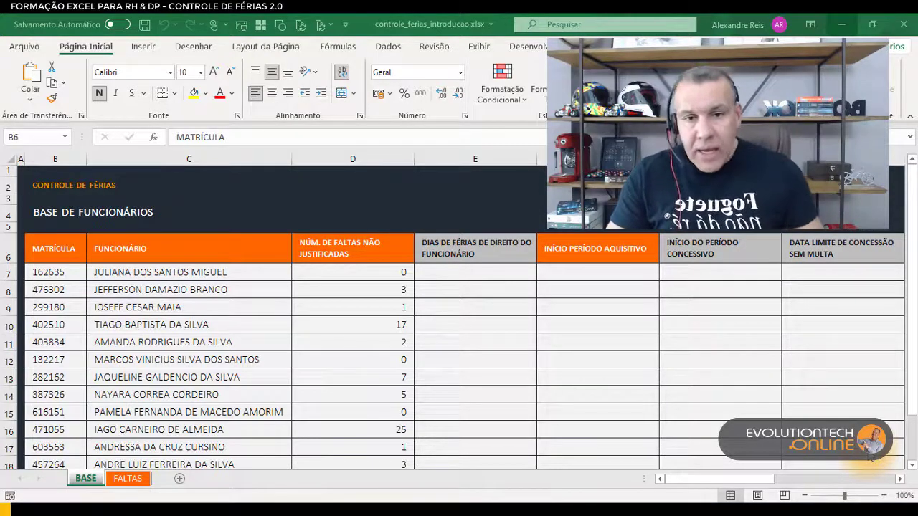
Review the BASE sheet's employee, unjustified absence, vacation entitlement and acquisition period start columns.
click(478, 274)
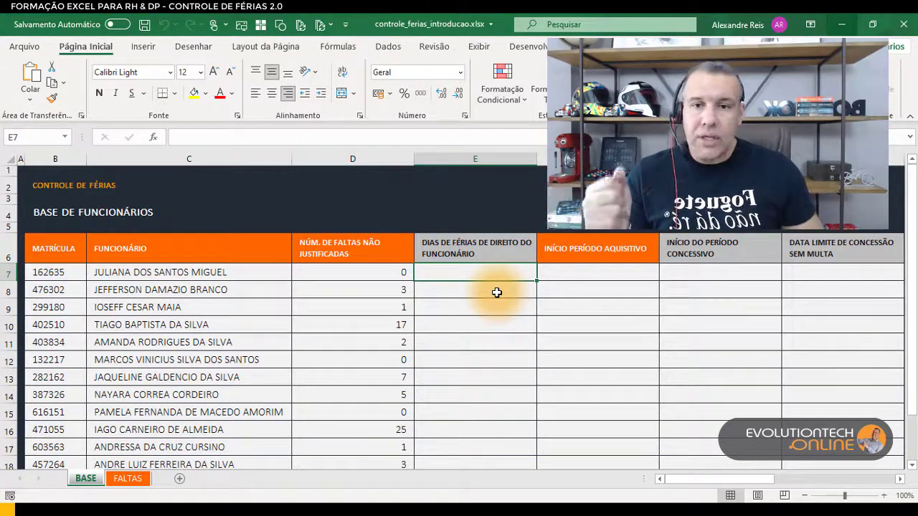
drag(392, 272, 384, 387)
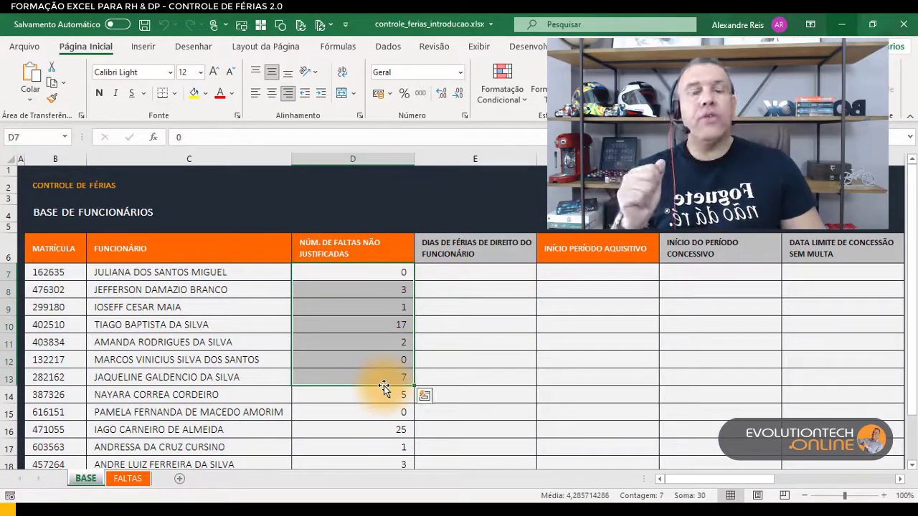
click(439, 273)
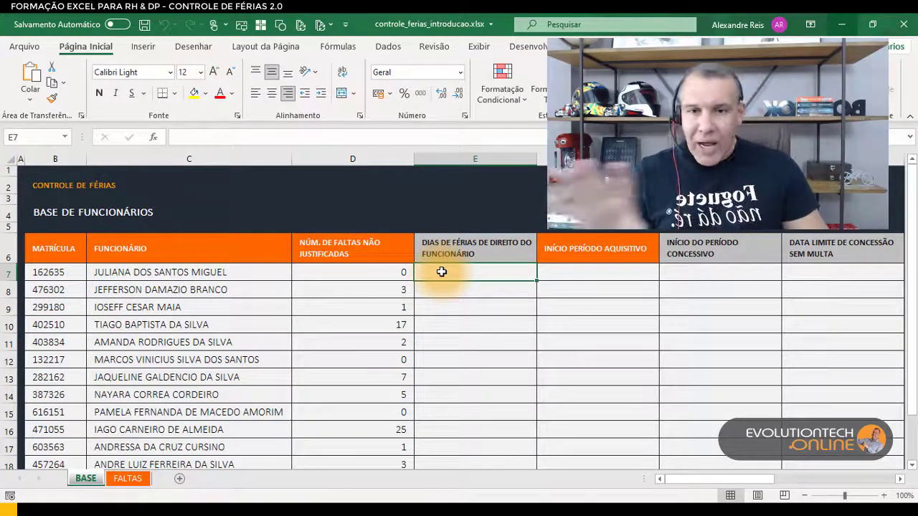
drag(64, 248, 327, 257)
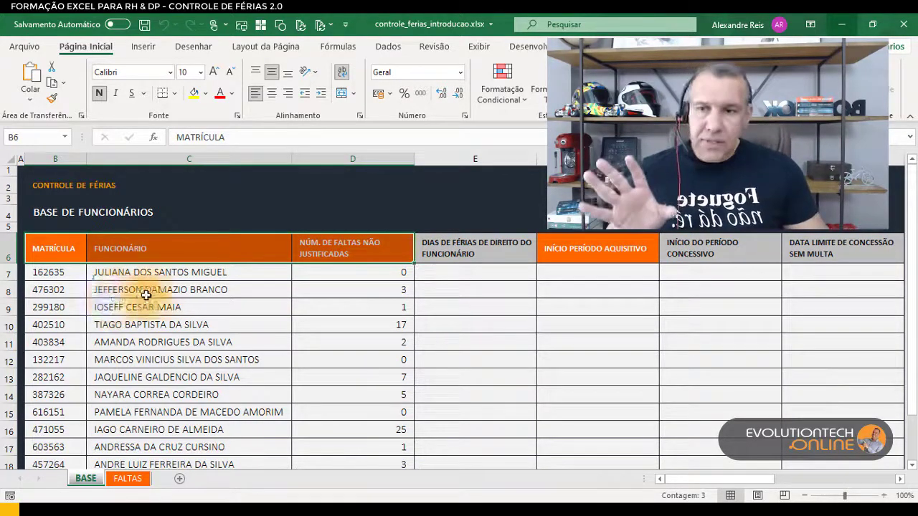
click(56, 273)
click(149, 274)
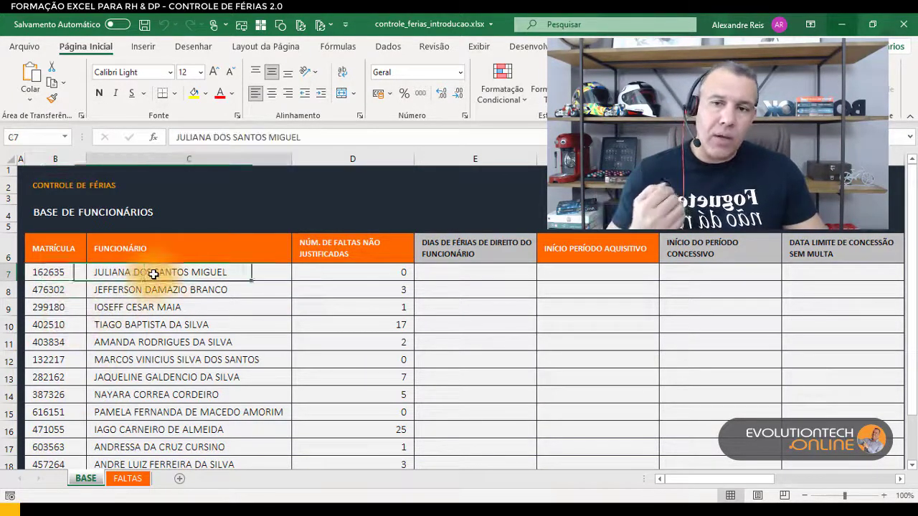
click(353, 272)
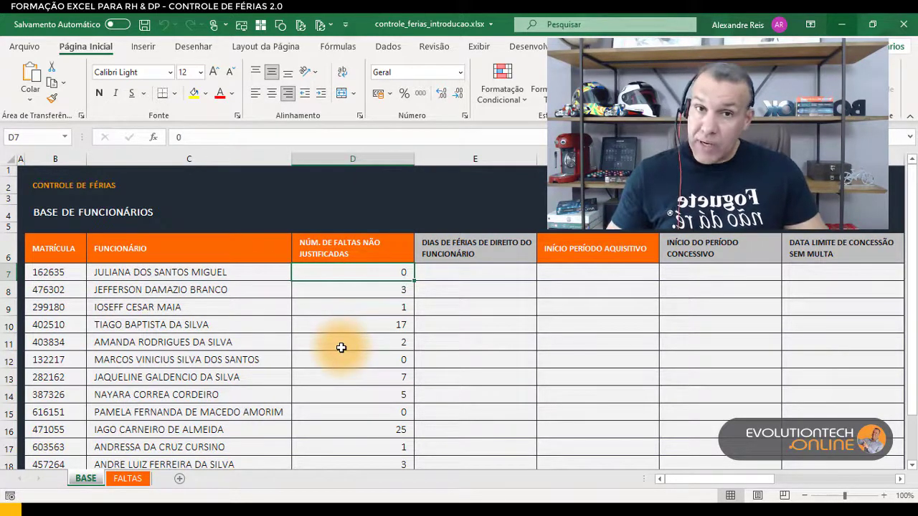
click(581, 254)
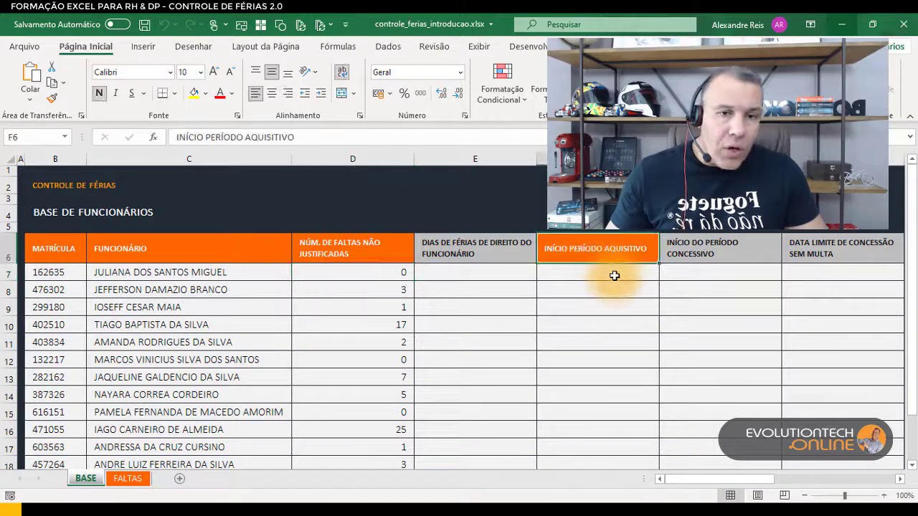
click(614, 273)
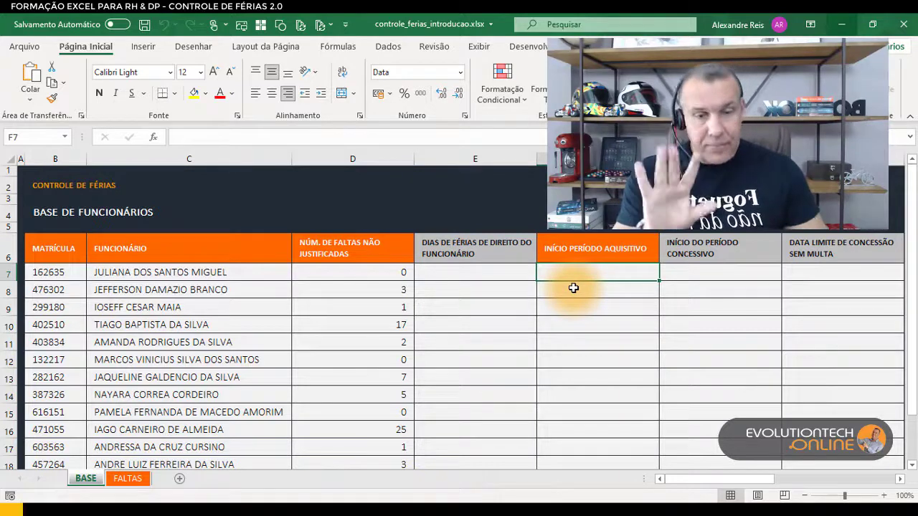
Examine the vacation grant date and granted days columns, and return to the start of row 7.
drag(713, 482, 782, 500)
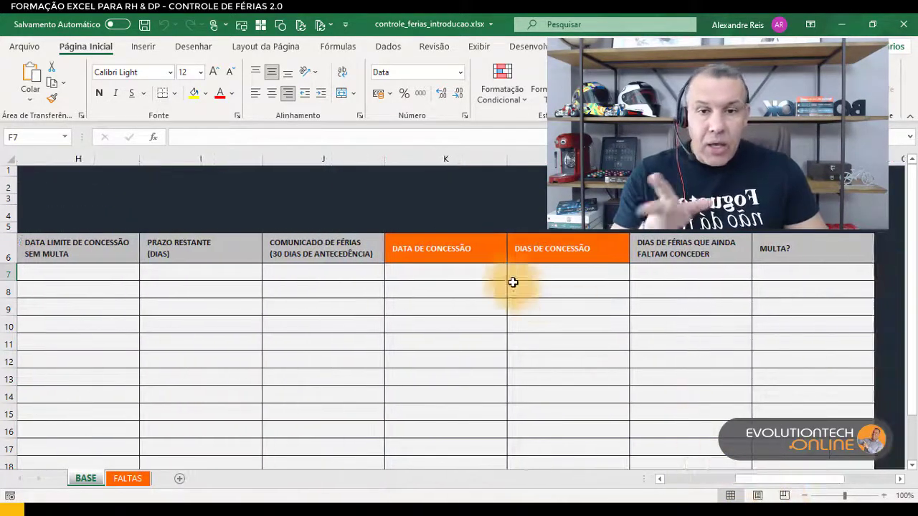
drag(468, 251, 548, 251)
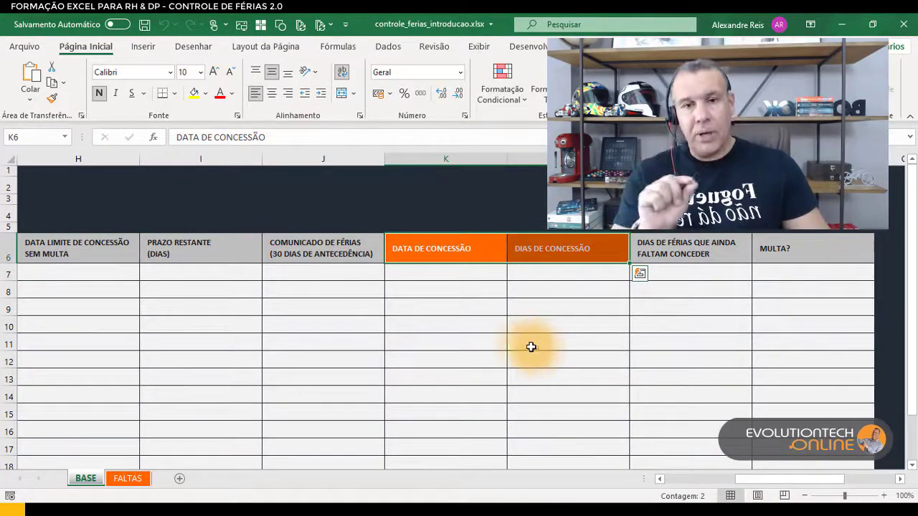
click(449, 272)
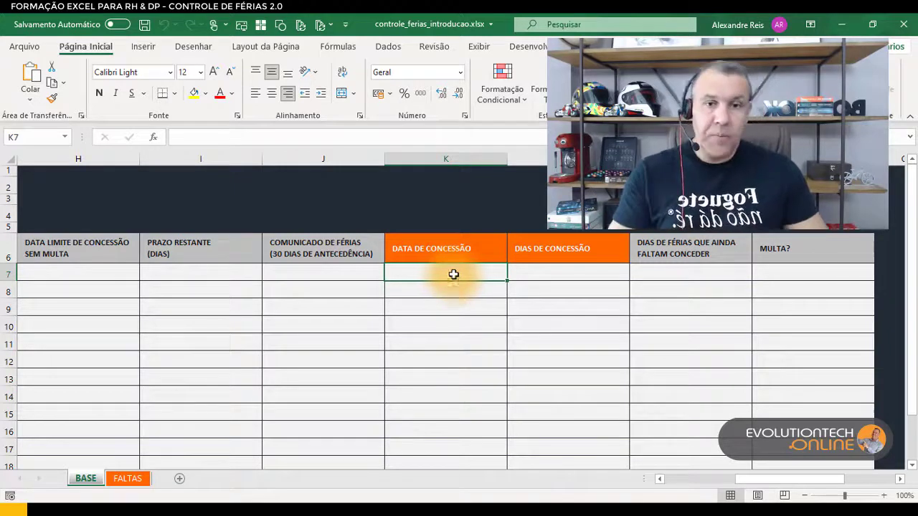
click(558, 267)
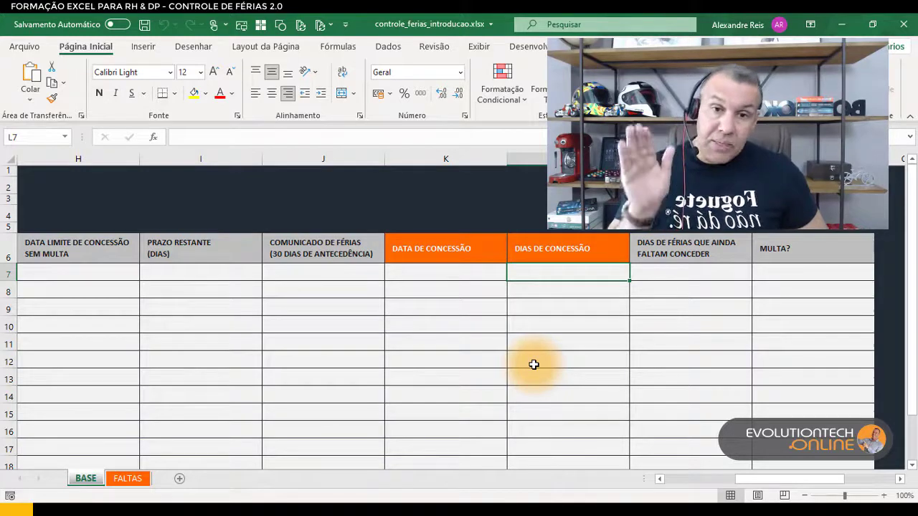
key(Left)
key(Left)
key(Left)
key(Left)
key(Left)
key(Left)
key(Left)
key(Left)
key(Left)
key(Left)
key(Left)
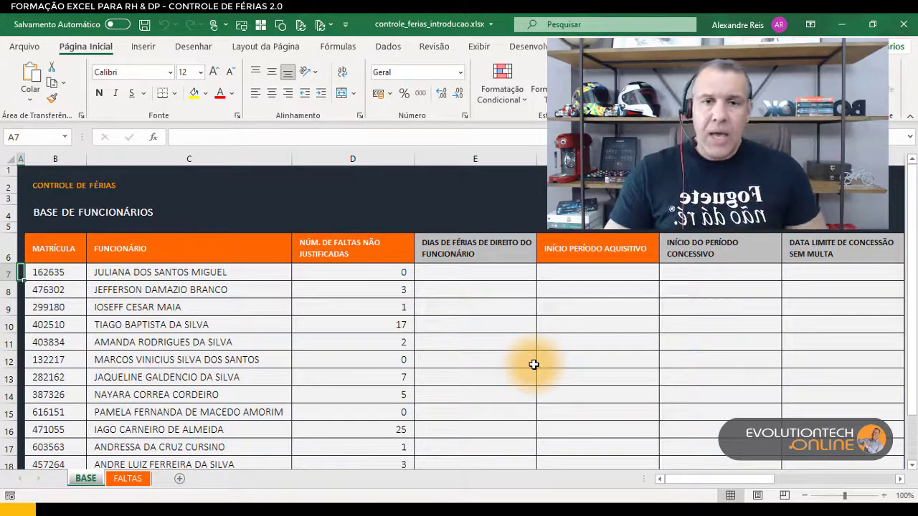
Compare the employees' absence counts with the FALTAS sheet's absence ranges and corresponding vacation day entitlements.
click(506, 270)
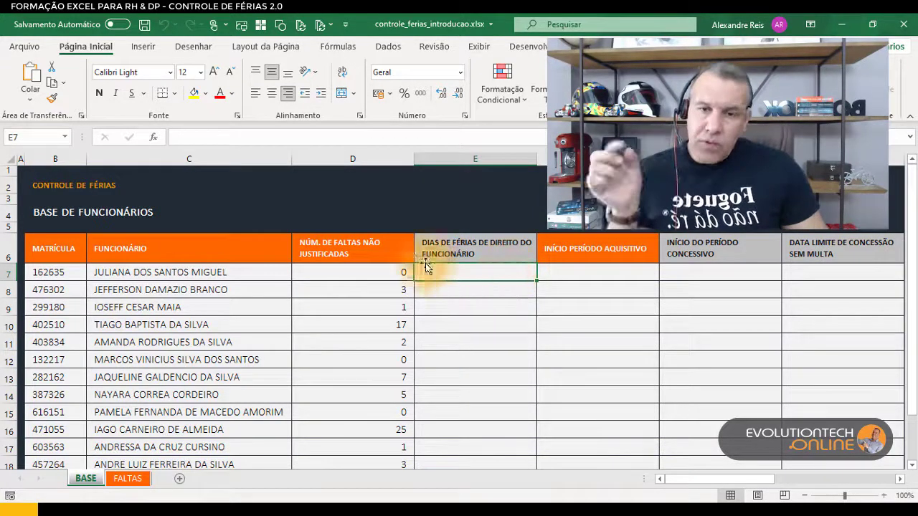
drag(353, 273, 341, 327)
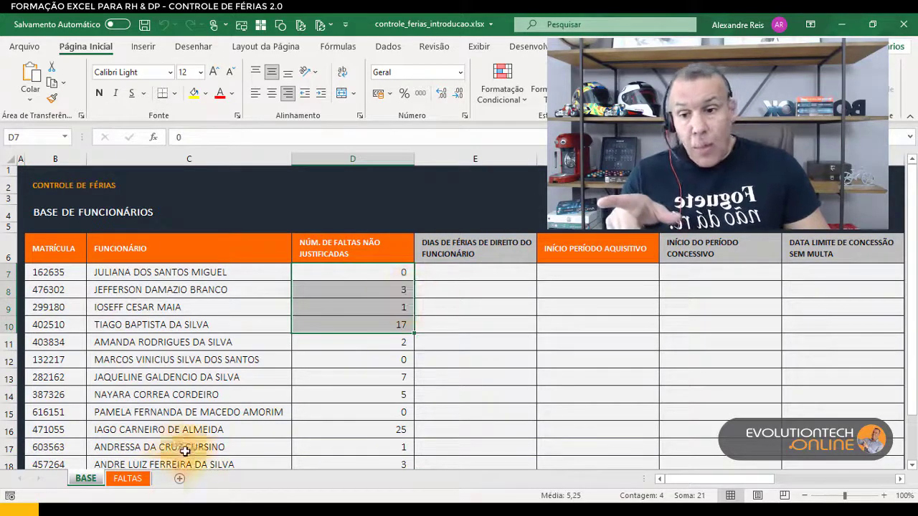
click(127, 479)
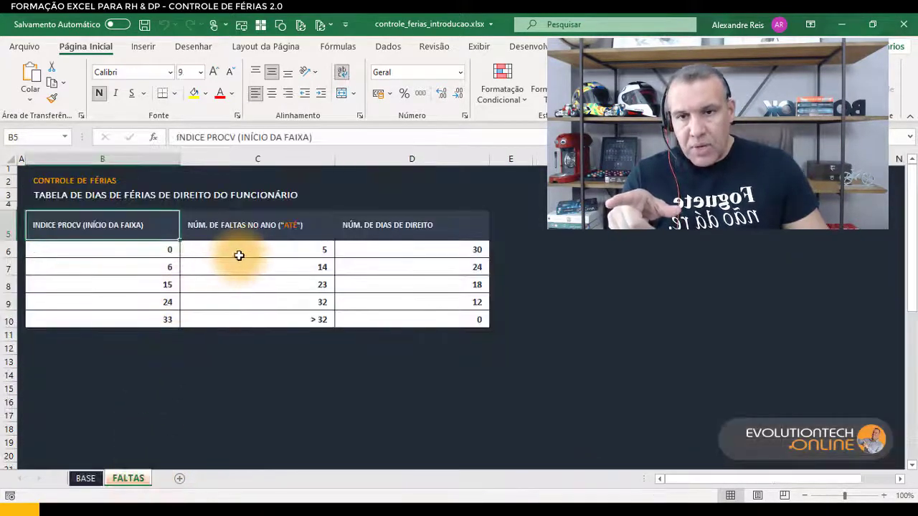
drag(237, 255, 317, 250)
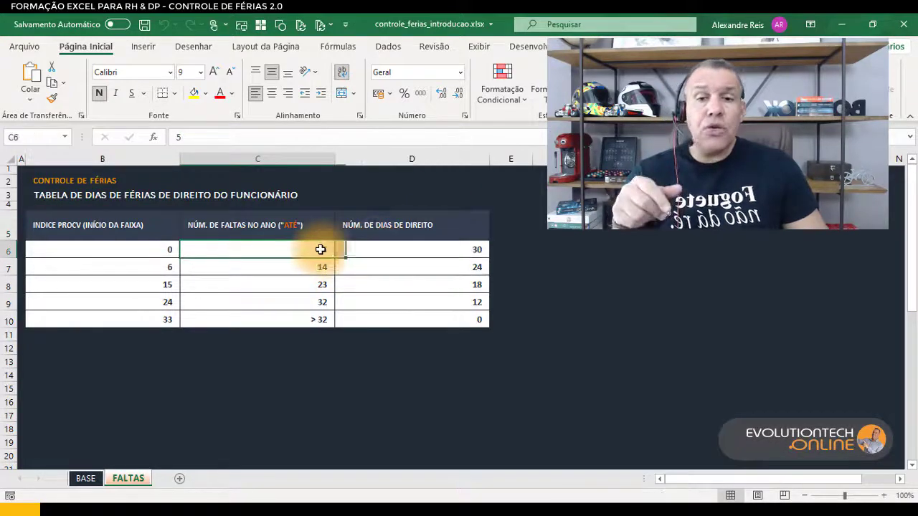
click(377, 251)
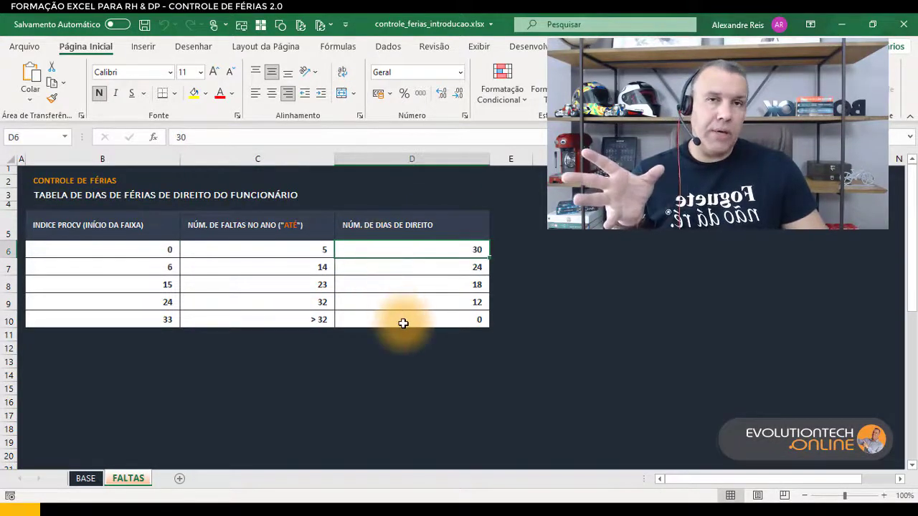
click(307, 249)
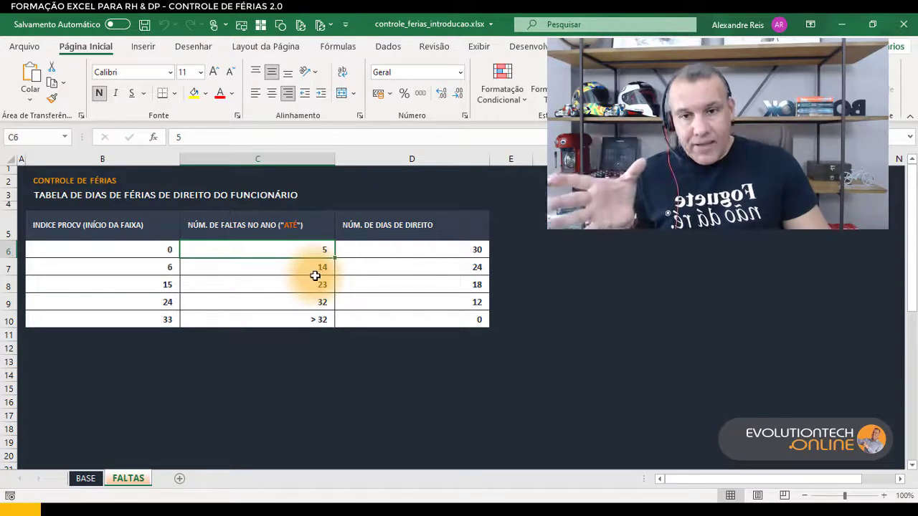
click(409, 250)
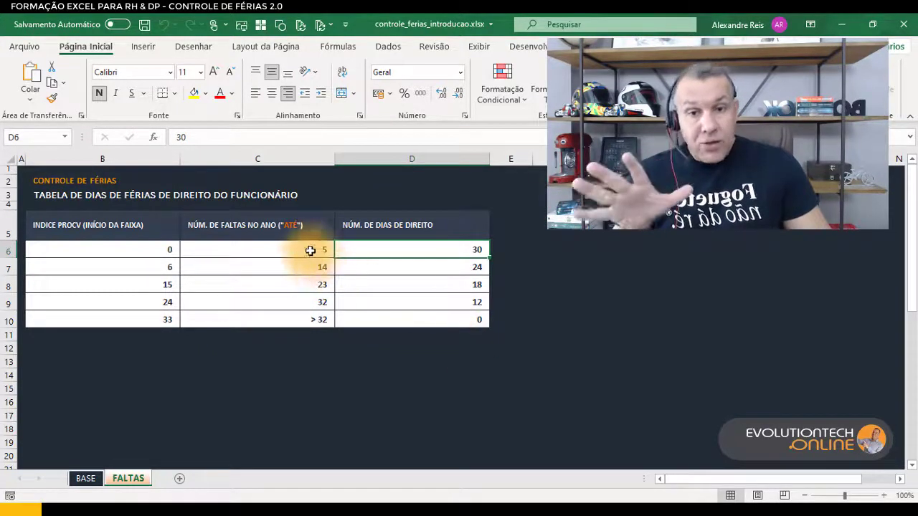
click(277, 268)
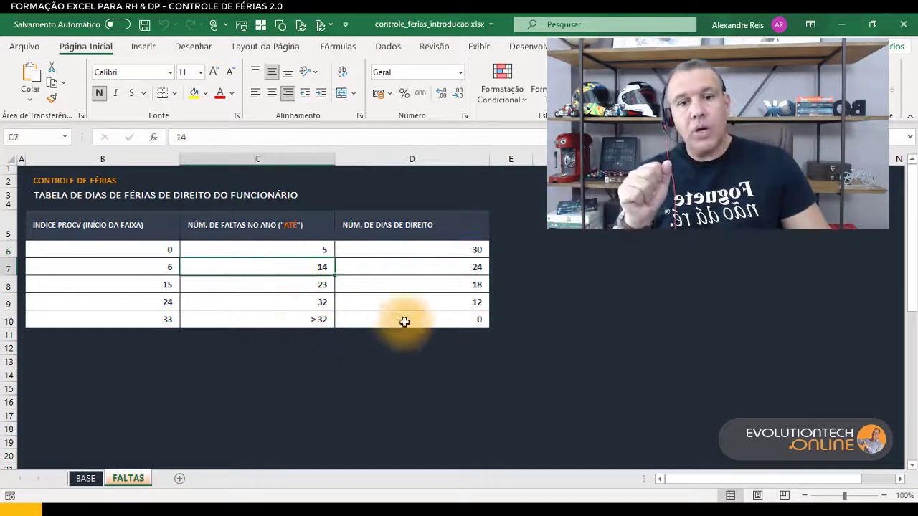
click(406, 269)
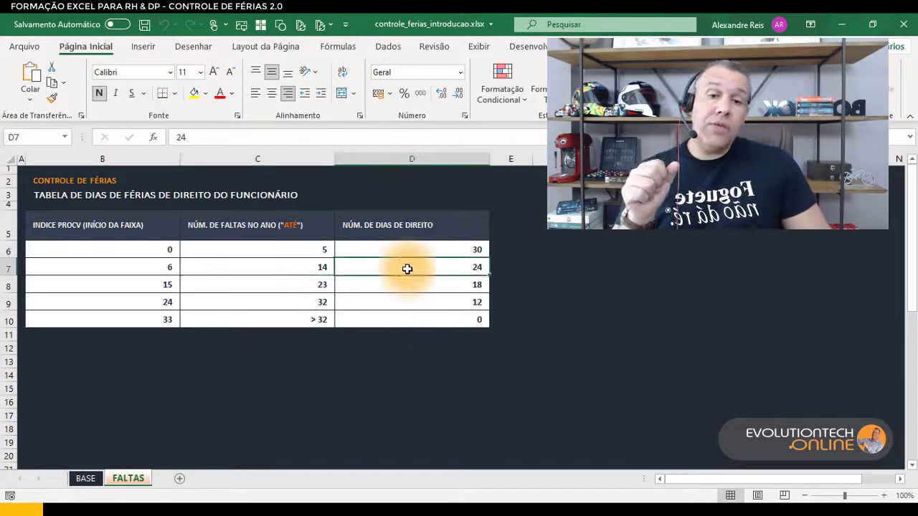
click(330, 286)
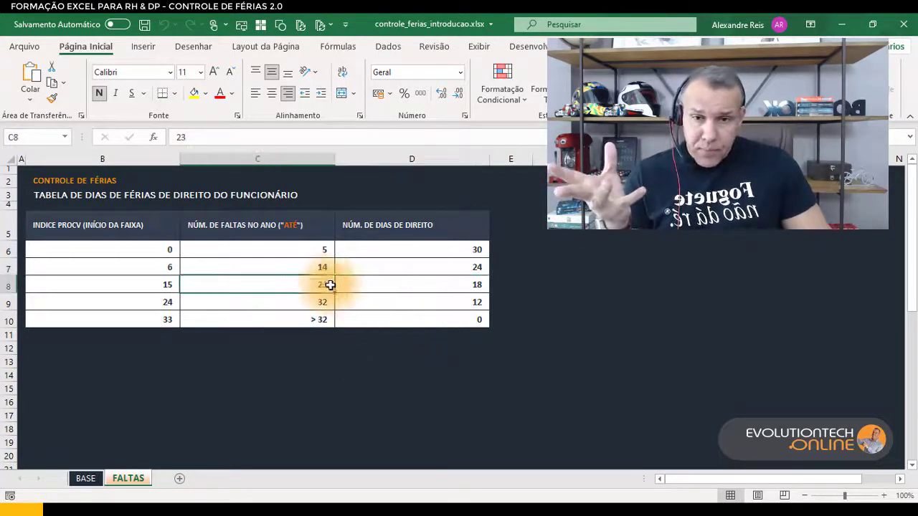
click(366, 282)
click(328, 300)
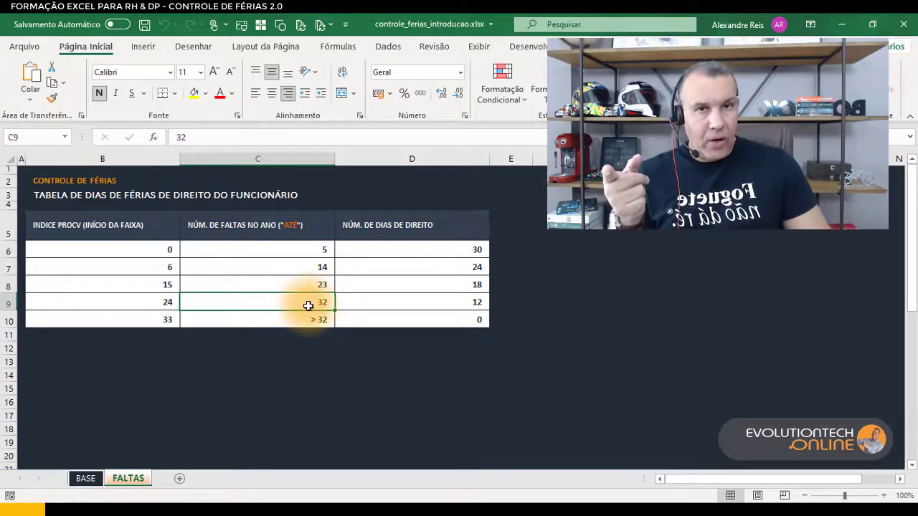
click(380, 302)
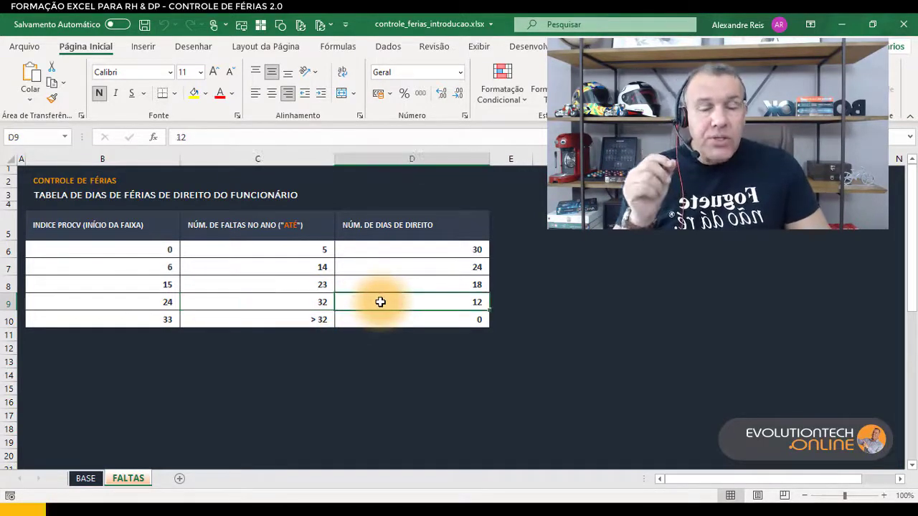
click(302, 304)
click(157, 326)
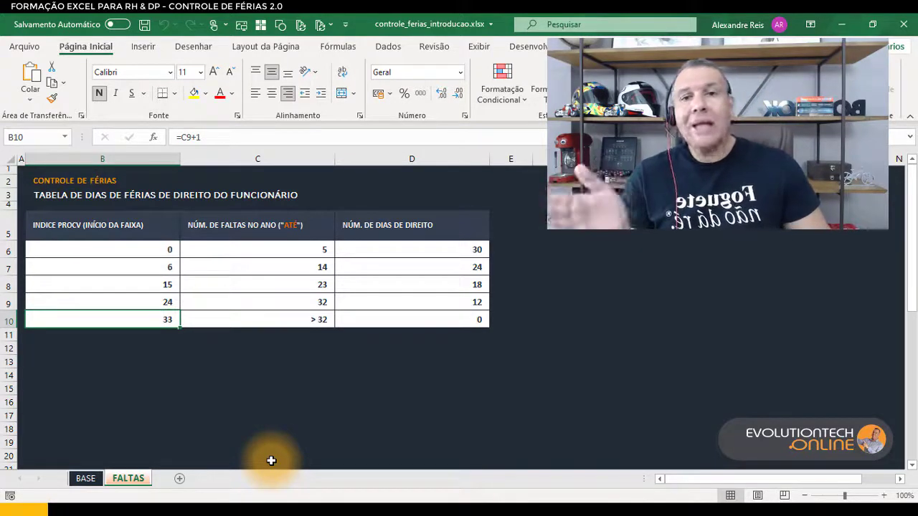
click(418, 321)
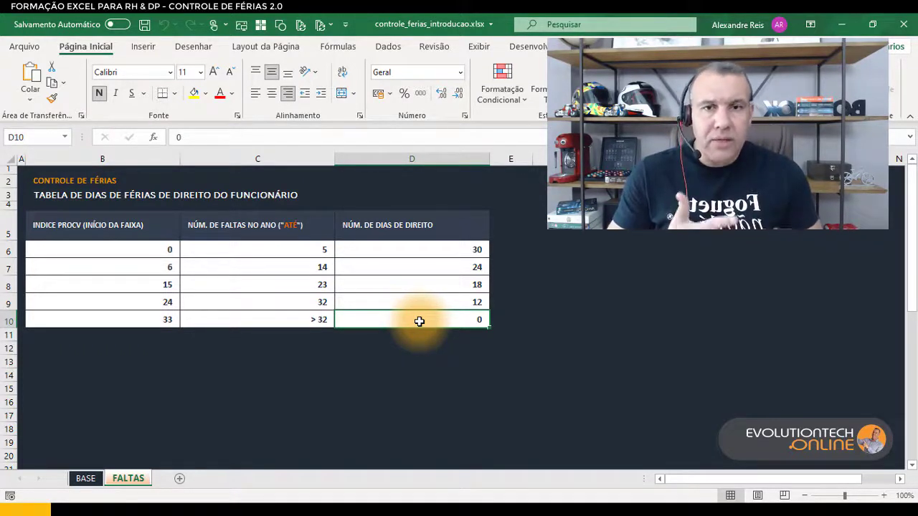
Try the formula =SE(D7<=FALTAS!C6;FALTAS!D6) in BASE cell E7 for the first employee's vacation day entitlement.
click(85, 478)
click(465, 277)
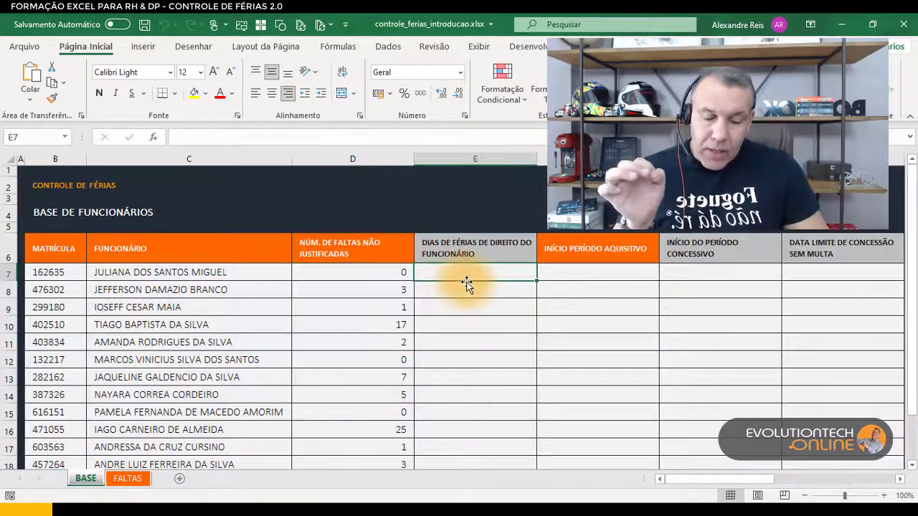
text(=SE)
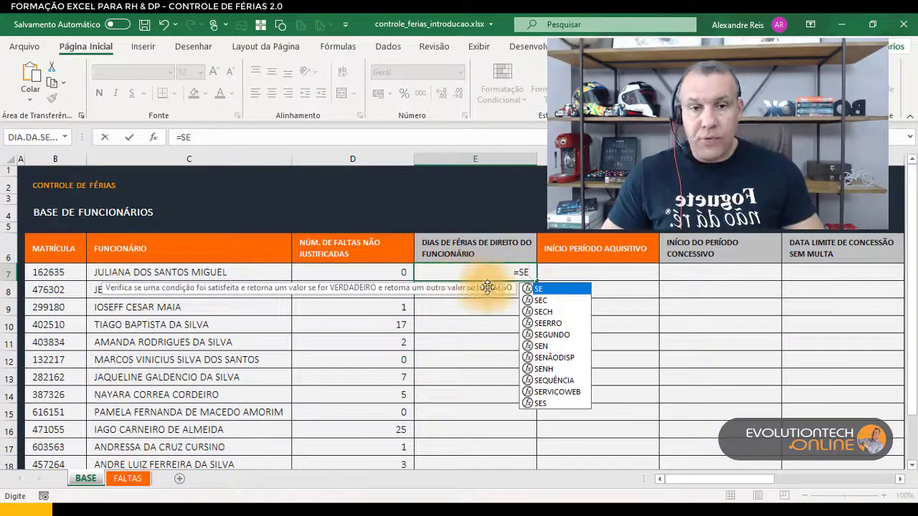
text(()
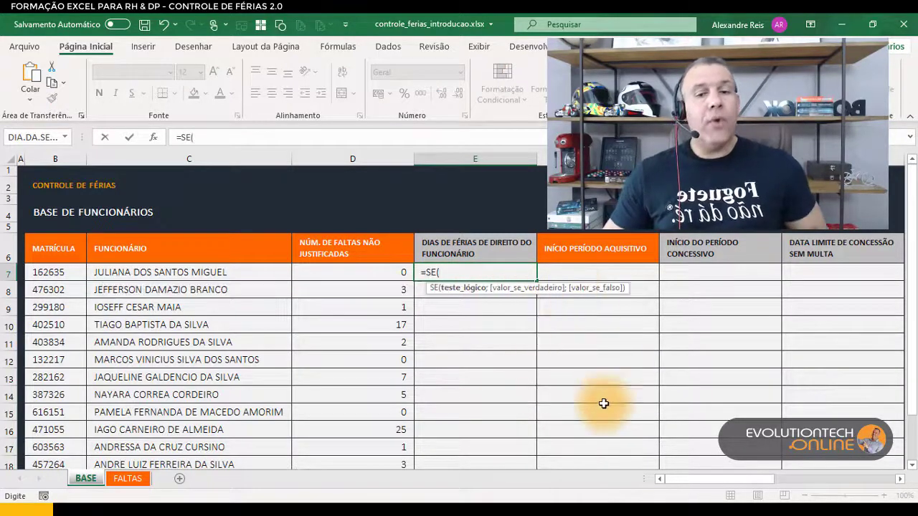
click(313, 276)
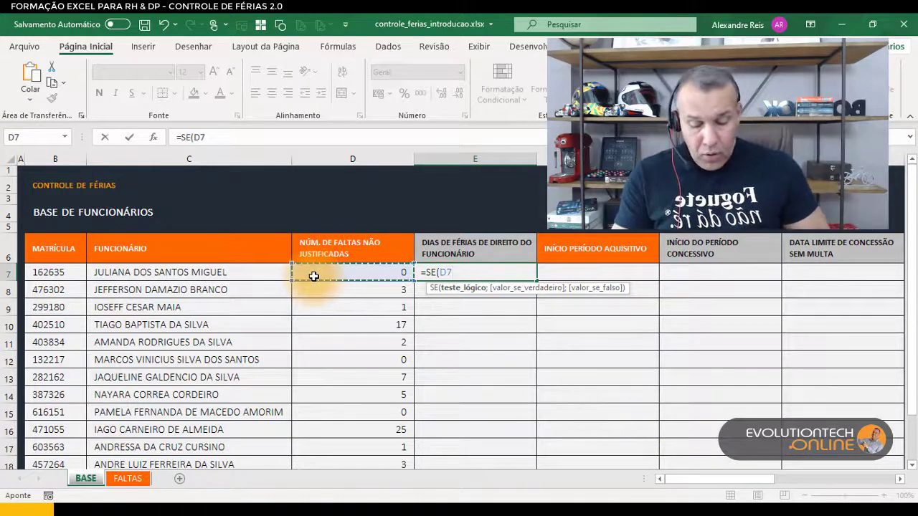
text(<=)
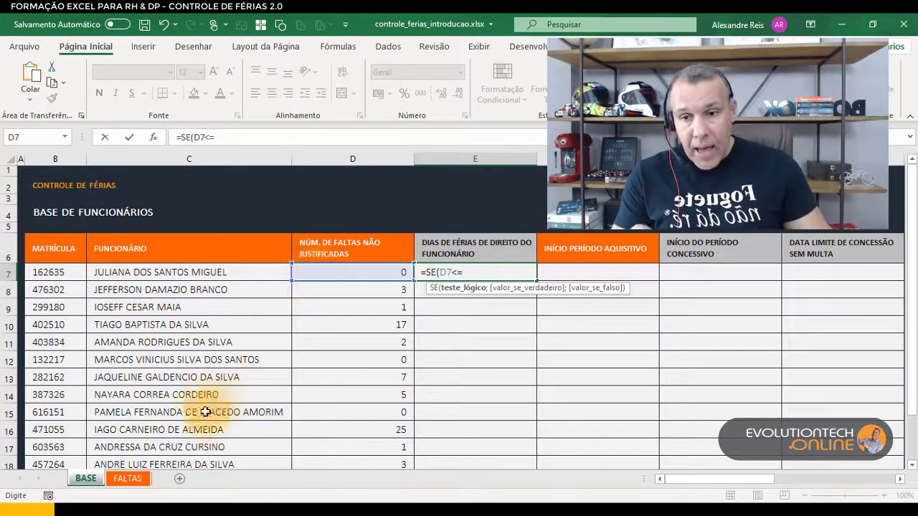
click(128, 478)
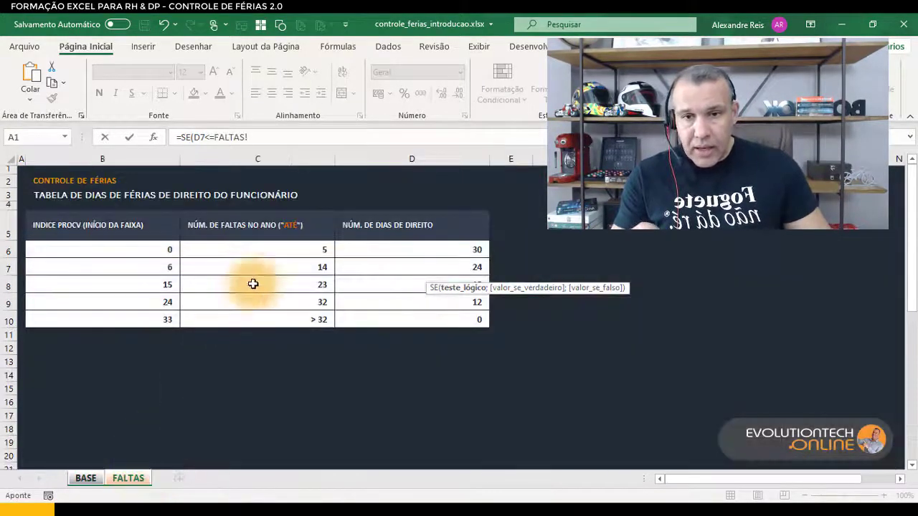
click(297, 249)
mouse_move(576, 511)
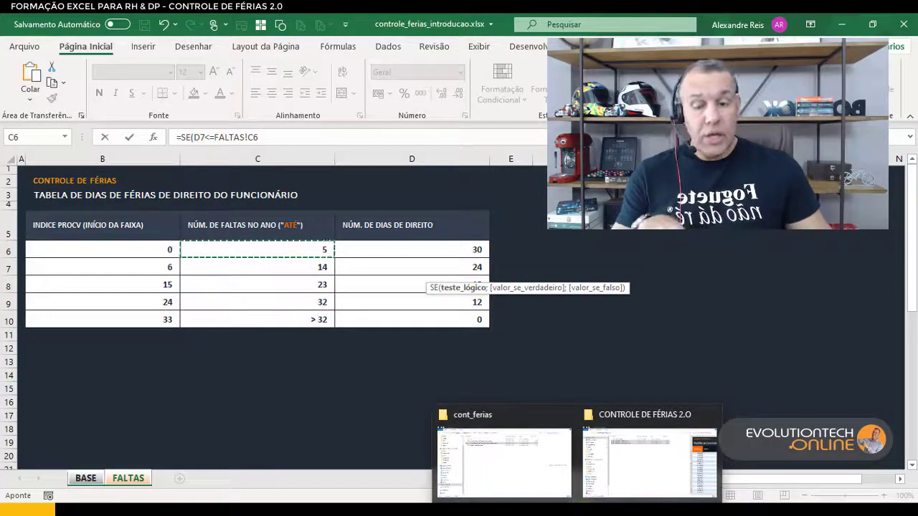
text(;)
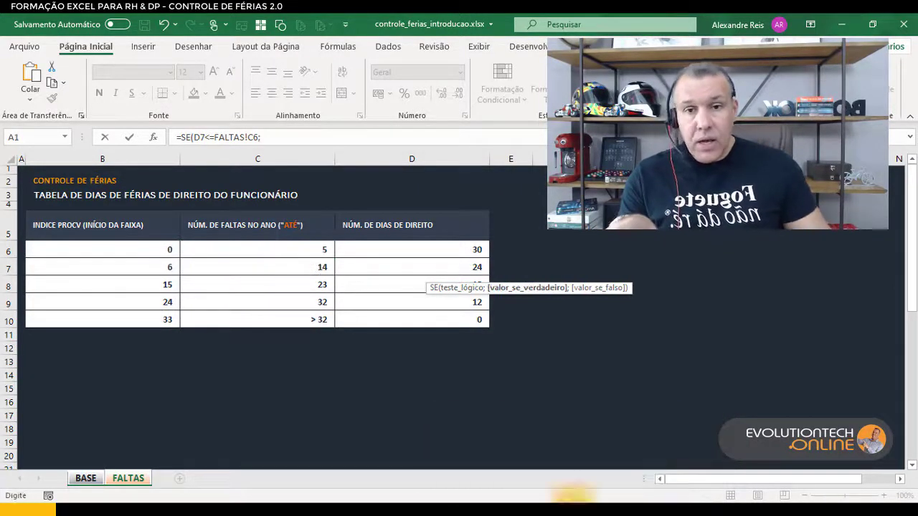
click(447, 249)
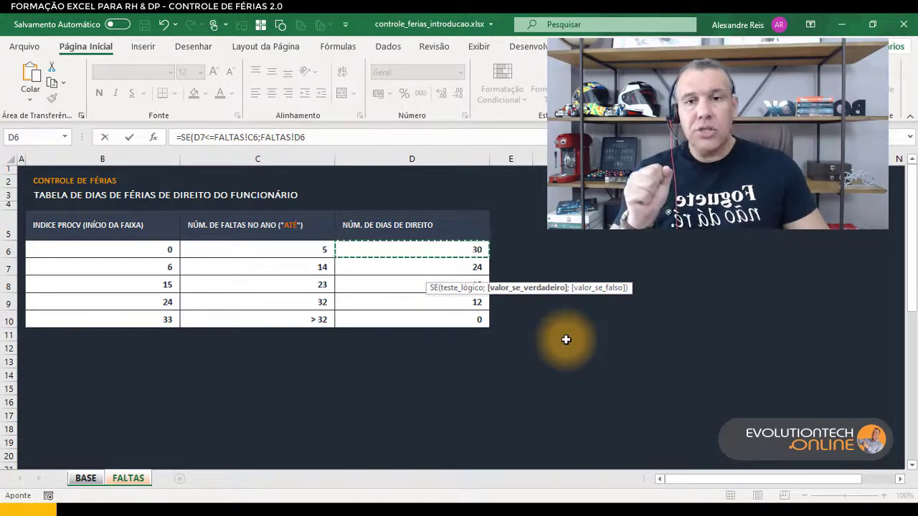
key(Return)
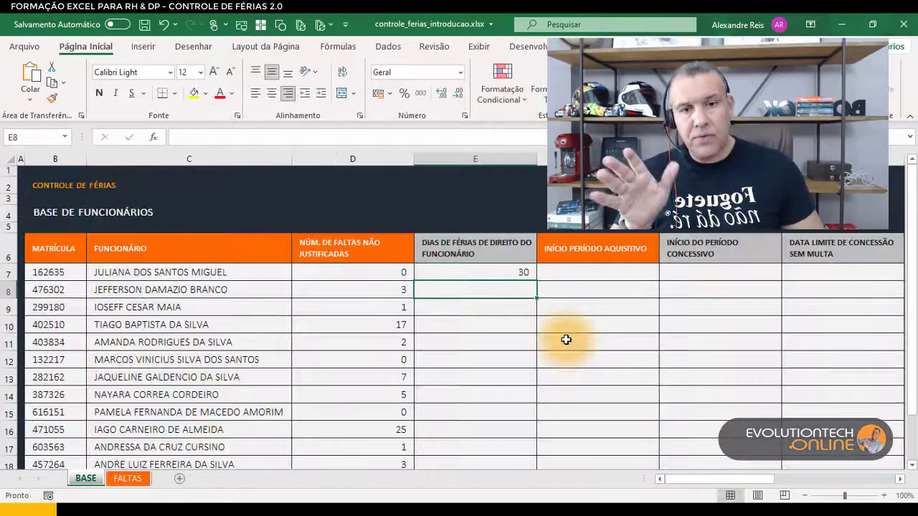
Try to make the formula's FALTAS!C6 reference in E7 absolute as $C$6.
click(387, 275)
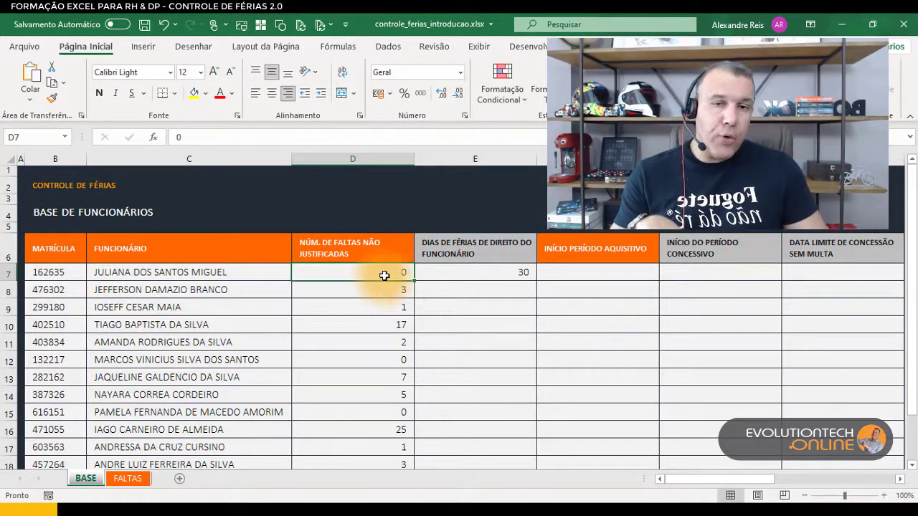
click(478, 268)
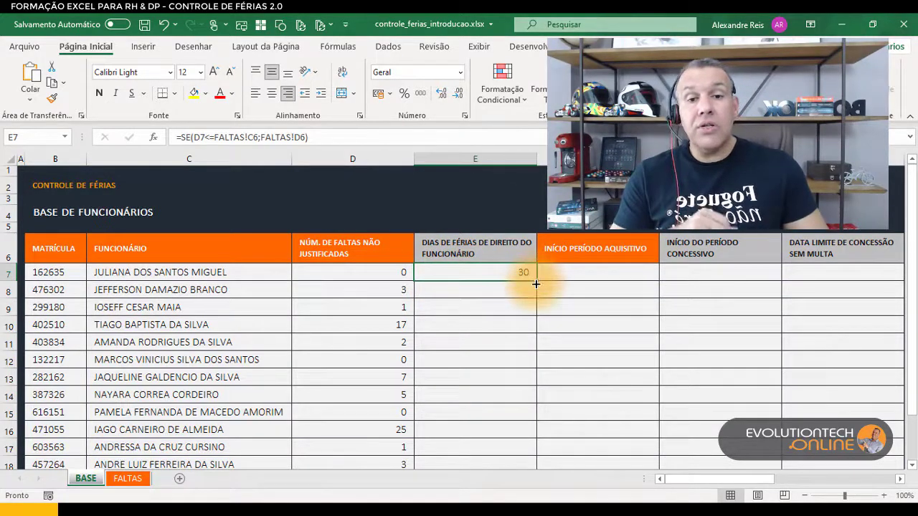
double_click(499, 278)
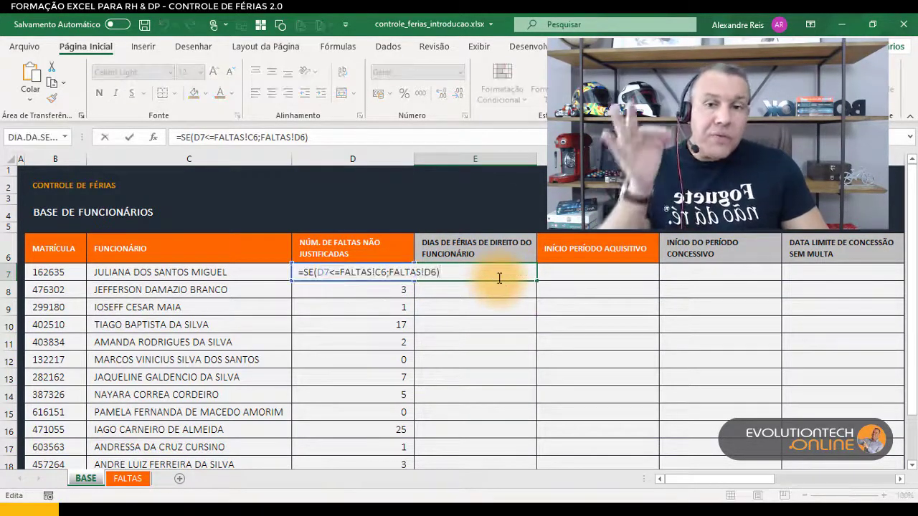
click(329, 271)
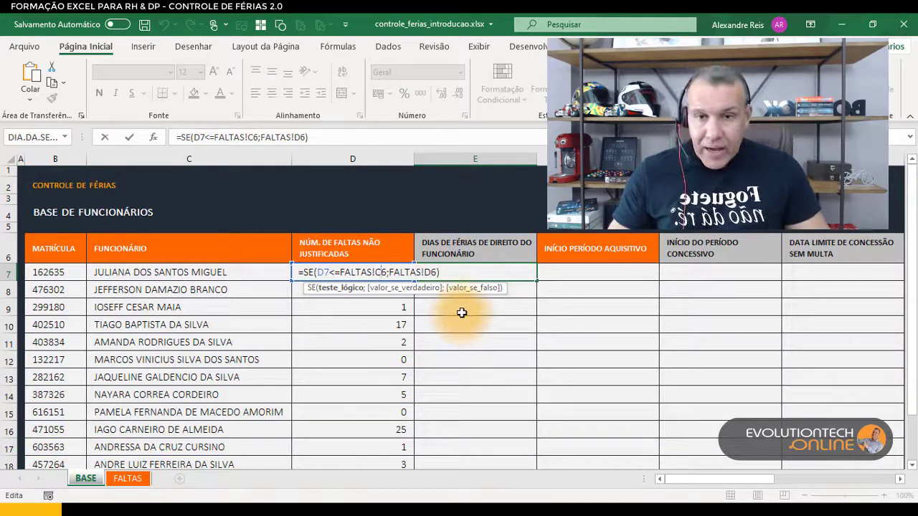
key(F4)
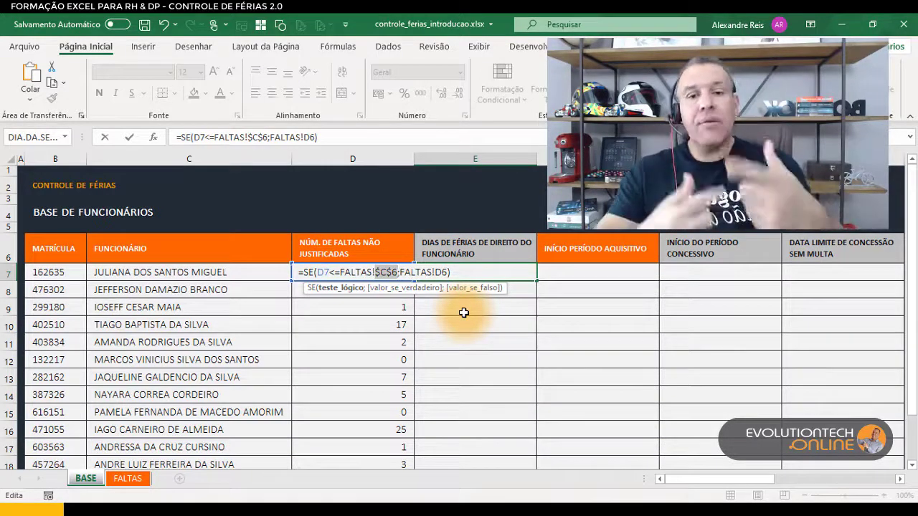
click(422, 273)
click(448, 273)
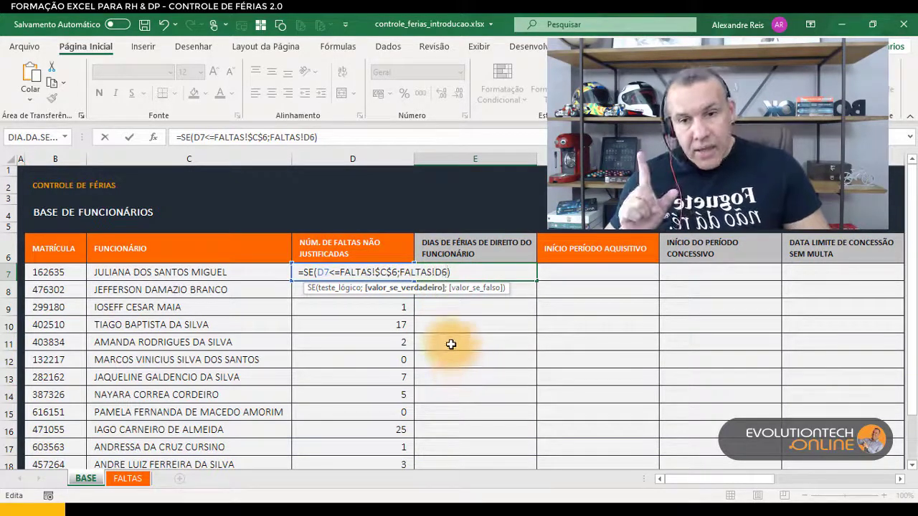
key(ctrl+Return)
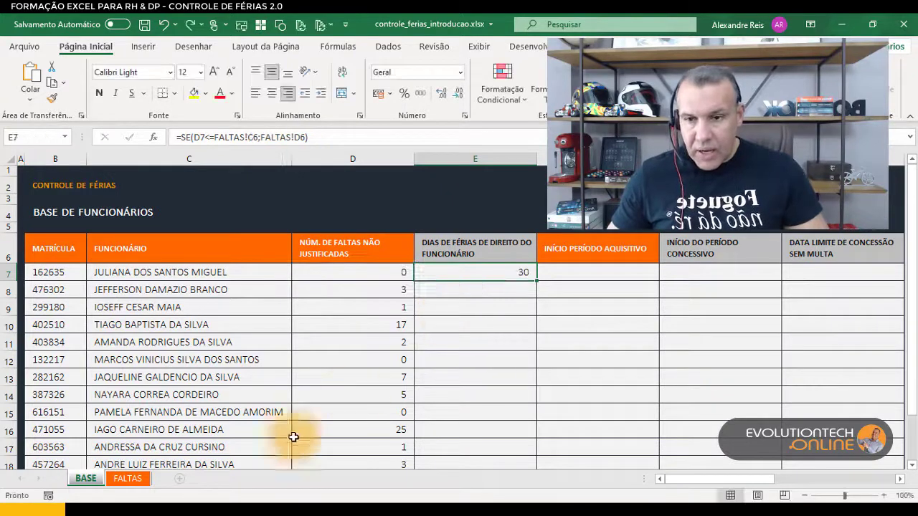
Check the FALTAS entitlement column and try to nest a second SE as the false value of E7's formula.
click(128, 478)
click(394, 256)
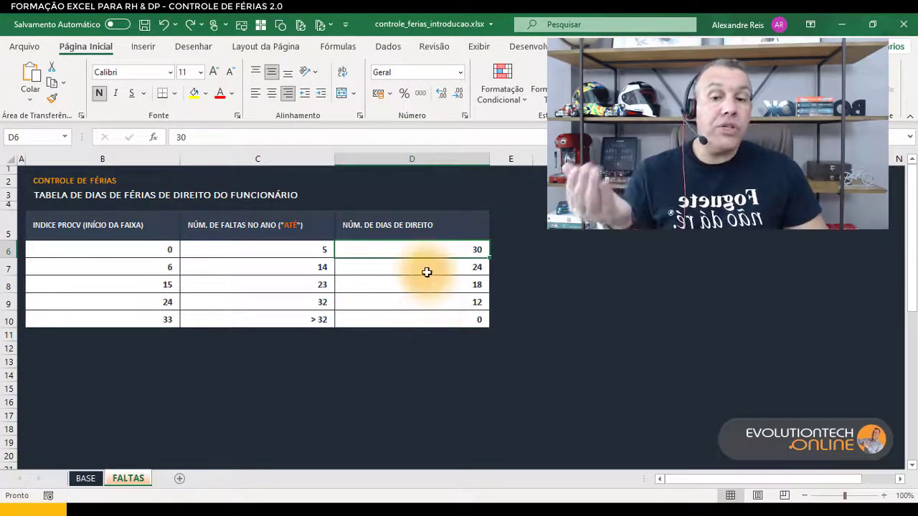
click(84, 479)
double_click(487, 272)
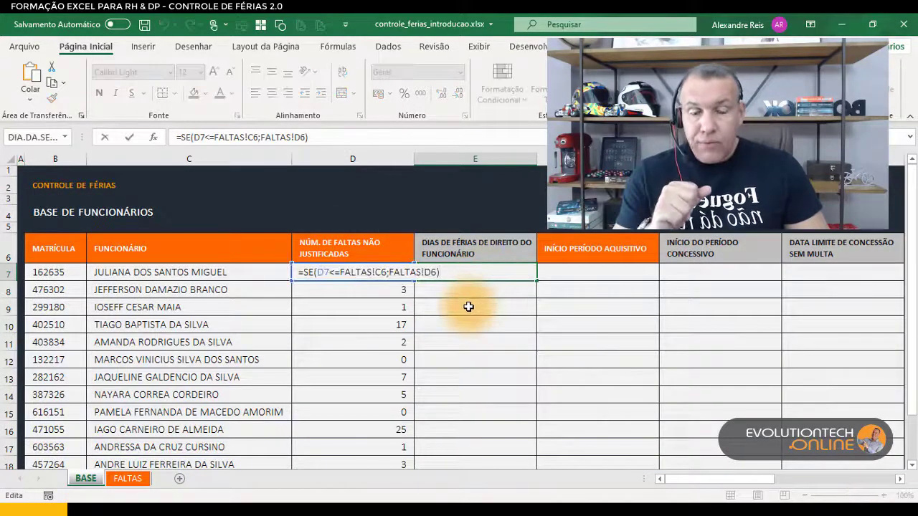
key(BackSpace)
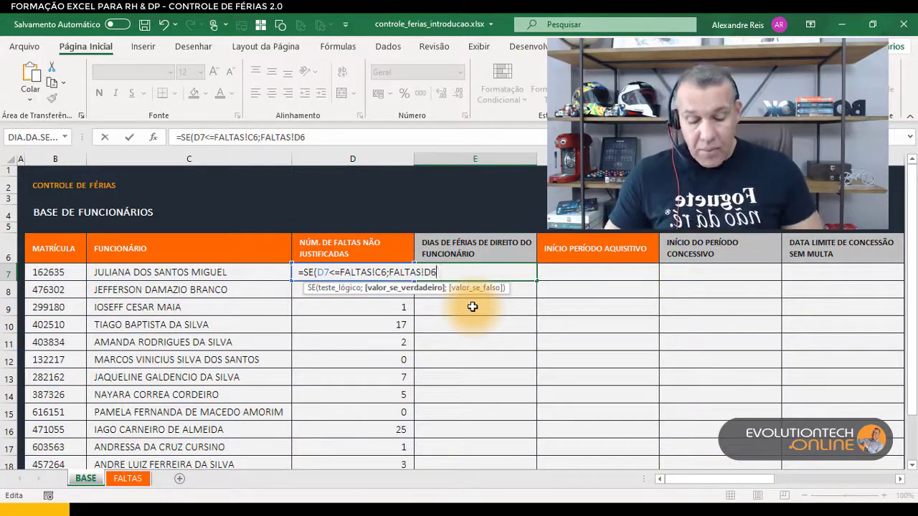
text(;SE)
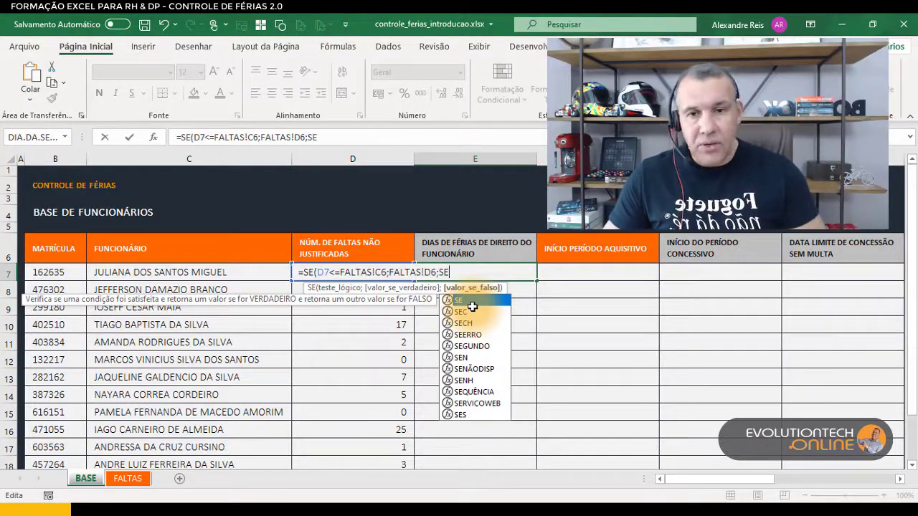
key(BackSpace)
key(BackSpace)
key(BackSpace)
key(Return)
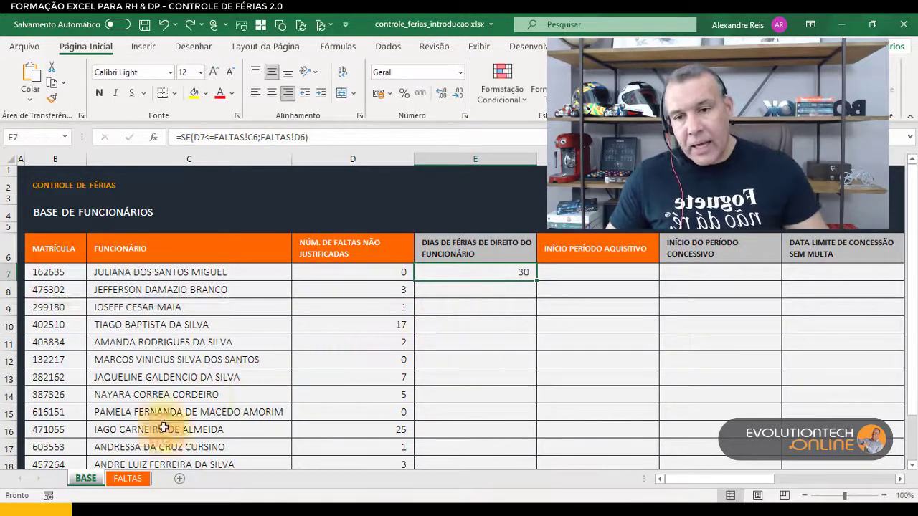
Examine the range starts, absence limits and entitled days in the FALTAS table.
click(128, 478)
click(166, 265)
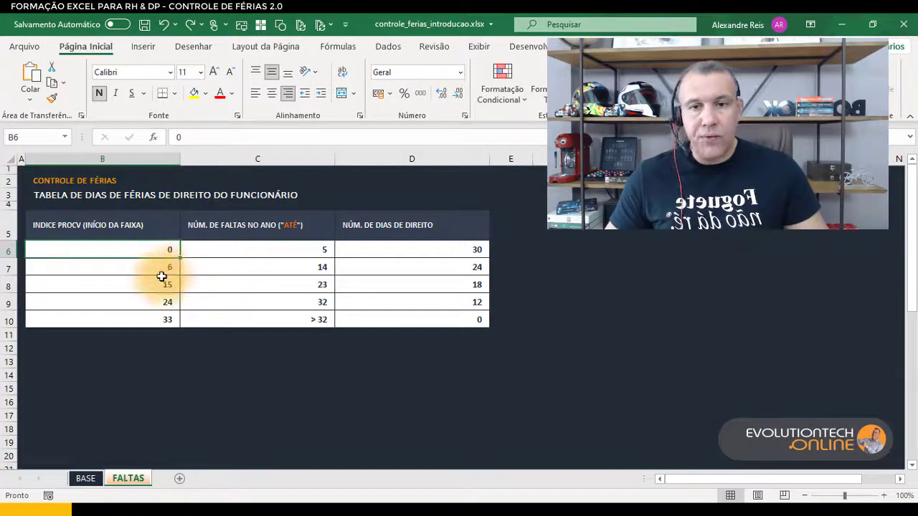
click(168, 283)
click(294, 302)
click(351, 304)
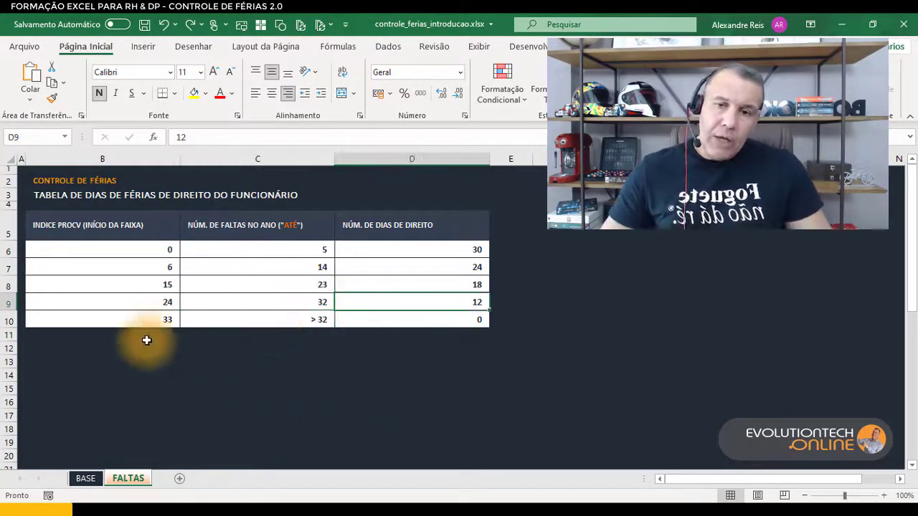
Clear the SE formula from cell E7 on the BASE sheet and reselect the cell.
click(86, 478)
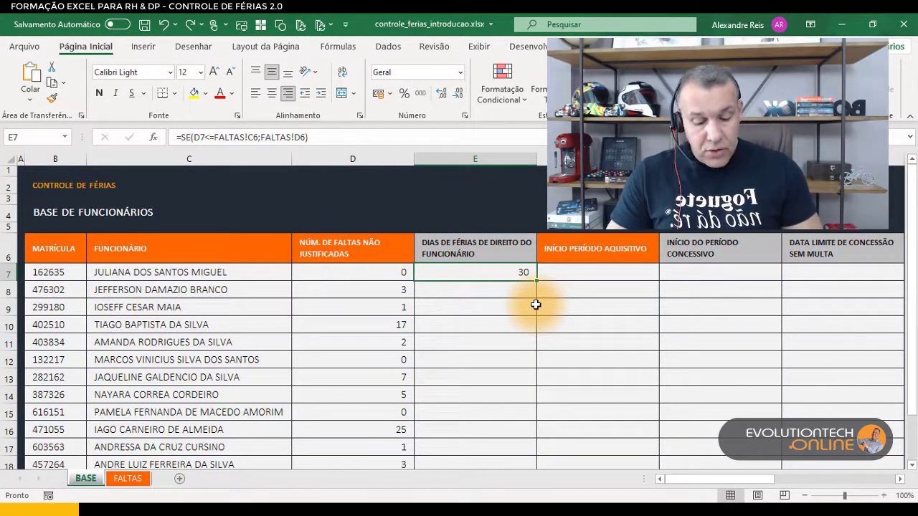
key(F2)
key(Return)
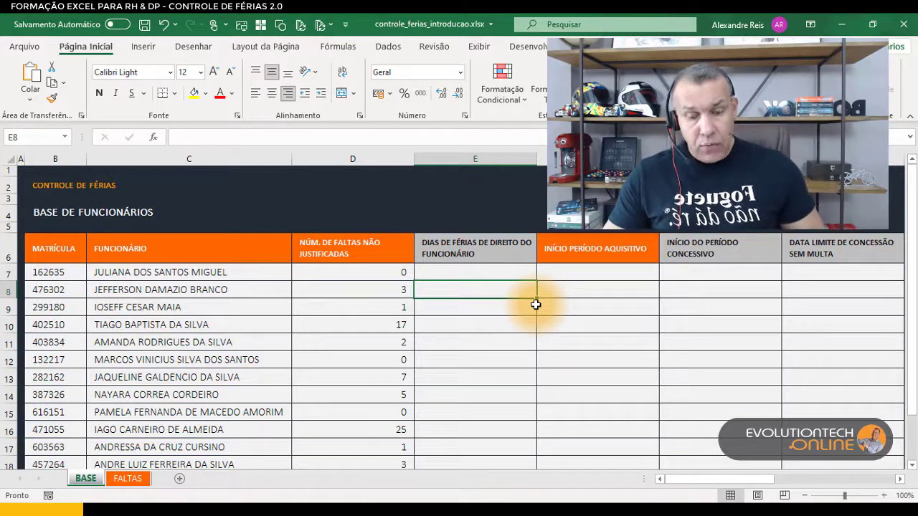
key(Up)
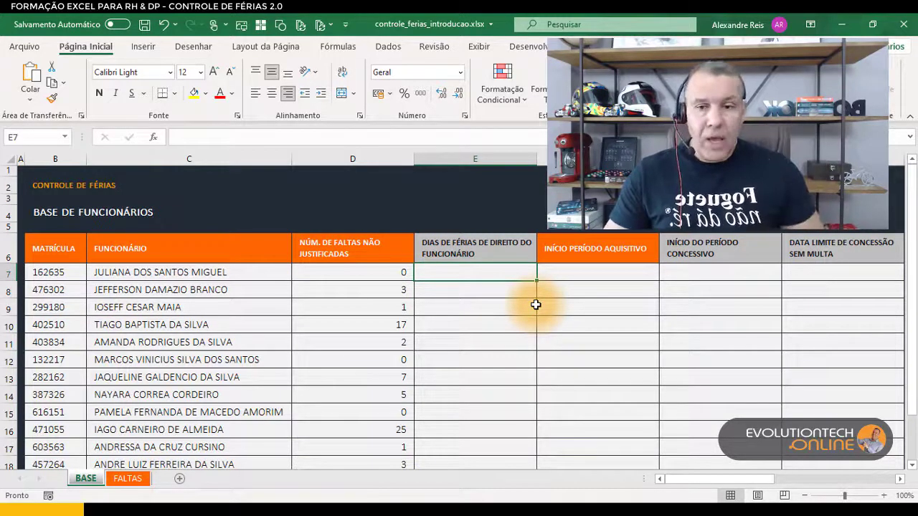
Examine the FALTAS table's absence and entitlement columns, plus the INDICE PROCV (INÍCIO DA FAIXA) column in B5:B10.
click(128, 479)
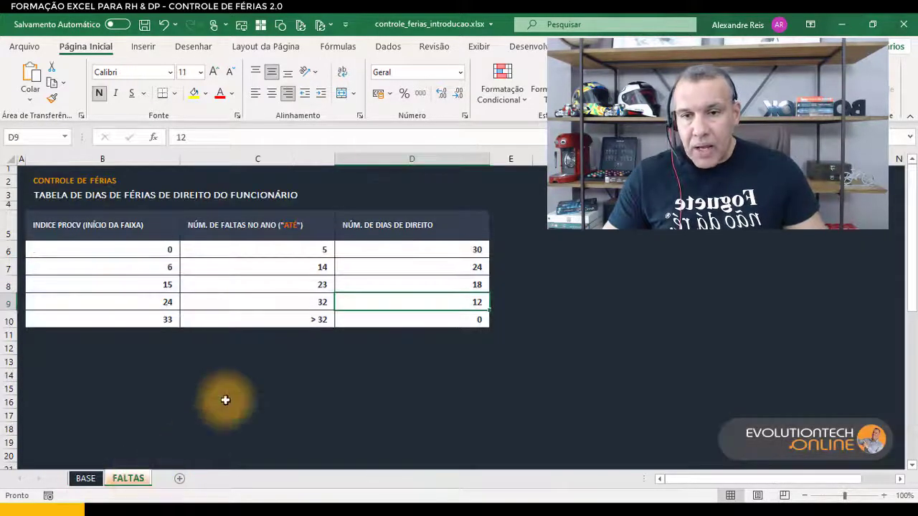
drag(256, 225, 396, 313)
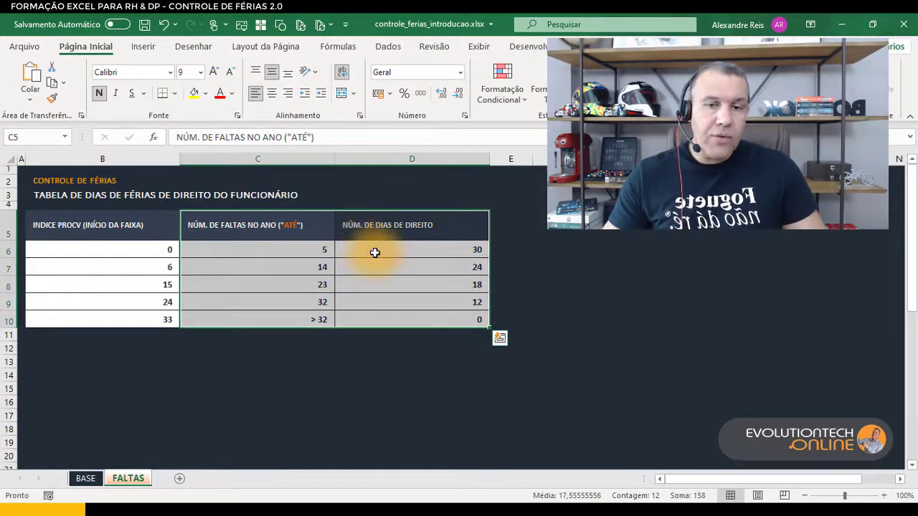
click(159, 251)
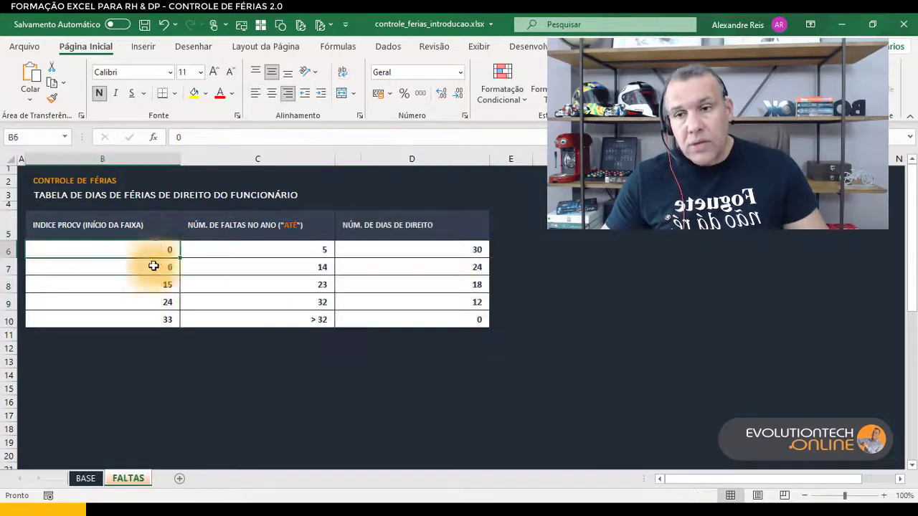
click(84, 228)
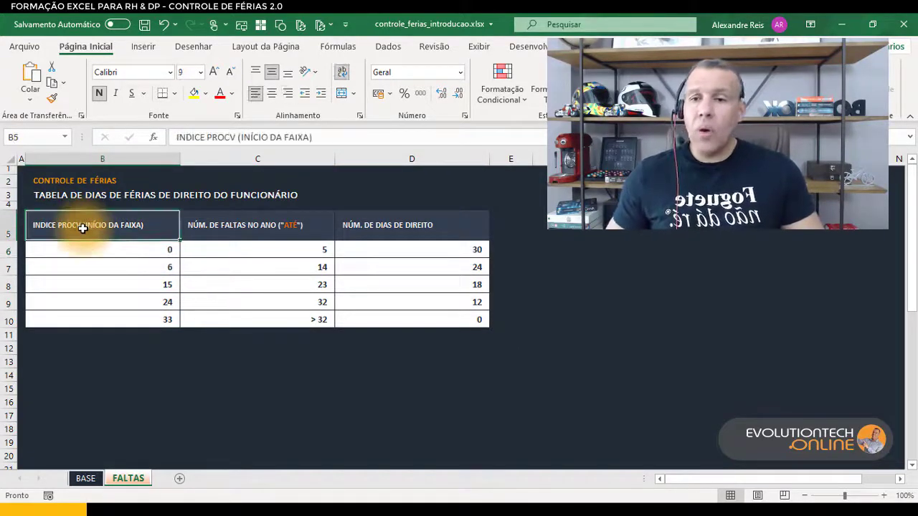
scroll(83, 228, up, 3)
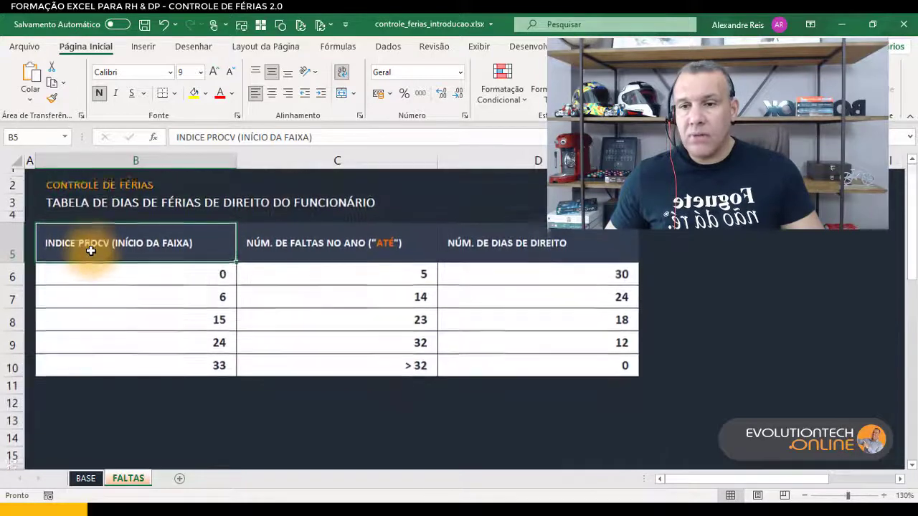
scroll(90, 250, up, 1)
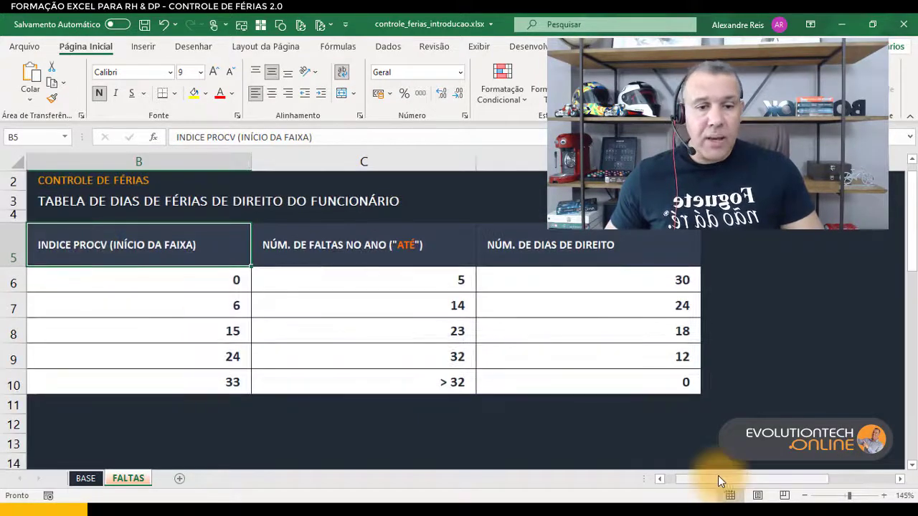
drag(719, 481, 637, 491)
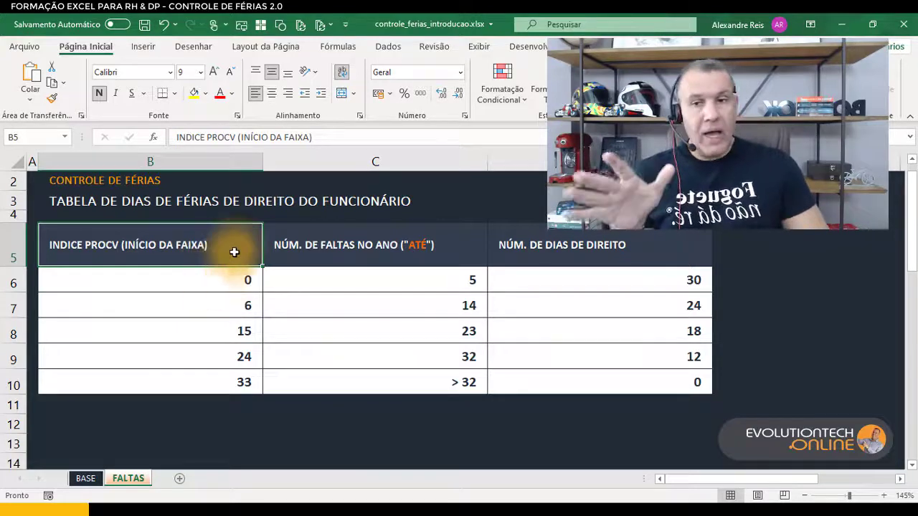
mouse_move(232, 251)
mouse_down()
mouse_move(248, 287)
mouse_move(240, 383)
mouse_move(248, 388)
mouse_up()
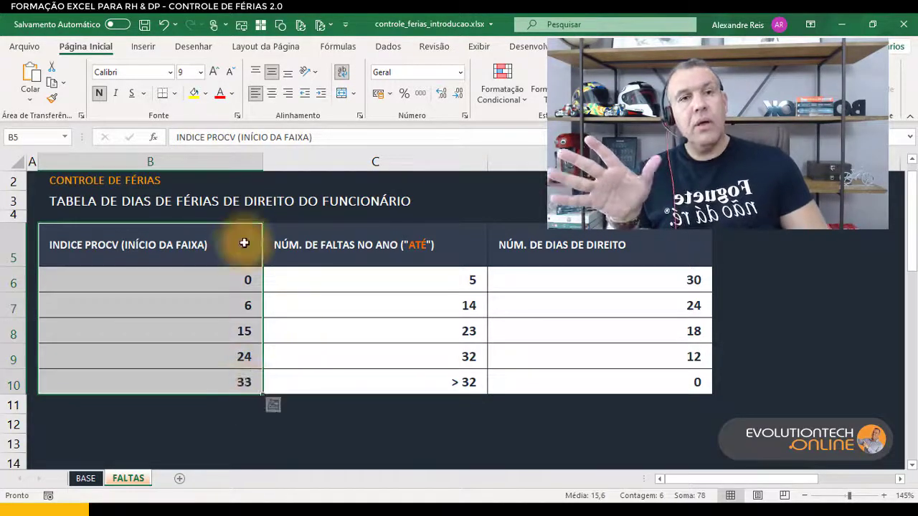
Compare the first row's range start, absence limit and entitled days in the FALTAS table with the start of the next range.
click(250, 249)
click(243, 281)
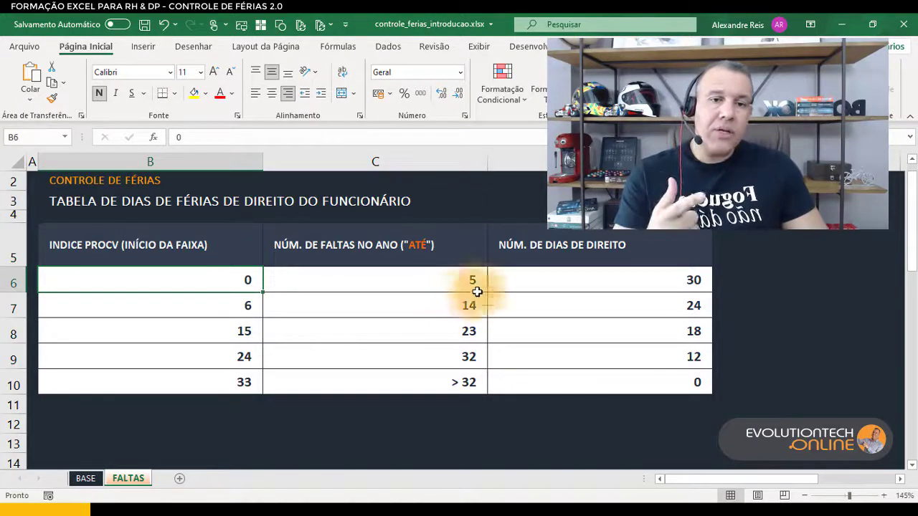
click(425, 283)
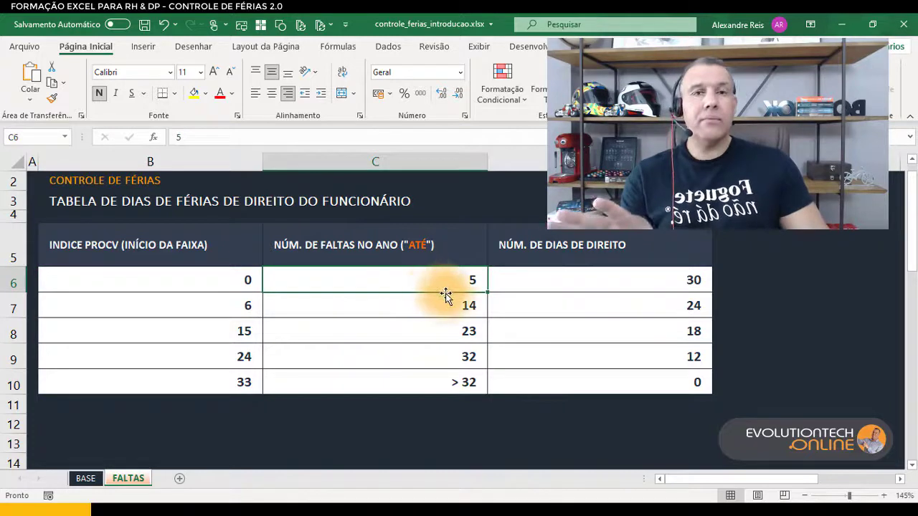
drag(196, 238, 189, 383)
click(213, 284)
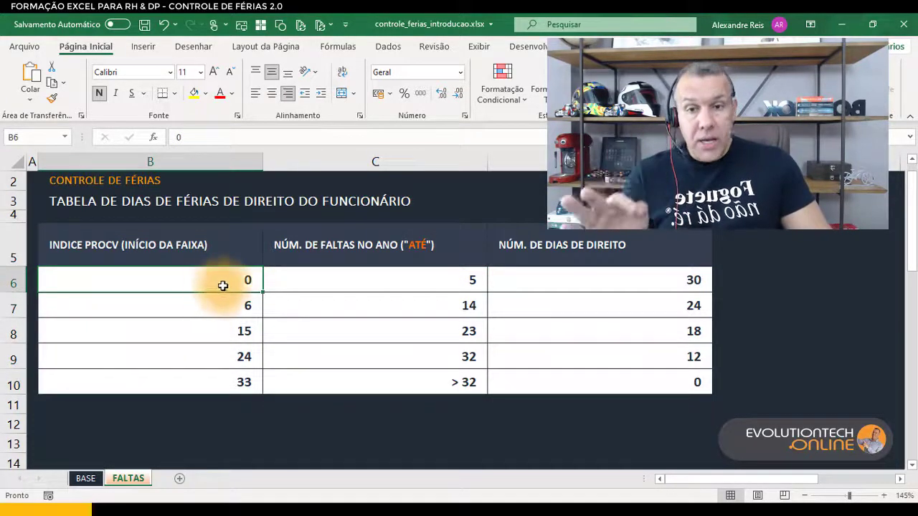
click(299, 277)
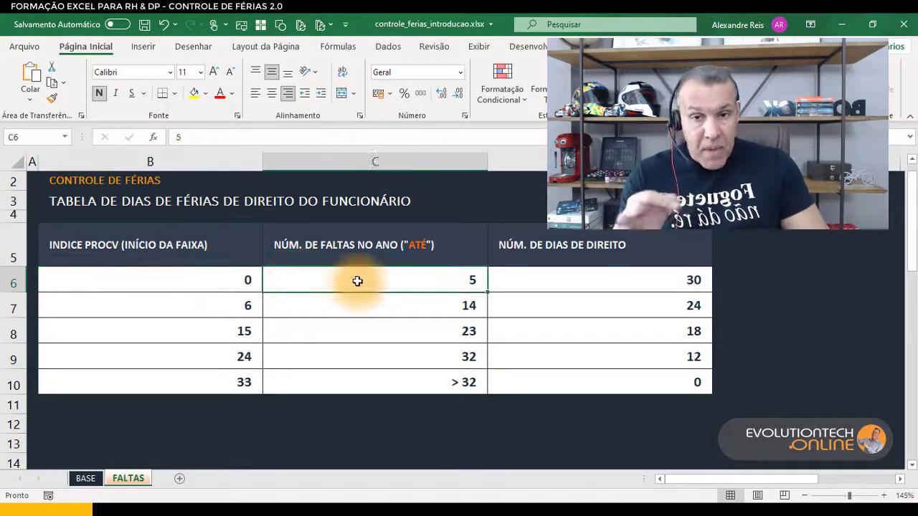
click(238, 281)
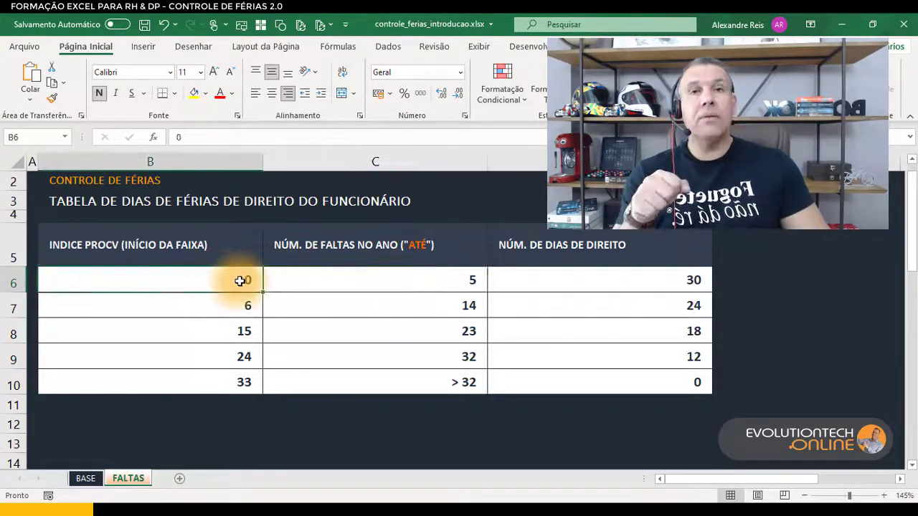
click(246, 304)
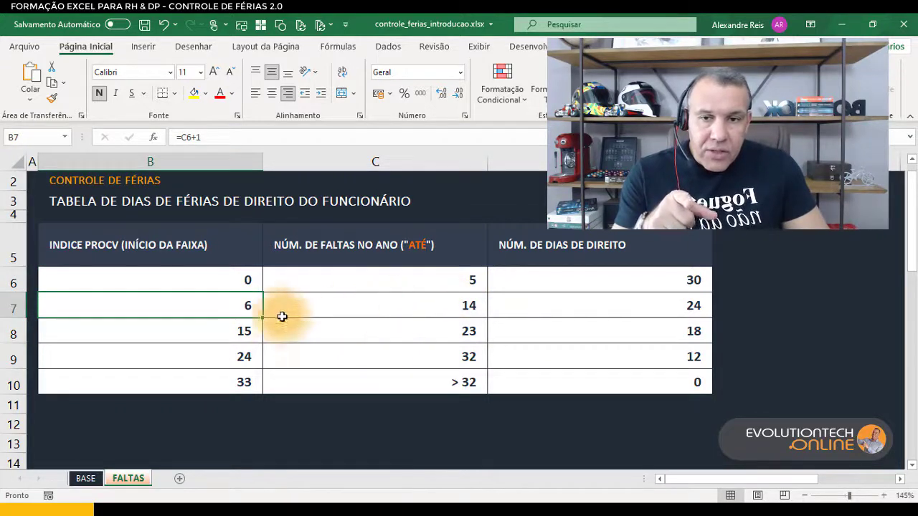
click(399, 286)
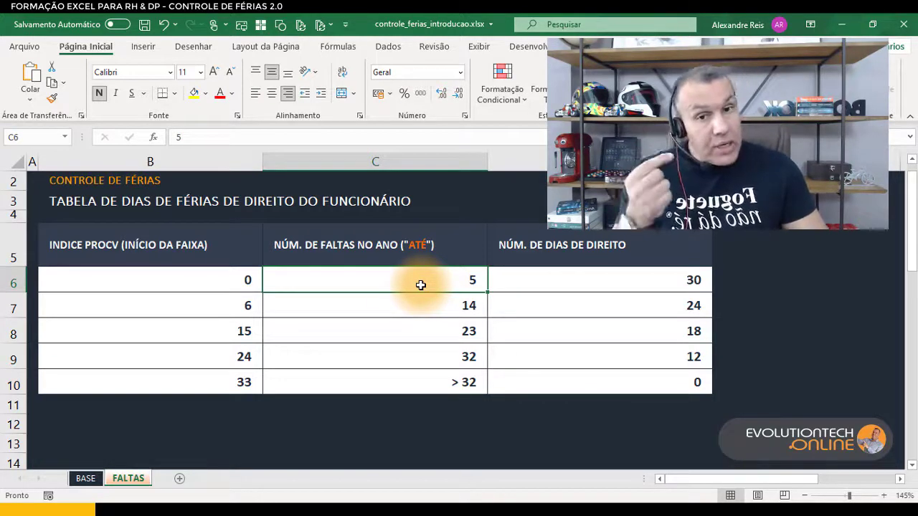
click(568, 280)
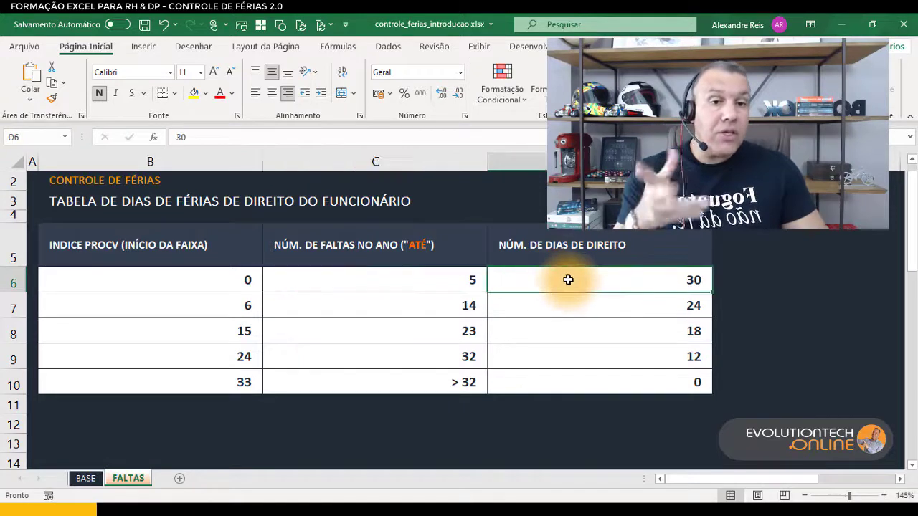
Inspect the formula behind the range start in B7 and the absence limits in C6:C10 of the FALTAS table.
click(206, 314)
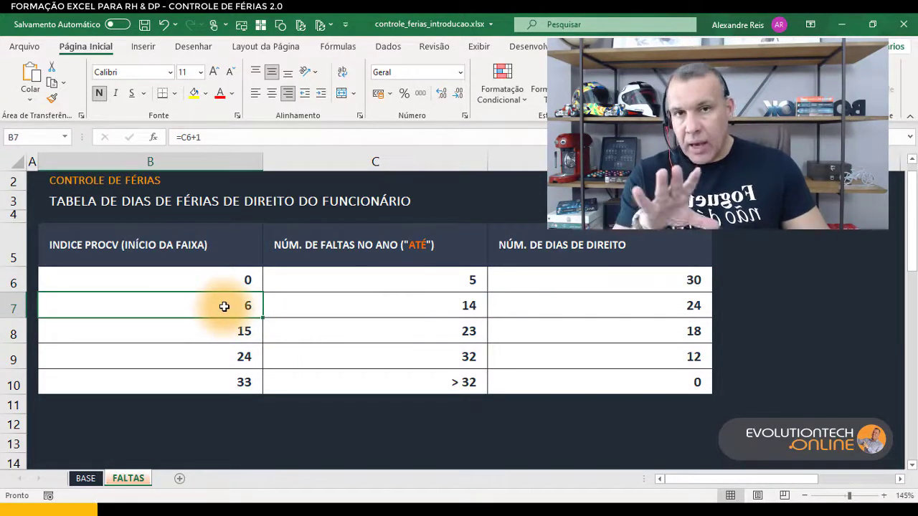
double_click(224, 306)
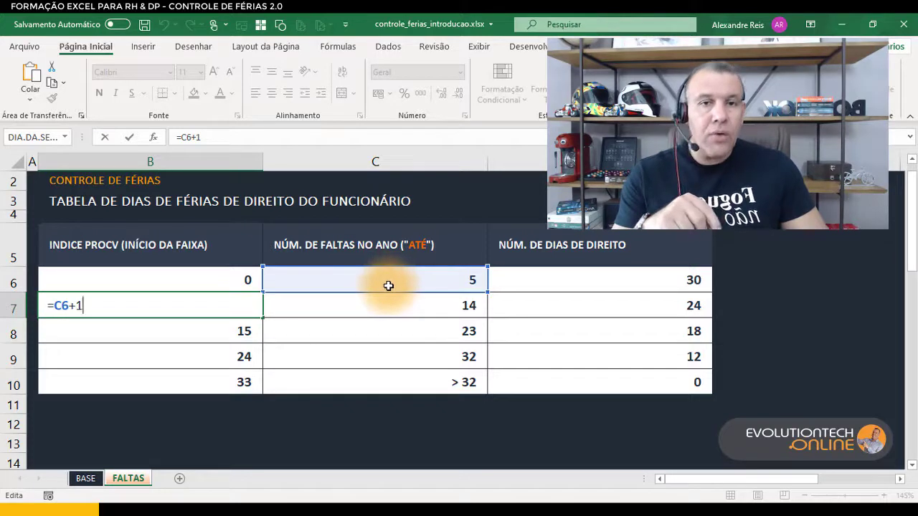
click(63, 339)
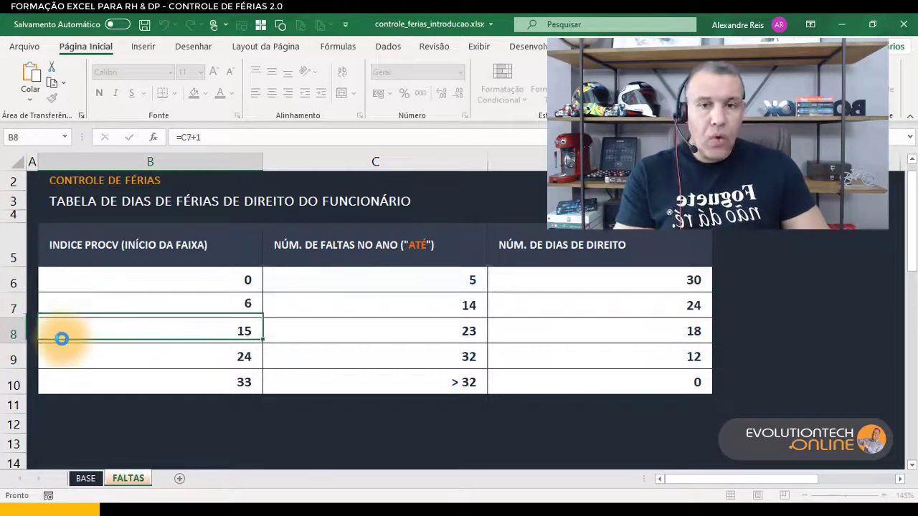
click(406, 305)
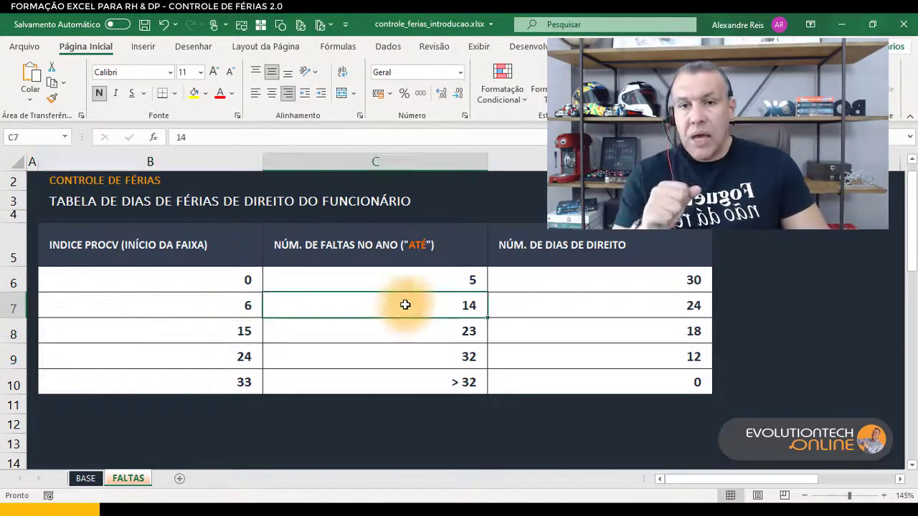
click(441, 332)
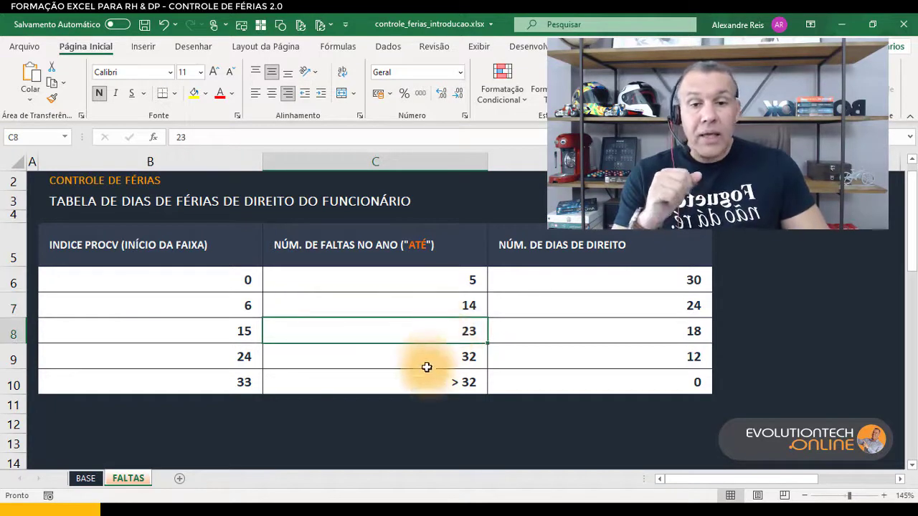
click(425, 357)
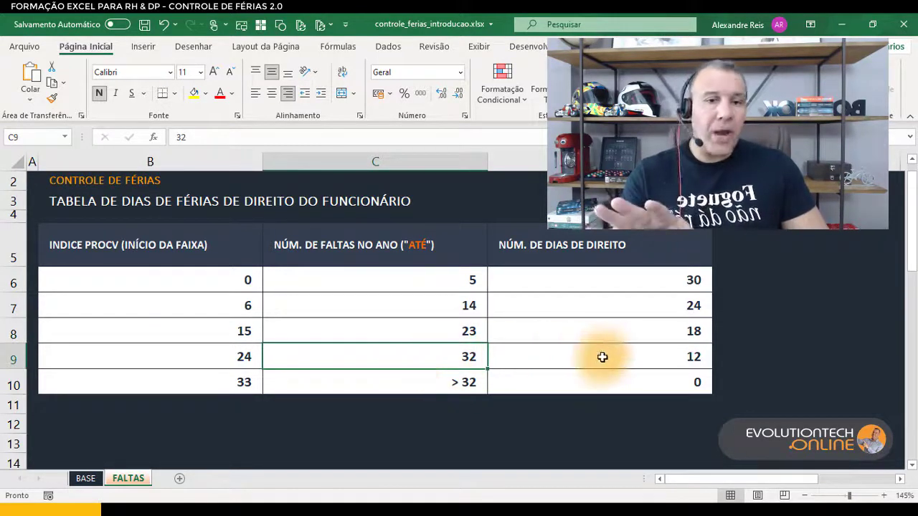
click(458, 382)
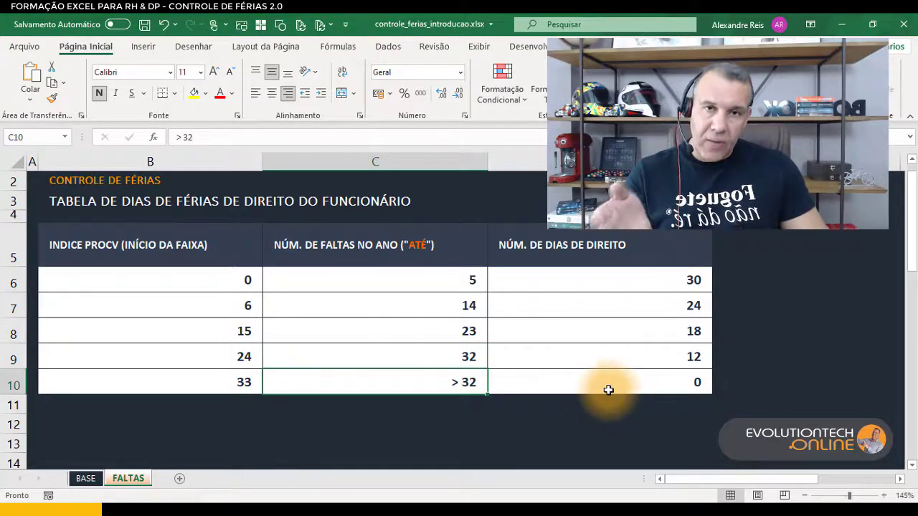
drag(464, 287, 464, 374)
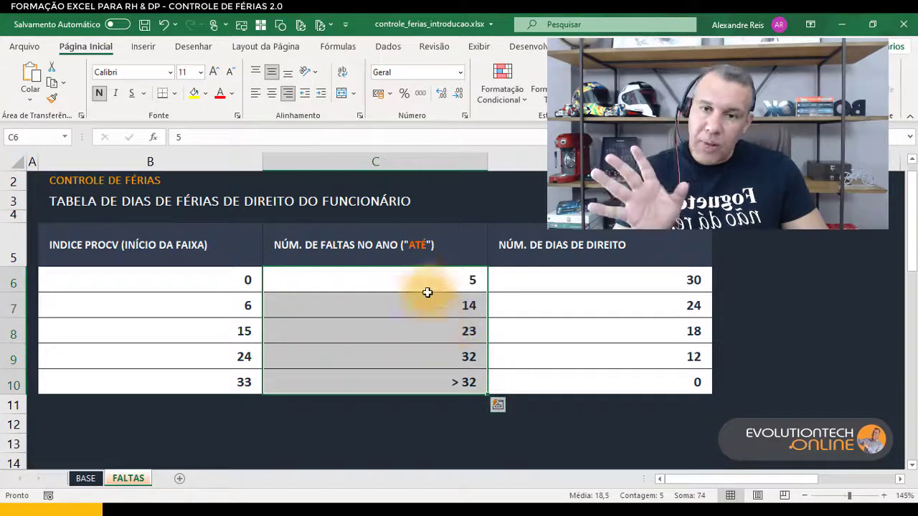
Check the range-start formulas in B8 and B10, then review the whole INDICE PROCV column in B5:B10.
click(232, 320)
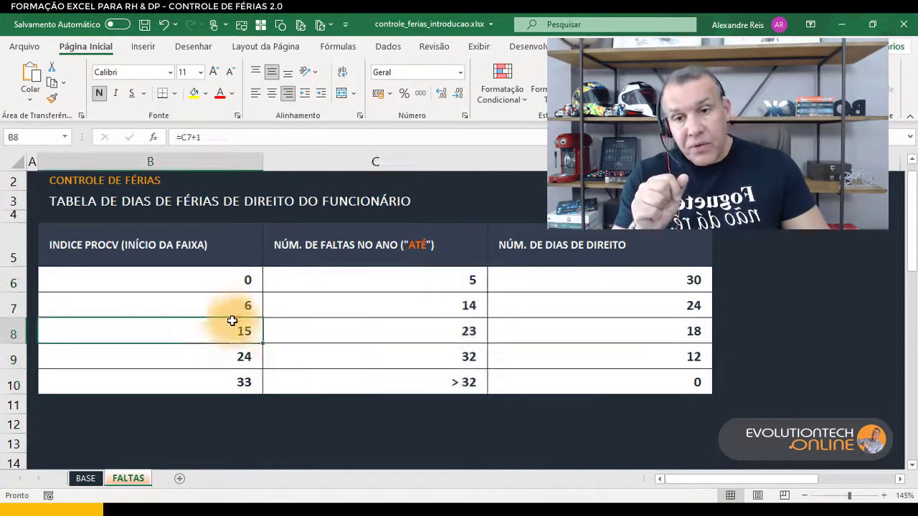
double_click(239, 378)
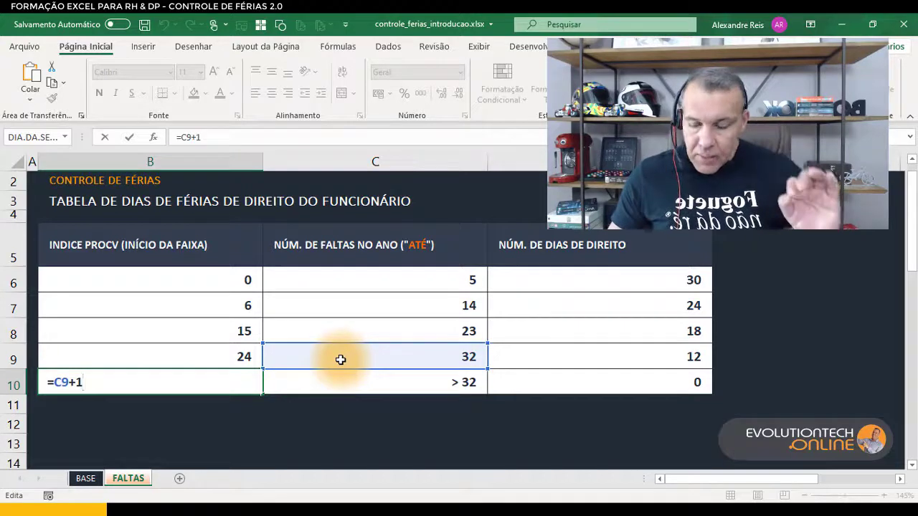
key(ctrl+Return)
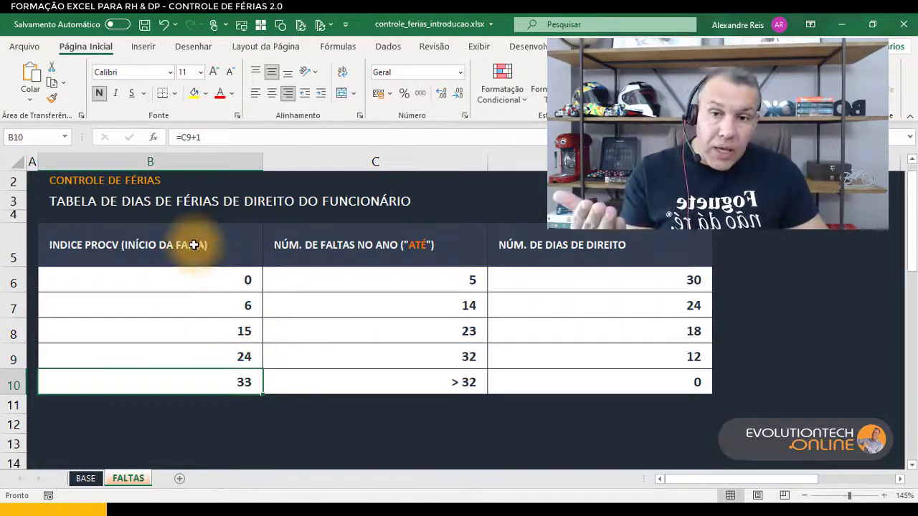
drag(193, 240, 199, 373)
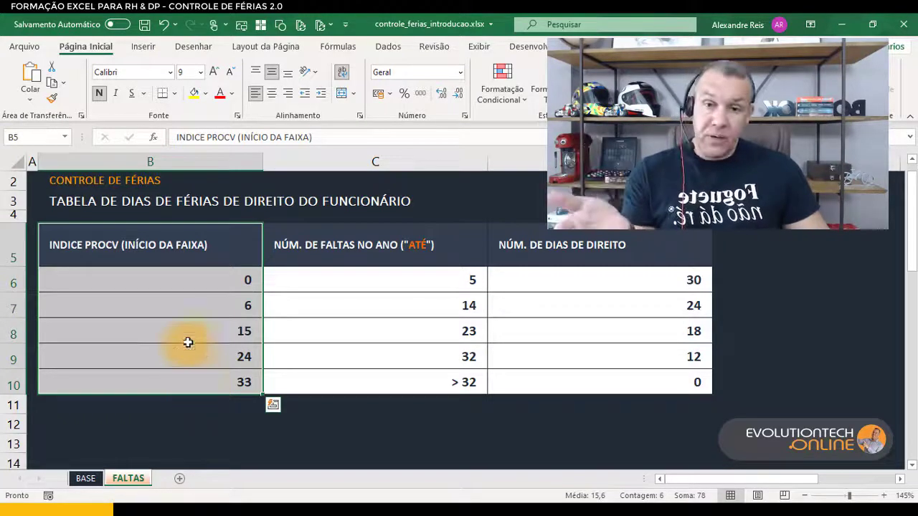
click(226, 285)
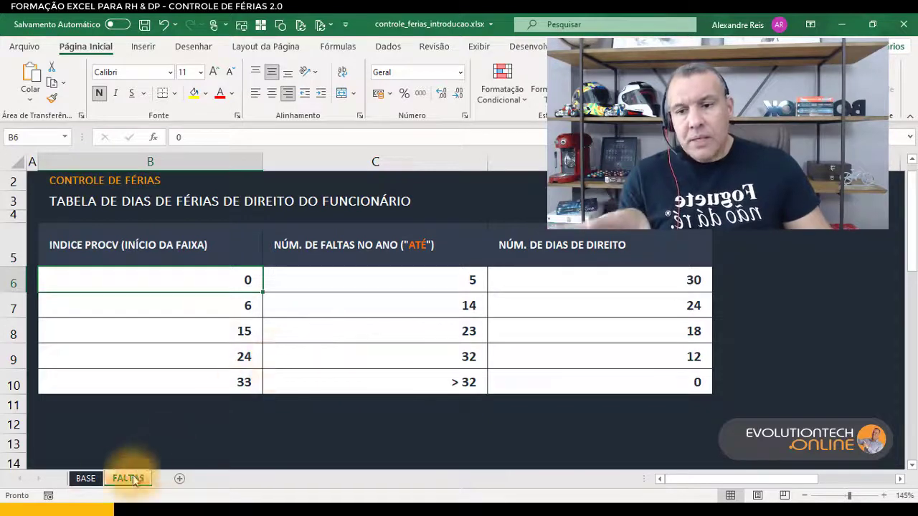
Start a PROCV formula in cell E7 of the BASE sheet with the unjustified absences in D7 as the lookup value.
click(84, 479)
click(495, 275)
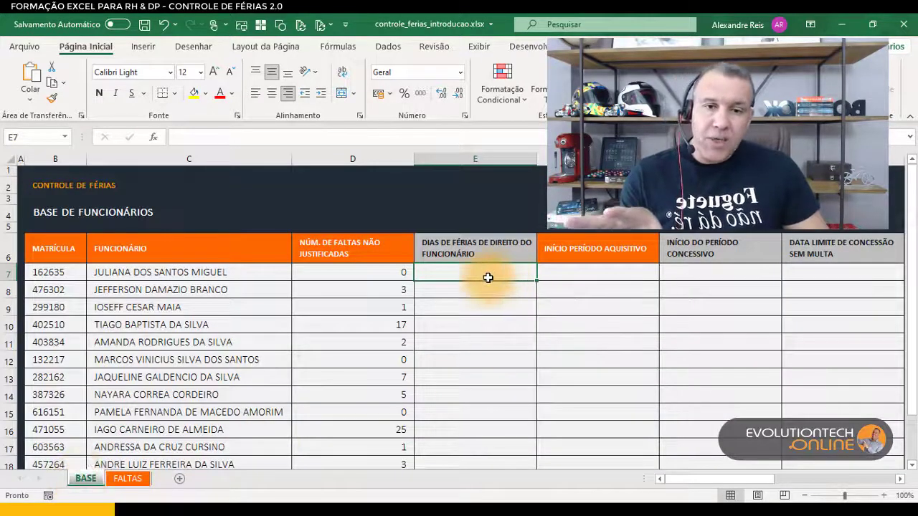
scroll(467, 275, up, 2)
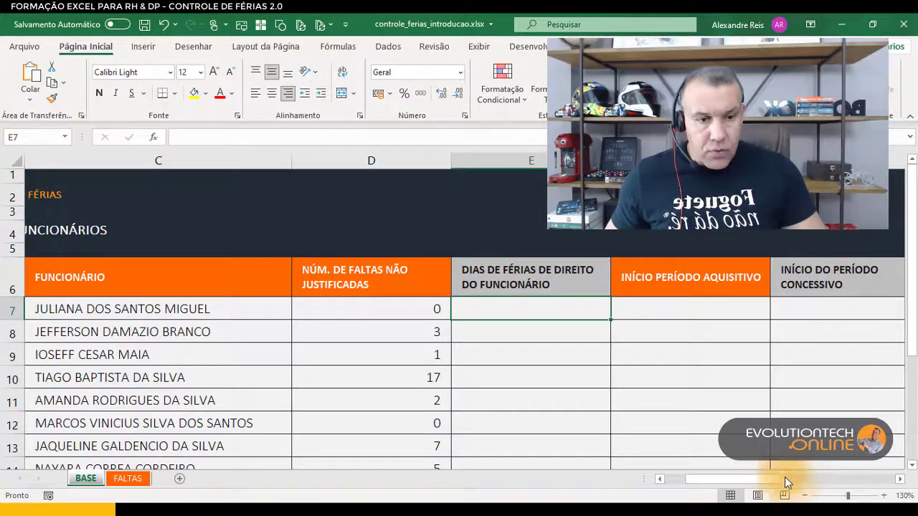
drag(785, 477, 717, 480)
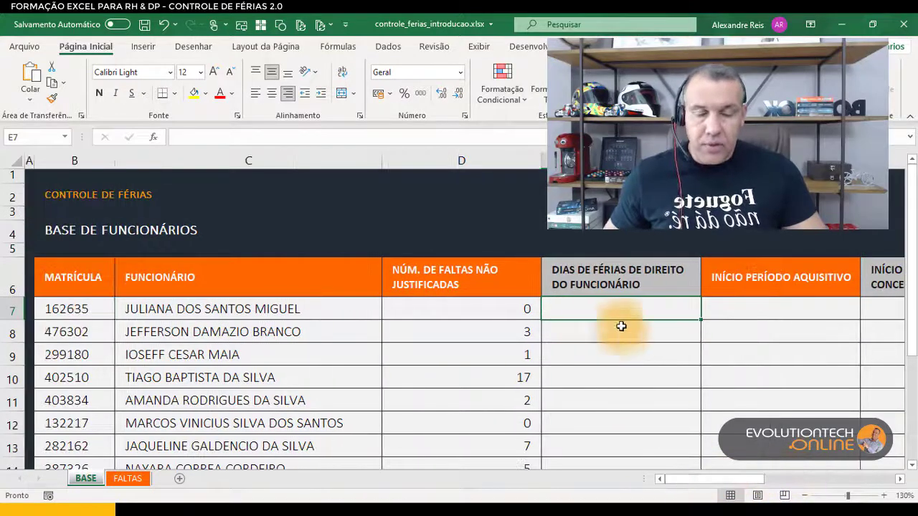
text(=PROCV)
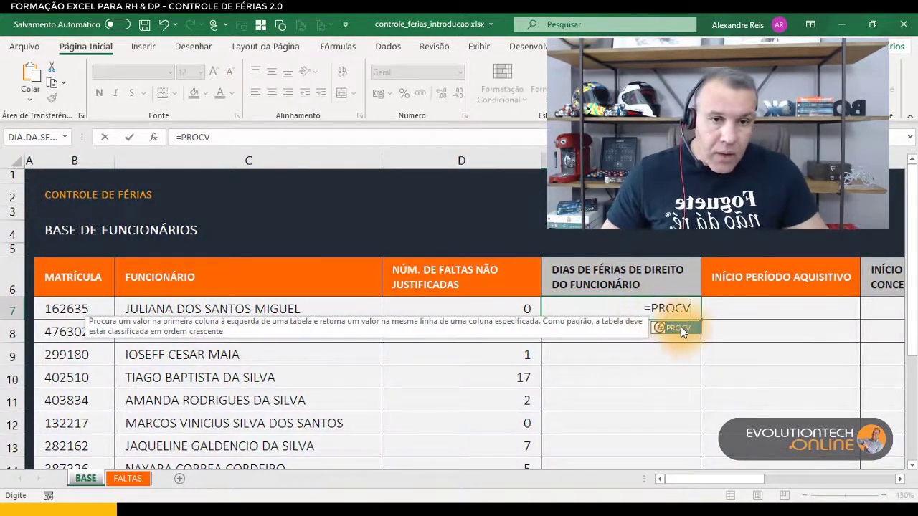
double_click(676, 328)
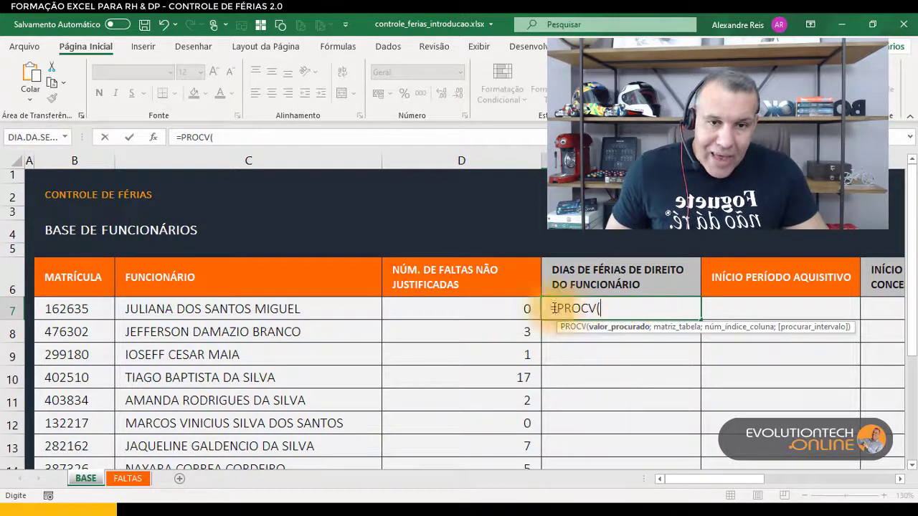
click(525, 309)
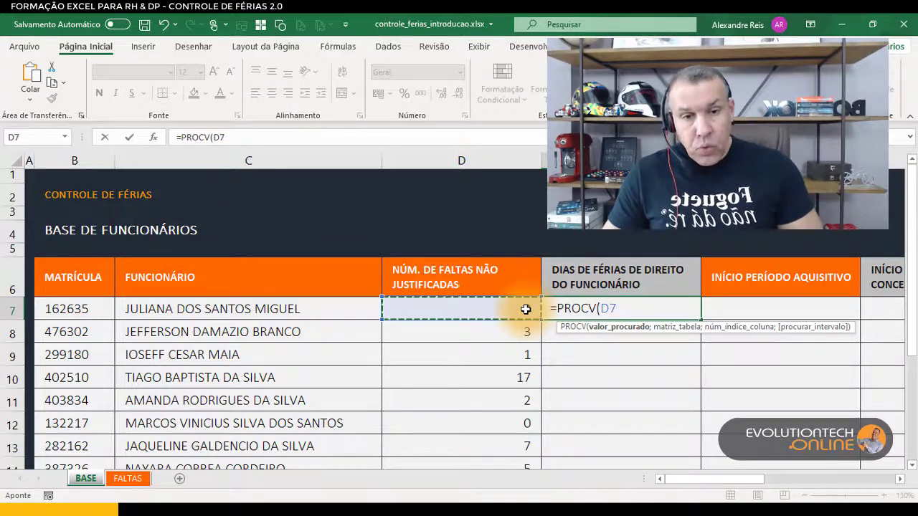
text(;)
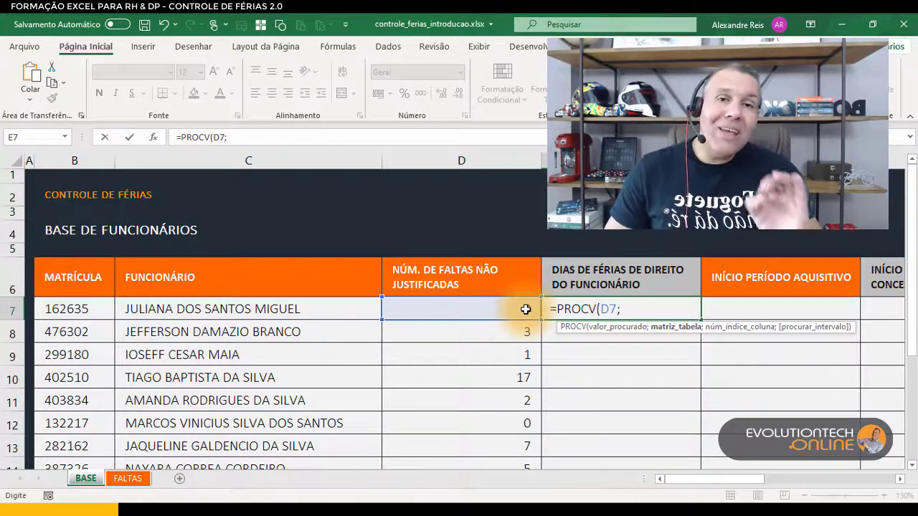
Add the FALTAS sheet's range B5:D10 as the PROCV formula's table array and continue to the column index argument.
click(136, 480)
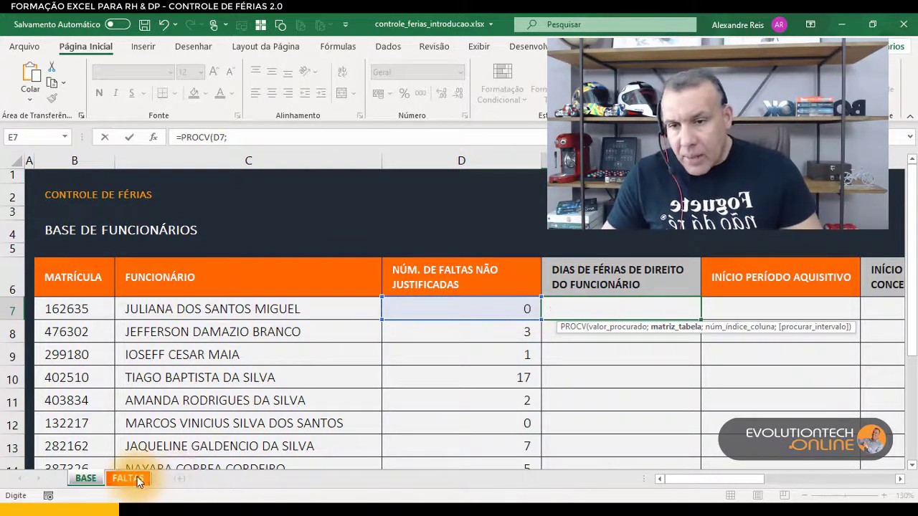
drag(135, 238, 551, 375)
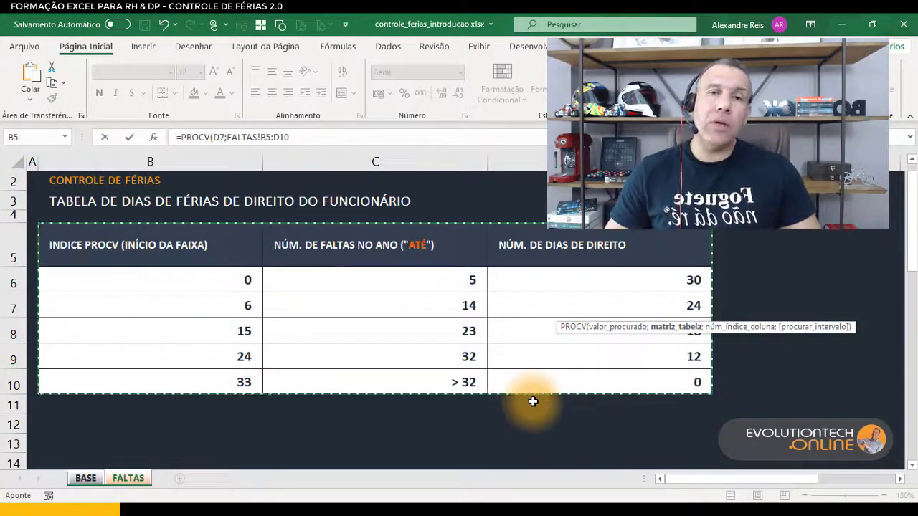
text(;)
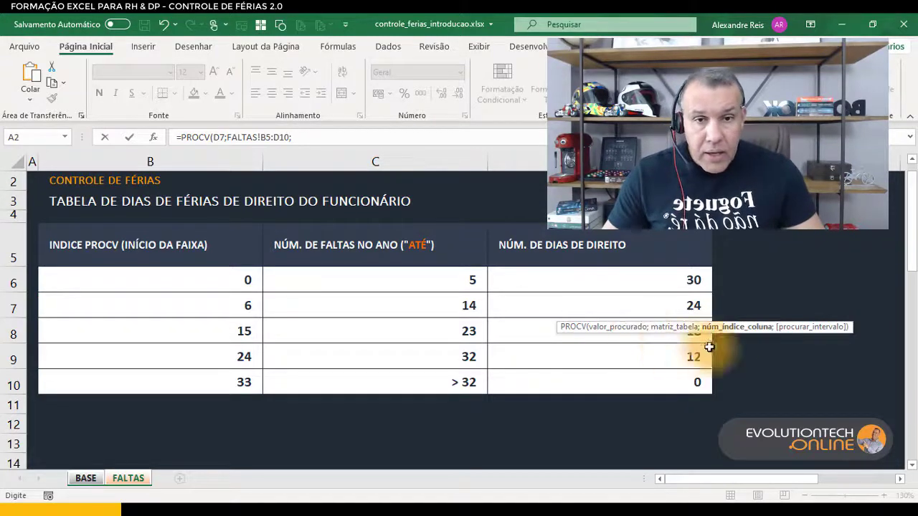
Review the lookup value and table array arguments of the unfinished PROCV formula.
click(313, 136)
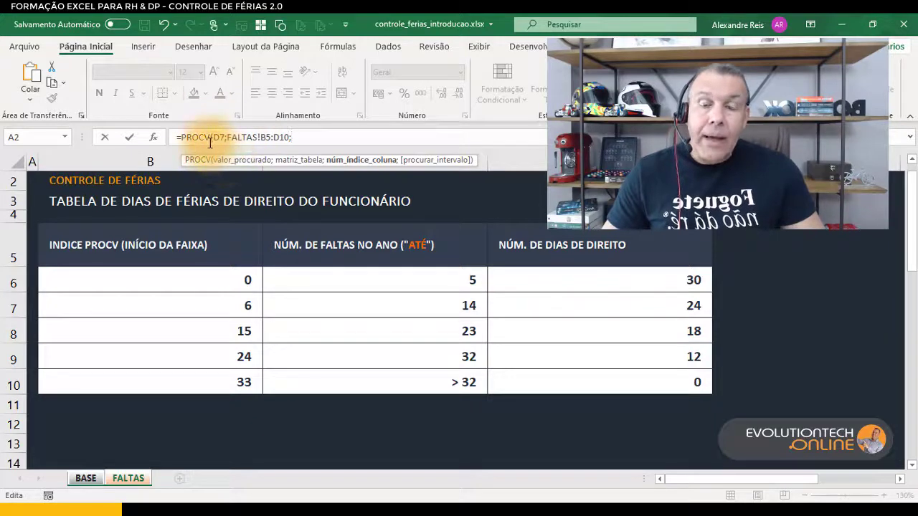
click(219, 136)
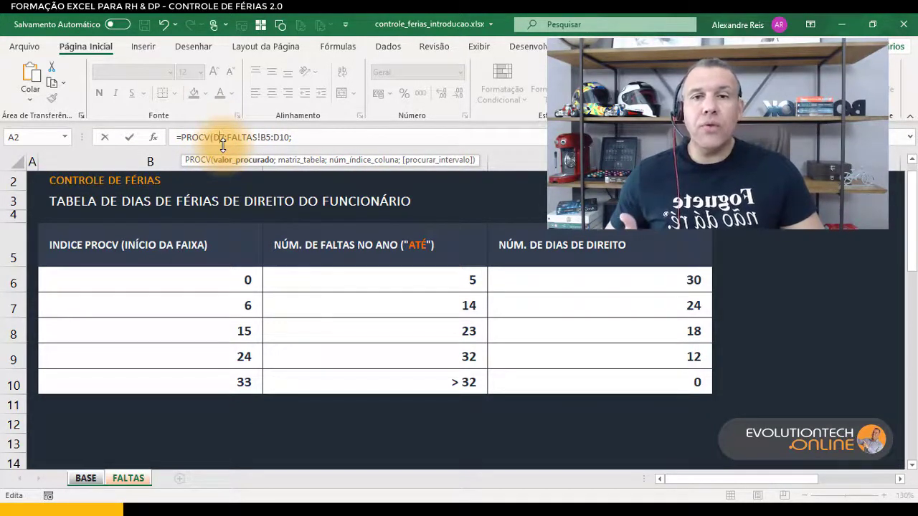
click(242, 137)
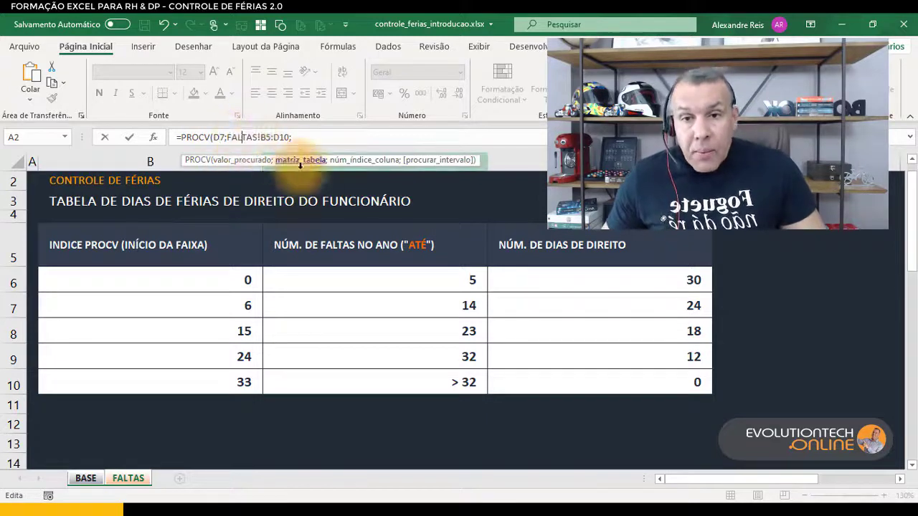
double_click(241, 137)
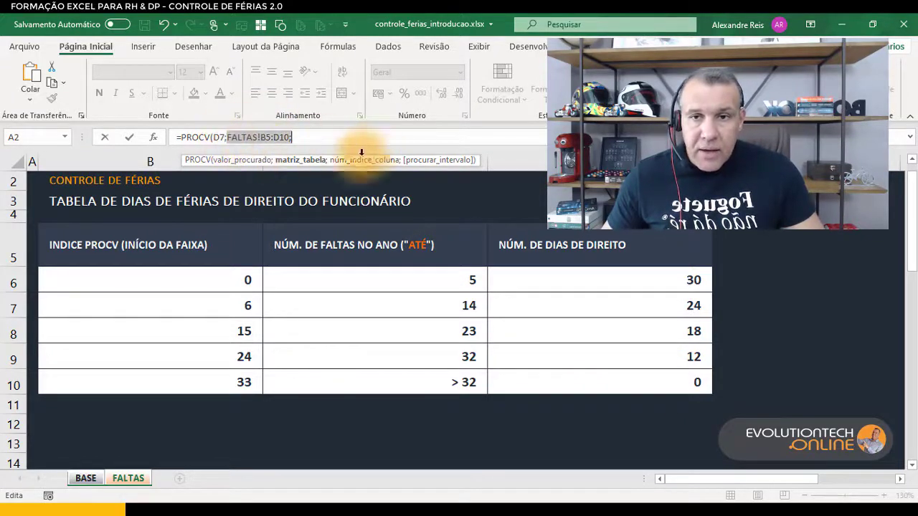
Set the PROCV formula's column index to 3 and continue to the range lookup argument.
drag(101, 256, 603, 369)
text(;)
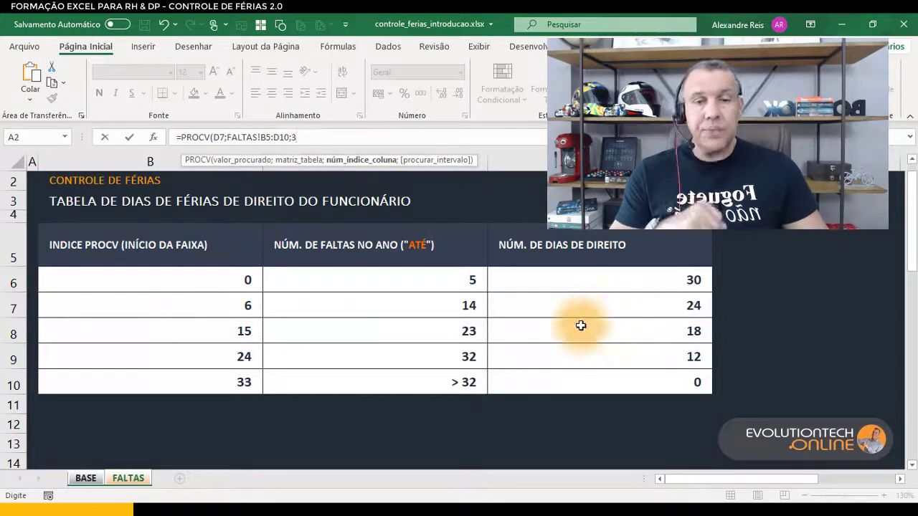
text(;)
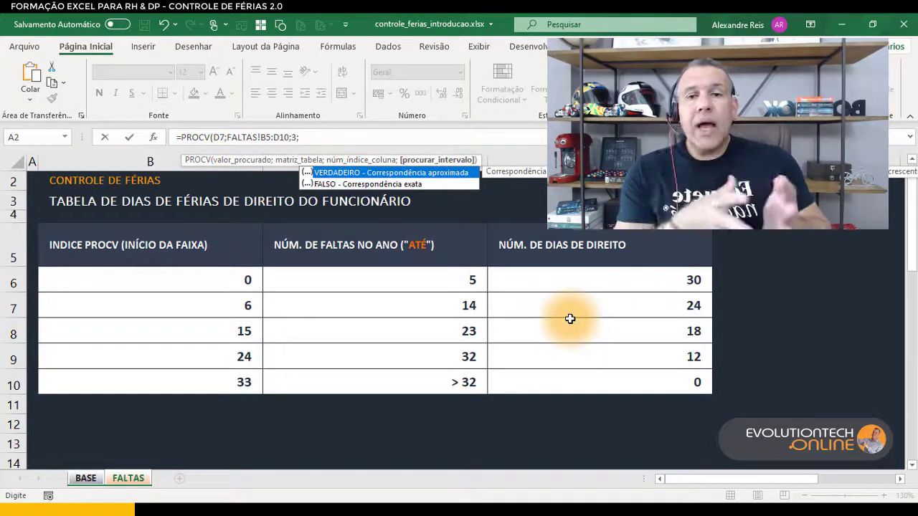
Try exact match for the PROCV formula's range lookup argument, first as FALSO and in its short form 0.
double_click(324, 186)
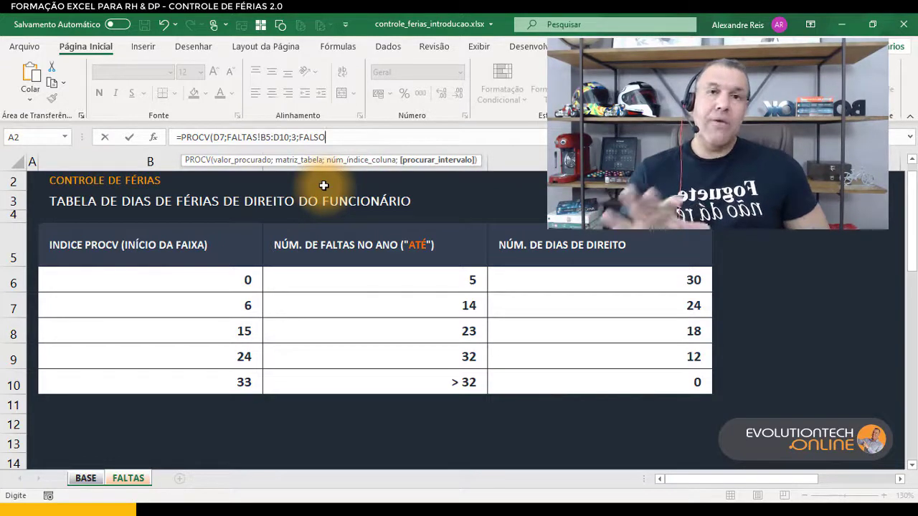
key(BackSpace)
key(BackSpace)
key(BackSpace)
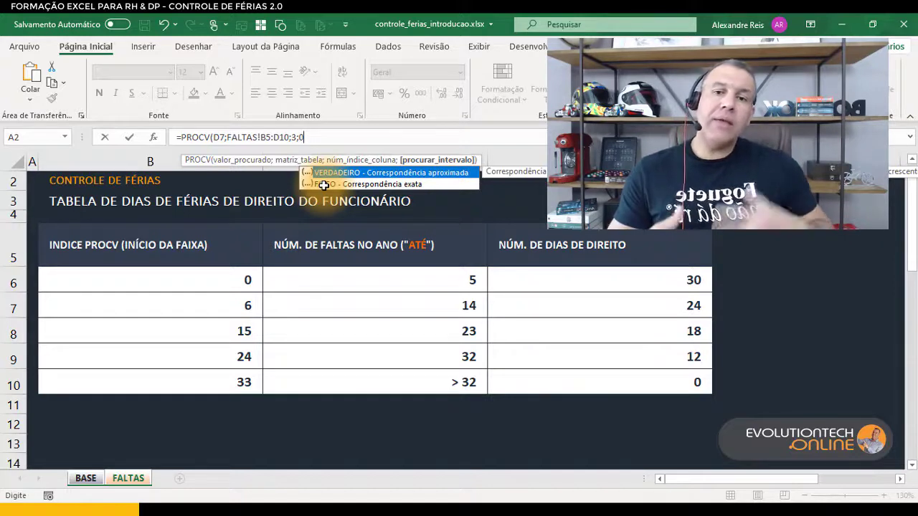
double_click(324, 184)
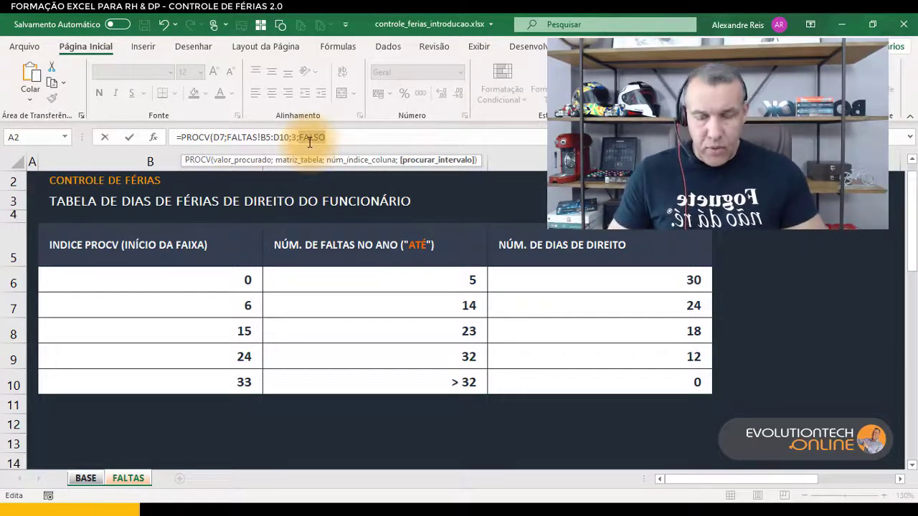
text(0)
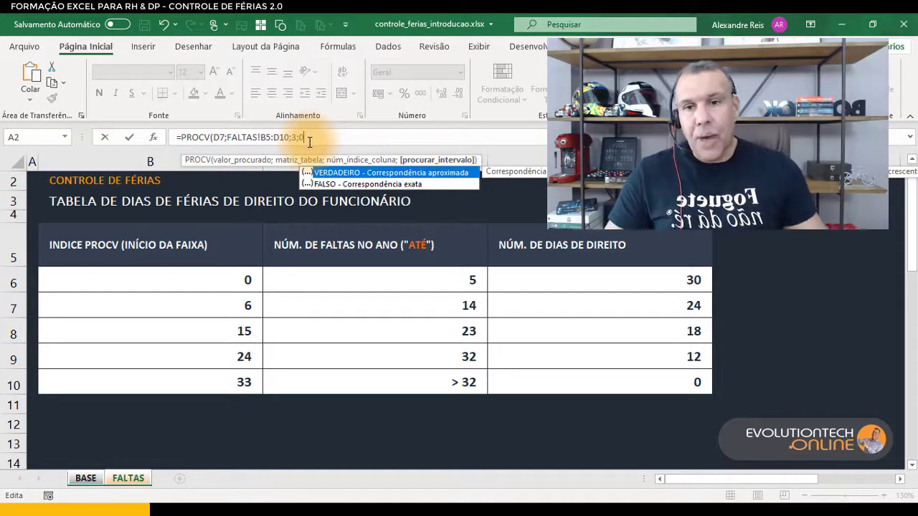
Set the range lookup argument to 1 for approximate match and complete the PROCV formula in E7.
click(219, 138)
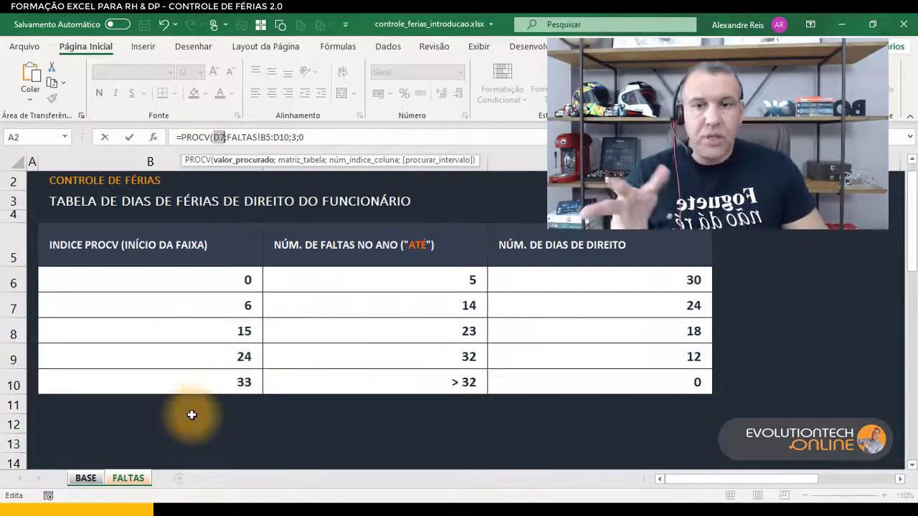
click(339, 138)
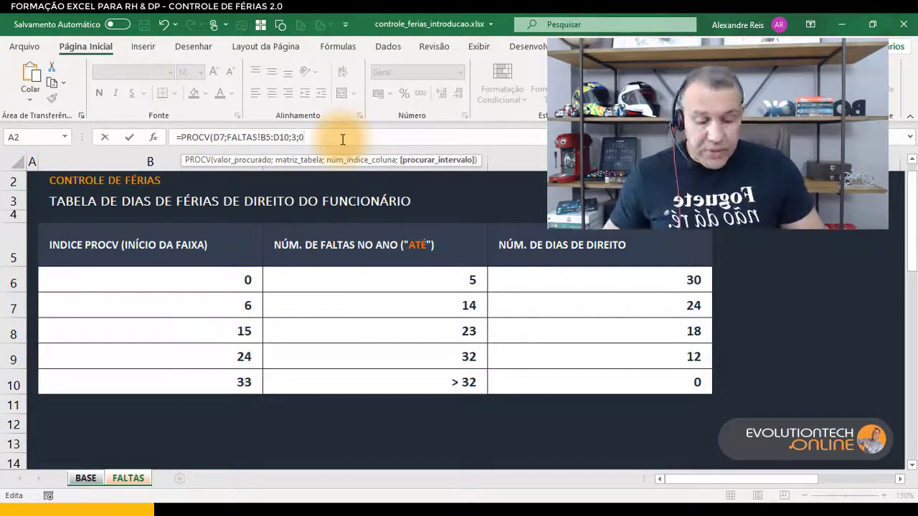
key(BackSpace)
text(1)
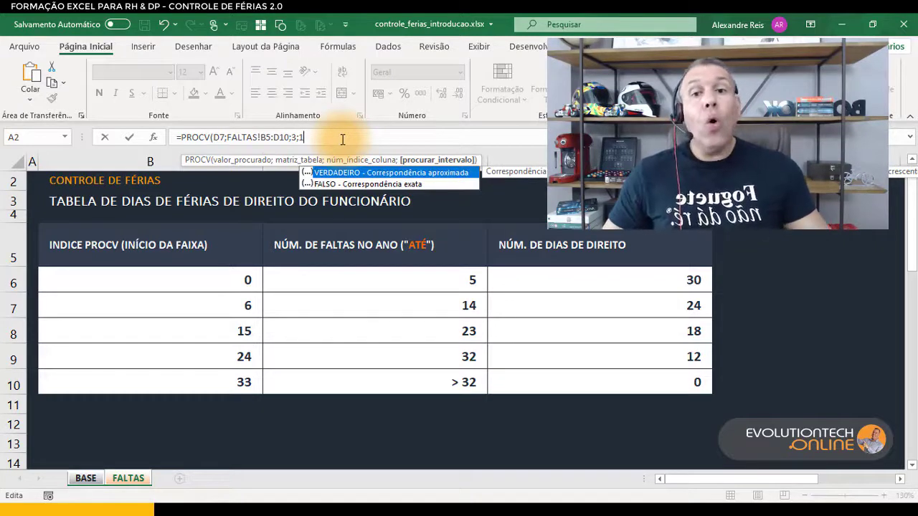
double_click(343, 172)
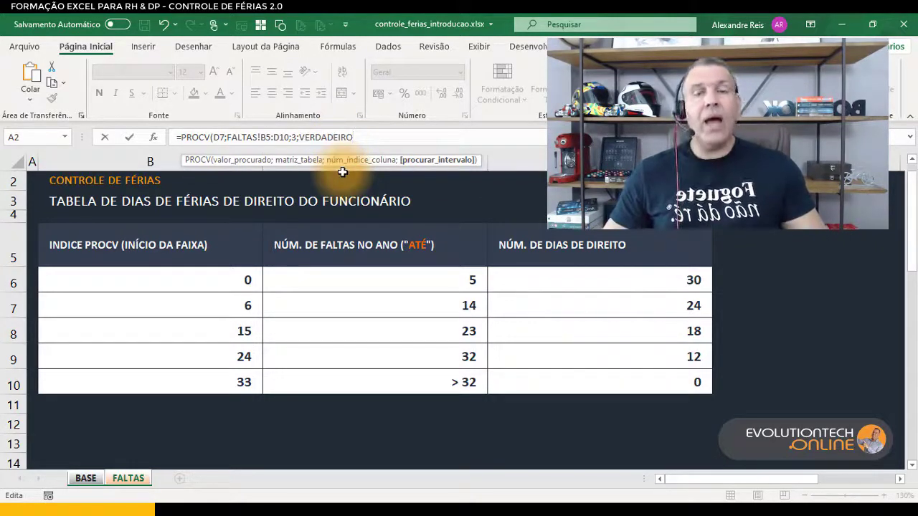
double_click(338, 137)
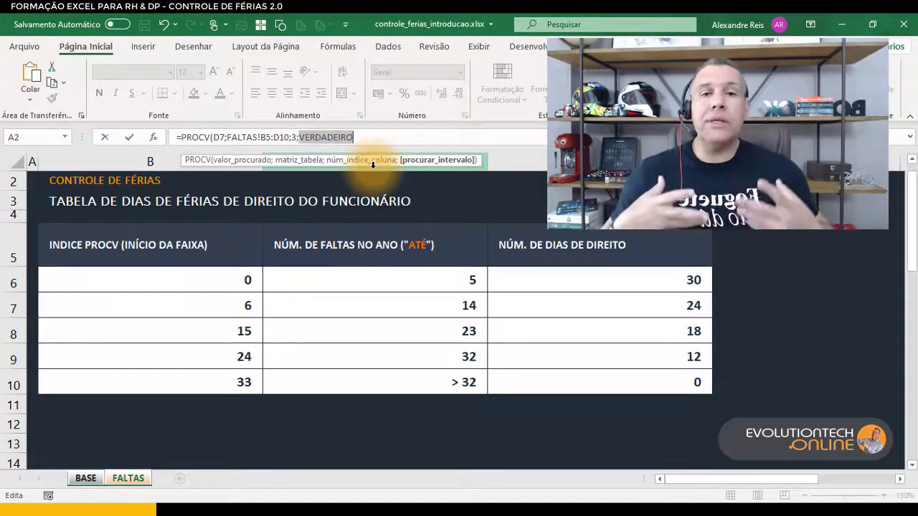
text(1)
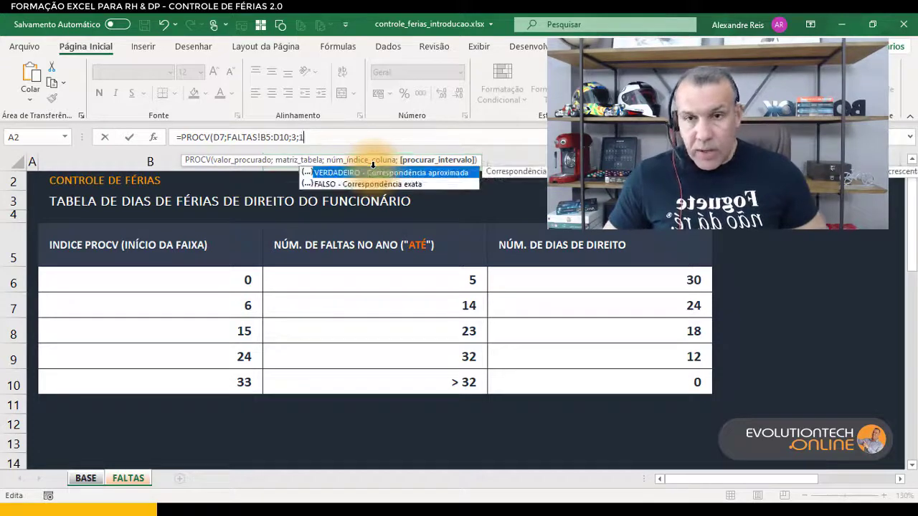
text())
key(Return)
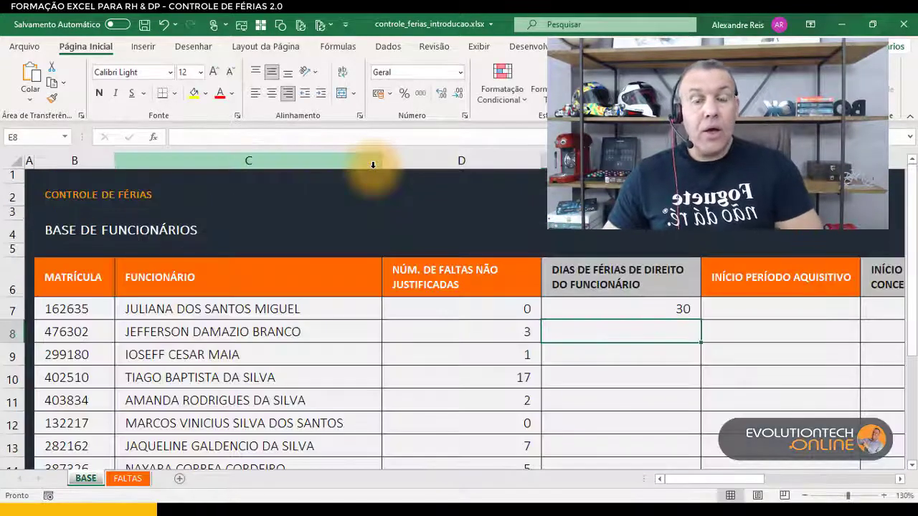
Check the formula in E7 of BASE and widen column E to give the full formula room.
click(657, 307)
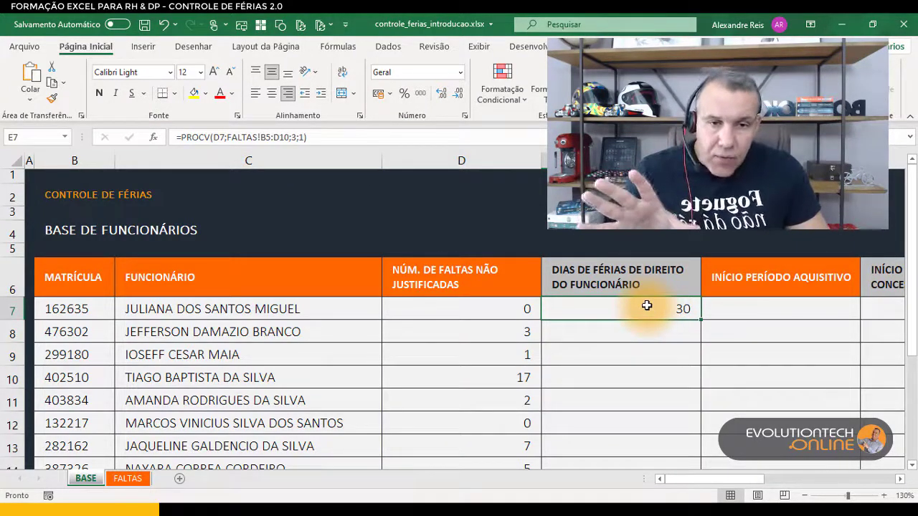
double_click(647, 306)
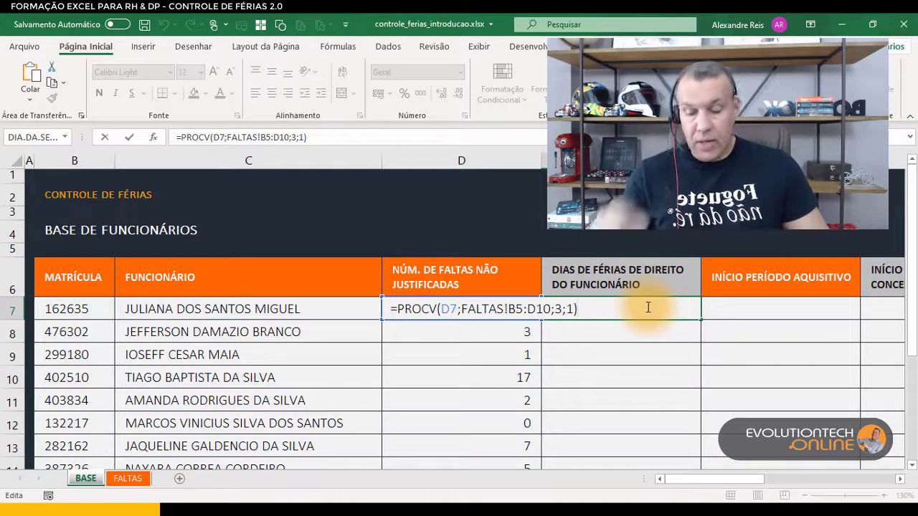
key(Escape)
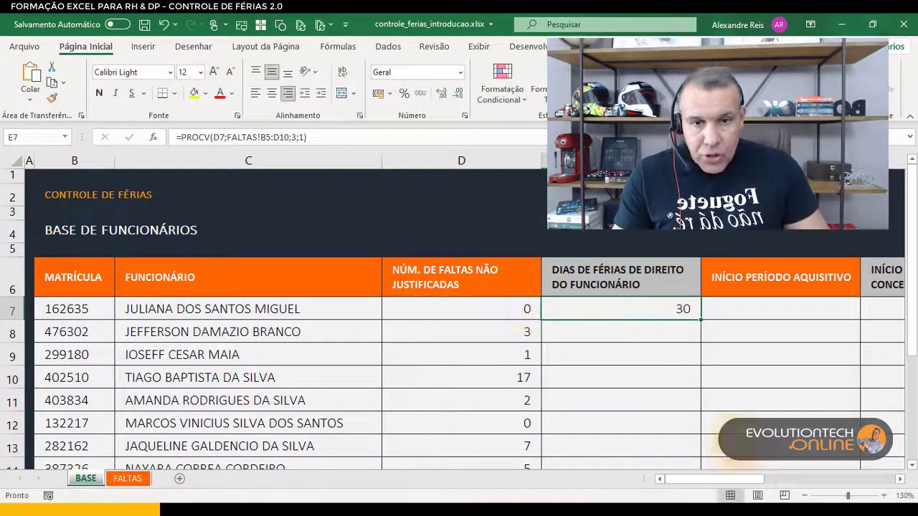
drag(701, 160, 860, 161)
Review the table array, column index and range lookup arguments of the PROCV formula in E7.
double_click(682, 309)
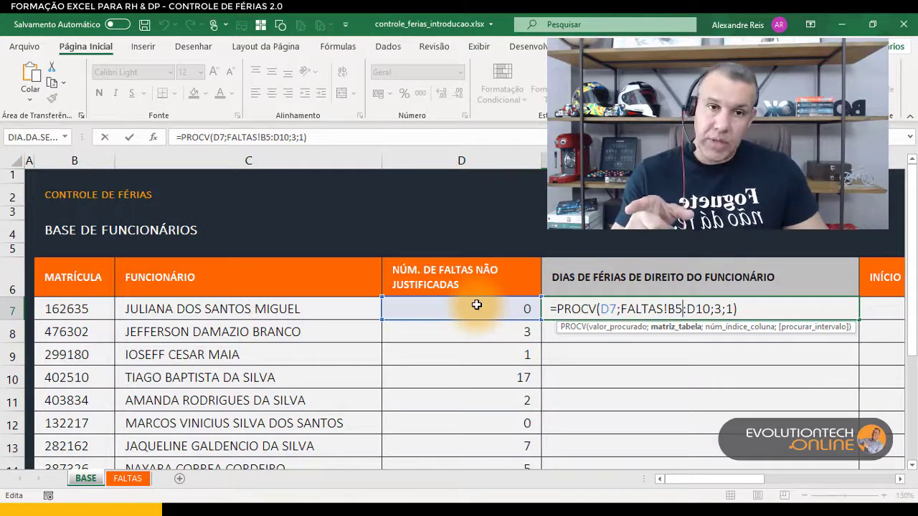
drag(622, 308, 714, 307)
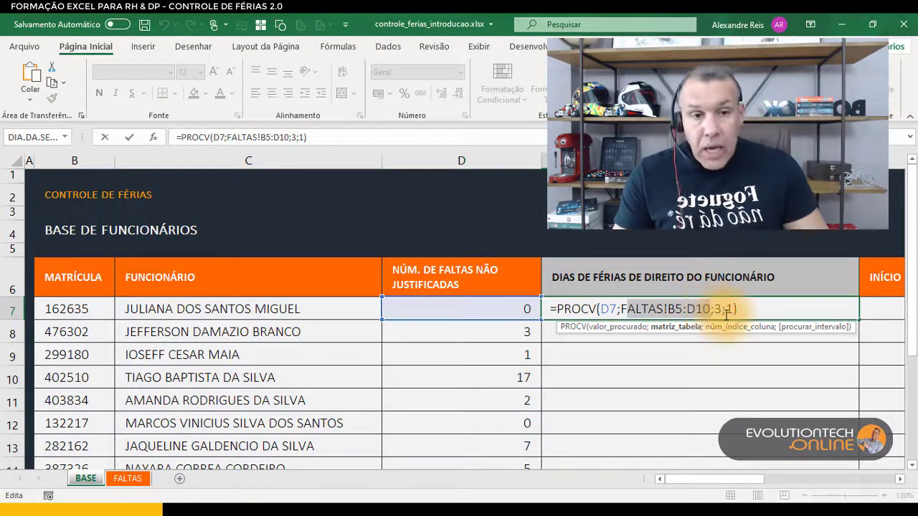
click(720, 308)
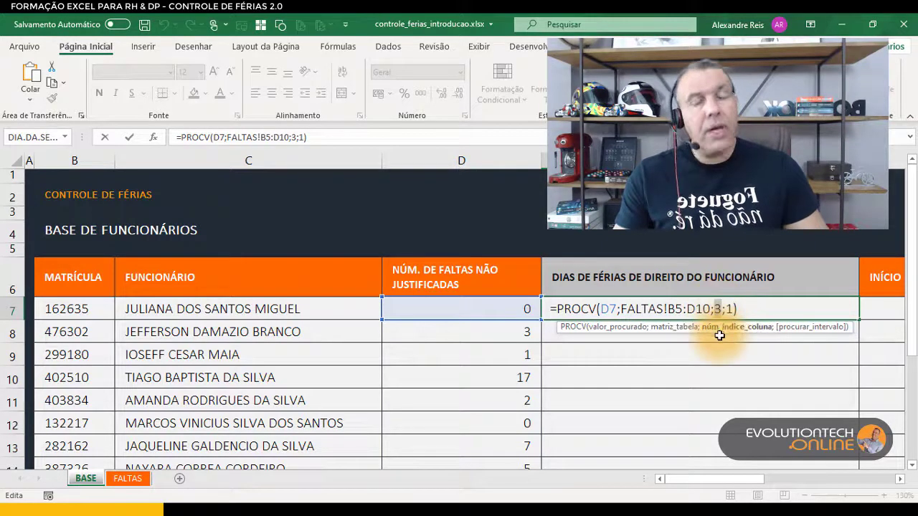
click(720, 327)
double_click(731, 309)
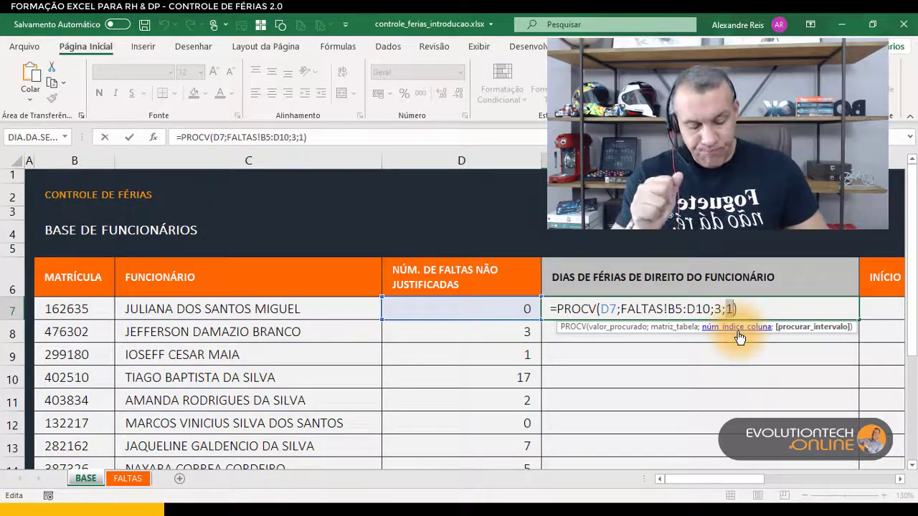
key(Return)
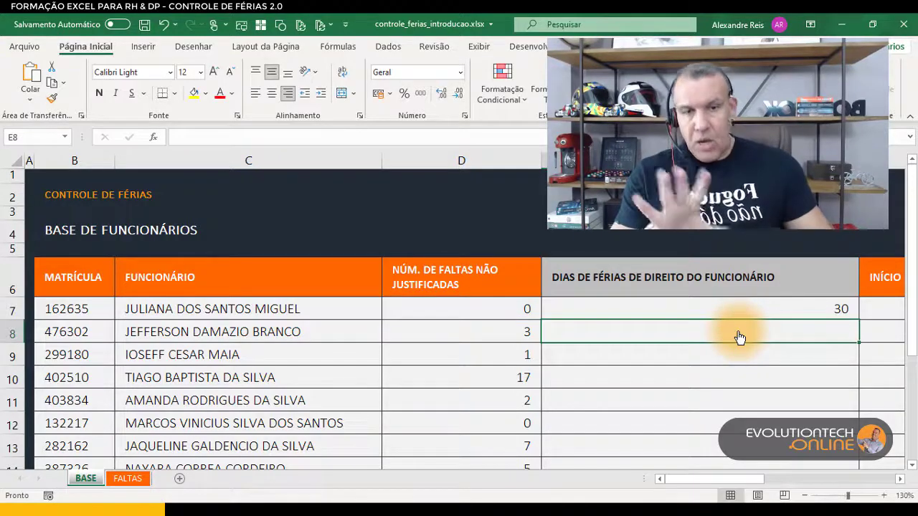
Examine the FALTAS table's range starts, absence limits and vacation-day columns in B5:D10, comparing the index column with the days column.
click(129, 478)
drag(199, 244, 262, 369)
drag(398, 244, 437, 369)
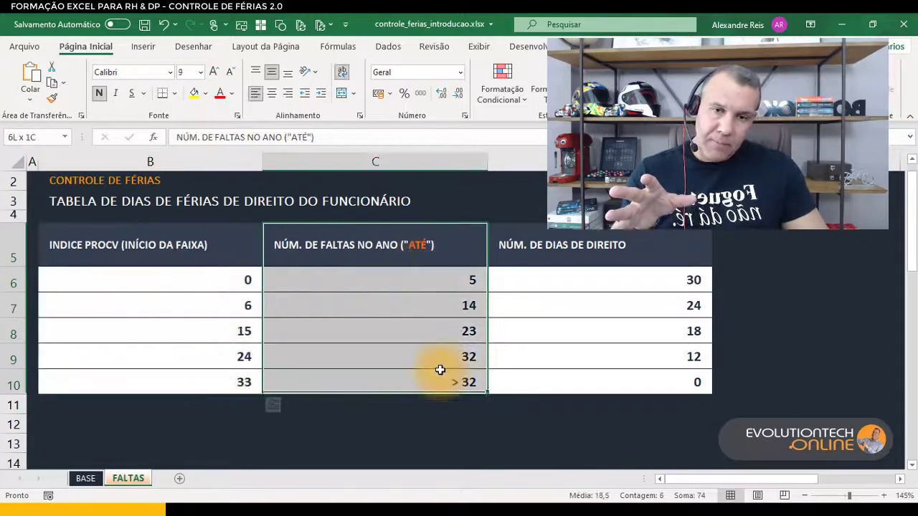
drag(553, 248, 574, 381)
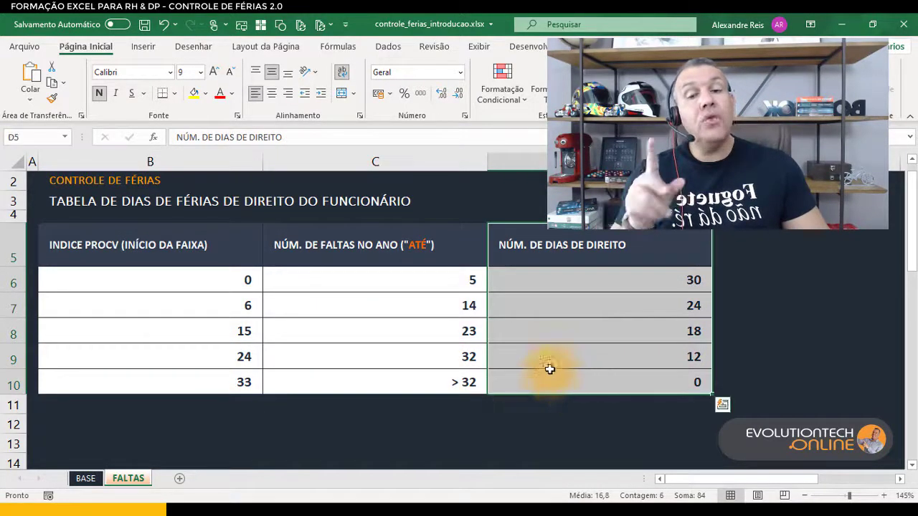
drag(211, 262, 179, 381)
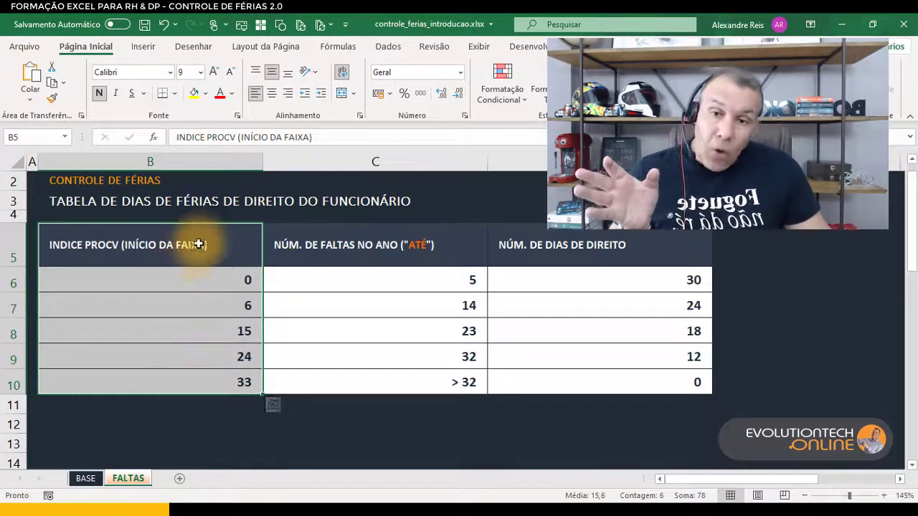
drag(184, 242, 206, 377)
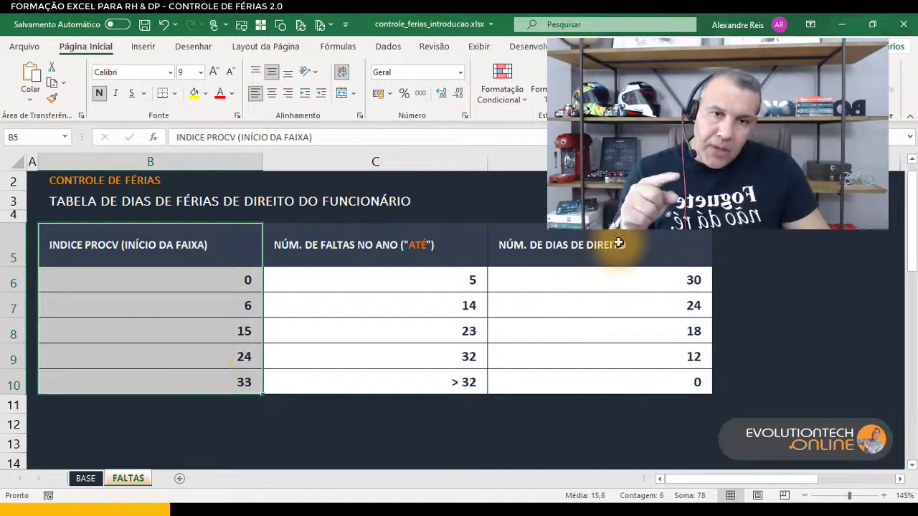
drag(612, 244, 601, 379)
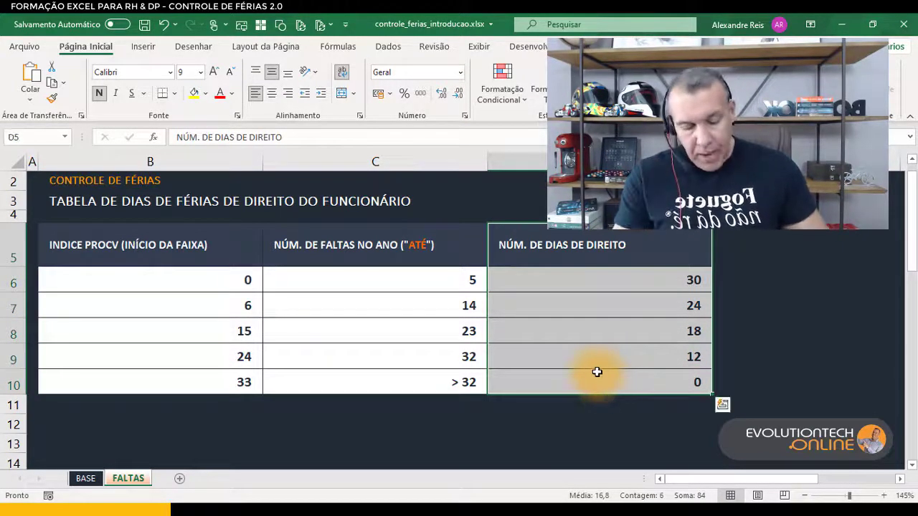
key(Return)
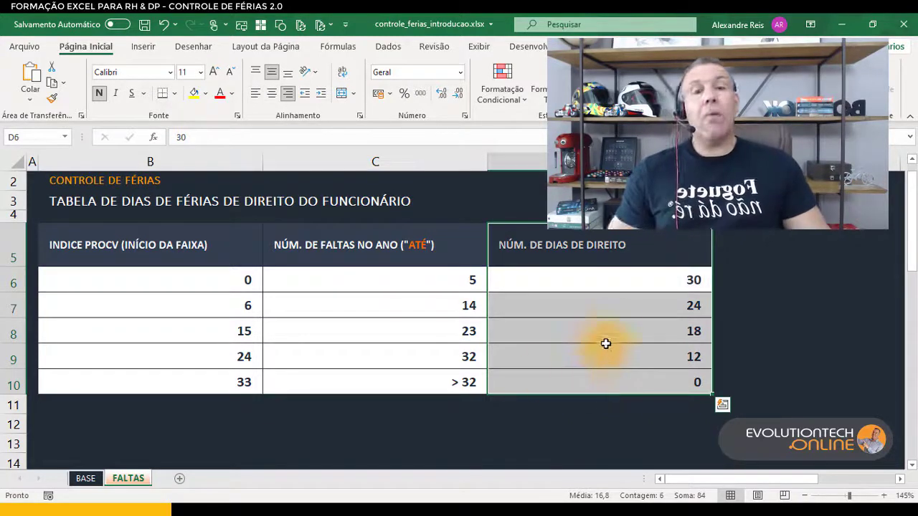
Compare the first range's vacation days in D6 and range start in B6 with the absence limits in C6:C10.
click(615, 289)
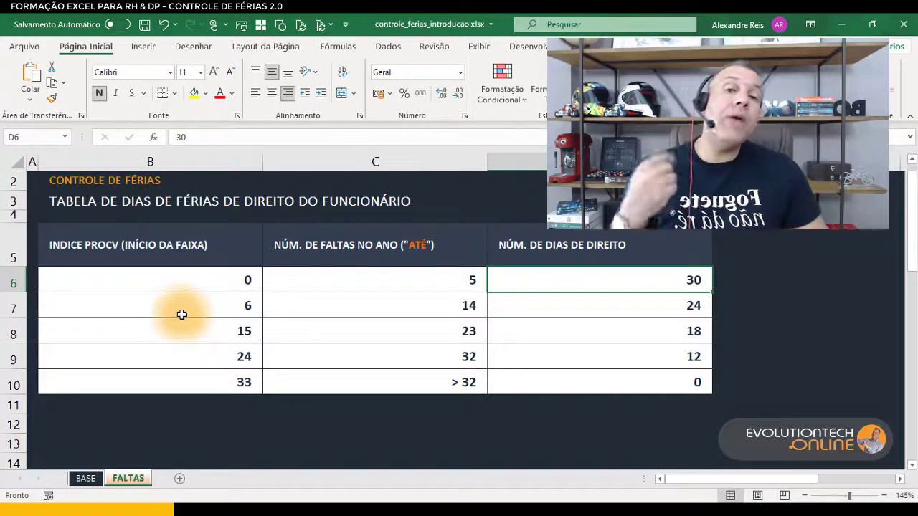
click(188, 280)
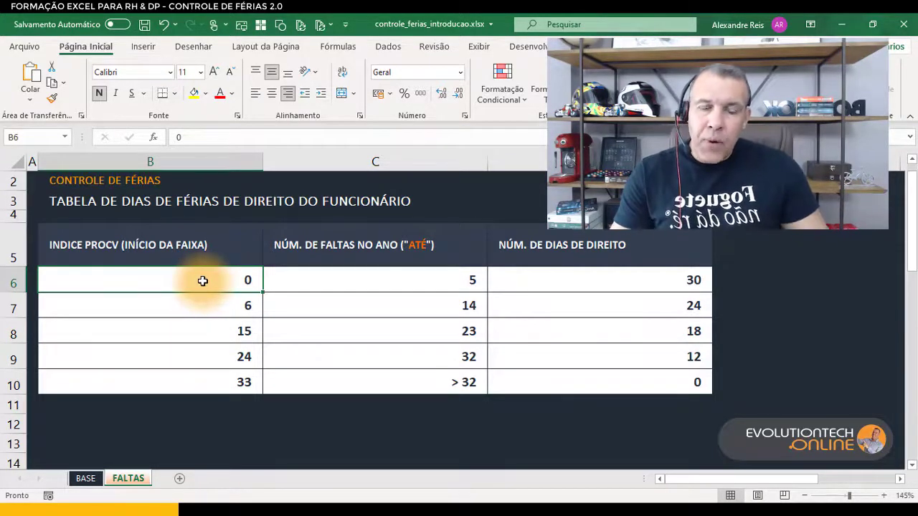
drag(433, 275, 426, 381)
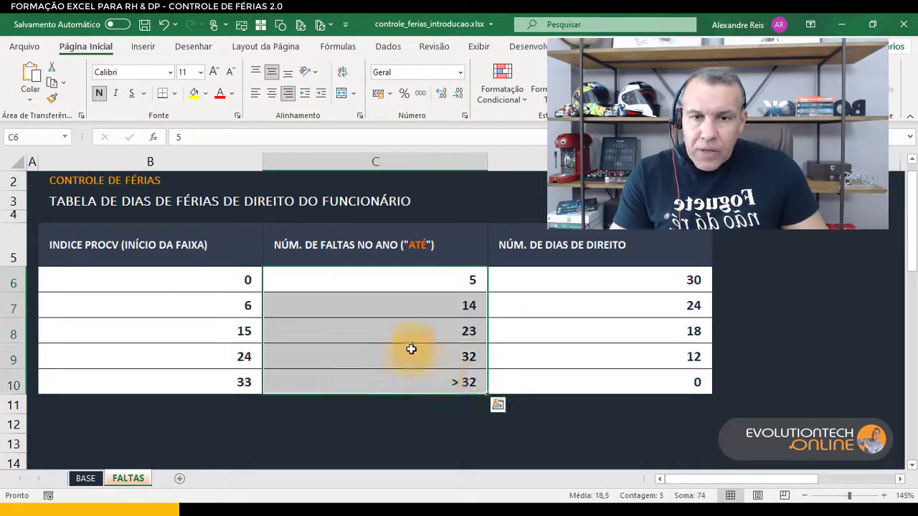
click(238, 278)
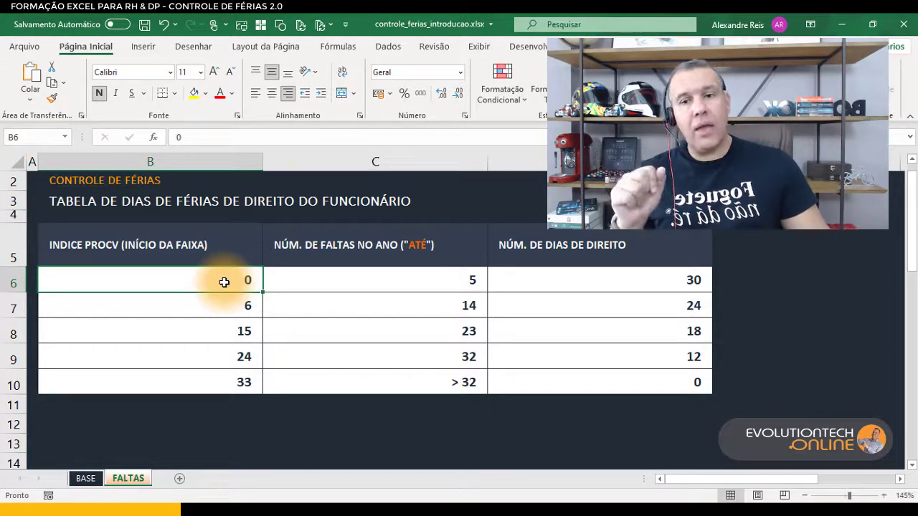
Examine the range starts in B6:B8 of FALTAS and relate the first range to its vacation days in D6.
click(224, 307)
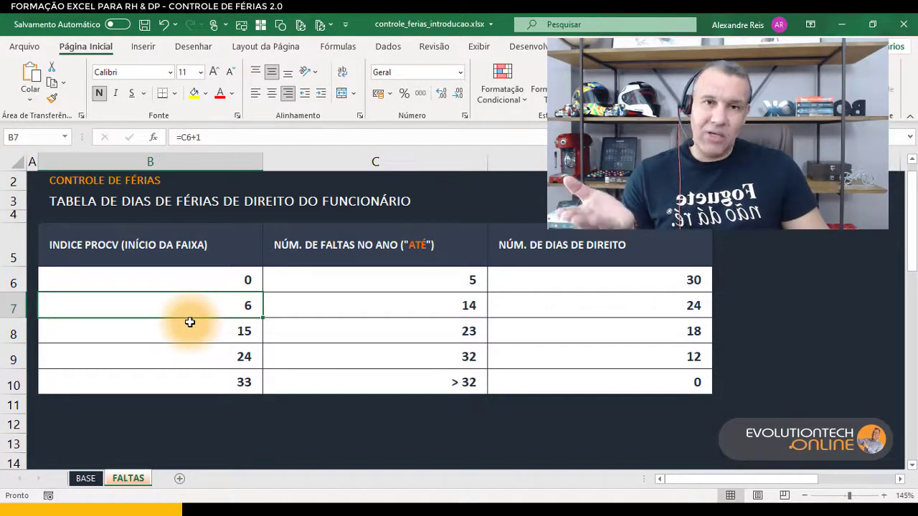
click(220, 284)
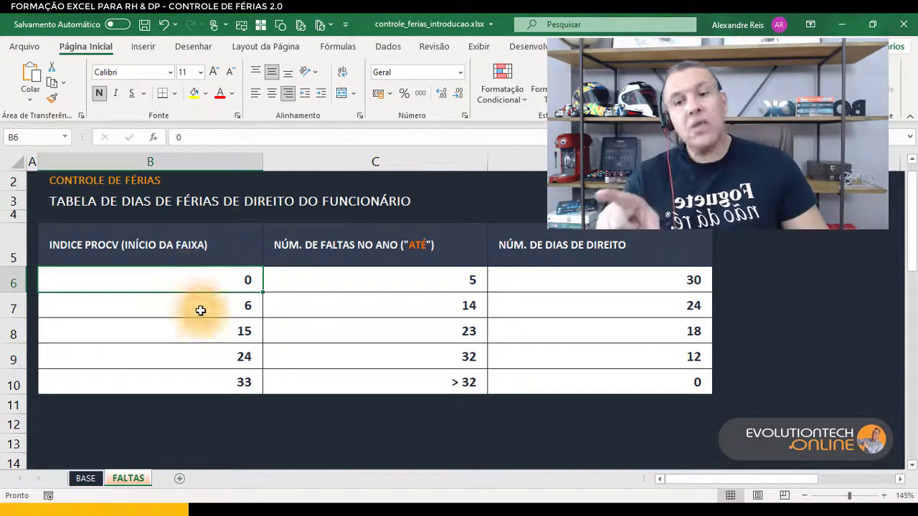
click(195, 309)
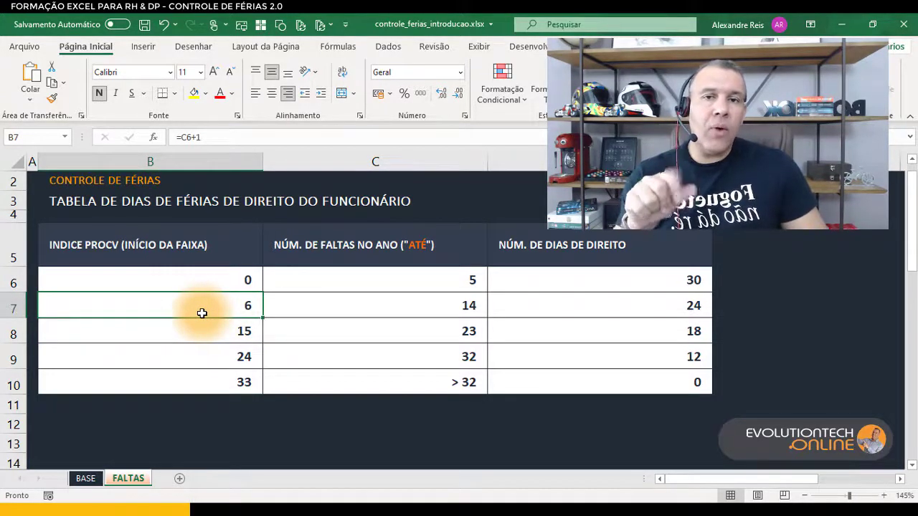
click(236, 280)
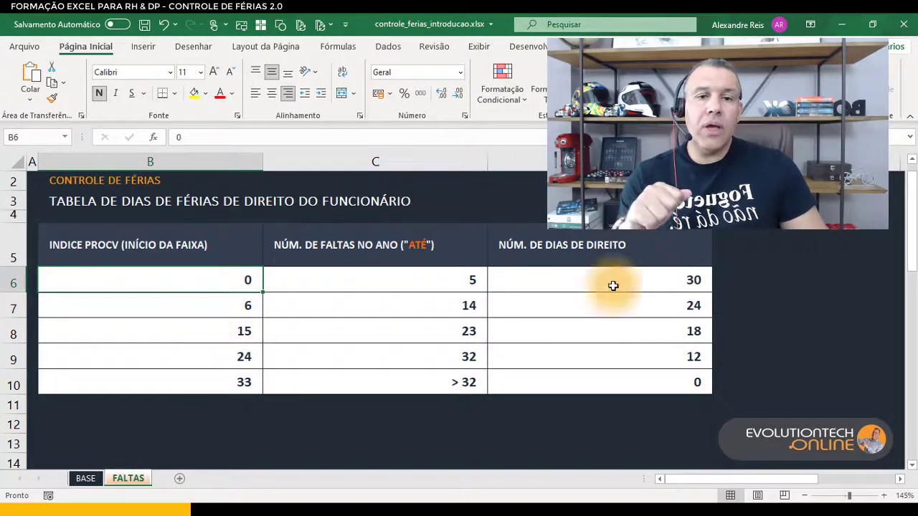
click(671, 284)
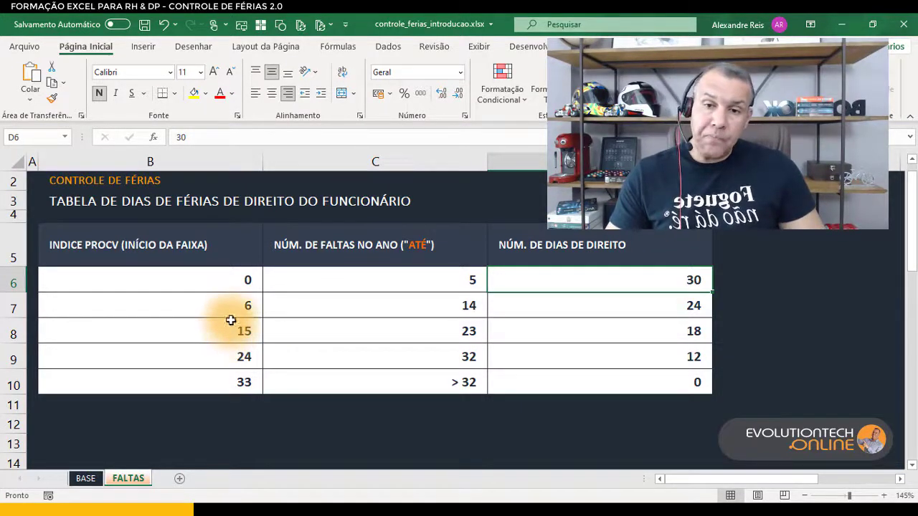
click(214, 280)
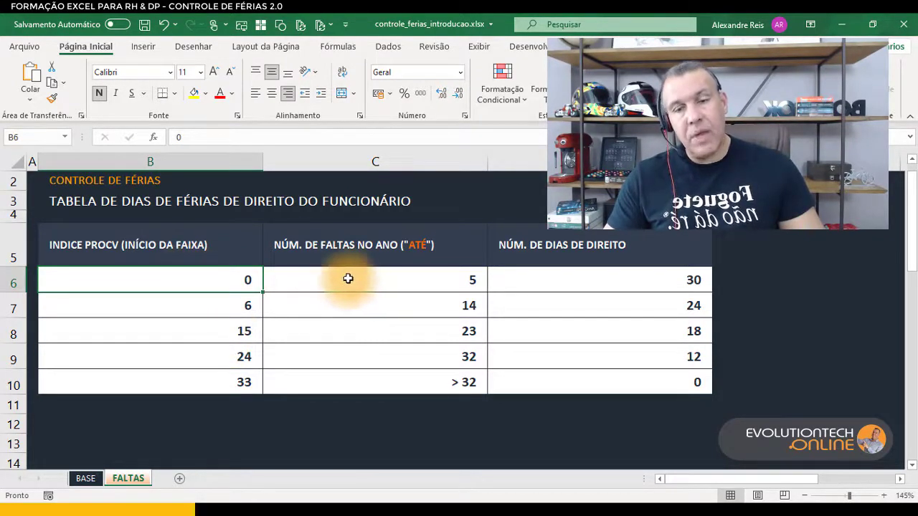
click(222, 304)
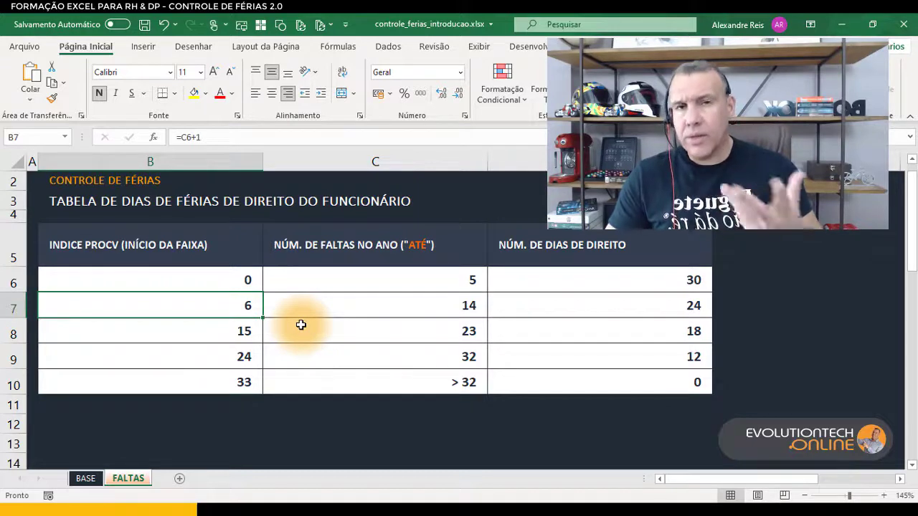
click(240, 330)
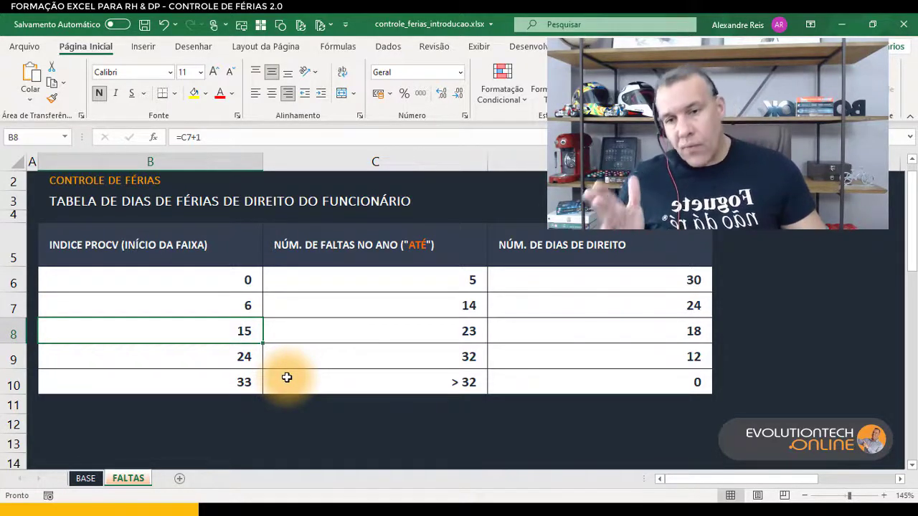
click(244, 306)
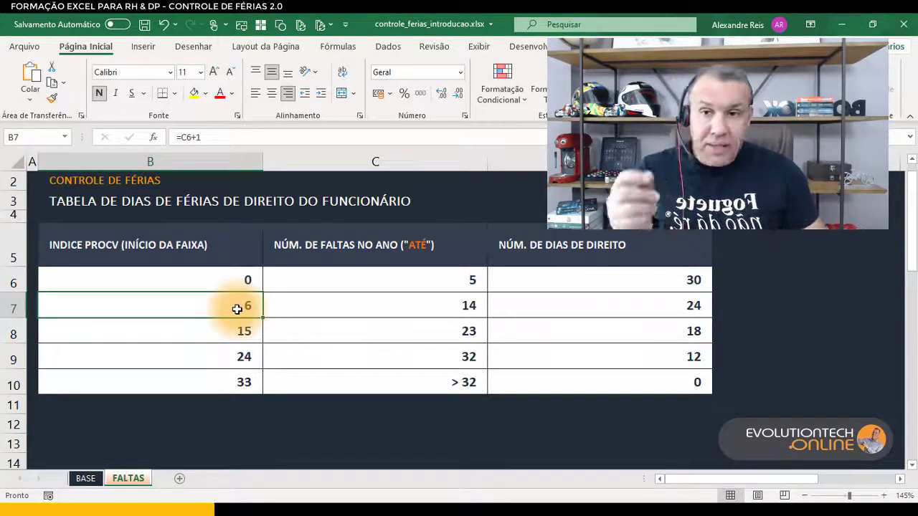
click(234, 280)
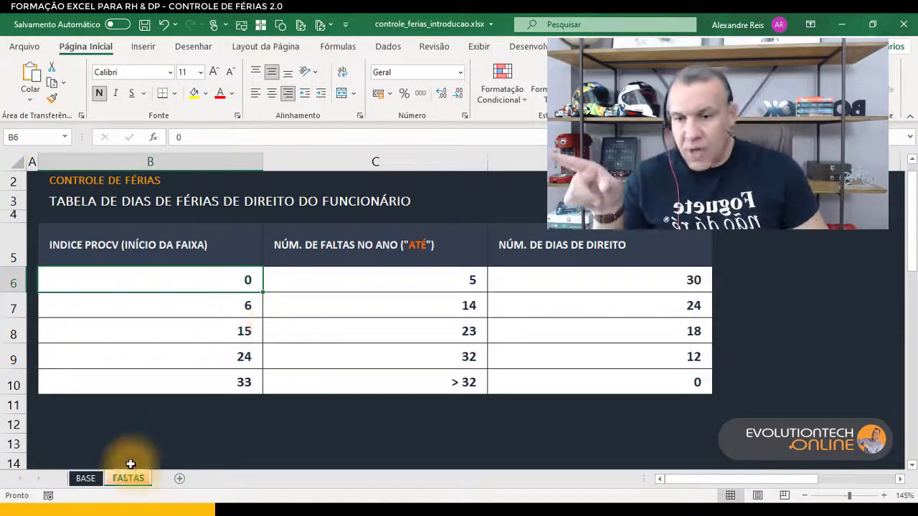
In BASE, make the PROCV table array in E7 absolute as FALTAS!$B$5:$D$10.
click(91, 481)
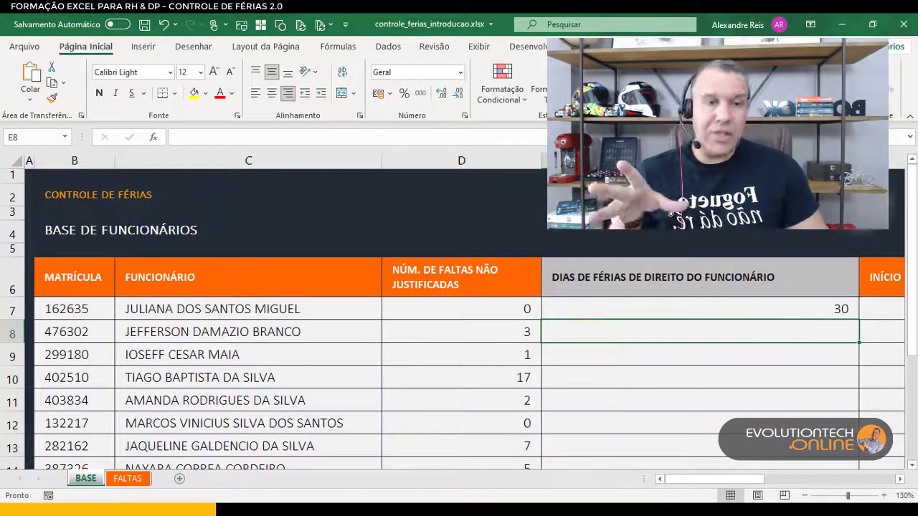
drag(859, 160, 819, 161)
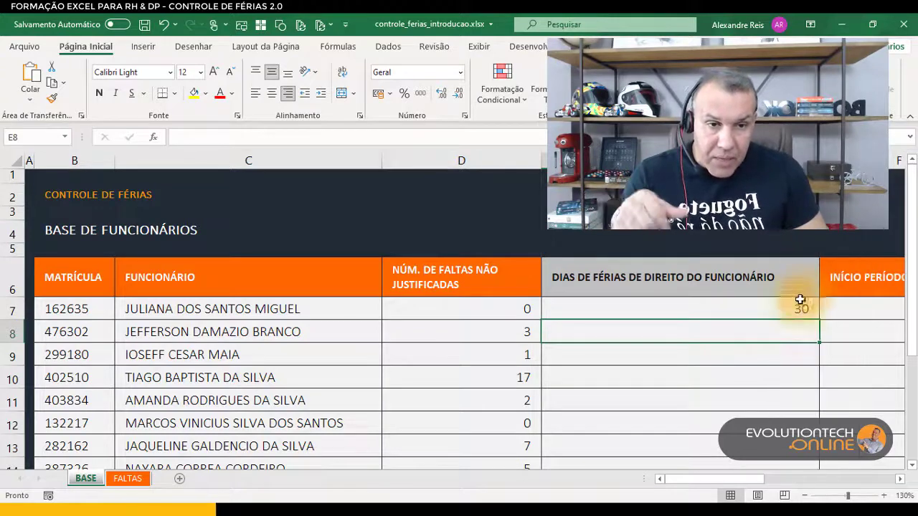
double_click(768, 311)
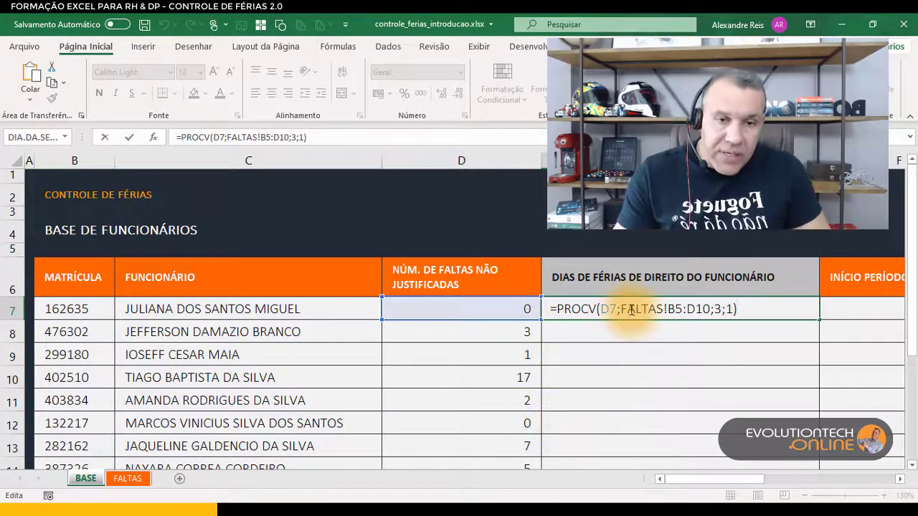
click(606, 309)
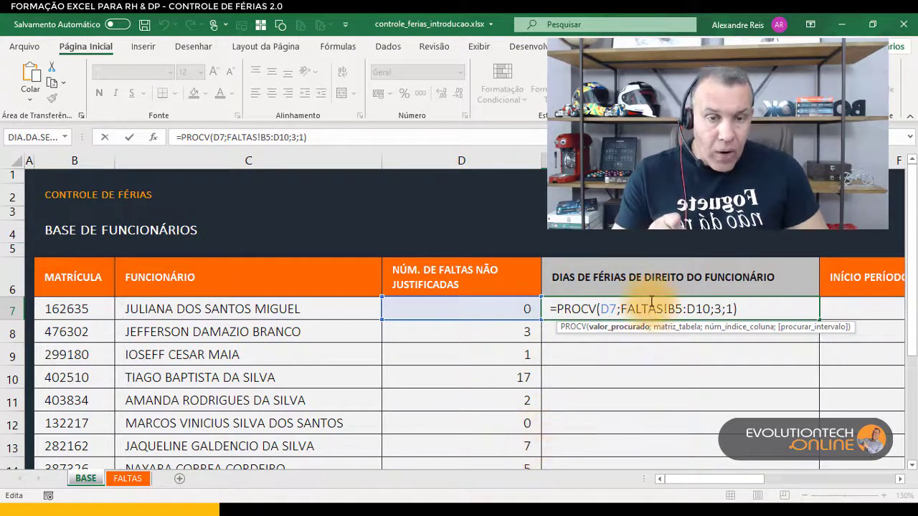
drag(648, 309, 710, 311)
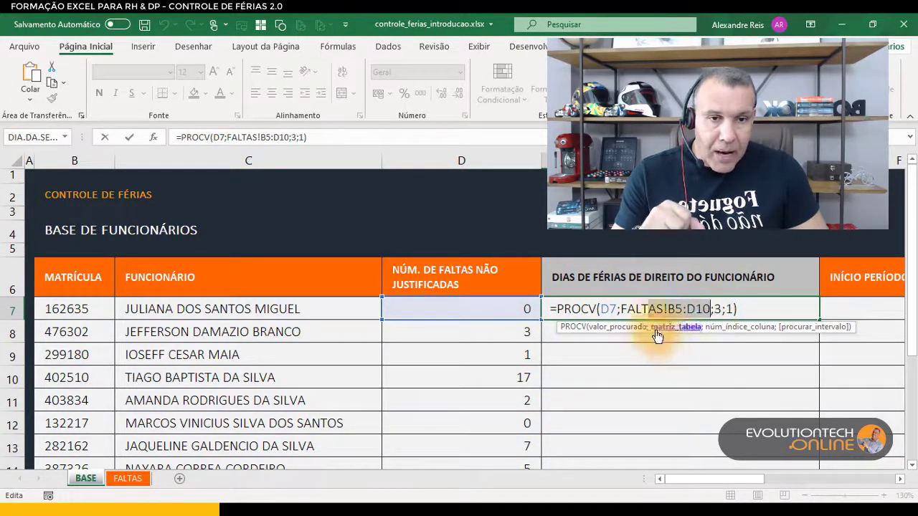
key(F4)
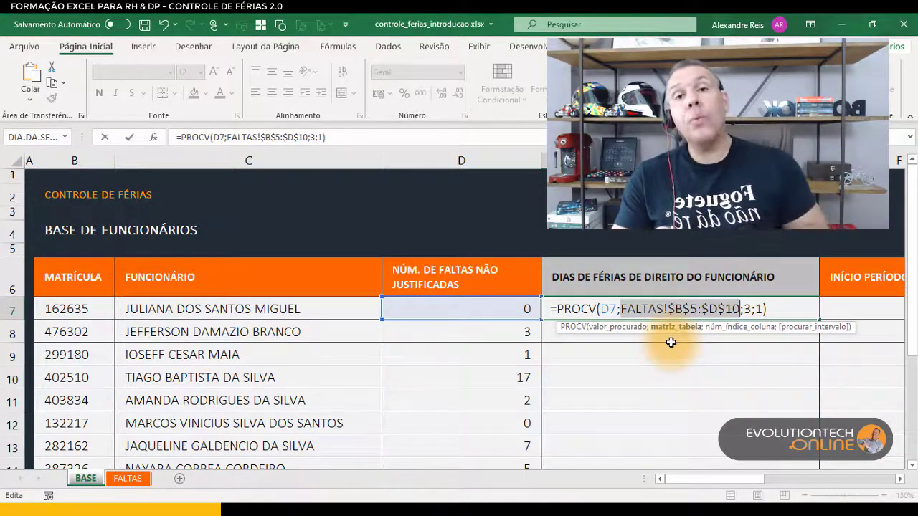
key(Return)
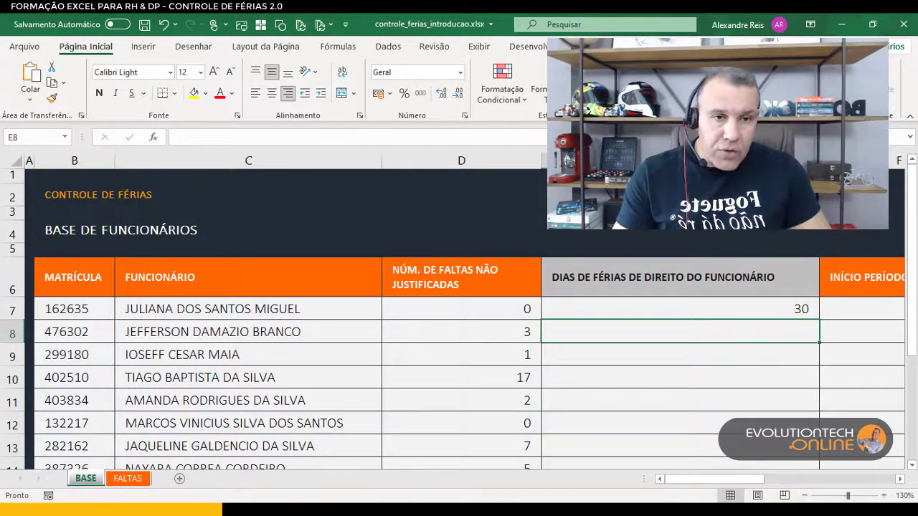
Narrow column E of BASE and fill the PROCV formula from E7 down through all employee rows.
drag(819, 161, 723, 161)
click(718, 312)
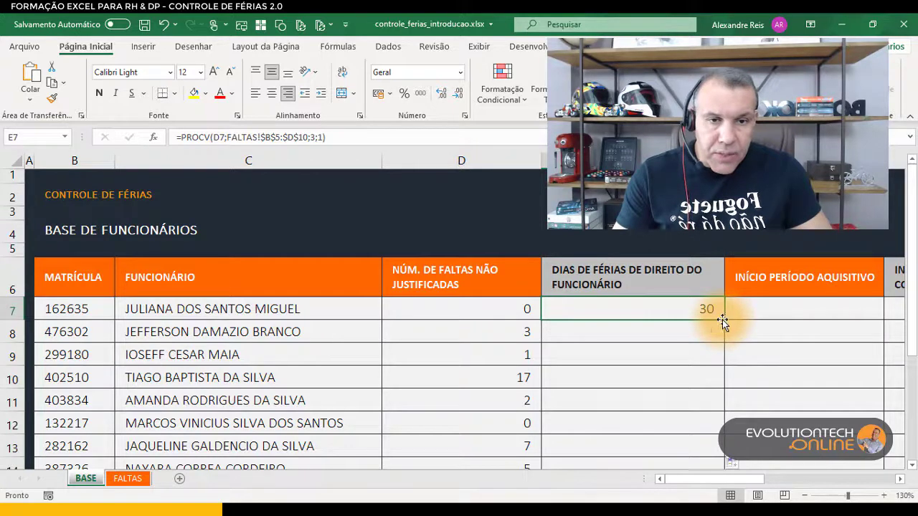
double_click(723, 321)
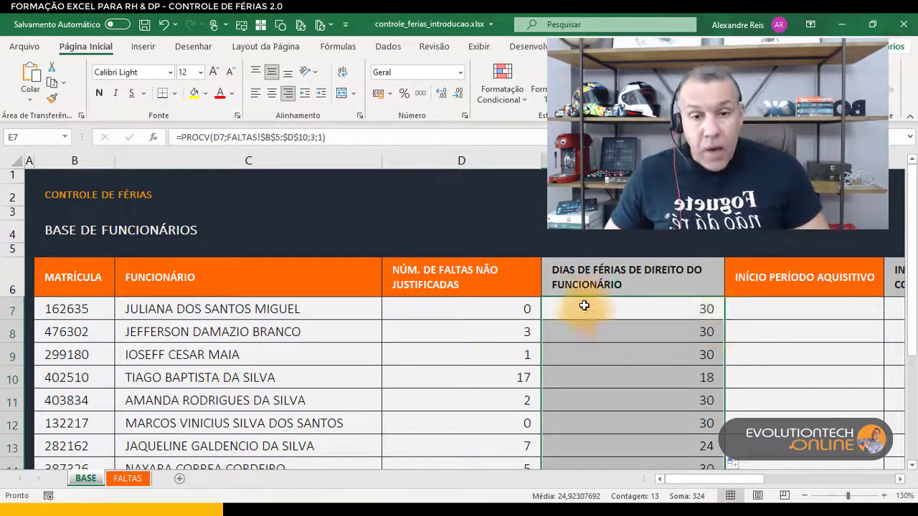
Compare the unjustified absences in D7:D10 with the vacation days calculated in E7:E10, row by row.
click(484, 309)
click(589, 310)
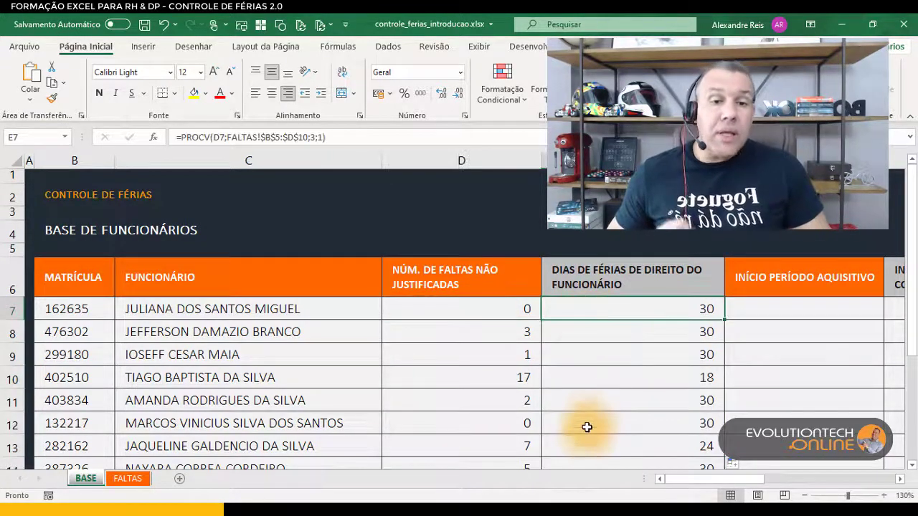
click(520, 337)
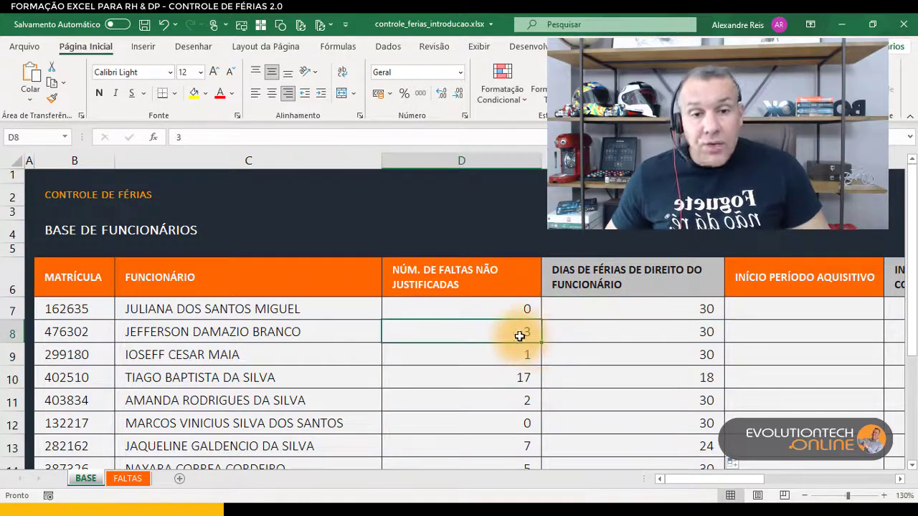
click(574, 331)
click(521, 356)
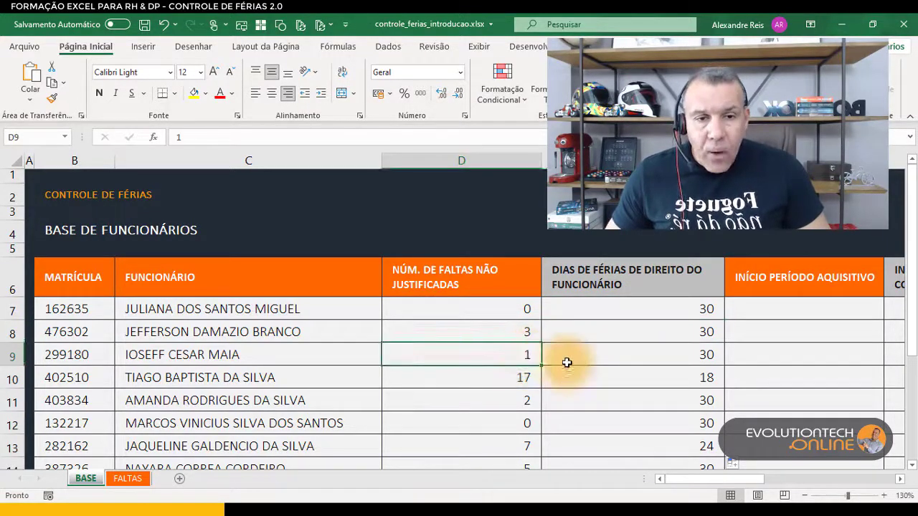
click(578, 362)
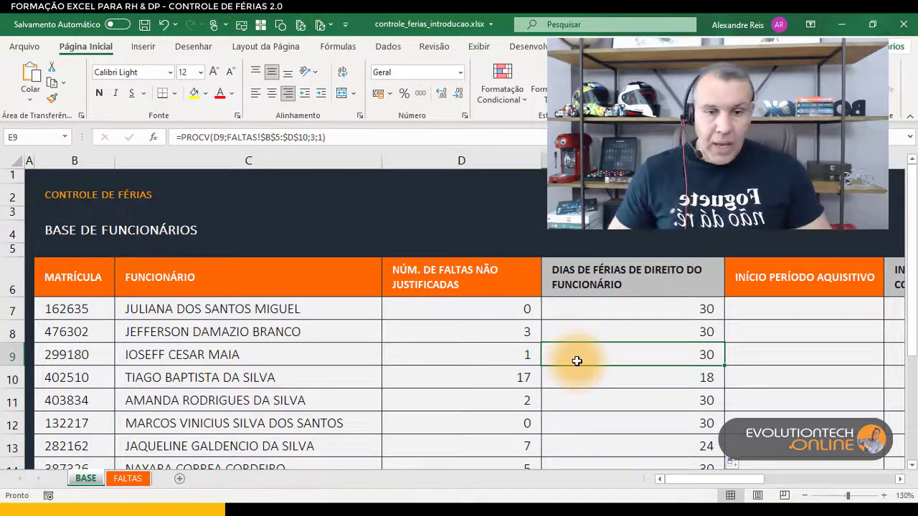
click(523, 380)
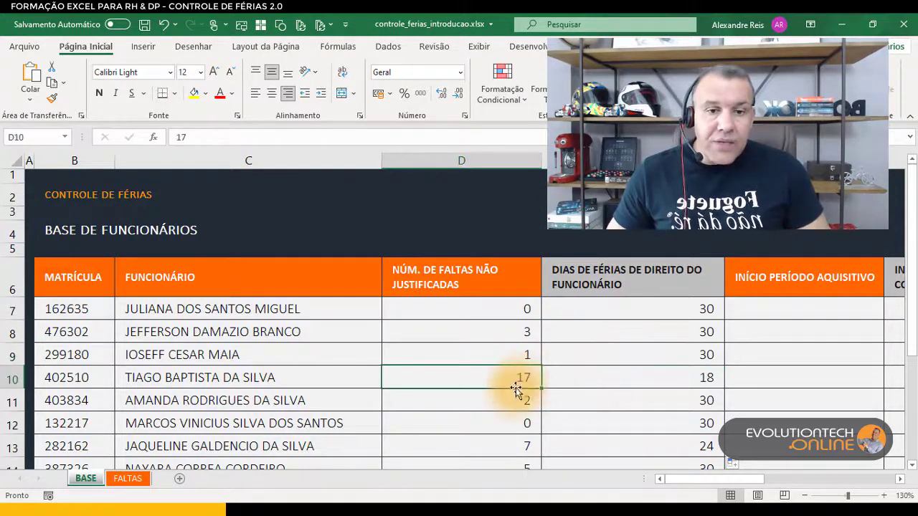
click(586, 381)
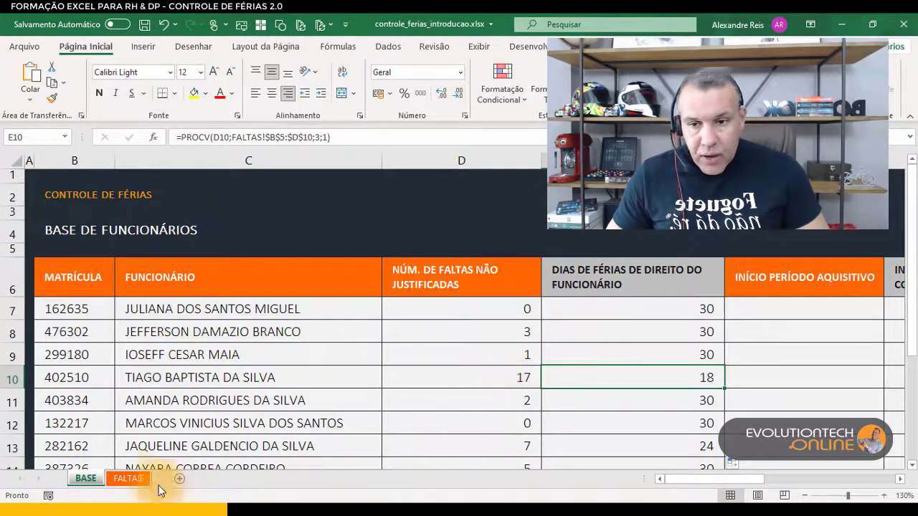
Trace the E10 lookup in FALTAS through the range starts in B7:B9 and the matching row B8:D8.
click(130, 479)
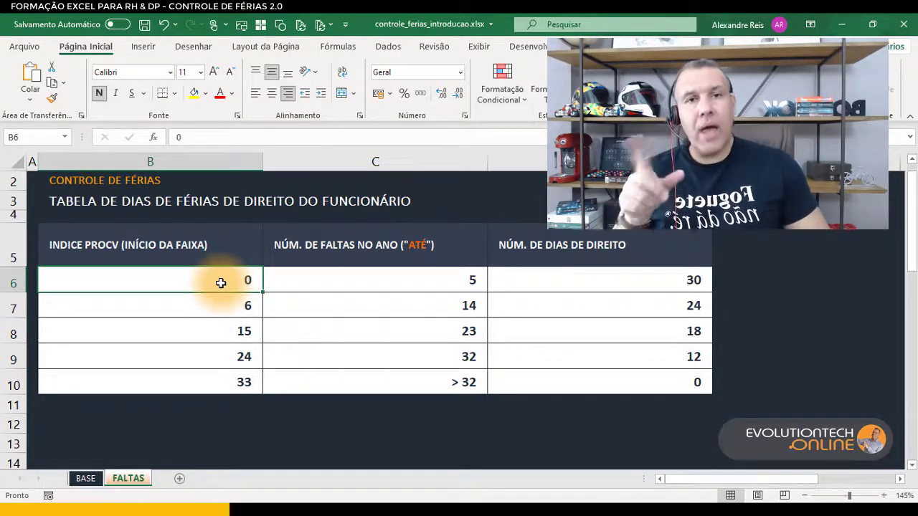
click(238, 305)
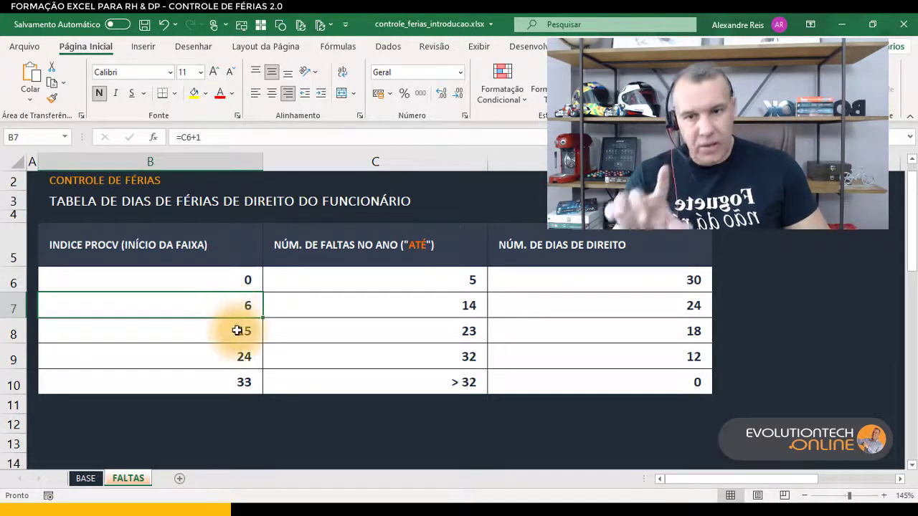
click(231, 331)
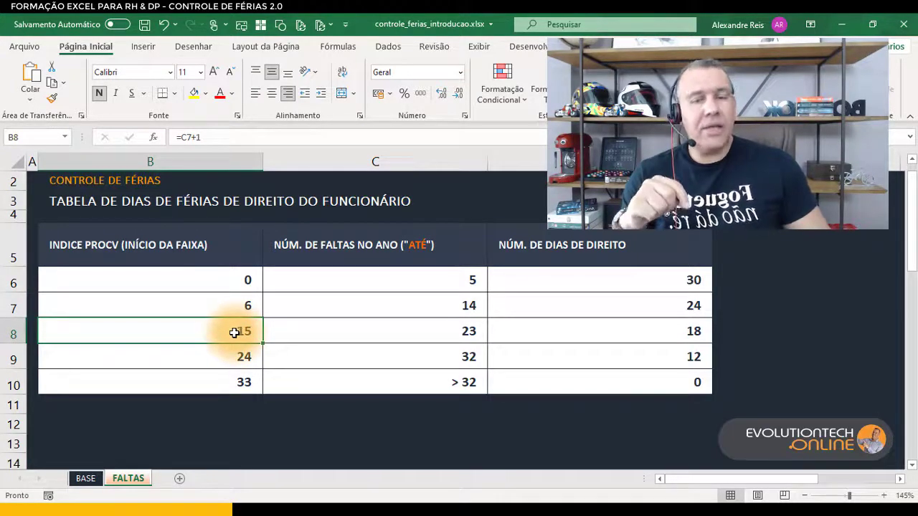
click(215, 362)
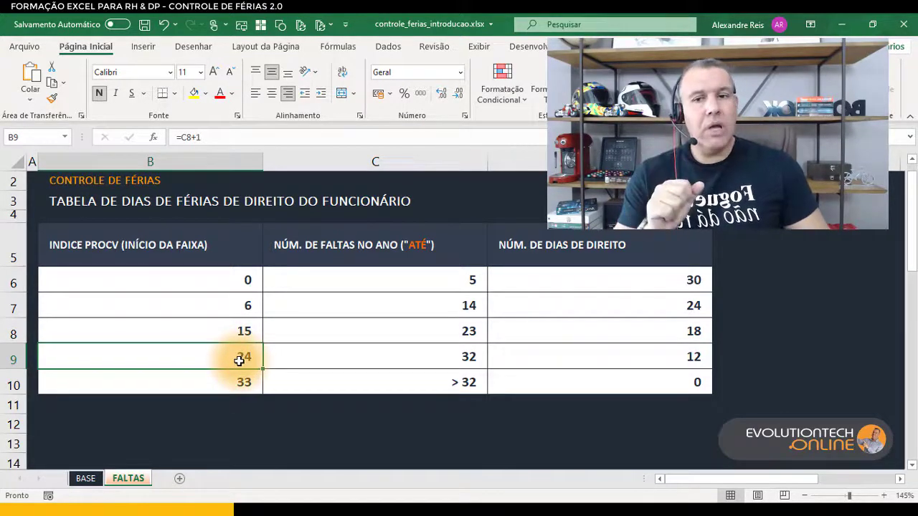
drag(188, 330, 676, 330)
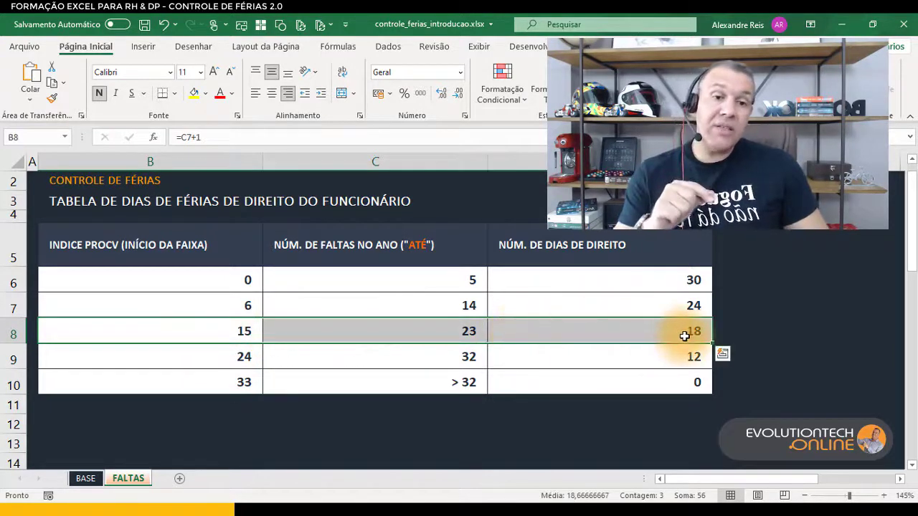
click(685, 336)
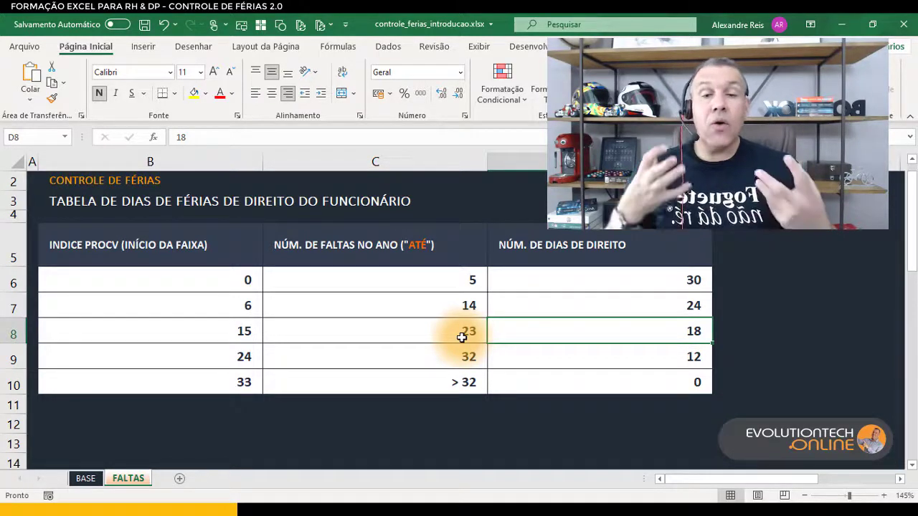
Review the absence limits and corresponding vacation days in C6:D10 of the FALTAS table.
click(466, 279)
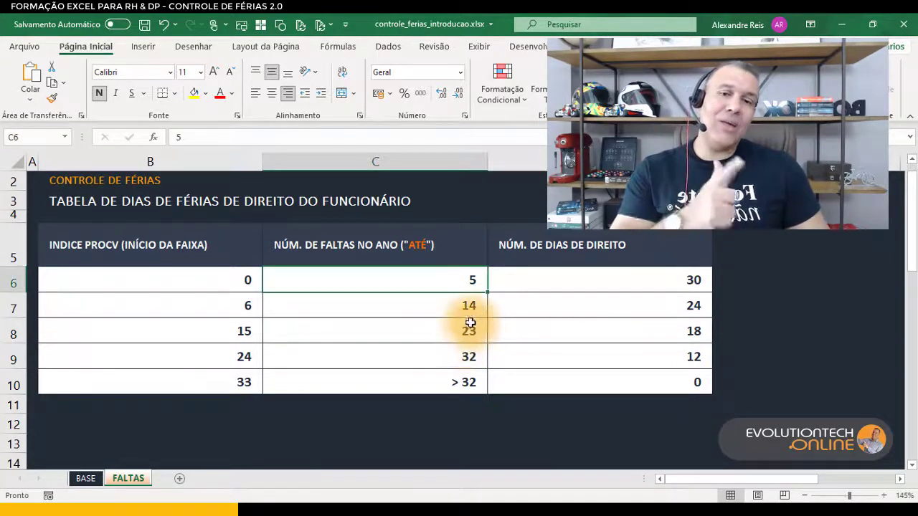
click(599, 285)
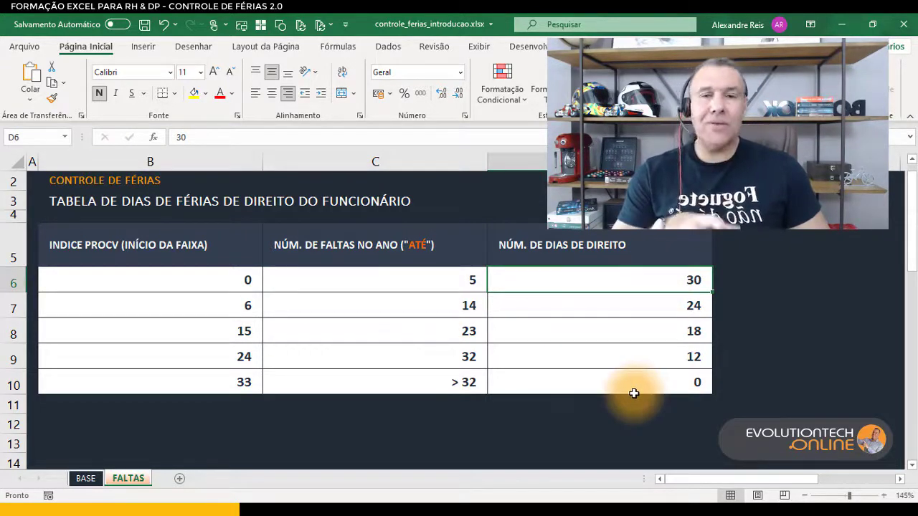
click(455, 282)
drag(455, 282, 576, 378)
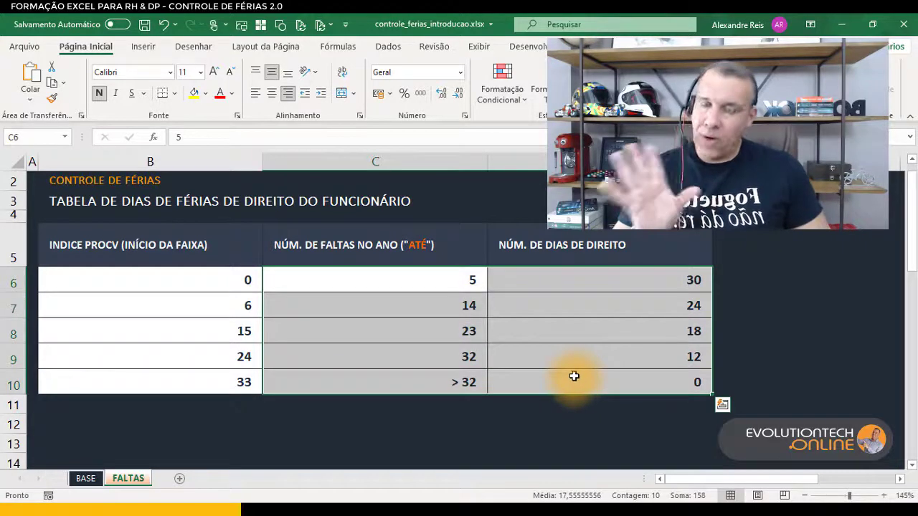
click(467, 285)
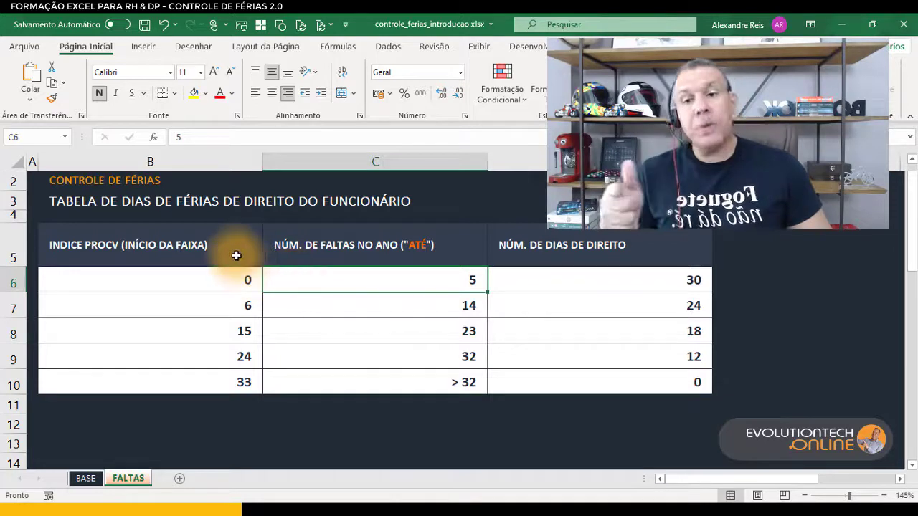
Review the range starts in B5:B10 of FALTAS and the vacation days in D6.
drag(234, 252, 229, 381)
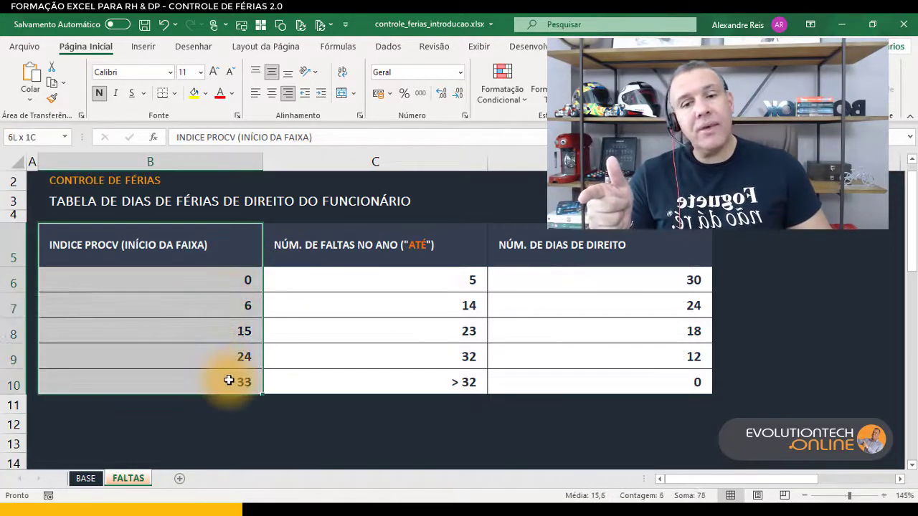
click(219, 280)
click(220, 314)
click(213, 339)
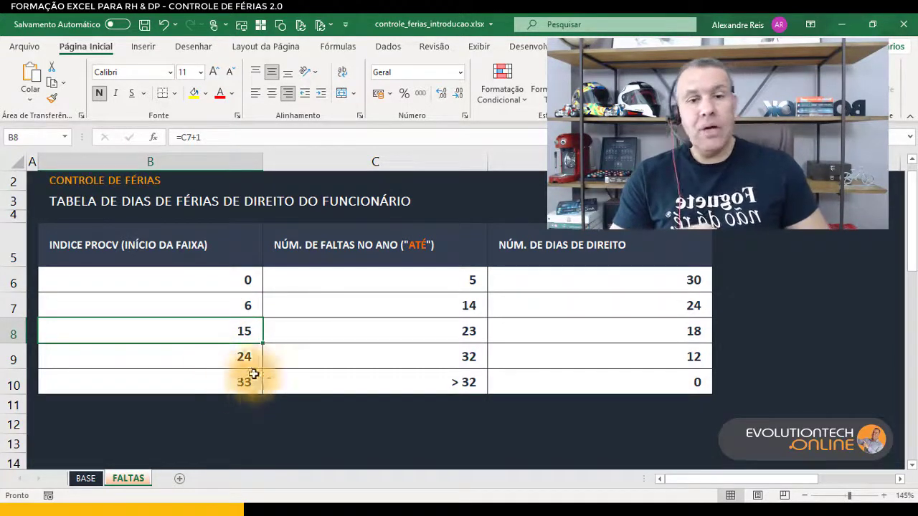
click(639, 281)
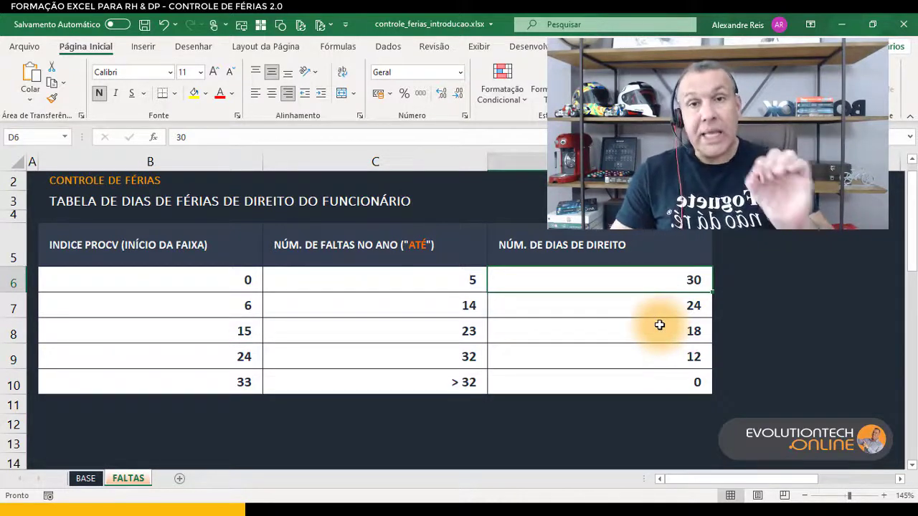
Check in BASE the unjustified absences in D16 against the vacation days calculated in E16.
click(80, 480)
scroll(611, 390, down, 1)
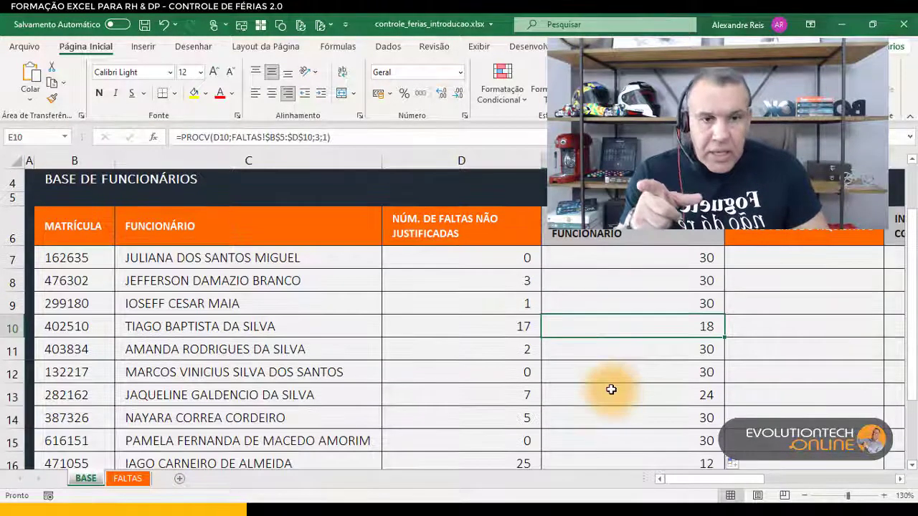
scroll(625, 382, down, 1)
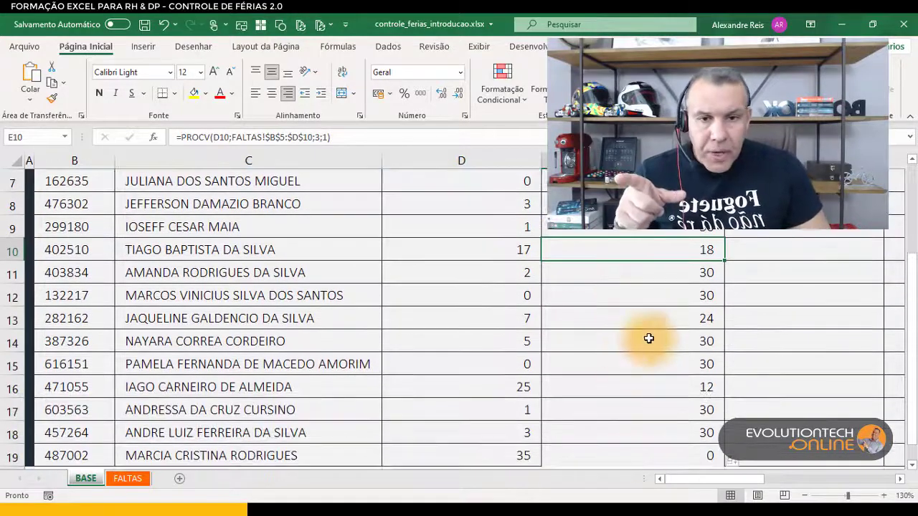
click(525, 388)
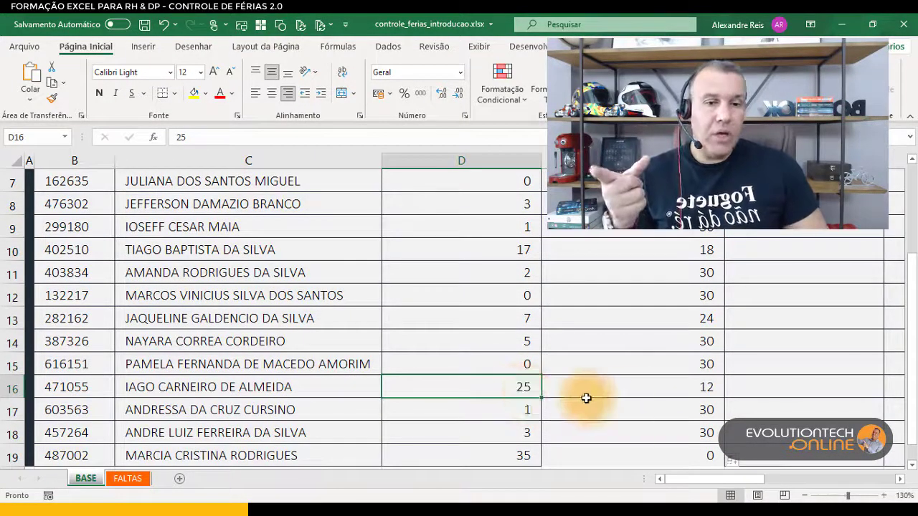
click(630, 399)
scroll(632, 400, up, 1)
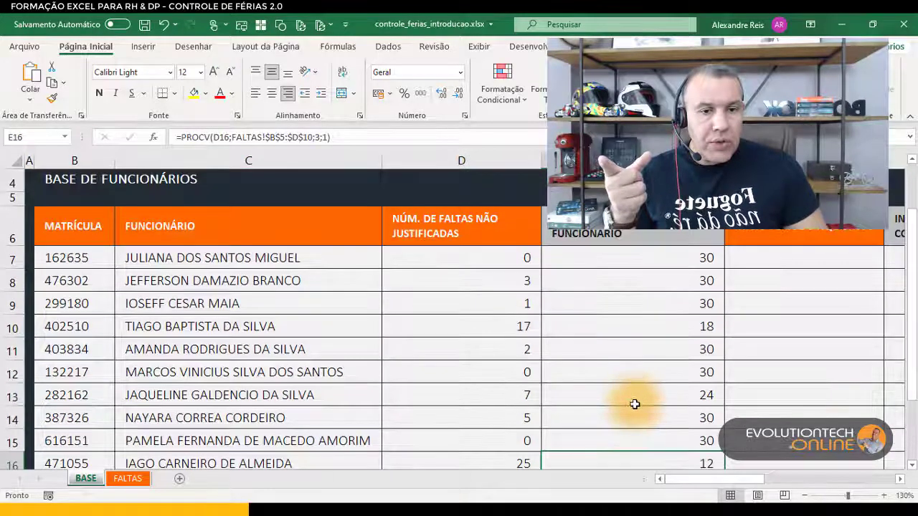
click(912, 466)
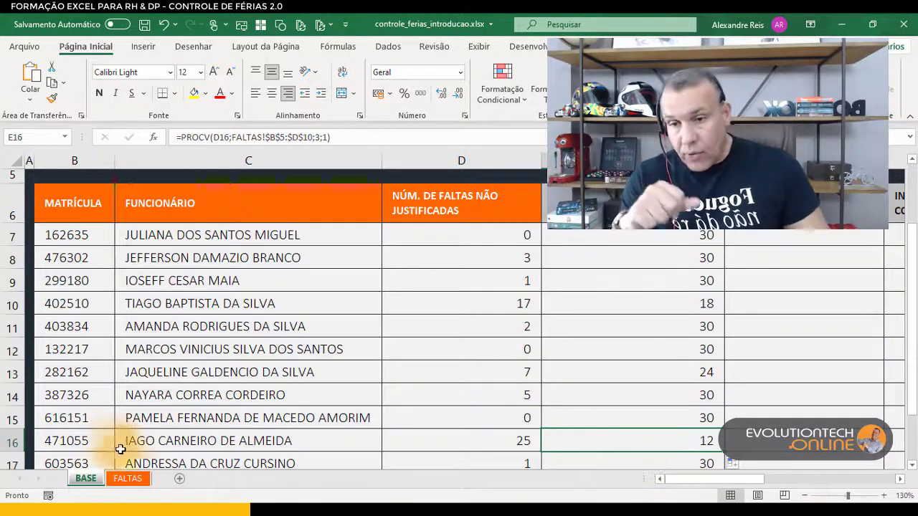
Trace the E16 lookup in FALTAS through the range starts B6:B10 and along row 9 to the vacation days in D9.
click(127, 480)
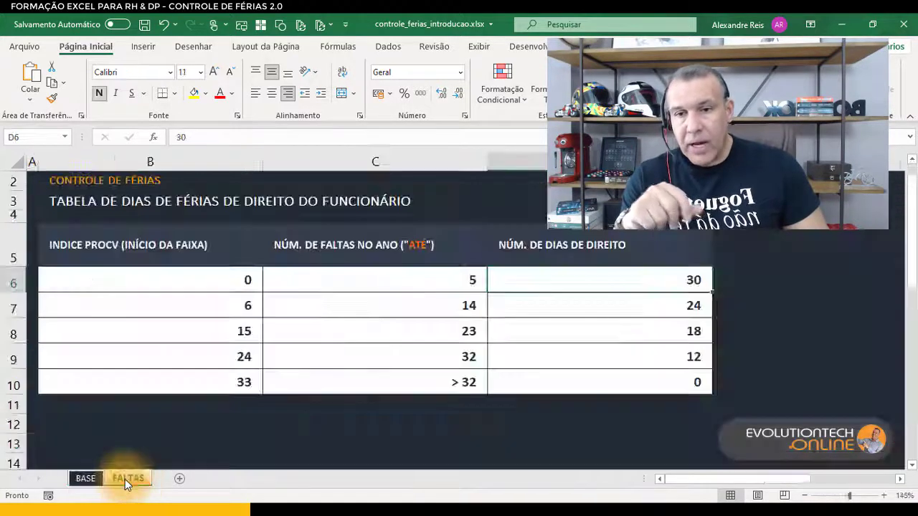
click(245, 285)
click(228, 304)
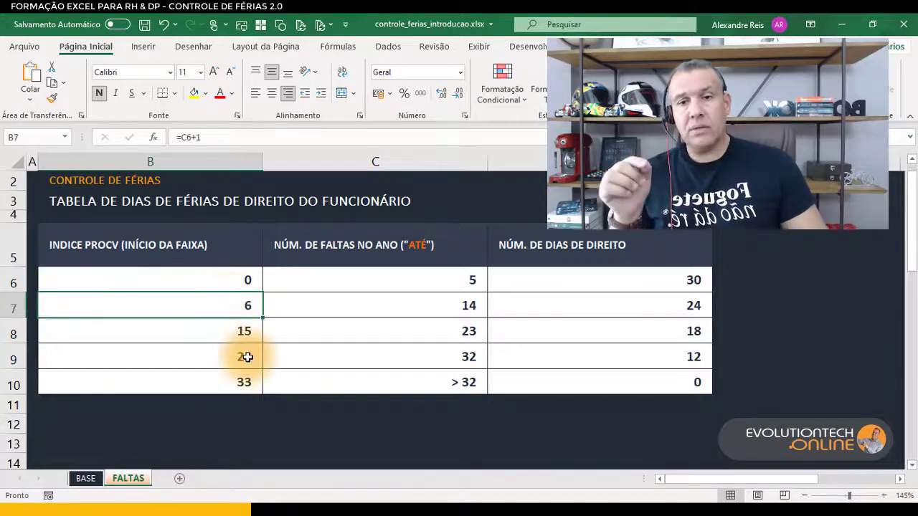
click(211, 328)
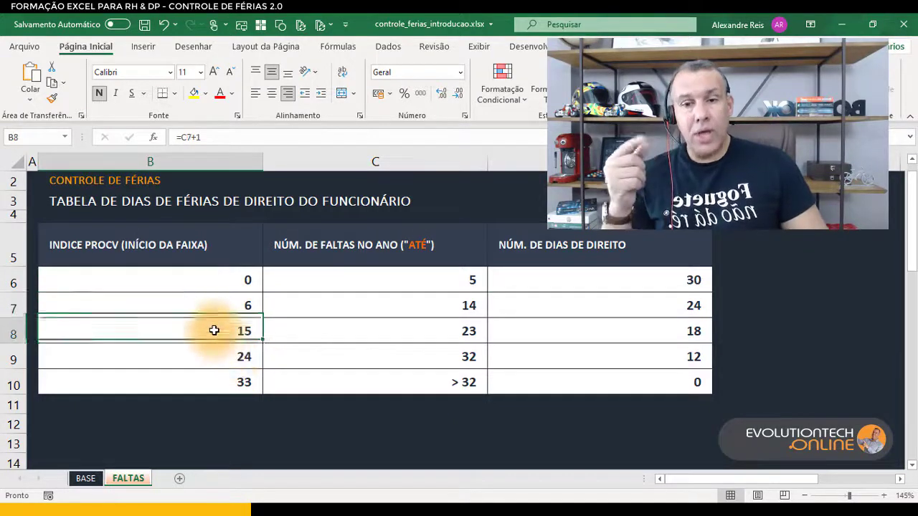
click(239, 358)
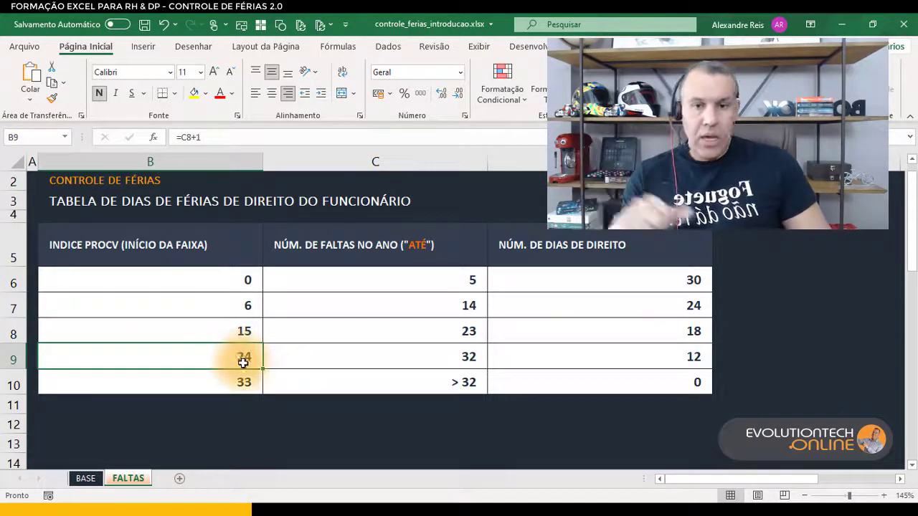
click(242, 384)
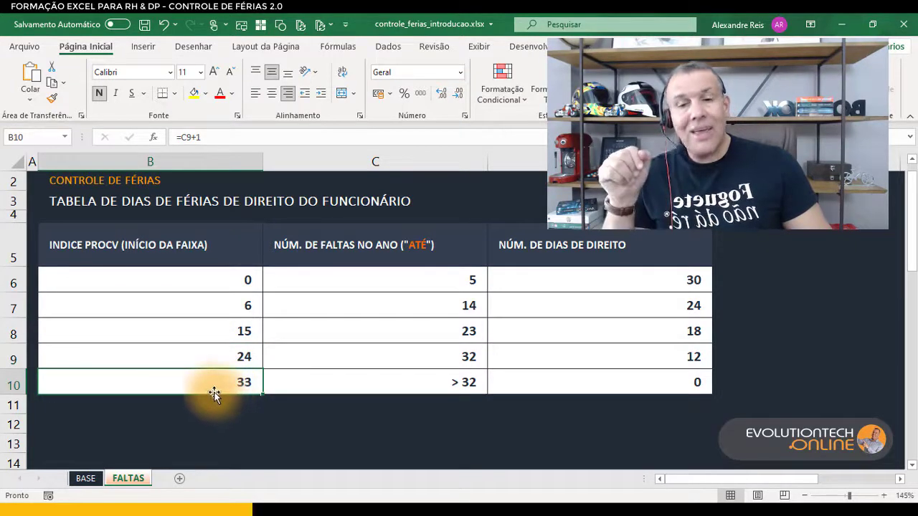
drag(206, 354, 619, 363)
click(620, 359)
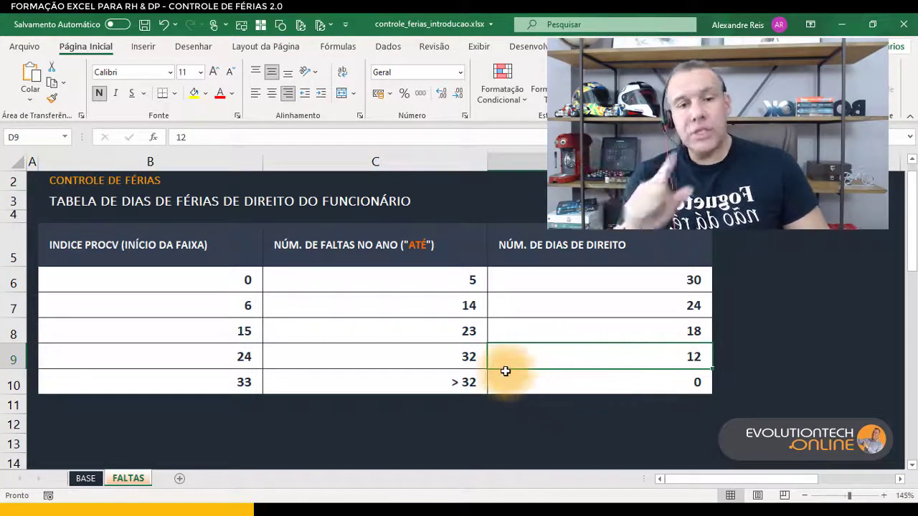
Return to BASE and slightly narrow column E, DIAS DE FÉRIAS DE DIREITO DO FUNCIONÁRIO.
click(85, 479)
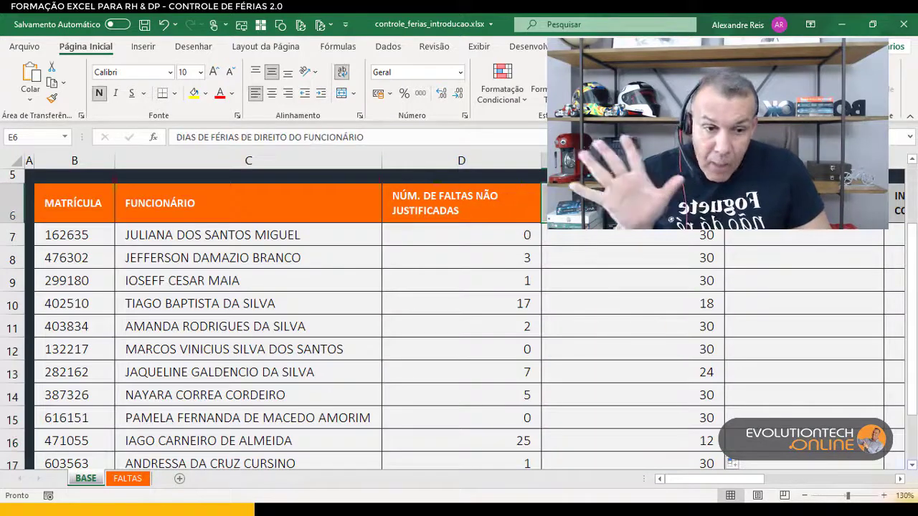
scroll(897, 487, up, 2)
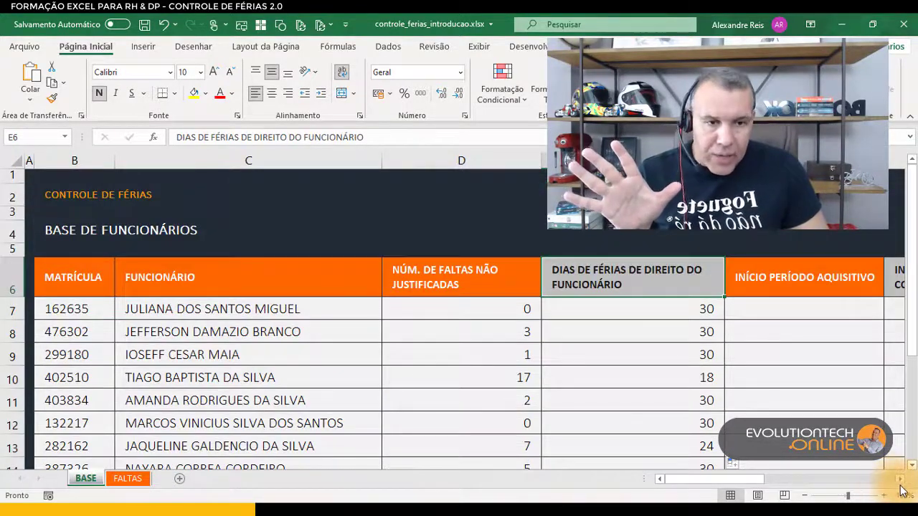
click(901, 479)
click(901, 479)
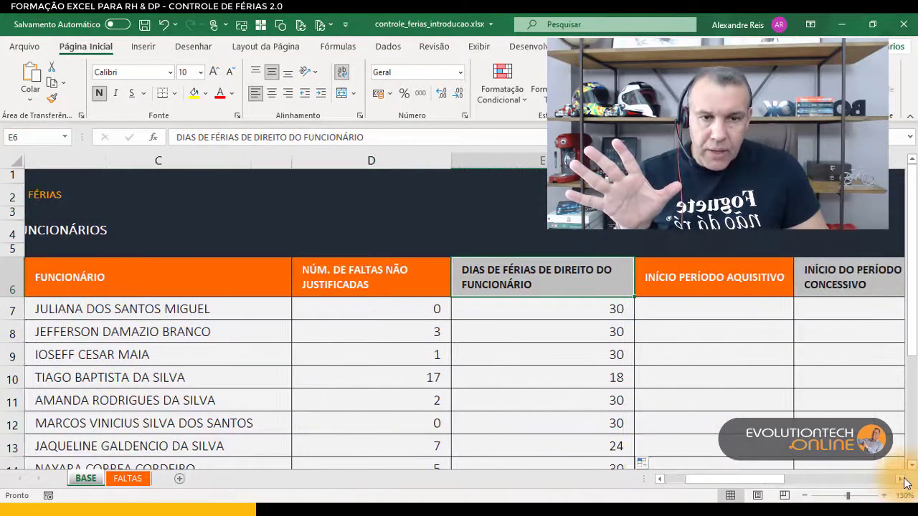
click(902, 479)
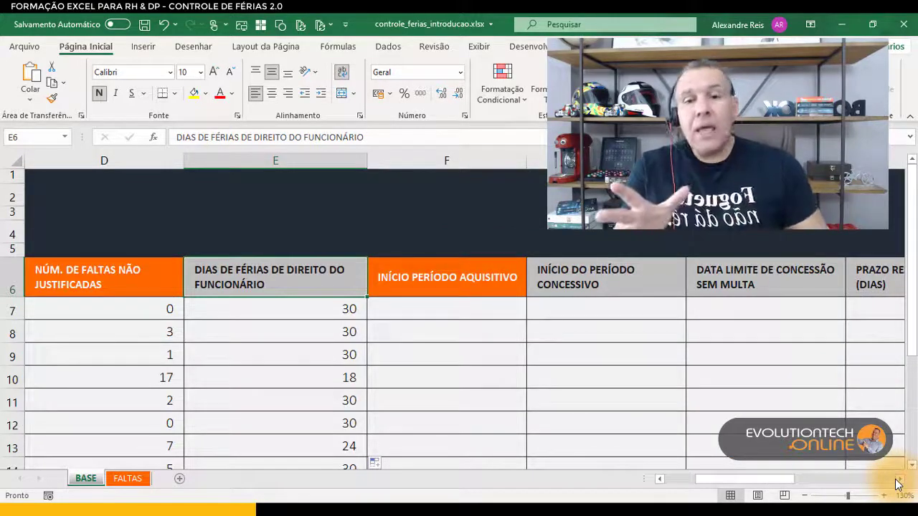
drag(364, 161, 346, 164)
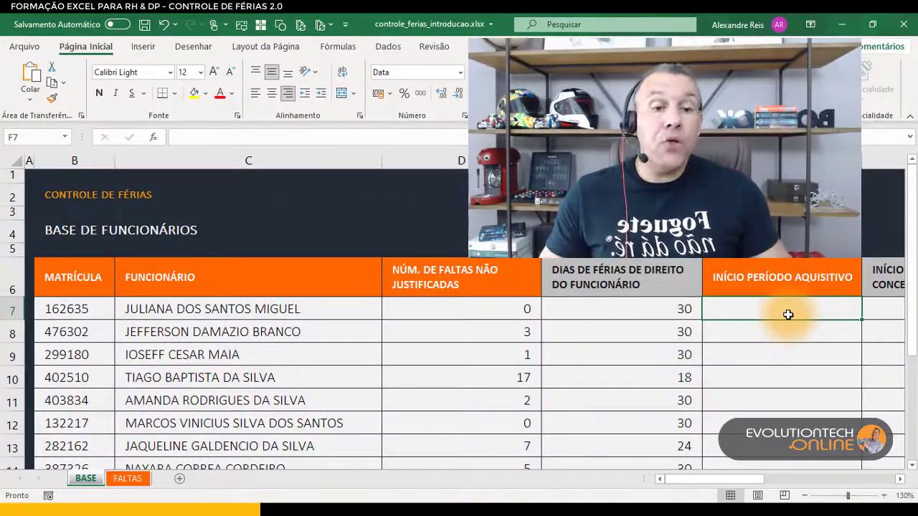
Review the empty INÍCIO PERÍODO AQUISITIVO column against the calculated vacation days in column E and the MATRÍCULA column.
click(789, 274)
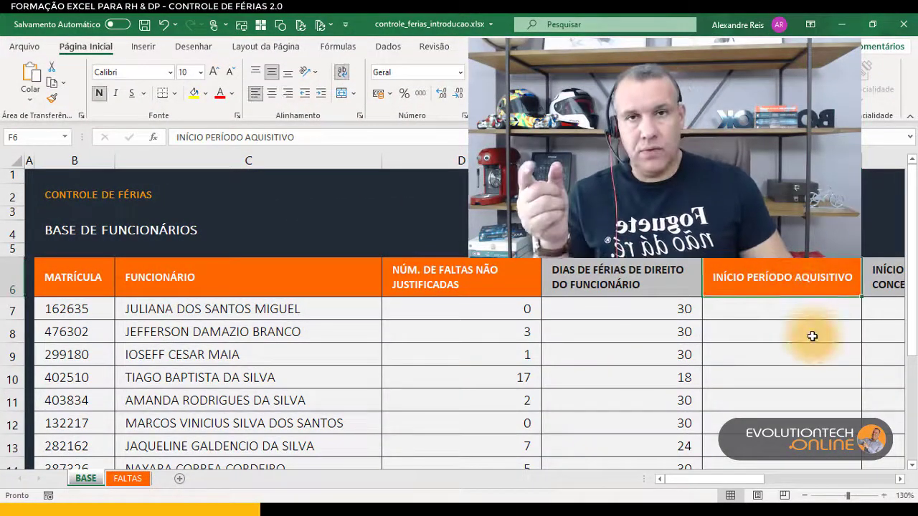
click(799, 314)
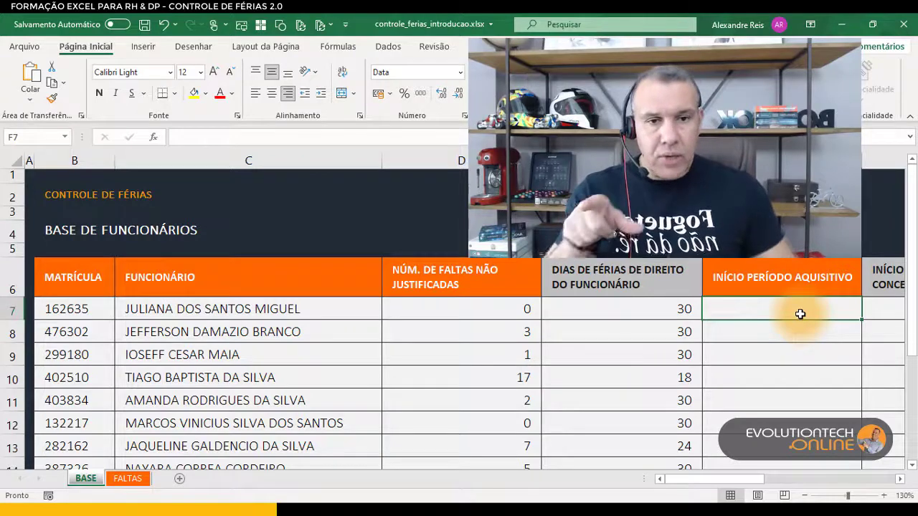
drag(691, 273, 637, 371)
click(610, 316)
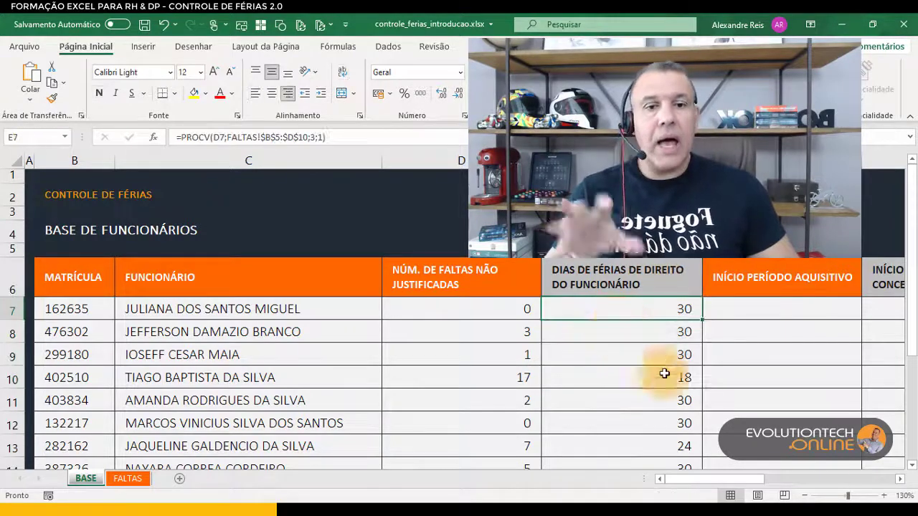
click(782, 313)
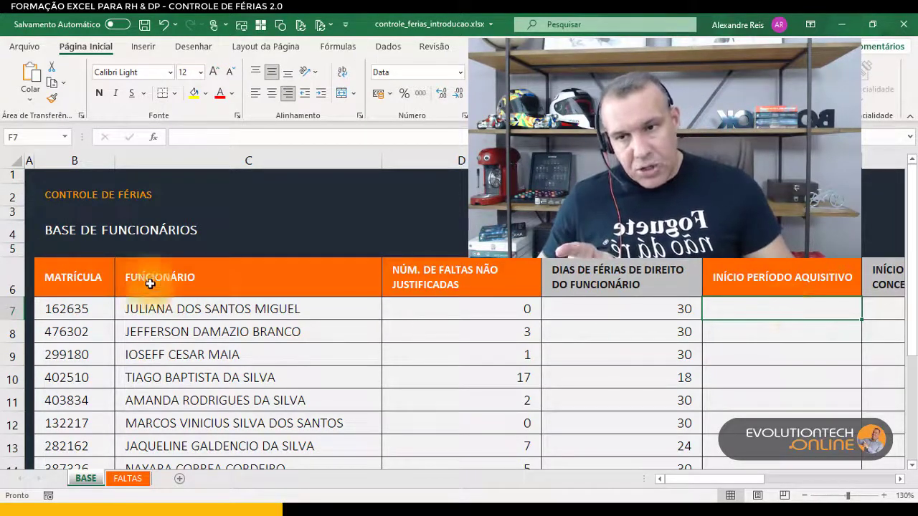
drag(71, 281, 72, 377)
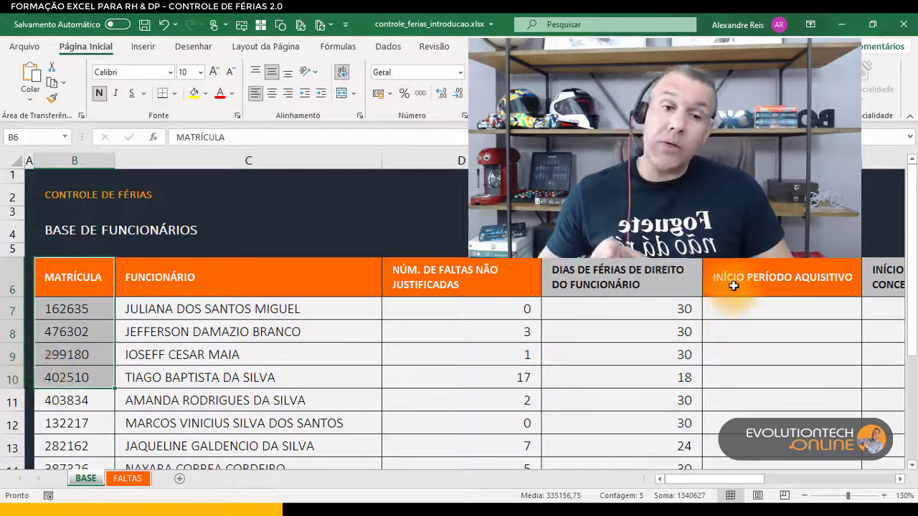
Enter 25/01/2021 as the first employee's INÍCIO PERÍODO AQUISITIVO date in F7.
click(734, 285)
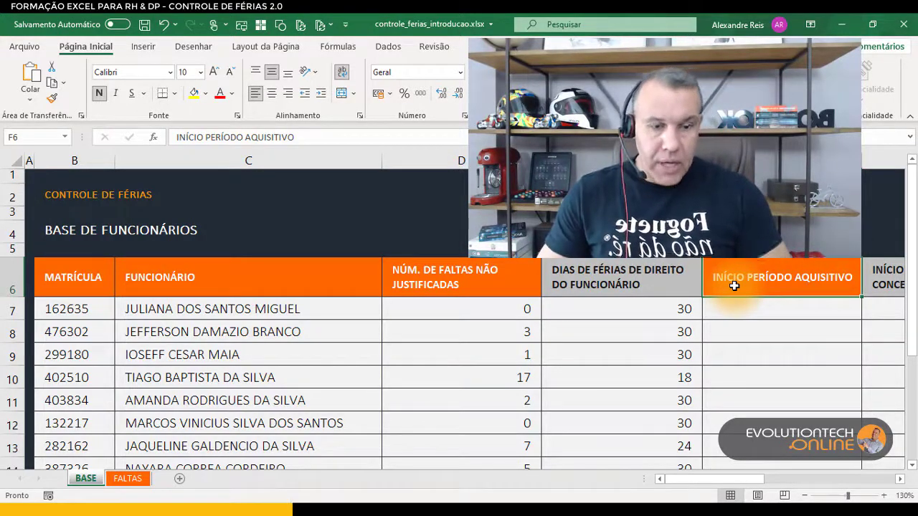
key(Down)
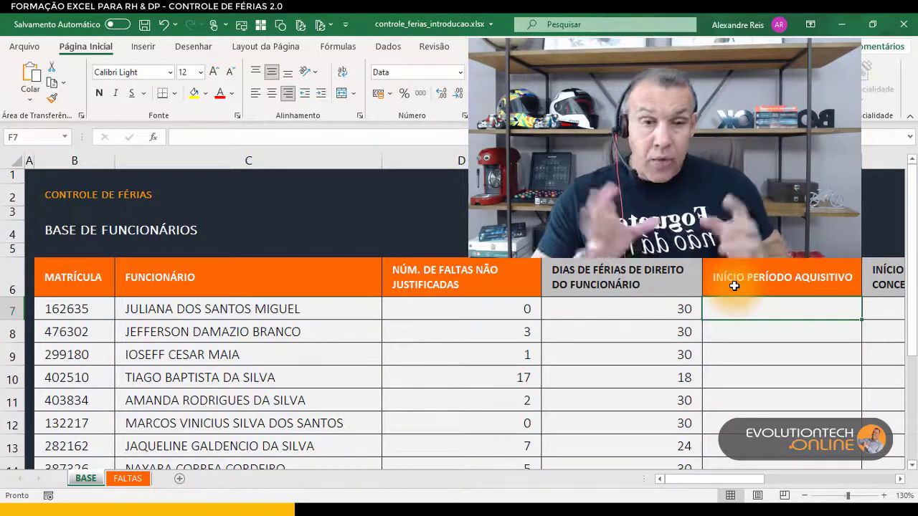
text(25)
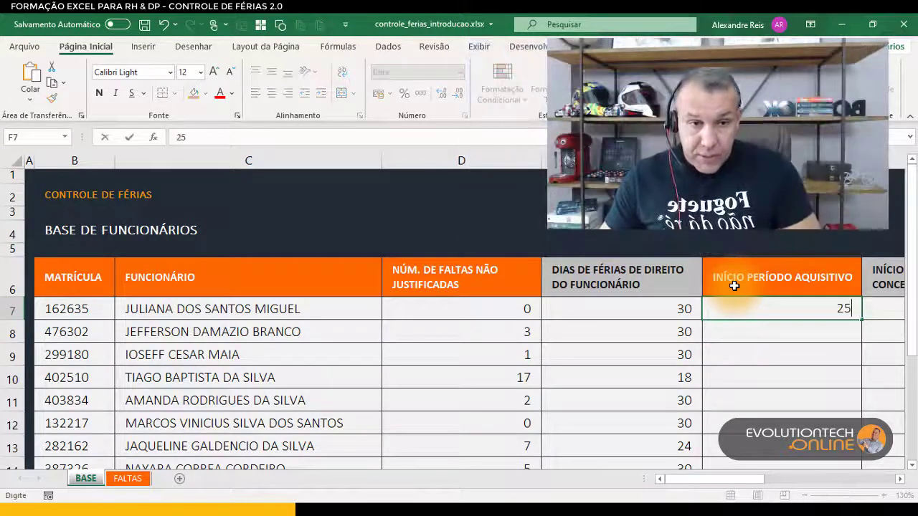
text(/01)
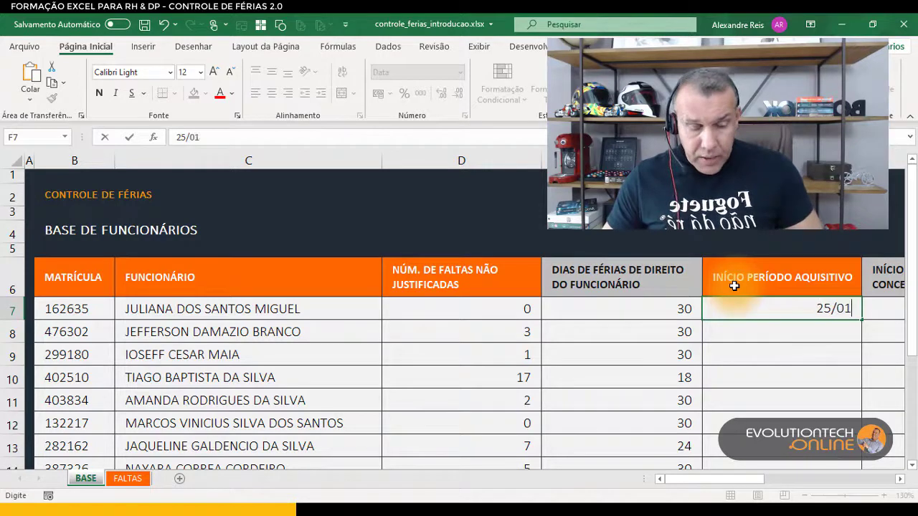
text(/20)
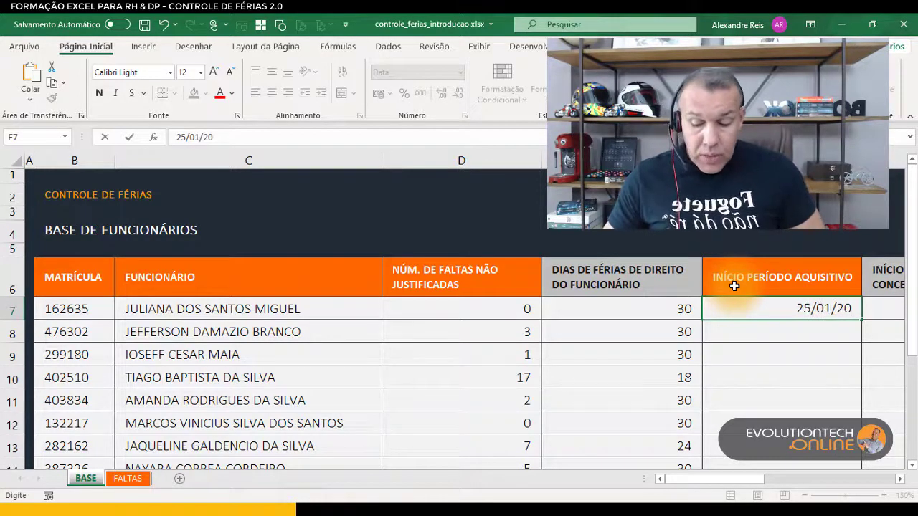
text(21)
key(Return)
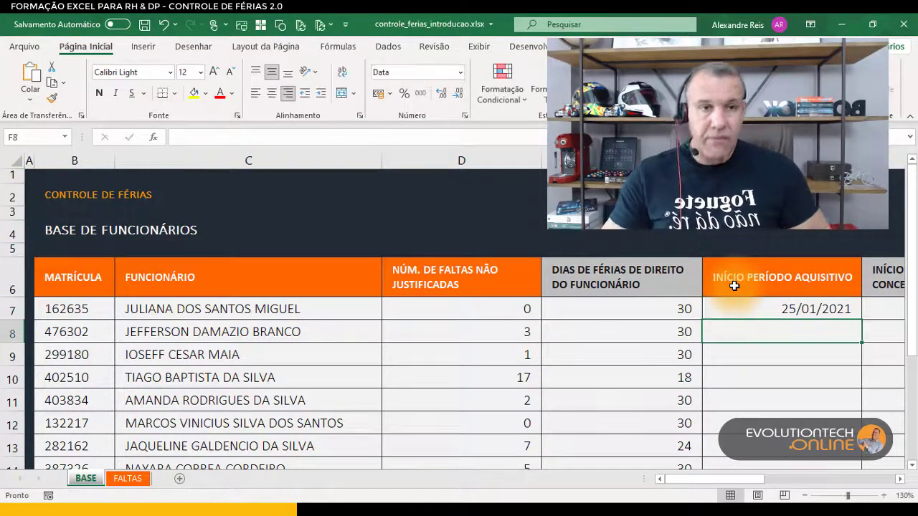
Change the year of the acquisition period start date in F7 to 2020.
click(901, 480)
click(901, 480)
double_click(756, 310)
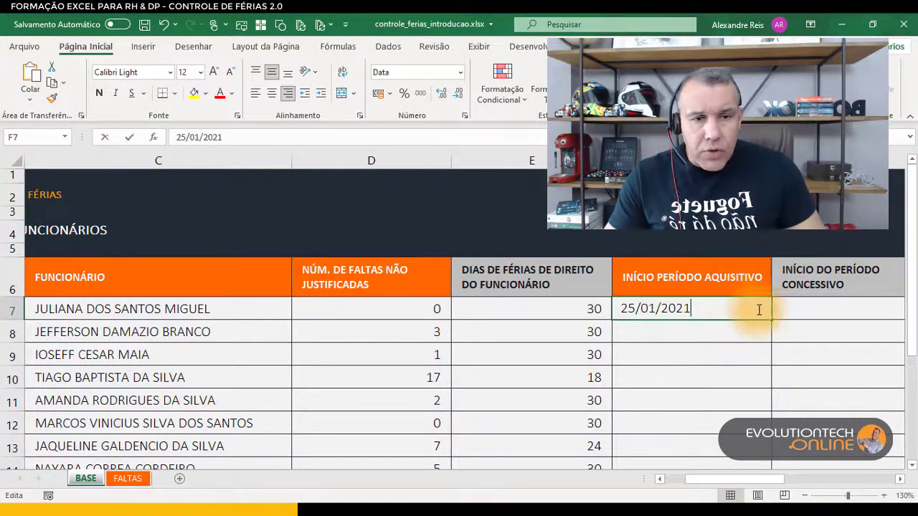
text(0)
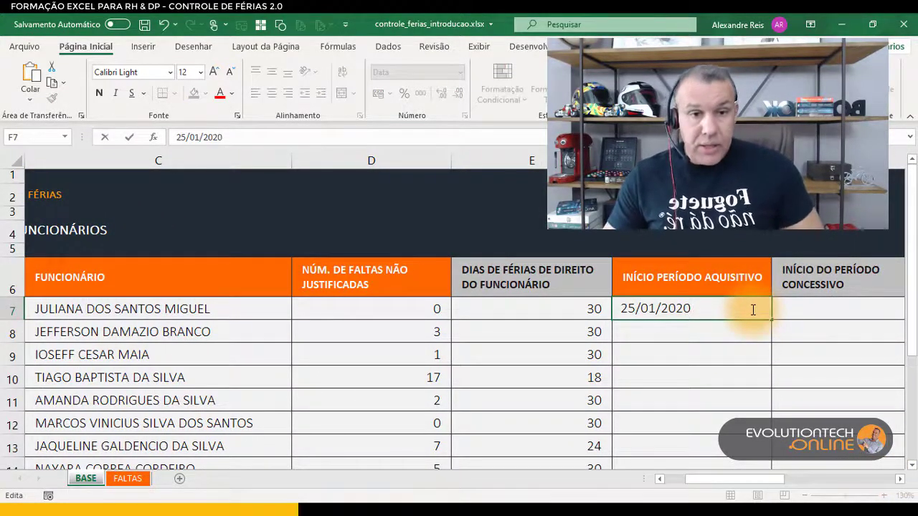
key(ctrl+Return)
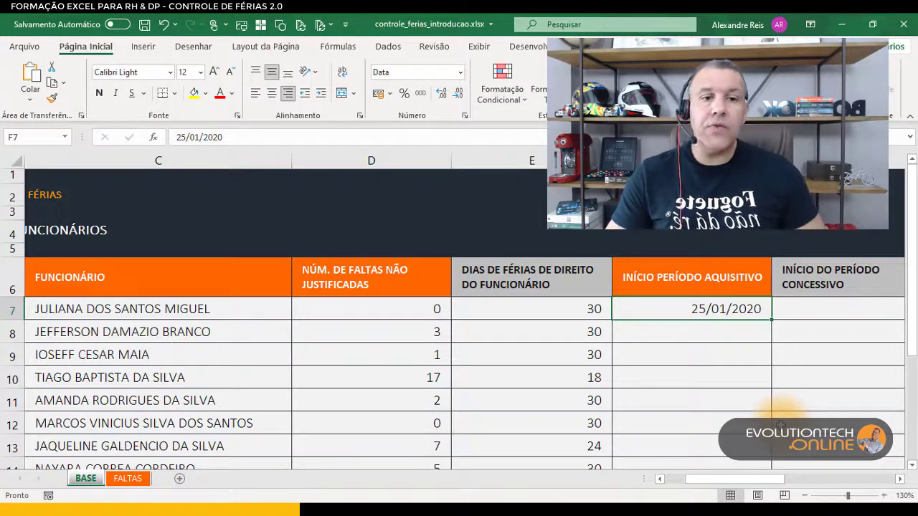
Calculate the first employee's INÍCIO DO PERÍODO CONCESSIVO in G7 as 12 months after F7 with =DATAM(F7;12).
click(901, 479)
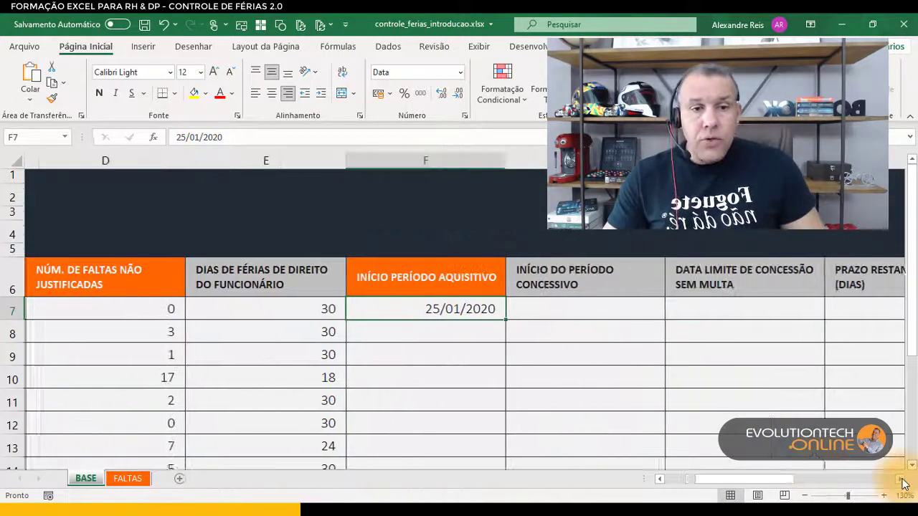
click(595, 309)
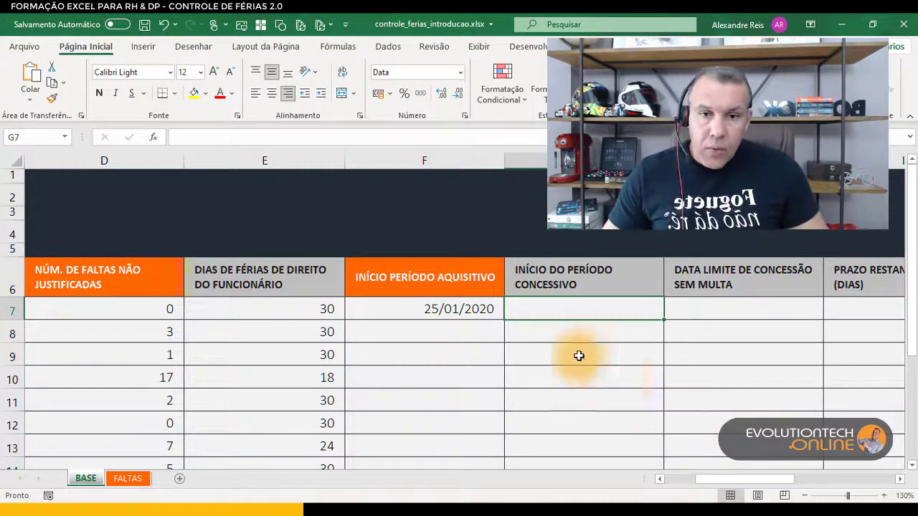
click(402, 312)
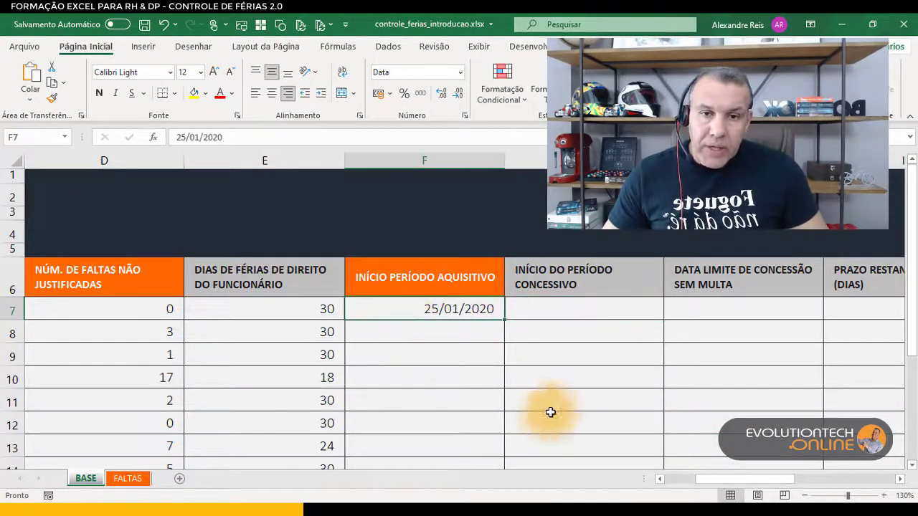
click(545, 311)
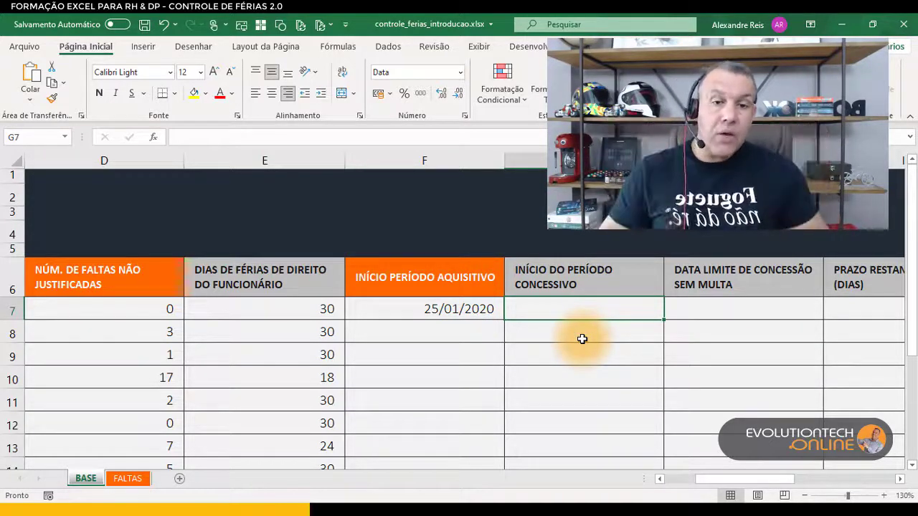
text(=)
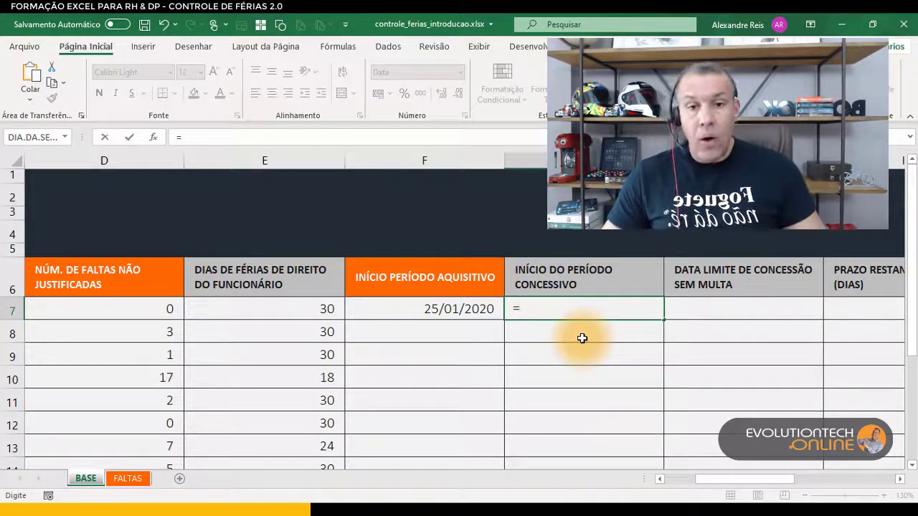
text(DAT)
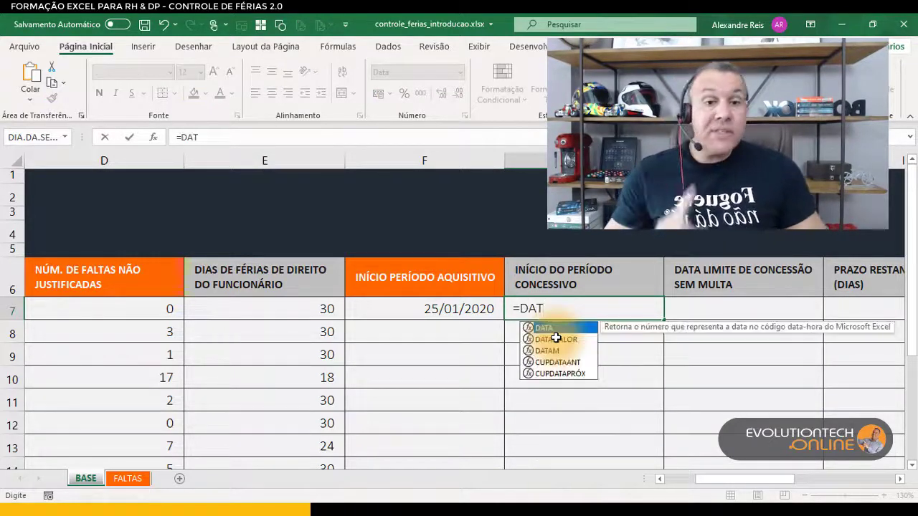
double_click(554, 352)
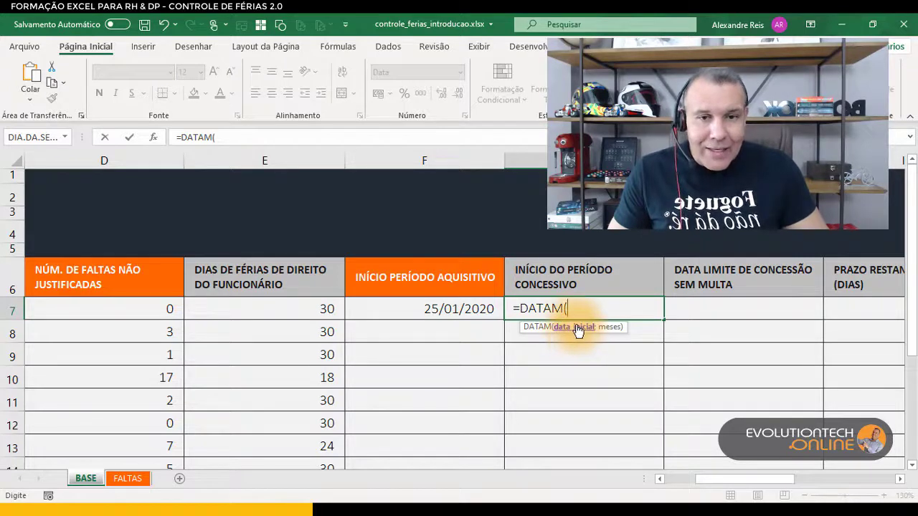
click(450, 309)
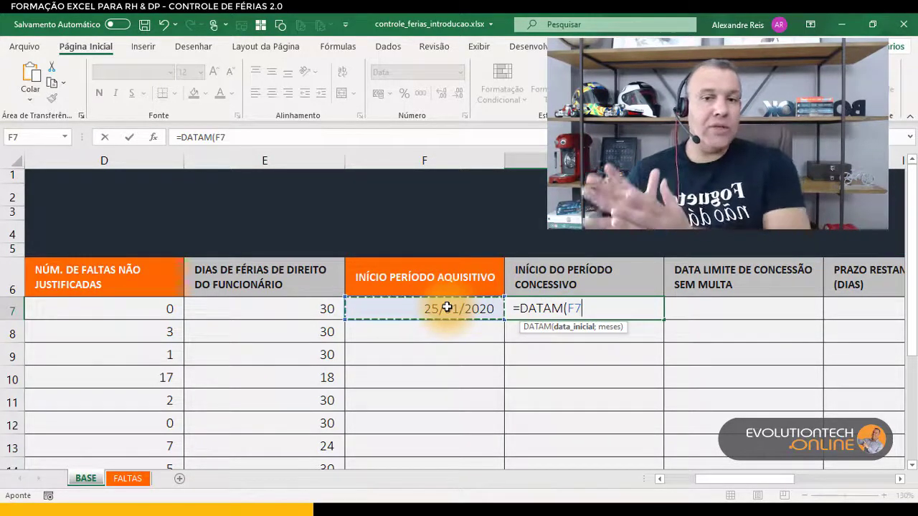
text(;)
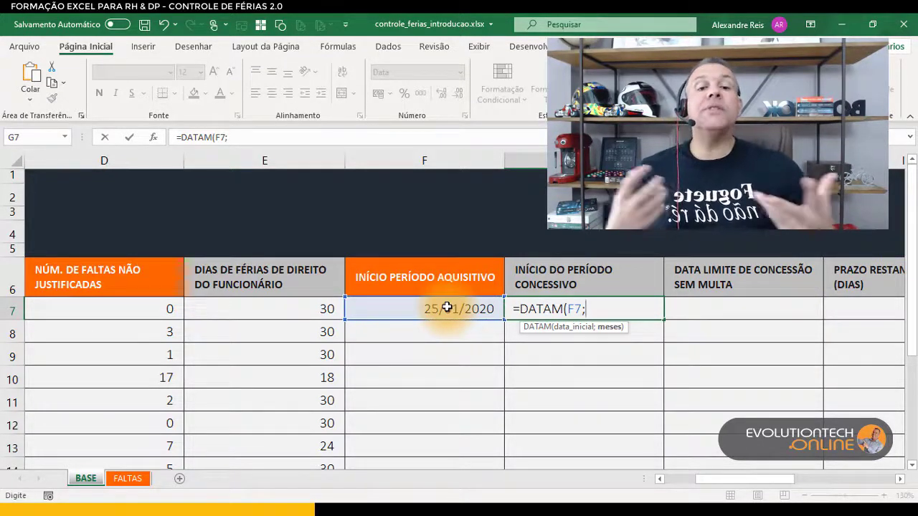
text(12)
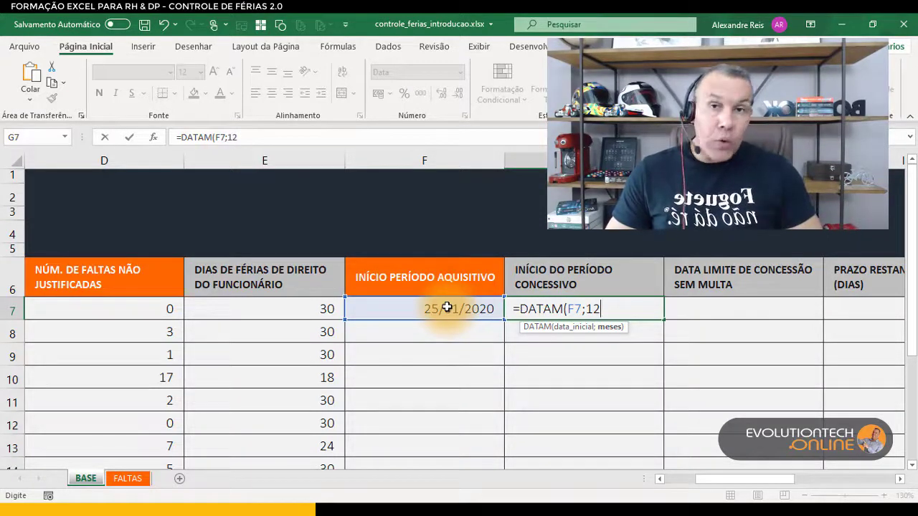
key(ctrl+Return)
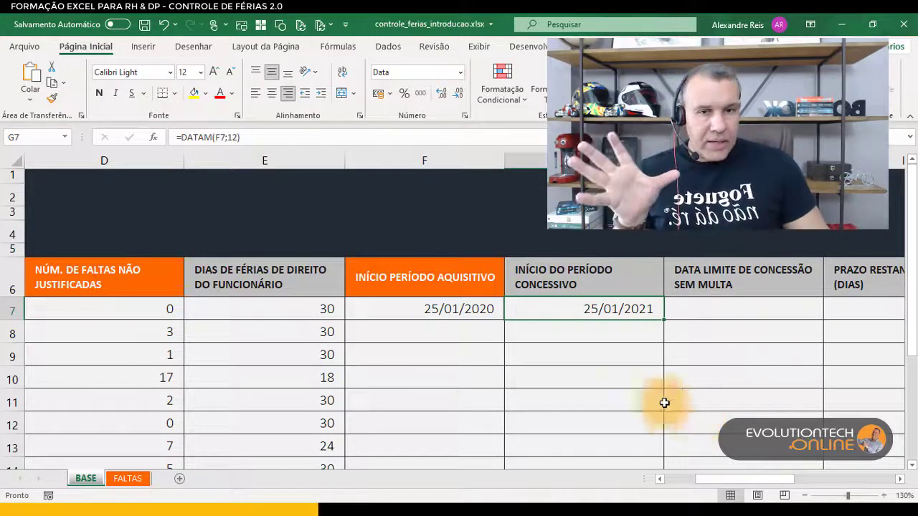
Fill the DATAM formula from G7 down the INÍCIO DO PERÍODO CONCESSIVO column for all employees through row 19.
click(445, 309)
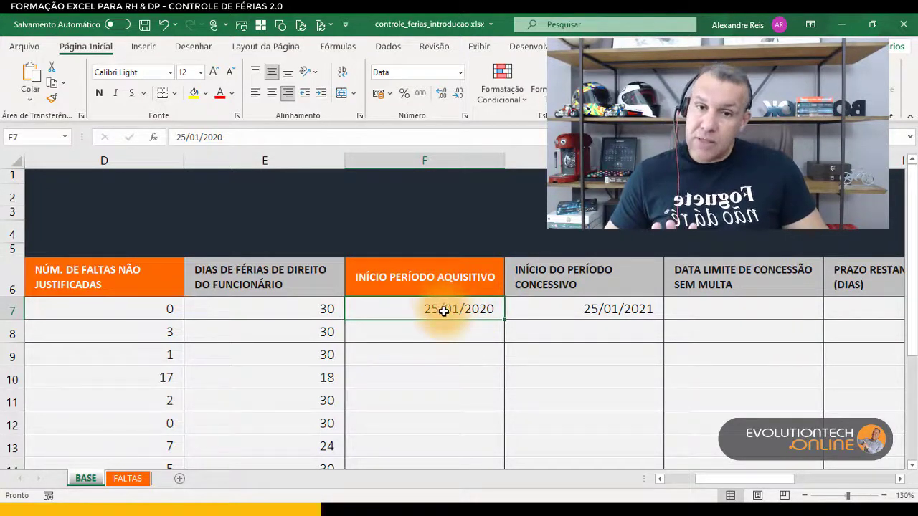
click(608, 312)
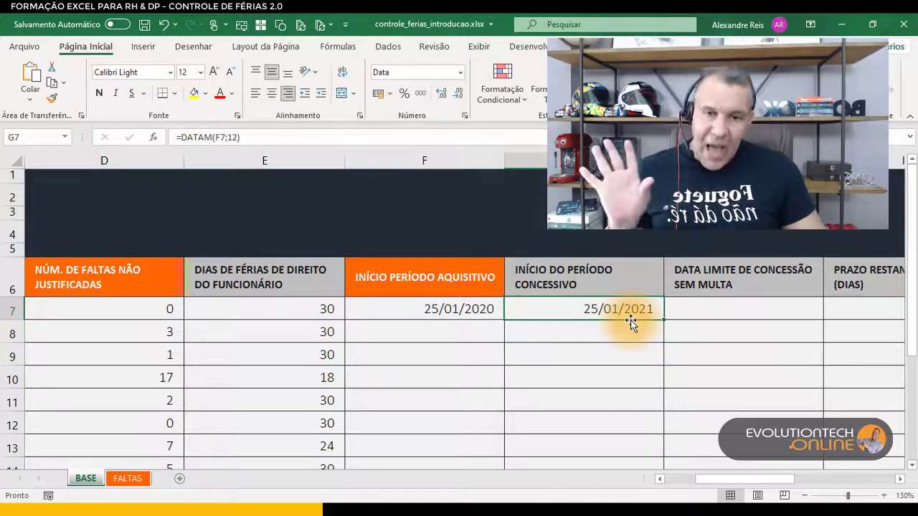
click(478, 309)
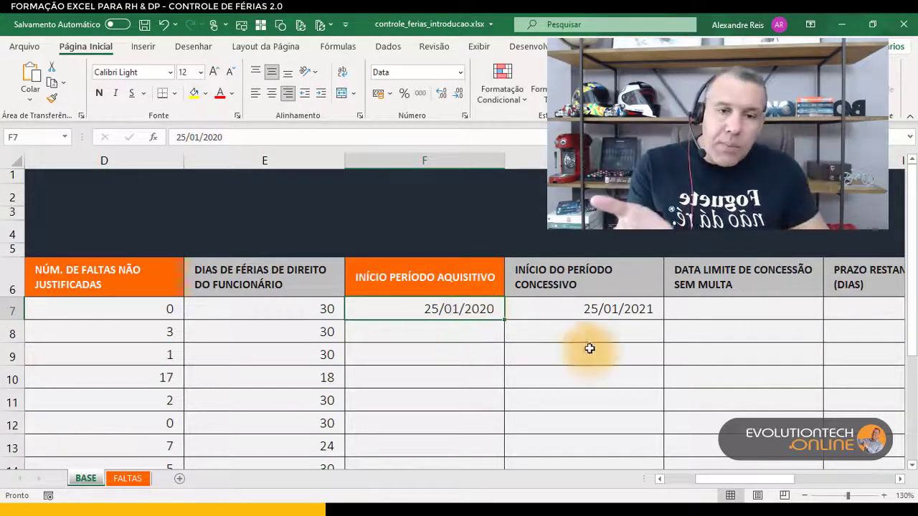
click(607, 316)
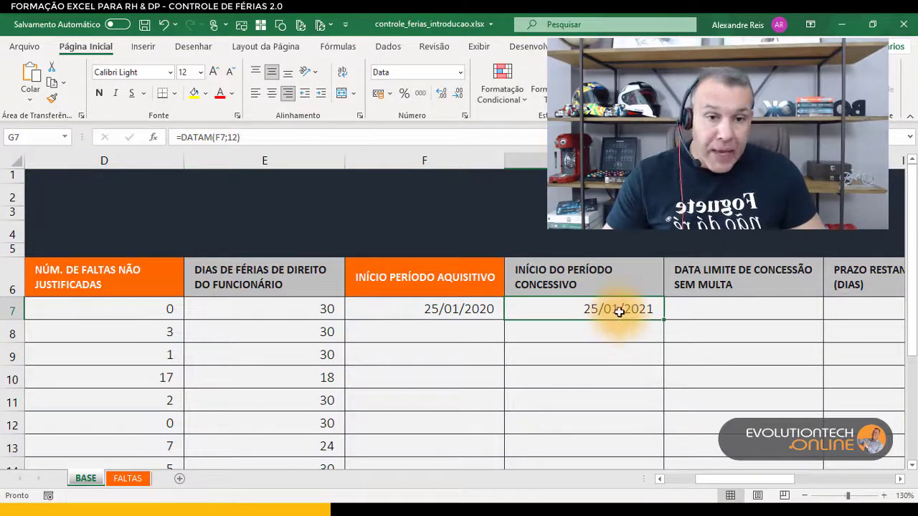
double_click(665, 322)
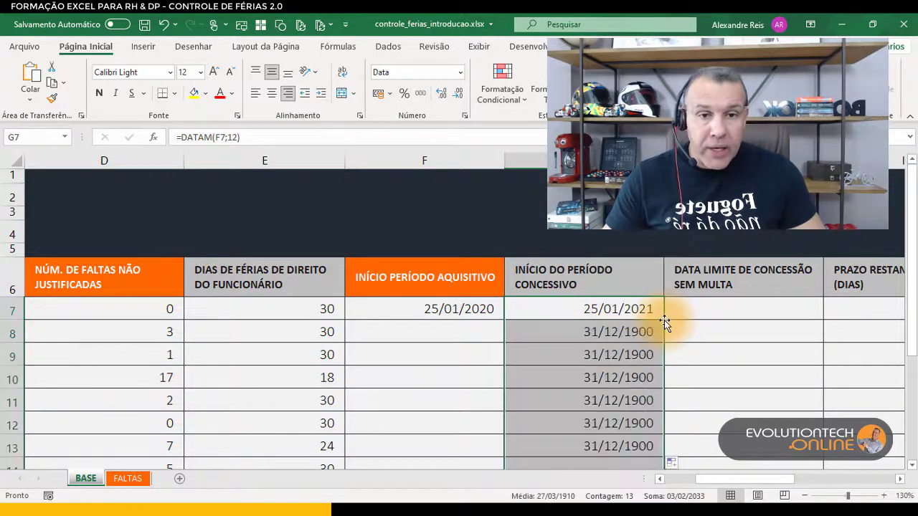
scroll(619, 408, down, 3)
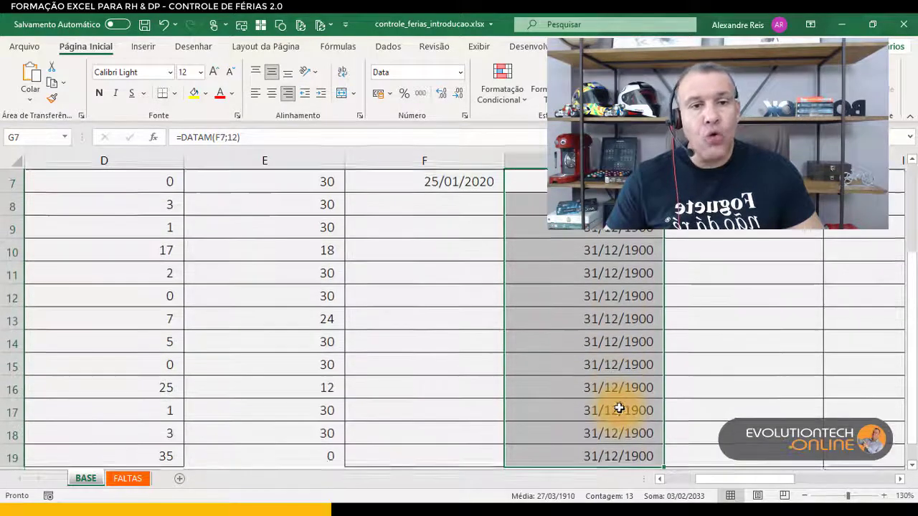
scroll(620, 406, up, 3)
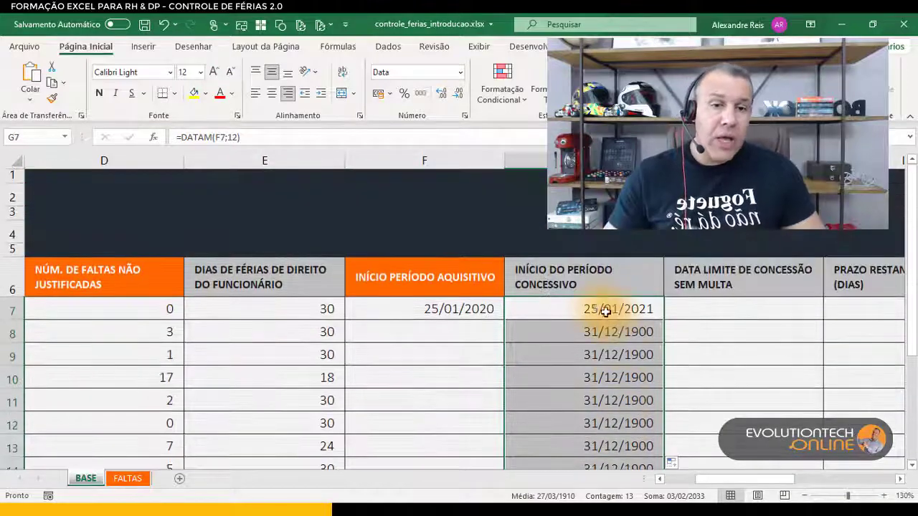
Compare the DATAM formulas in G7 and G8 with the acquisition period start cells F7 and F8 they refer to.
click(459, 307)
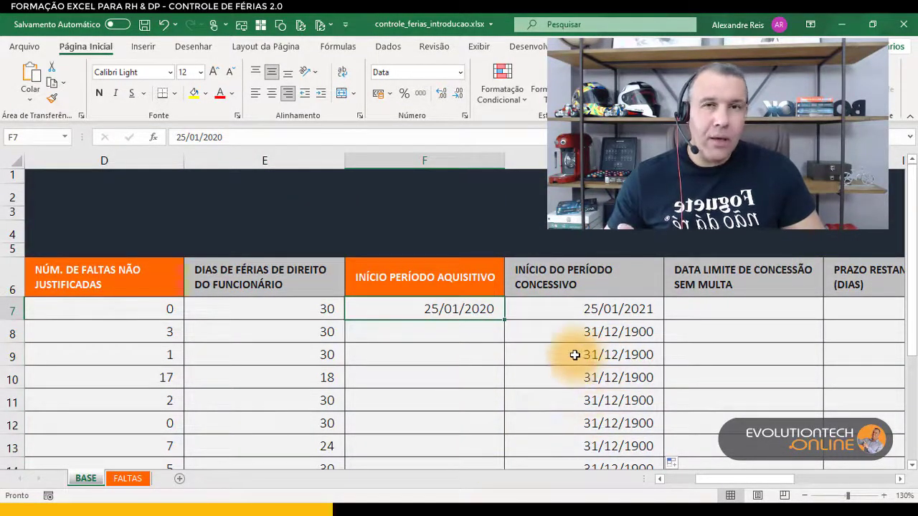
click(613, 331)
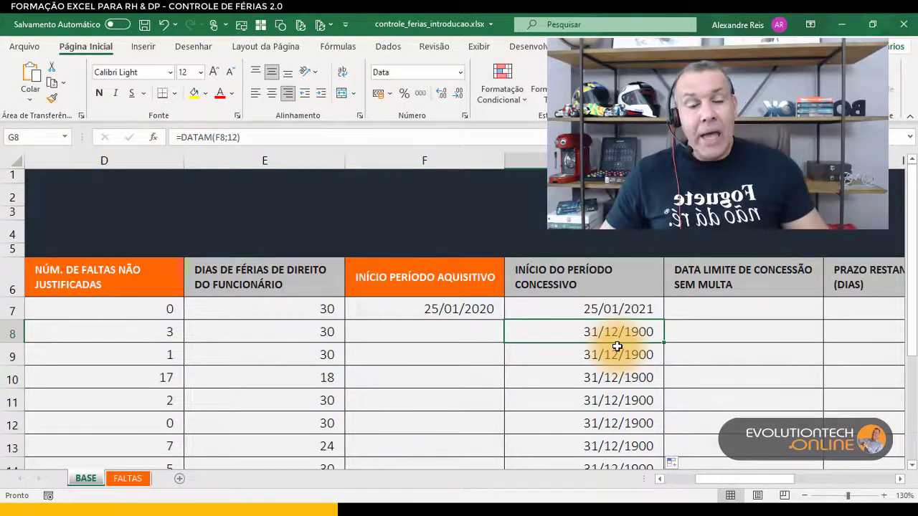
double_click(595, 309)
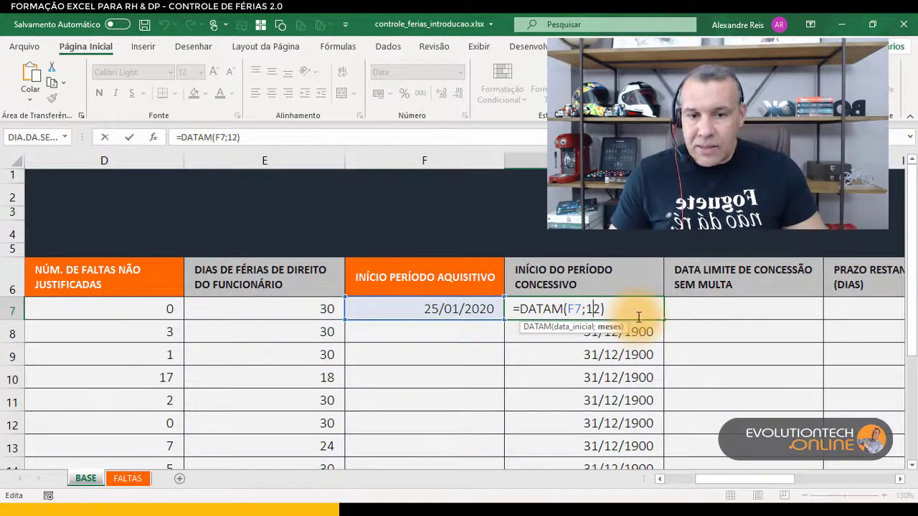
key(ctrl+Return)
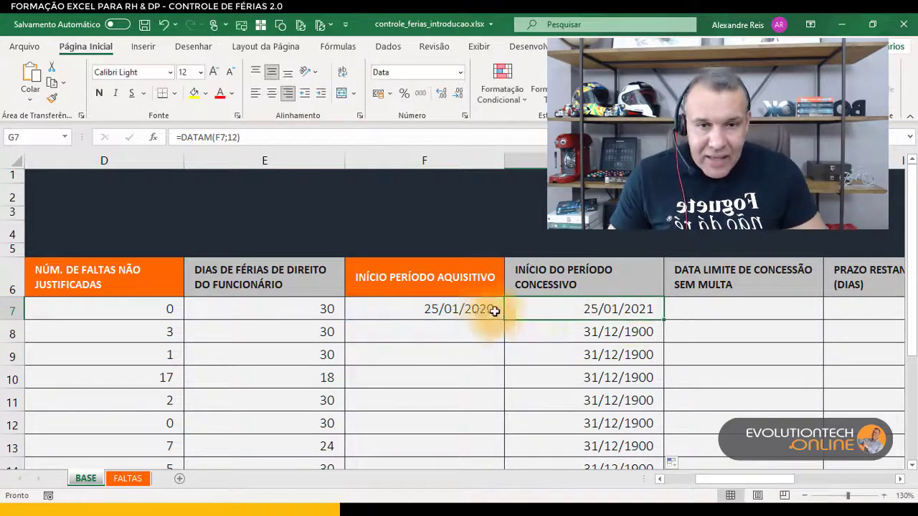
click(474, 327)
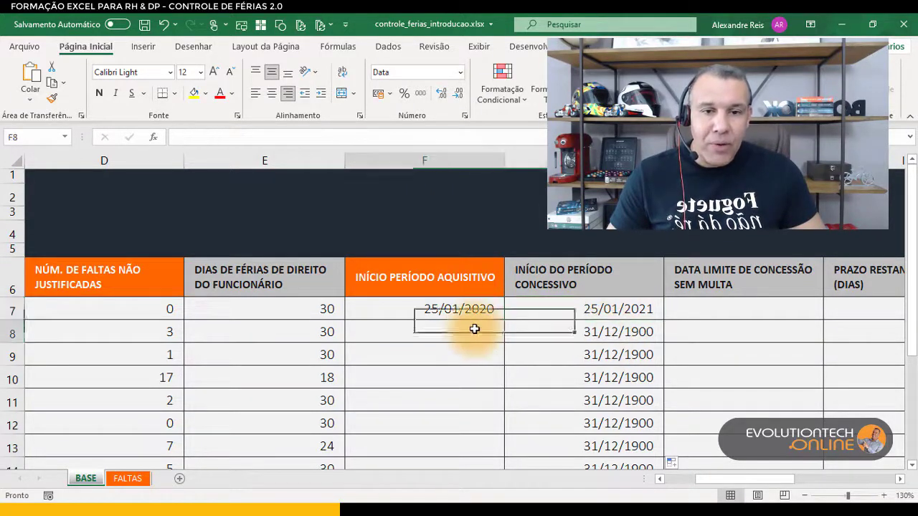
click(585, 335)
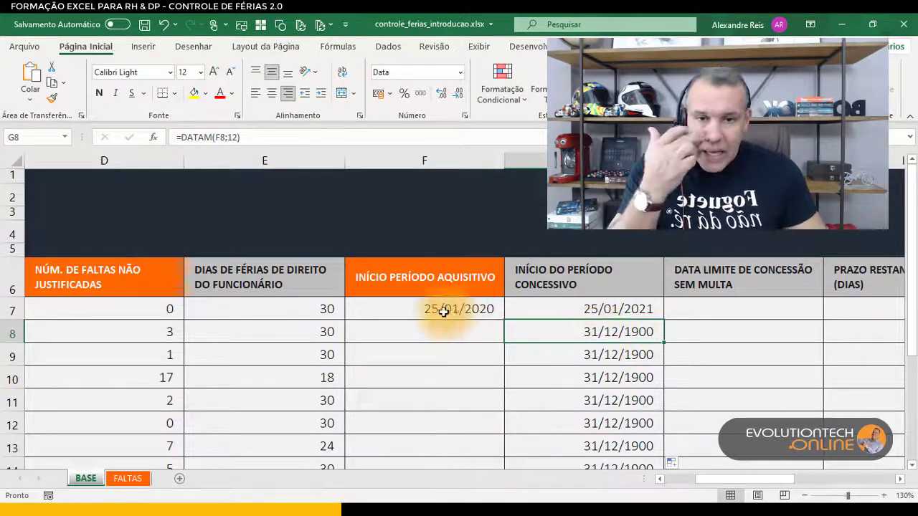
Test the G8 formula by entering 1 as the acquisition period start in F8, and clear F8 again.
click(490, 342)
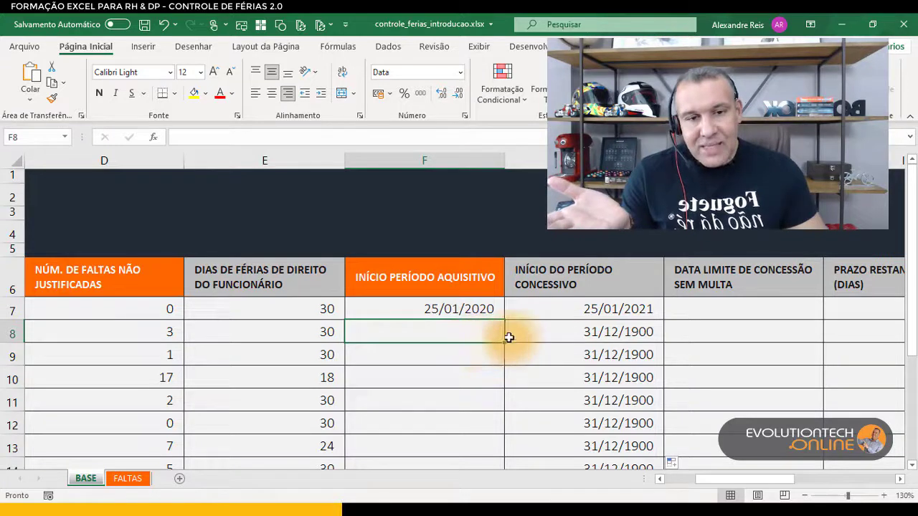
text(1)
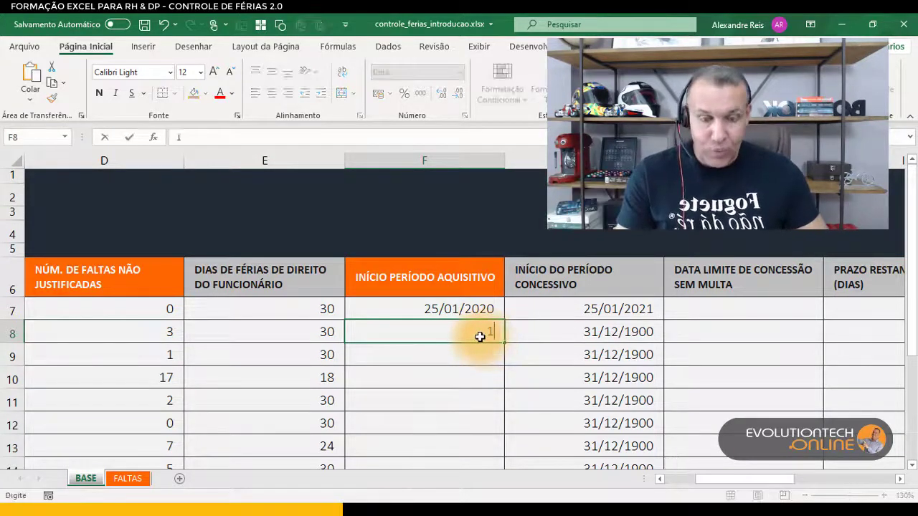
key(Return)
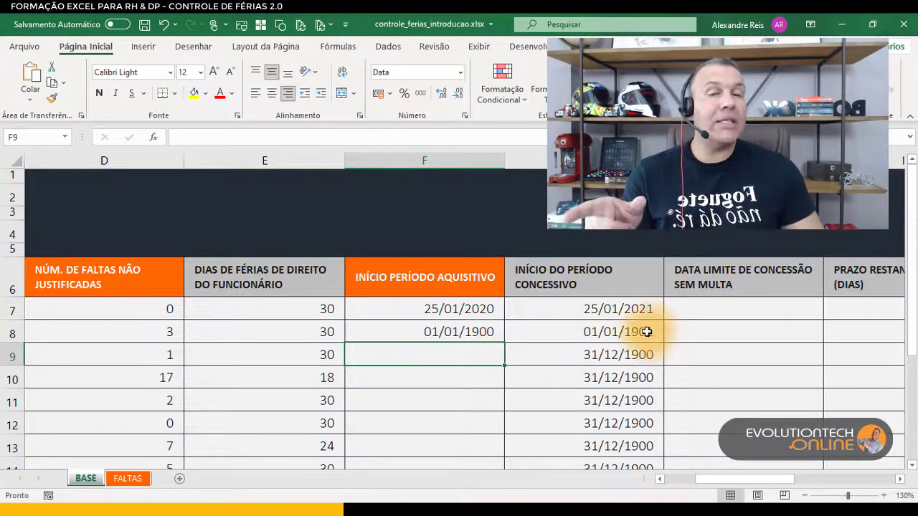
click(486, 335)
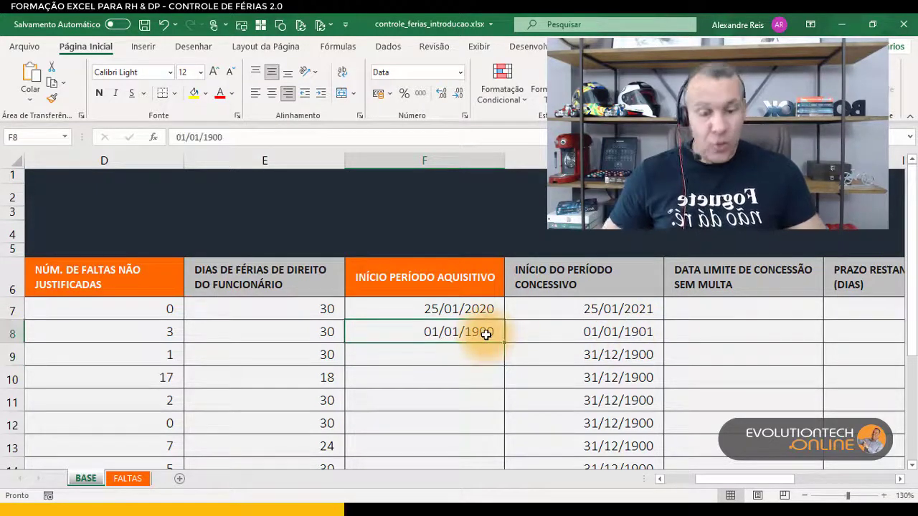
key(Delete)
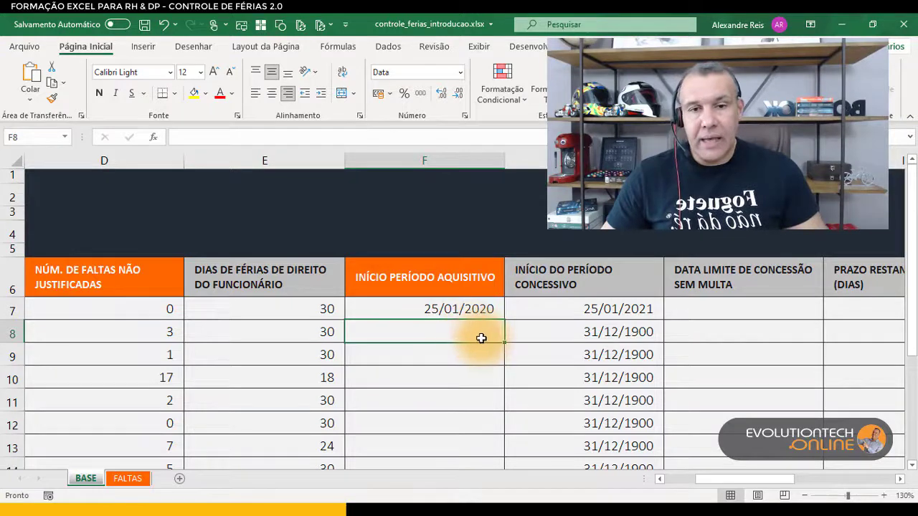
Wrap the DATAM formula in G7 in an SE function whose logical test is F7="".
key(Right)
key(Up)
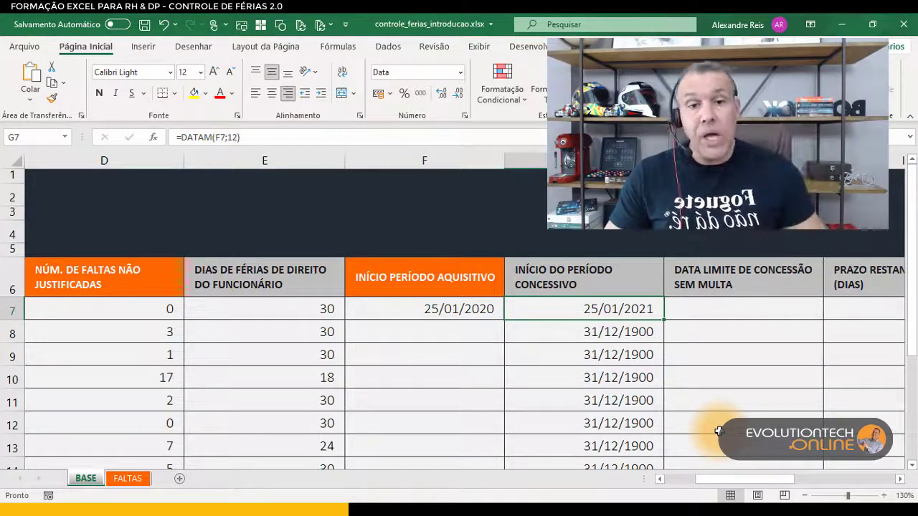
drag(627, 332, 621, 391)
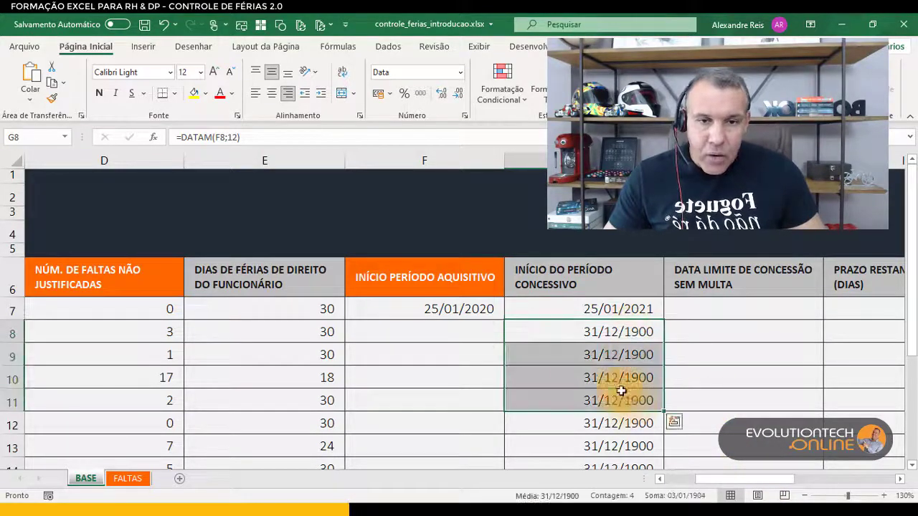
click(476, 337)
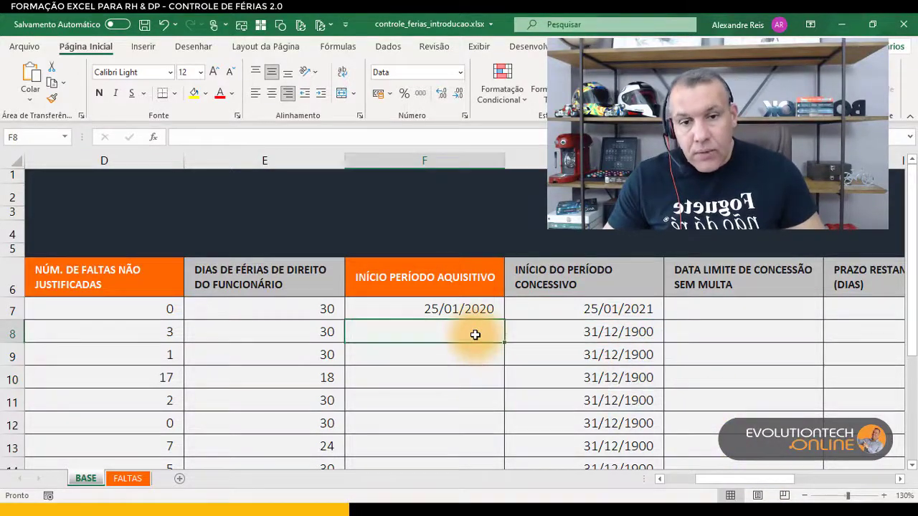
double_click(598, 311)
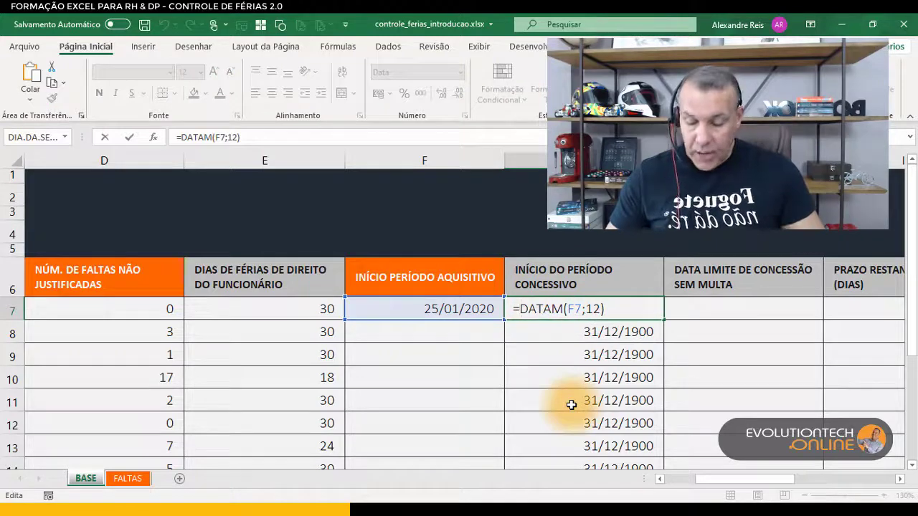
key(Home)
key(Right)
text(SE()
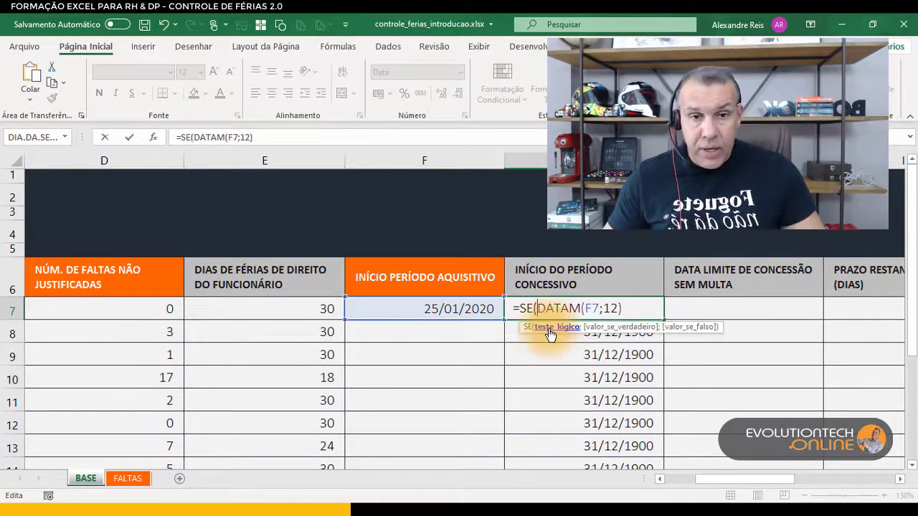
click(480, 309)
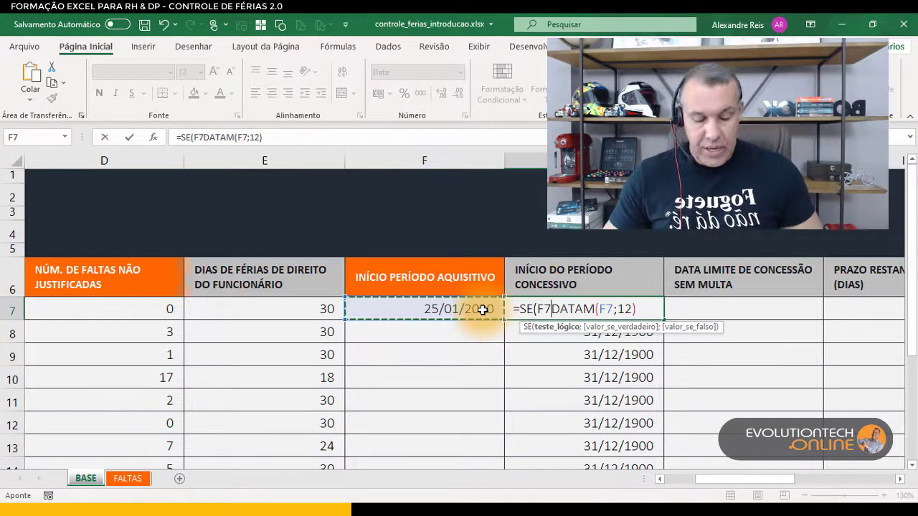
text(=)
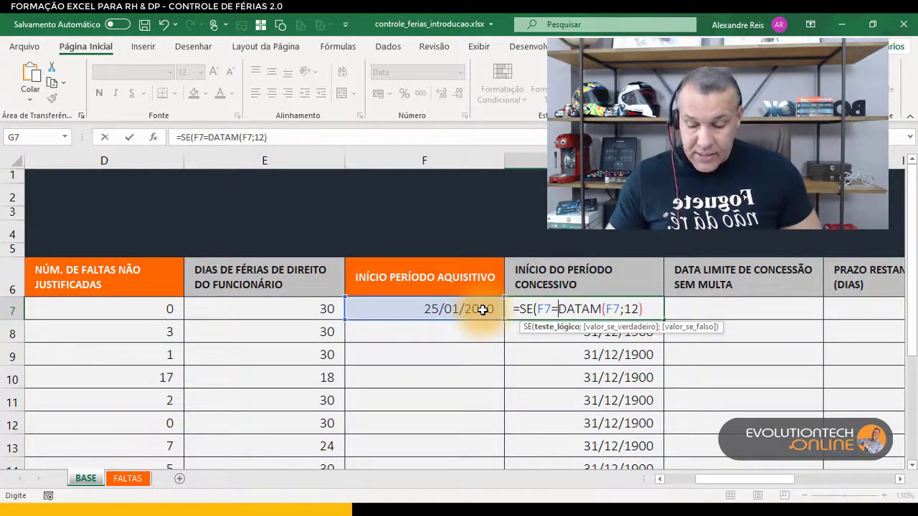
text("")
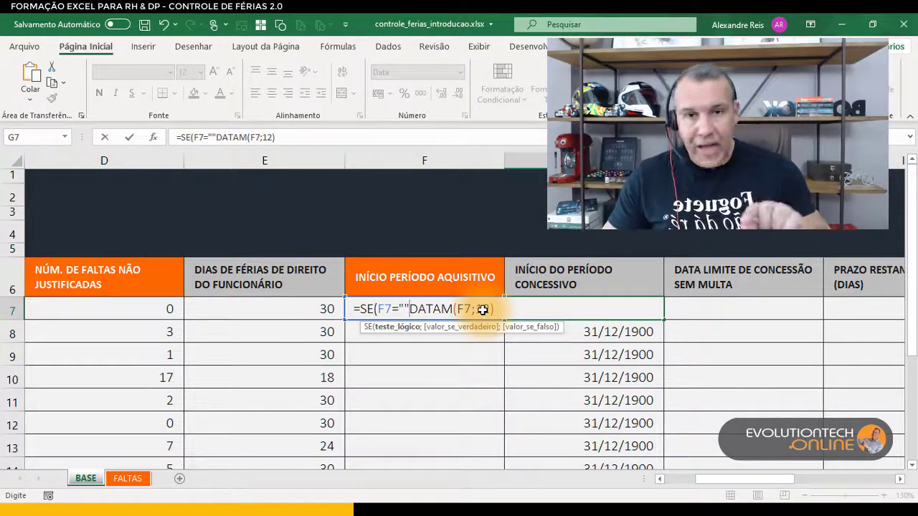
Complete the G7 formula as =SE(F7="";"";DATAM(F7;12)), returning blank when F7 is empty and the DATAM date otherwise.
text(;)
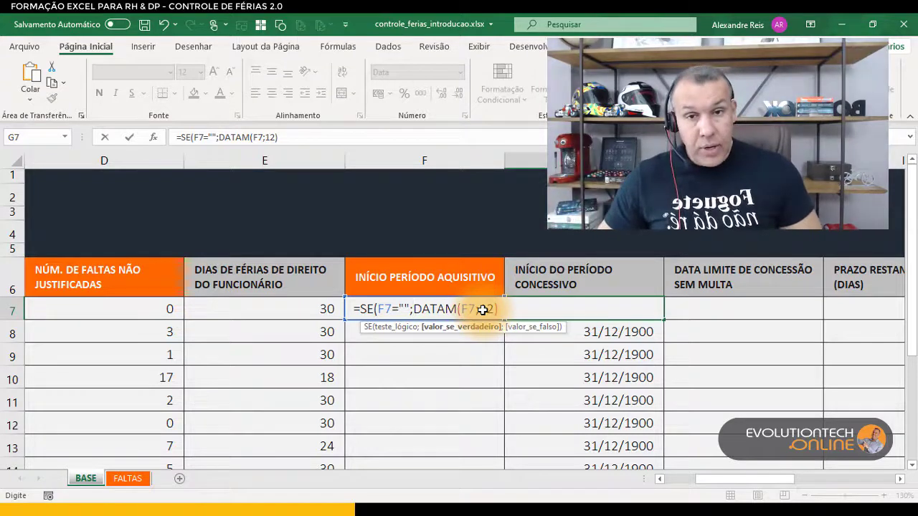
text("")
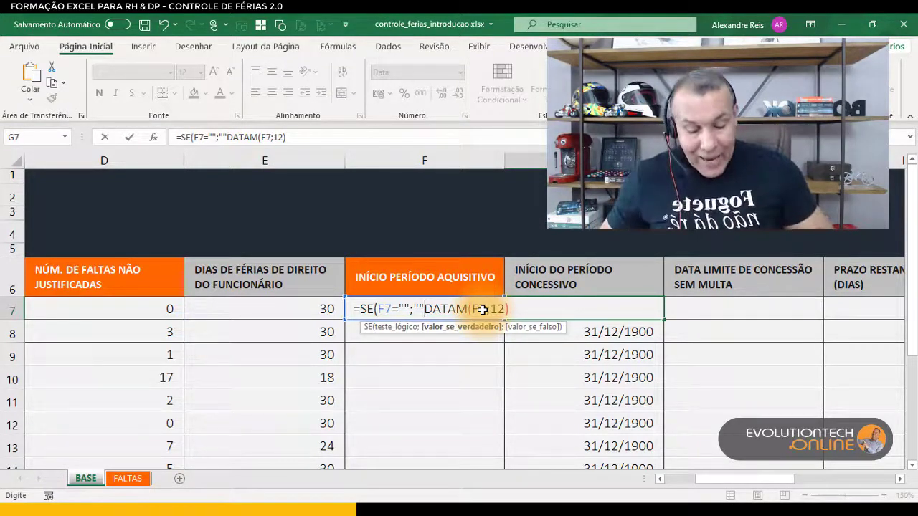
text(;)
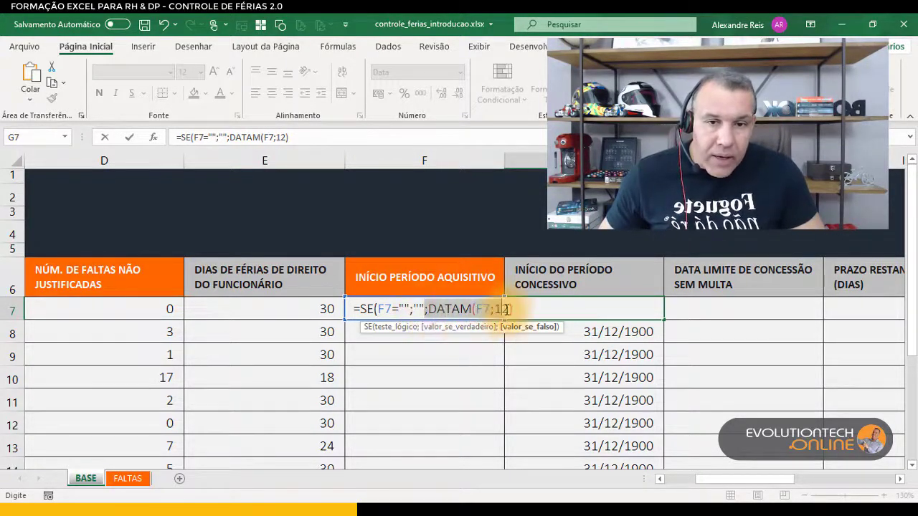
click(516, 309)
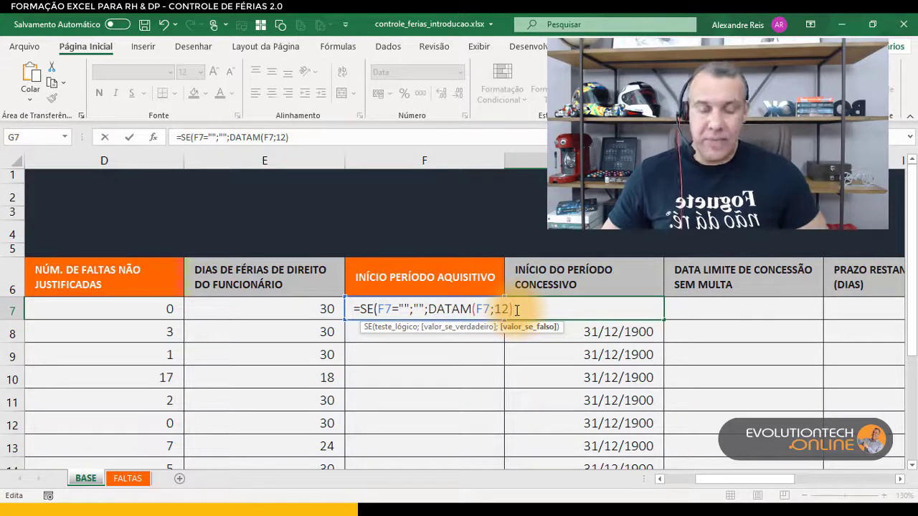
text())
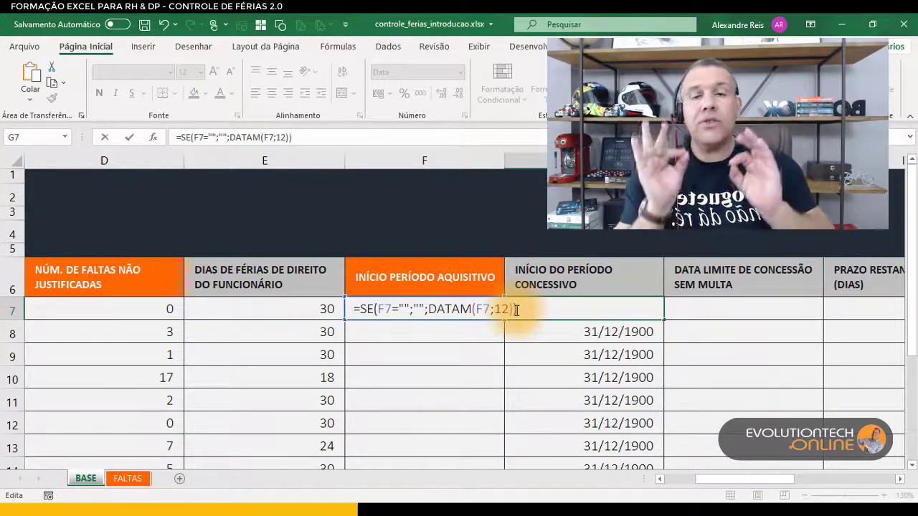
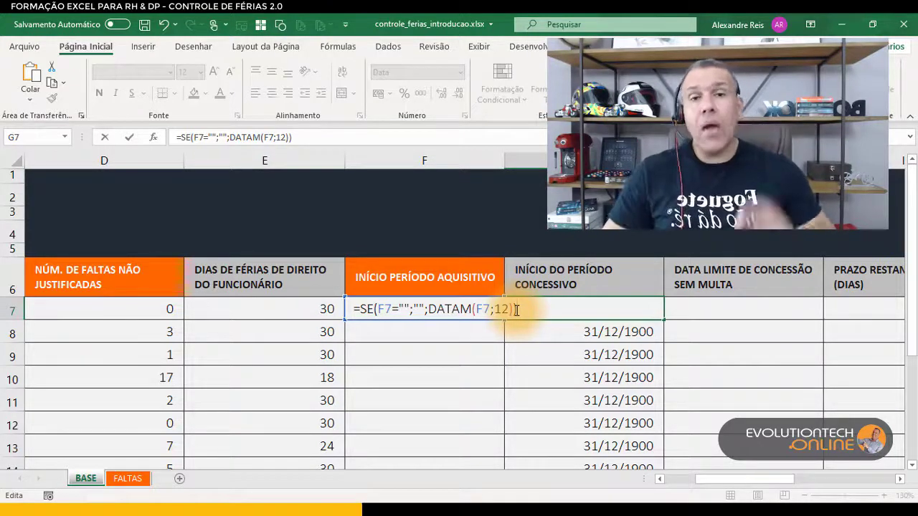
click(387, 310)
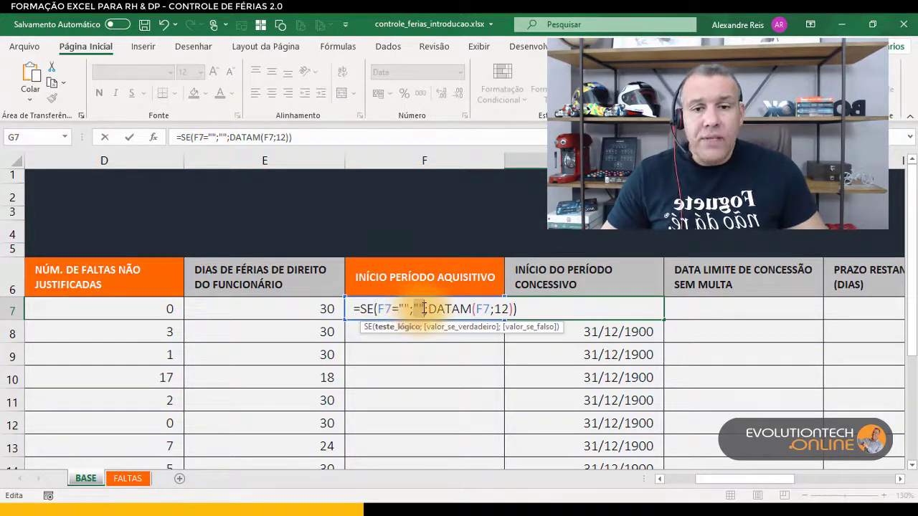
click(422, 311)
drag(430, 309, 538, 311)
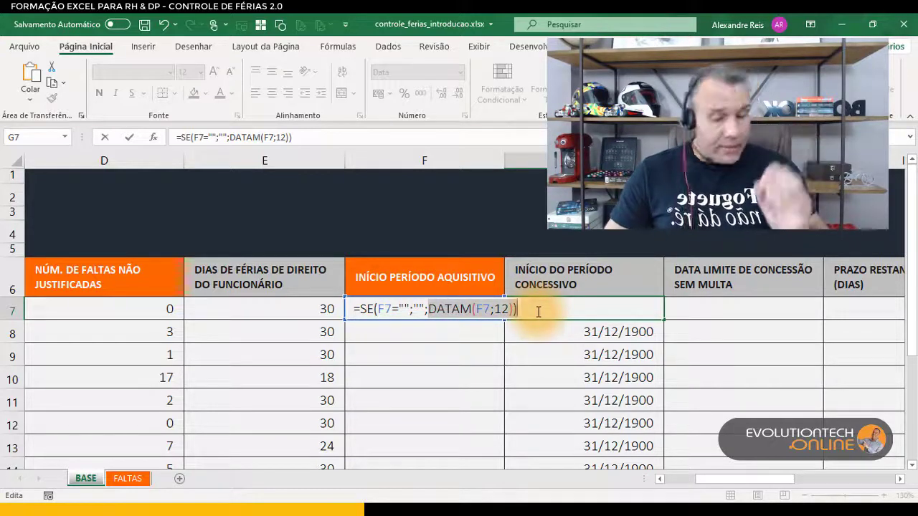
key(Return)
text(\)
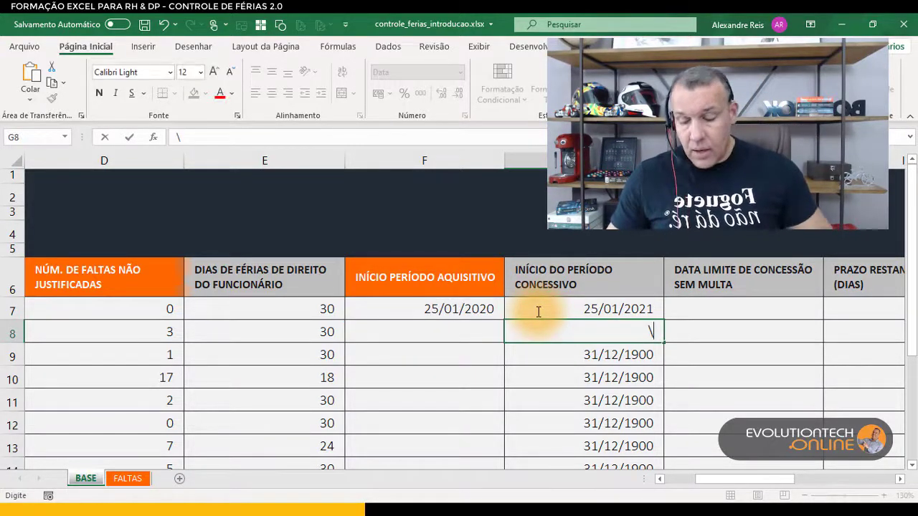
key(Escape)
Fill the SE formula from G7 down the INÍCIO DO PERÍODO CONCESSIVO column through row 19.
double_click(568, 310)
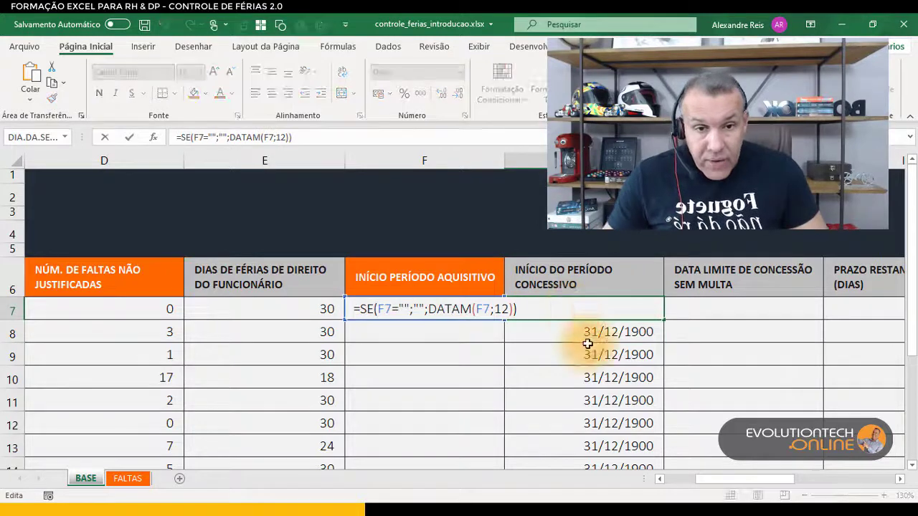
key(ctrl+Return)
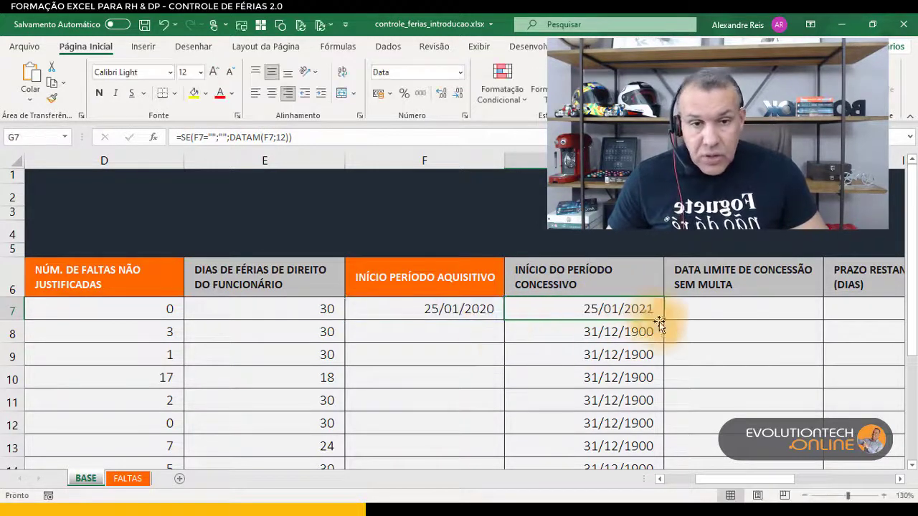
double_click(661, 321)
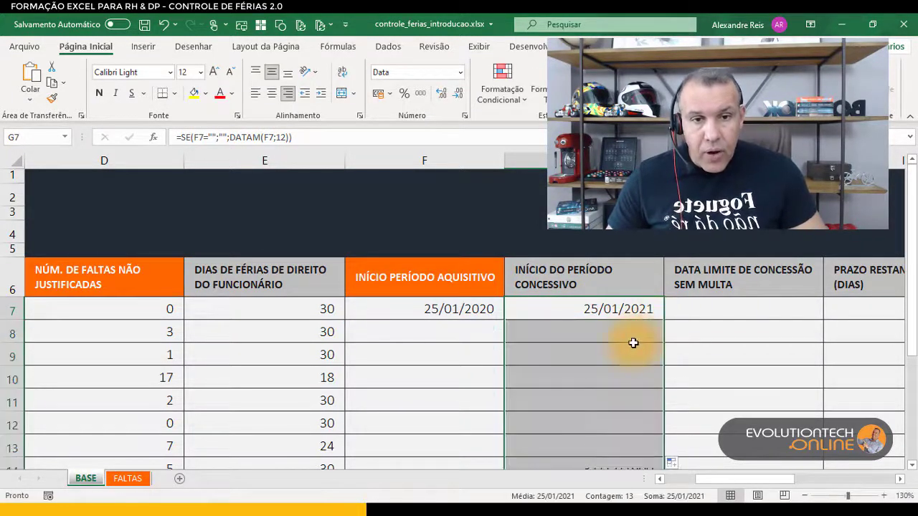
click(588, 307)
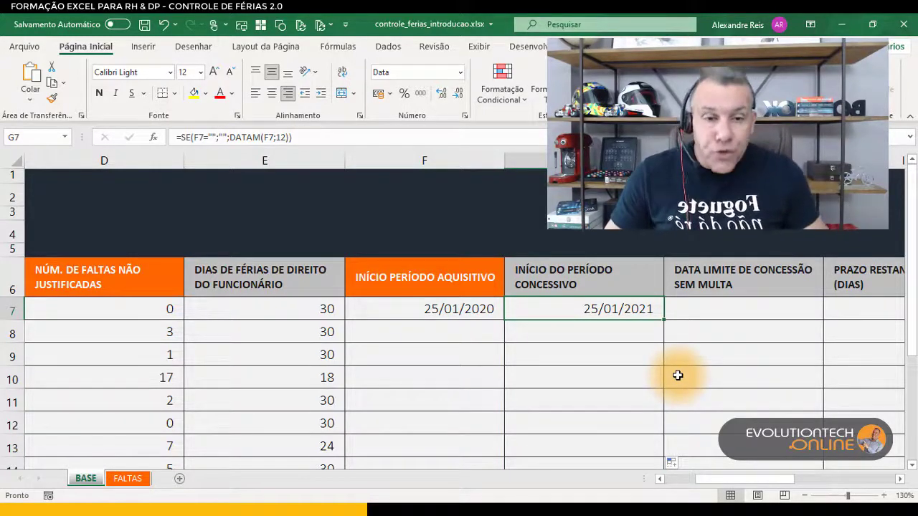
Enter 10/05/2019 as the acquisition period start in F8 and check the resulting concession start in G8.
click(435, 335)
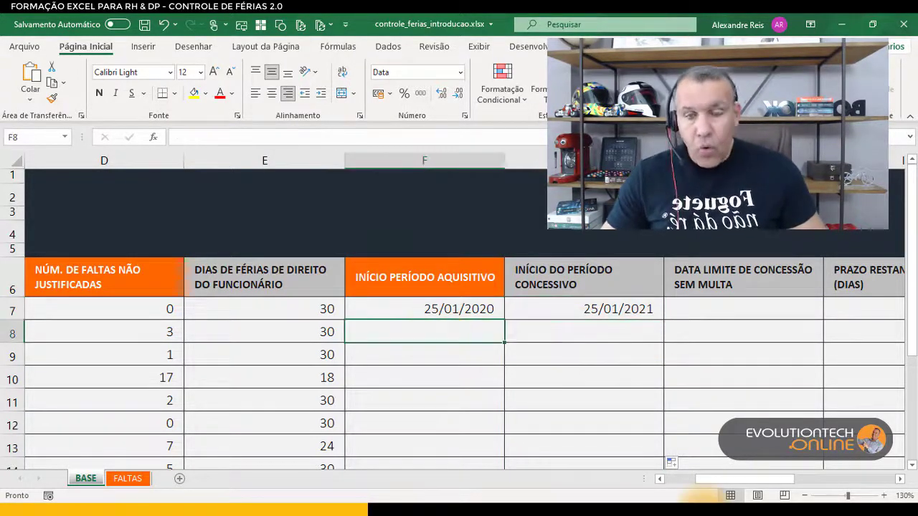
text(10)
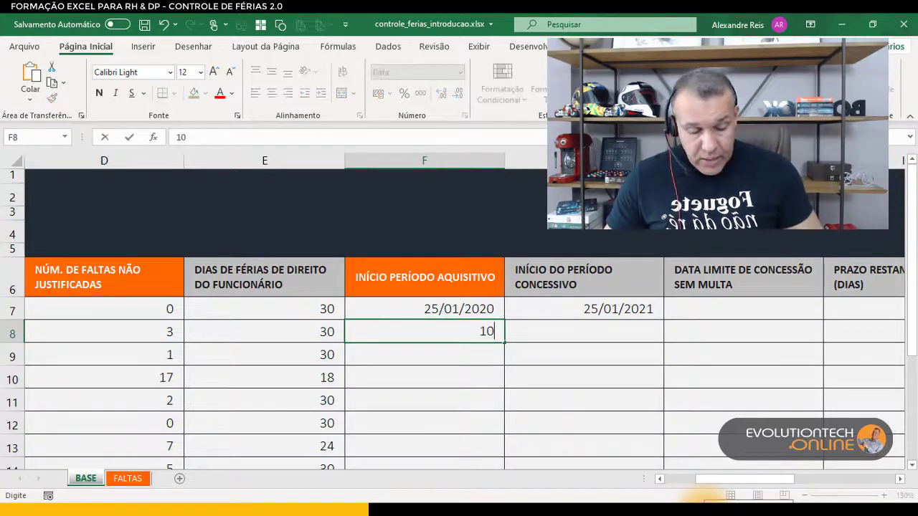
text(/05/20)
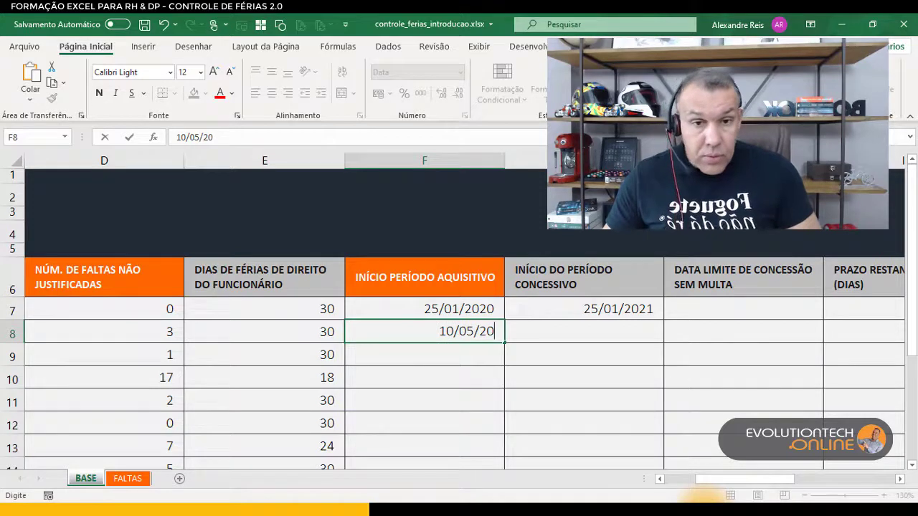
text(19)
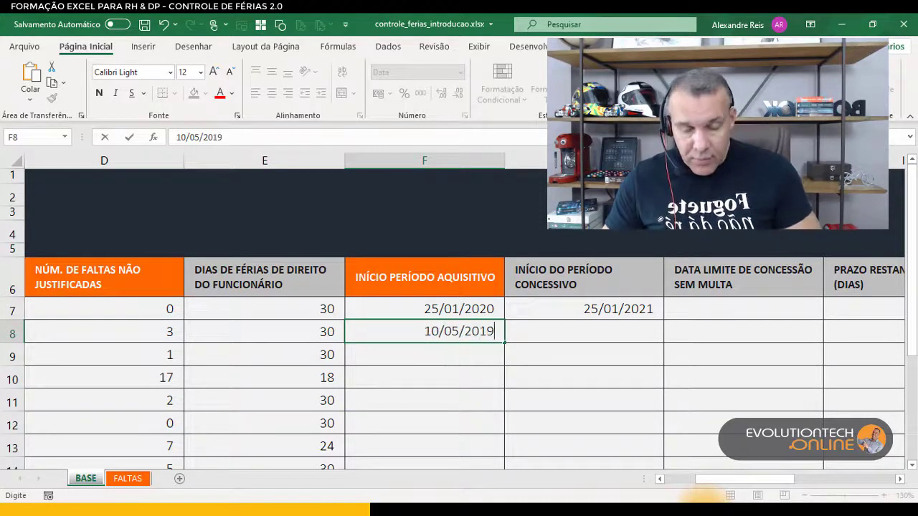
key(Return)
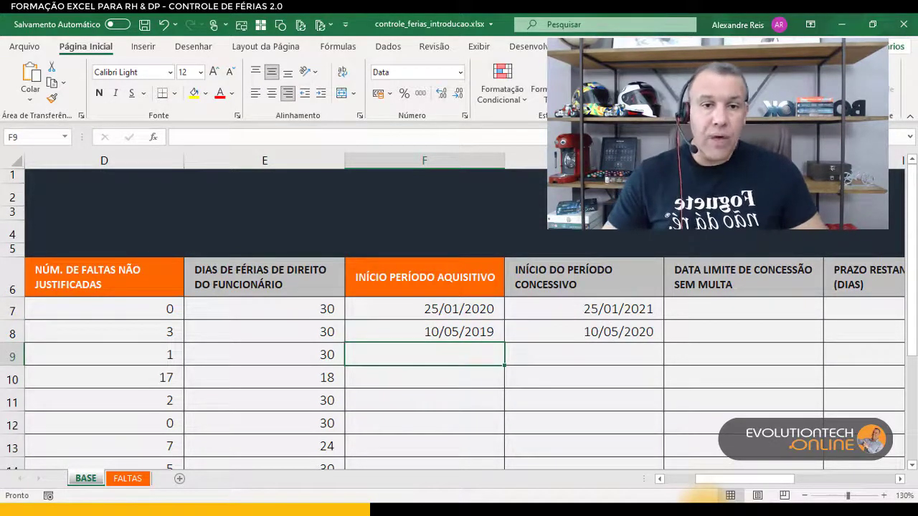
click(636, 330)
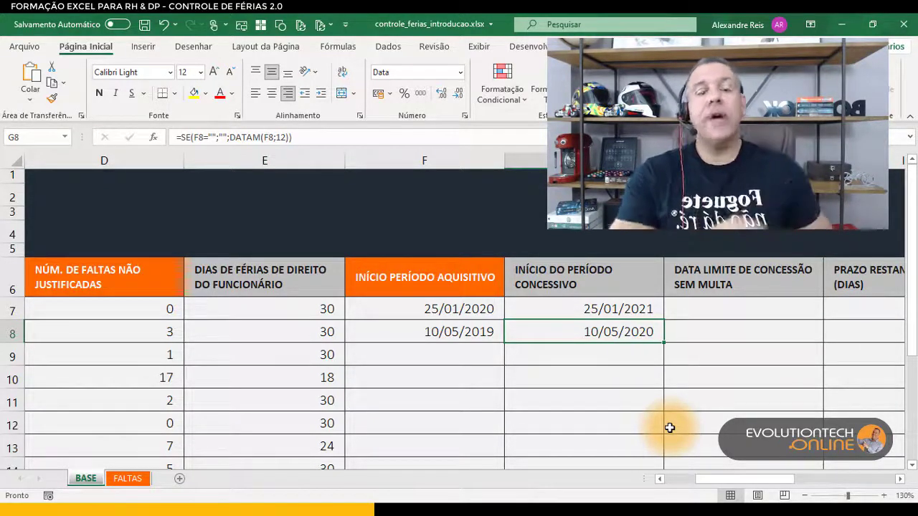
Enter 01/01/2019 as the acquisition period start in F9 and check the resulting concession start in G9.
click(434, 352)
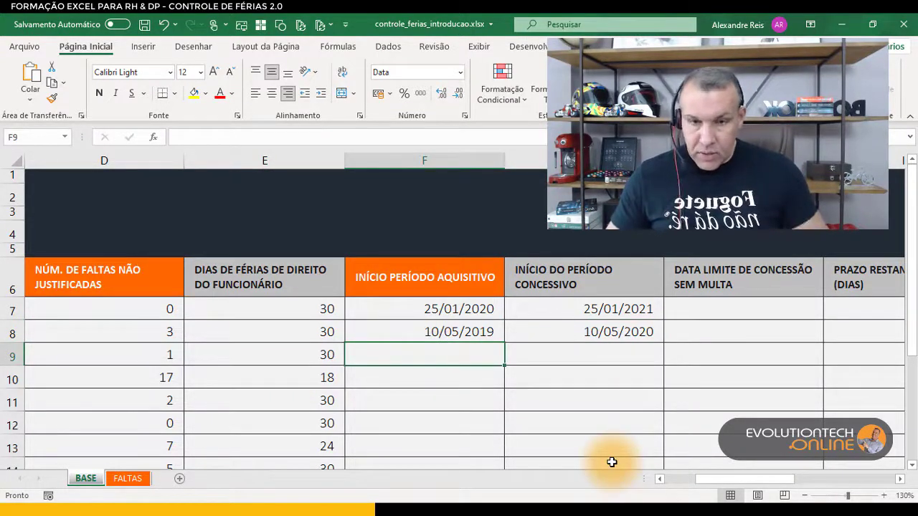
text(1)
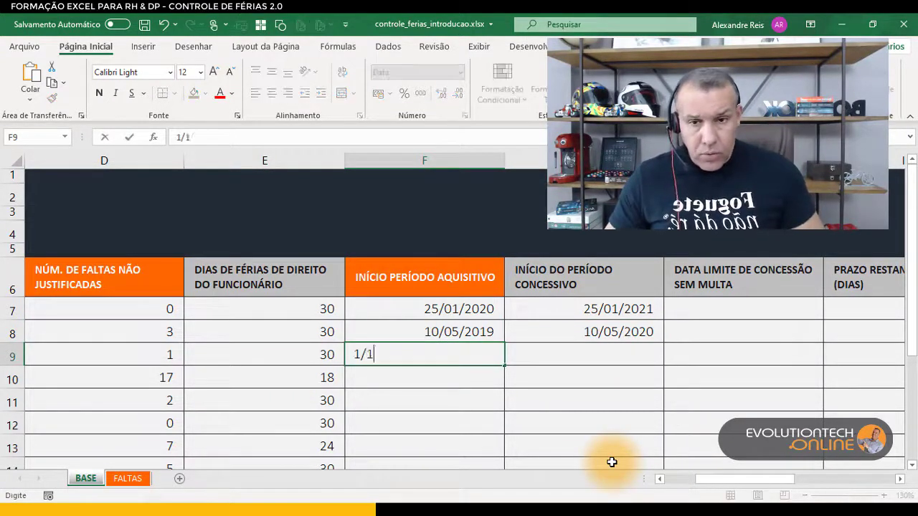
text(/01/20)
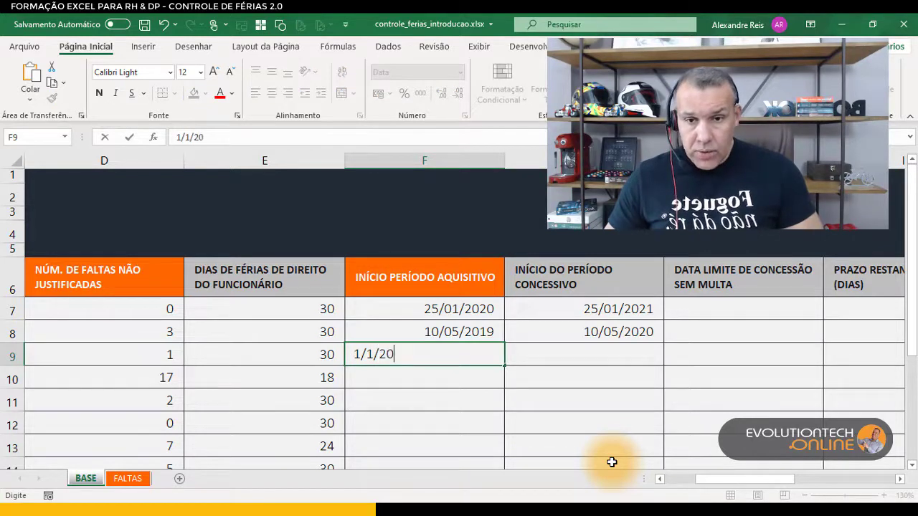
text(19)
key(Return)
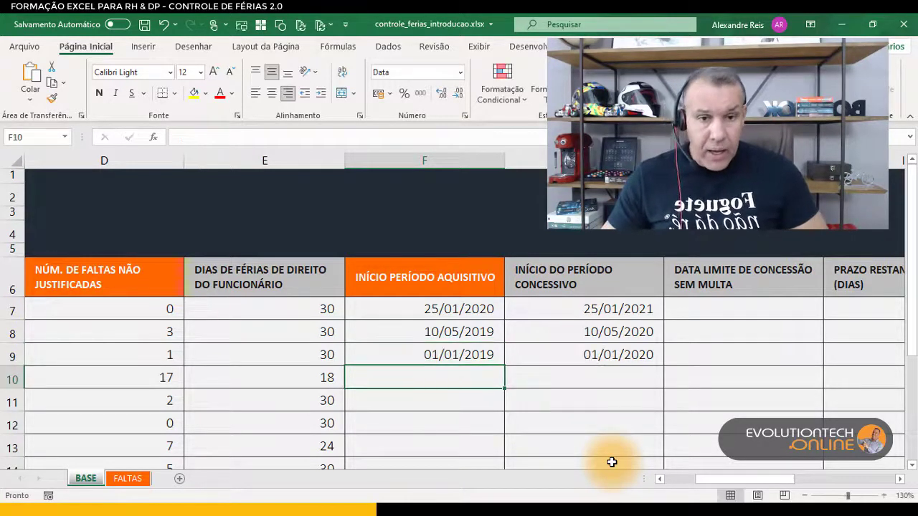
click(636, 356)
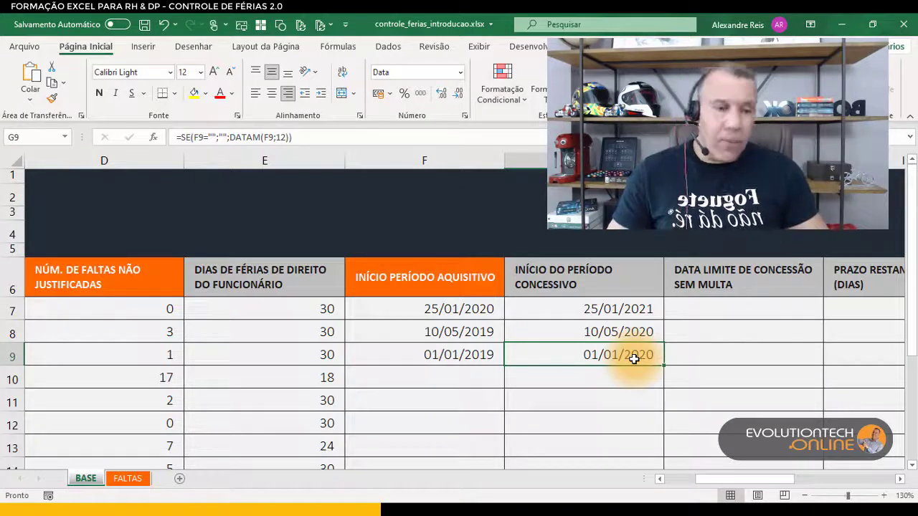
Enter =G7+11*30 in H7 to calculate the penalty-free concession deadline from the concession period start.
click(900, 479)
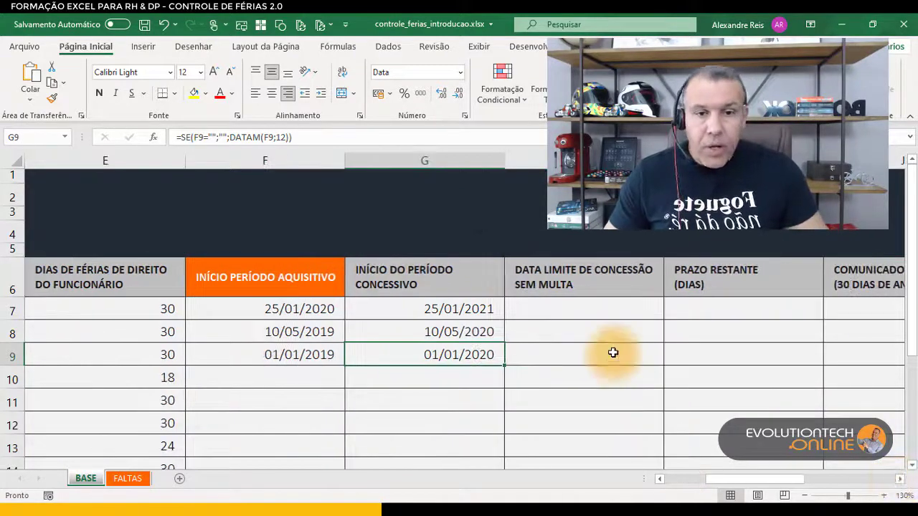
click(589, 308)
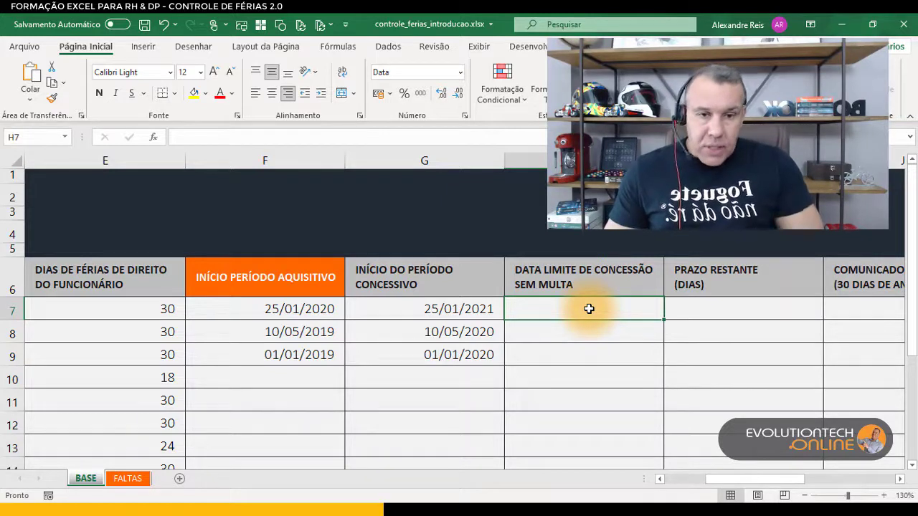
text(=)
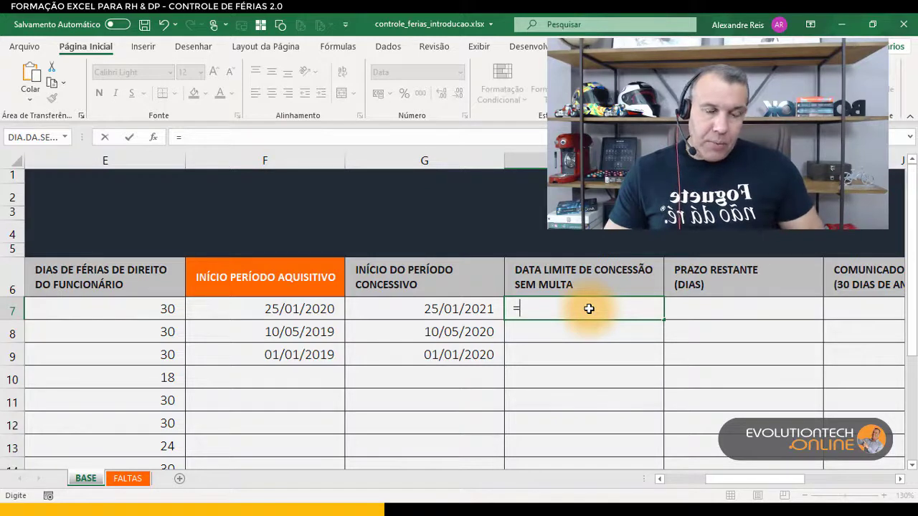
click(470, 310)
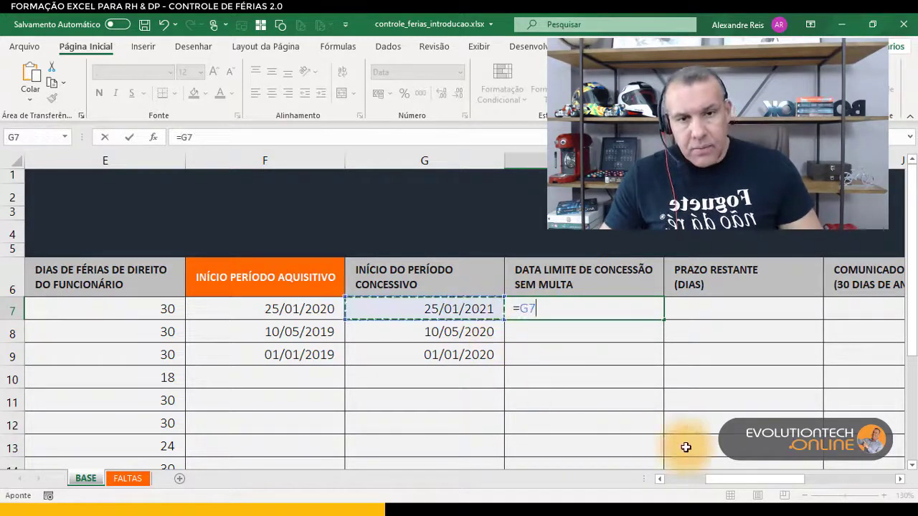
text(+)
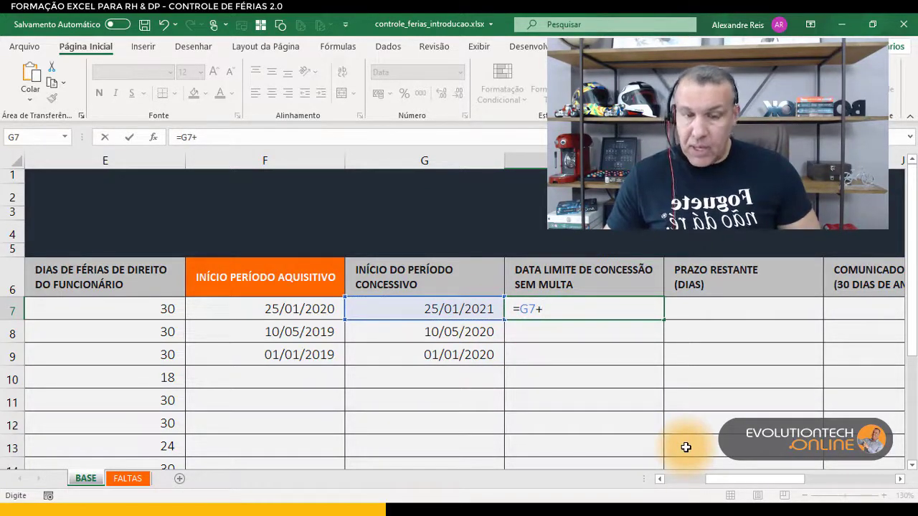
text(11*30)
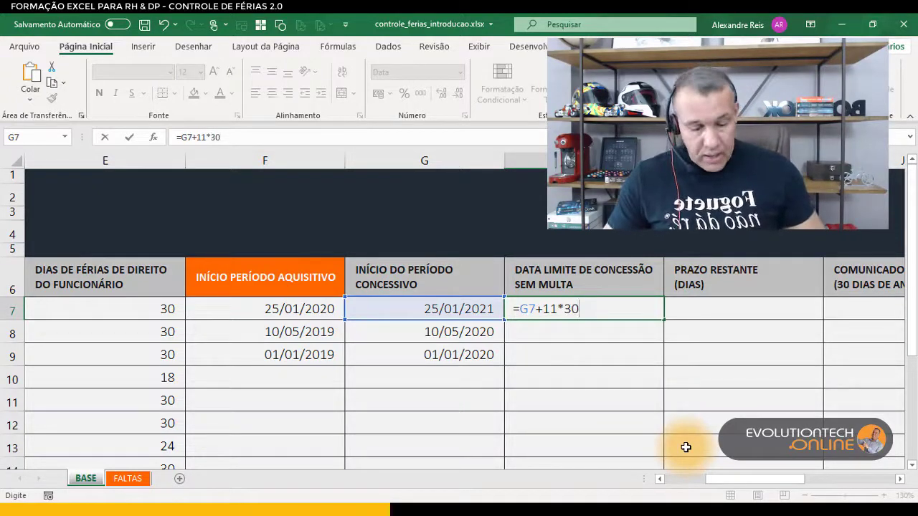
key(Return)
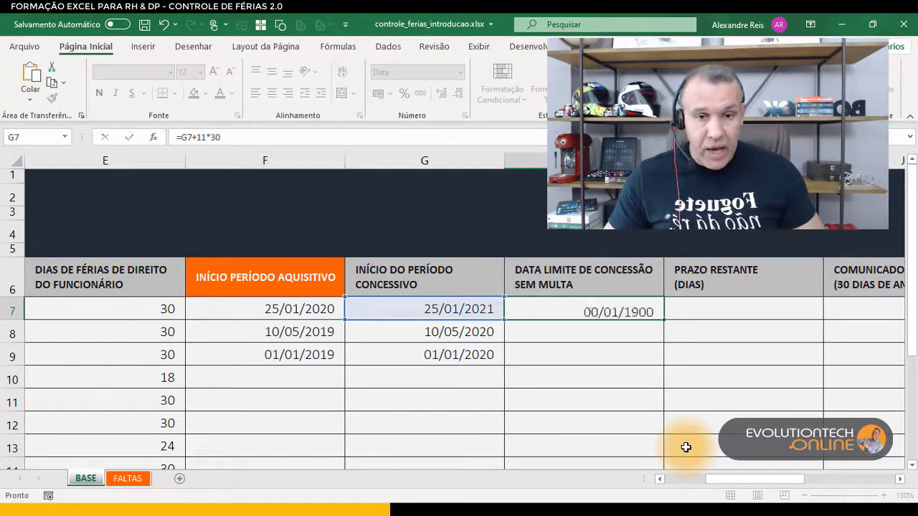
Replace the H7 formula with =DATAM(G7;11) to add 11 months to the concession period start.
click(647, 316)
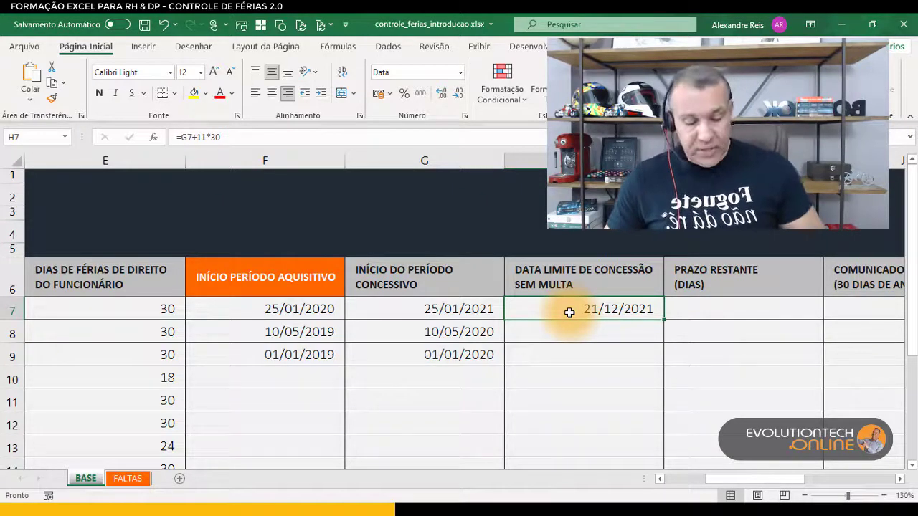
key(F2)
key(Escape)
text(=)
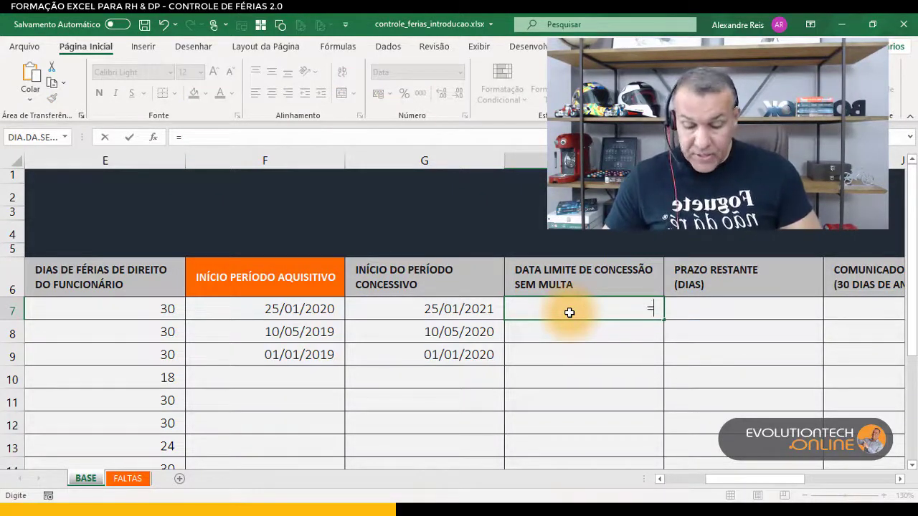
text(DAT)
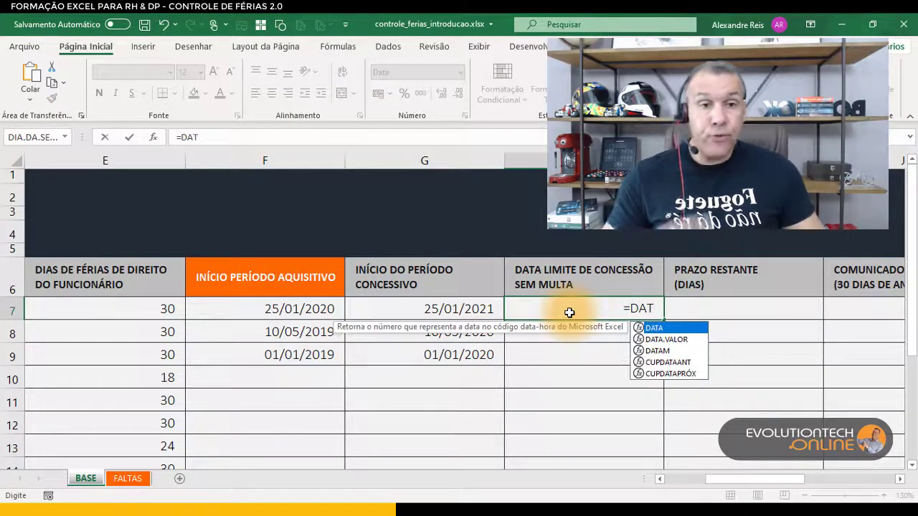
double_click(655, 351)
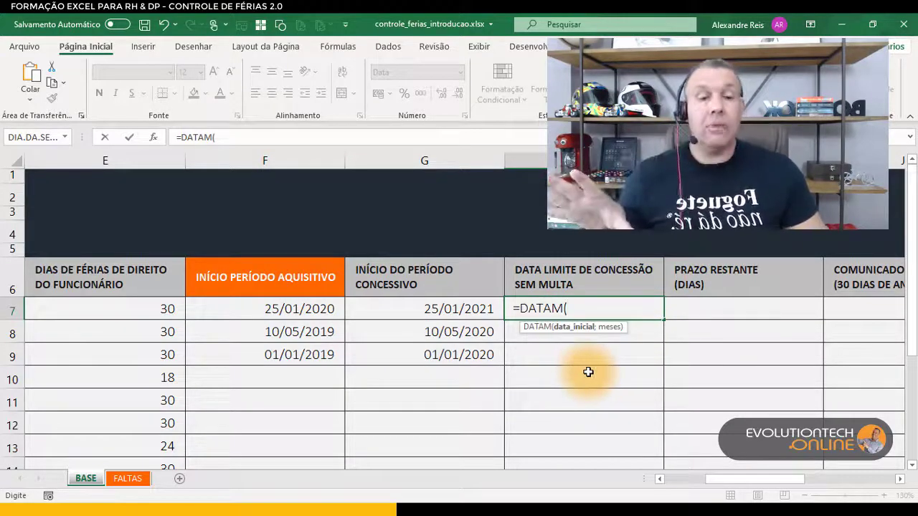
click(453, 308)
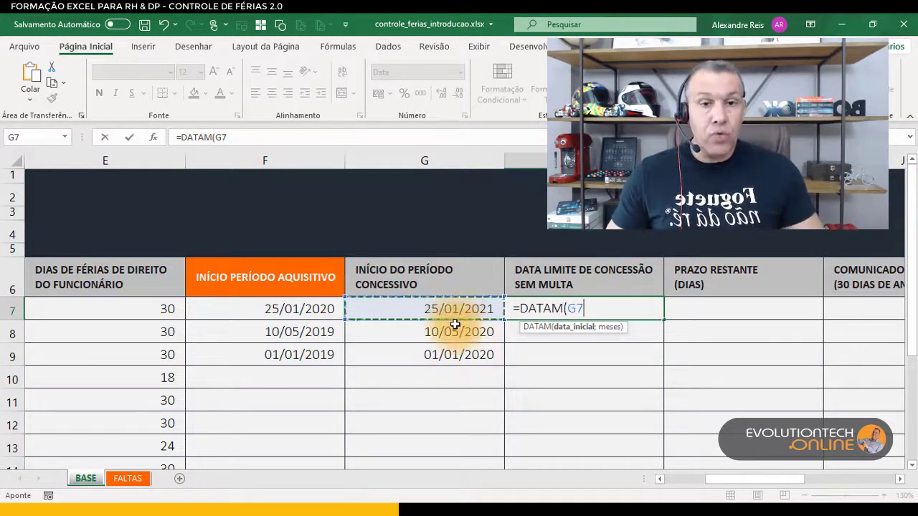
text(;11)
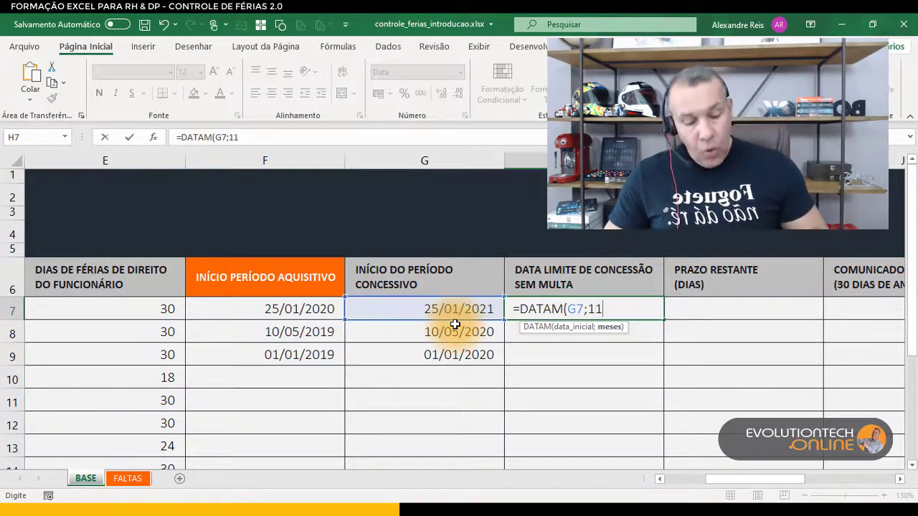
text())
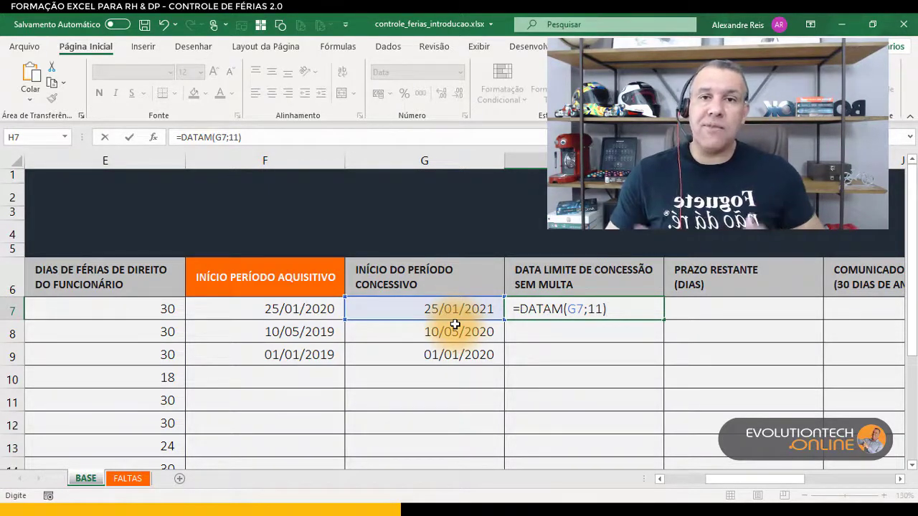
key(ctrl+Return)
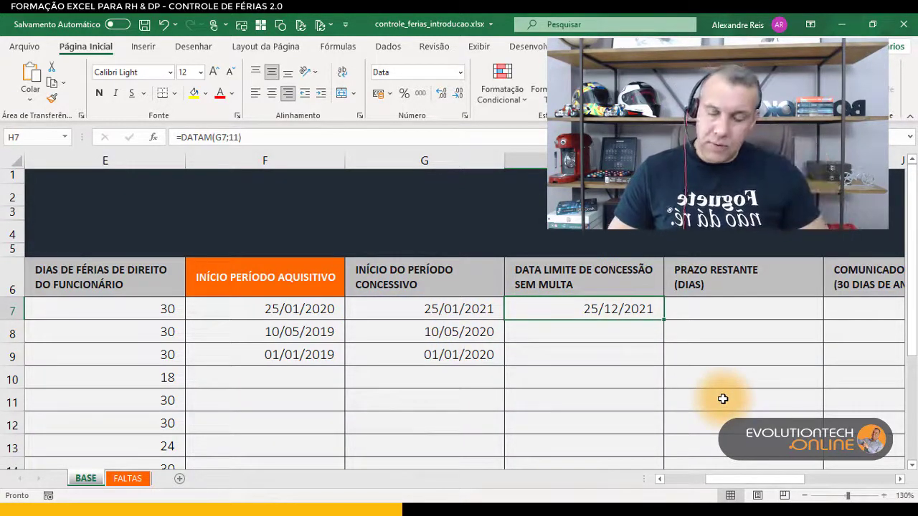
Undo and redo the DATAM entry in H7 to compare its date with the G7+11*30 result.
key(ctrl+z)
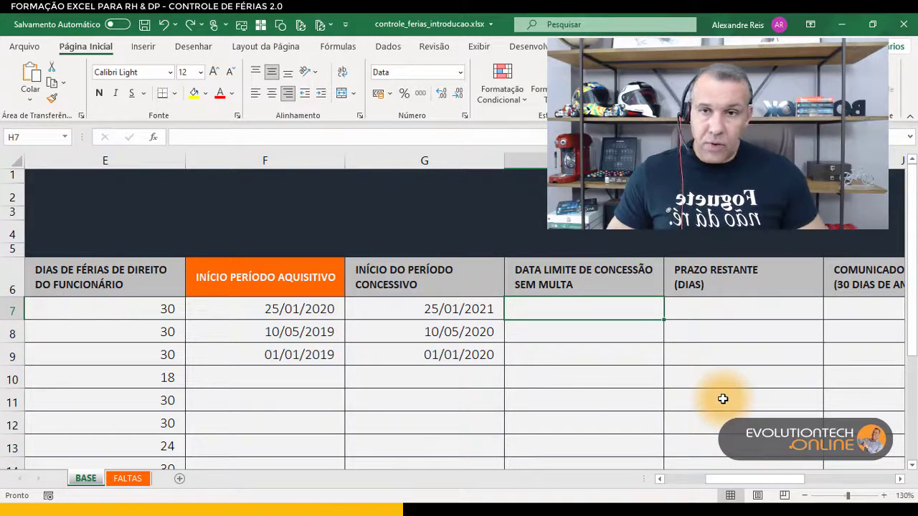
click(190, 24)
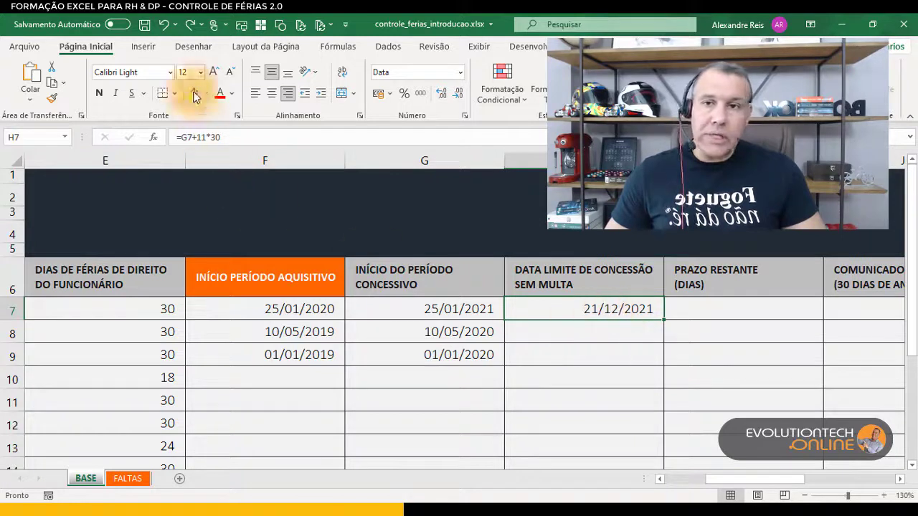
click(190, 24)
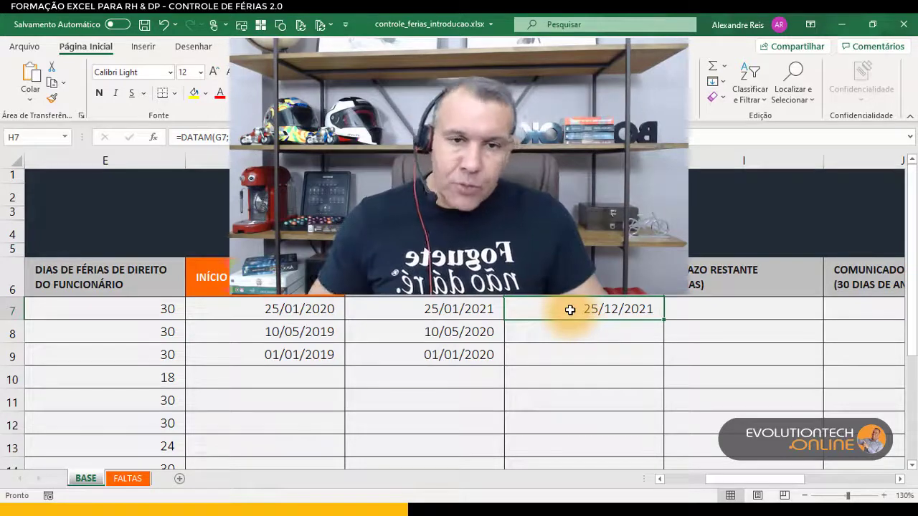
Test -11 as the months argument of the DATAM formula in H7 and restore it to 11.
double_click(570, 312)
drag(569, 310, 592, 309)
click(590, 310)
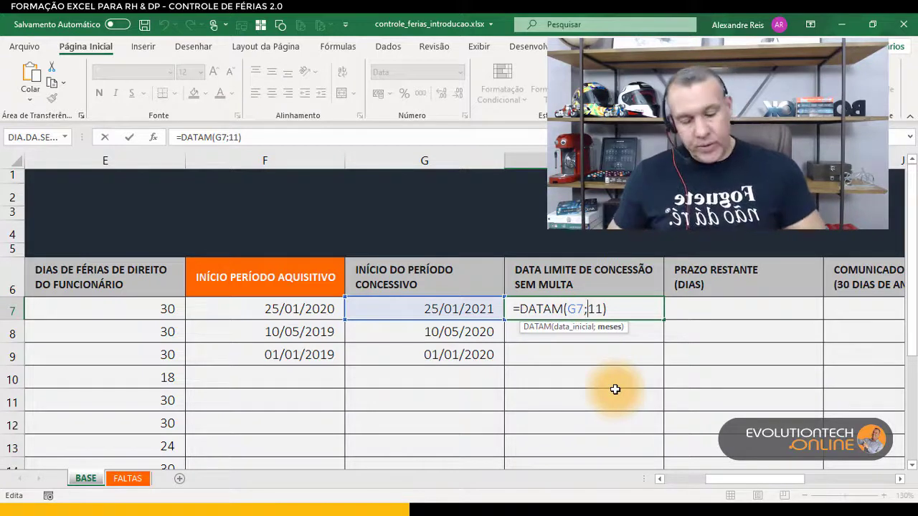
text(-)
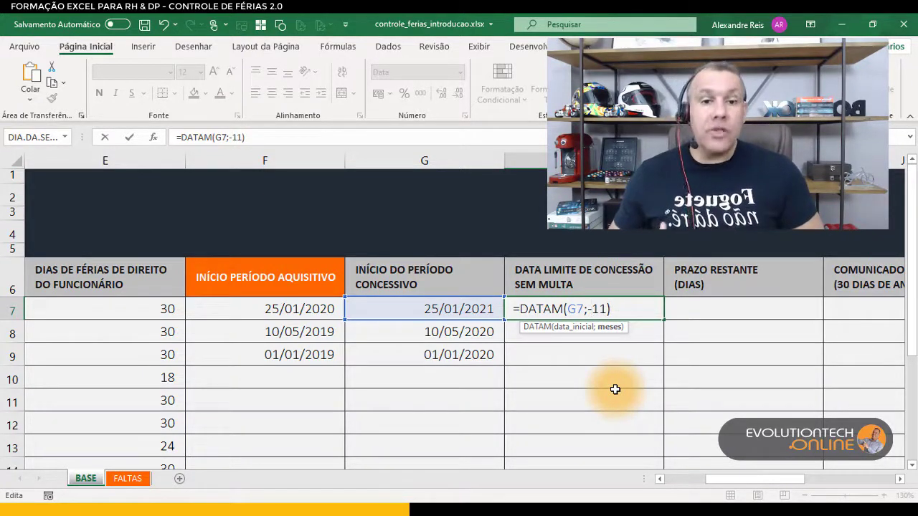
key(Return)
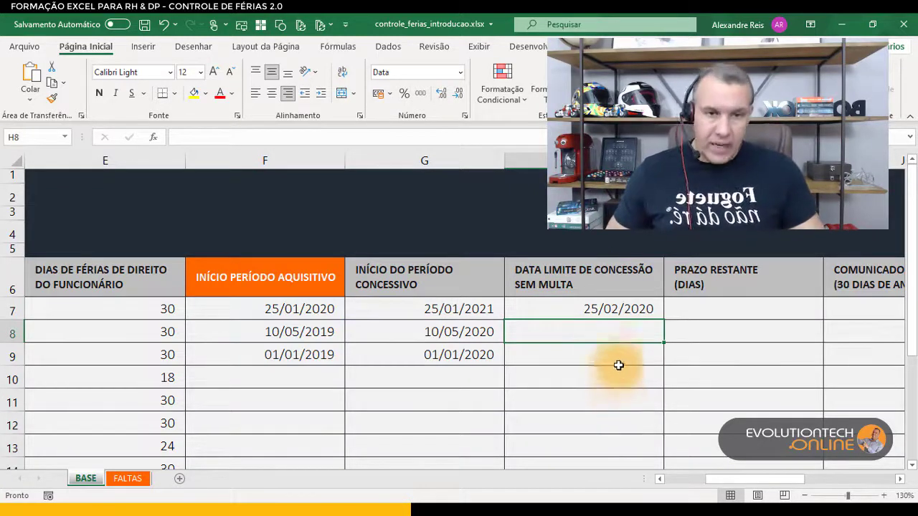
double_click(593, 308)
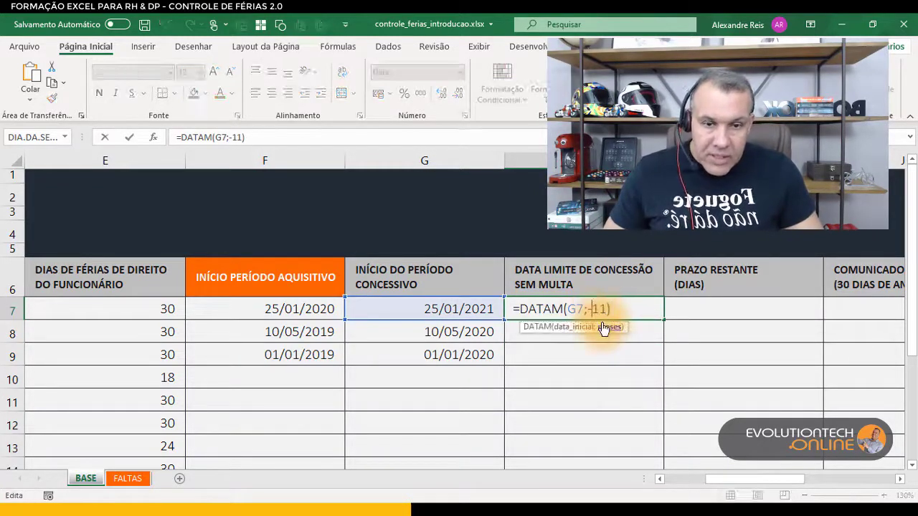
key(Return)
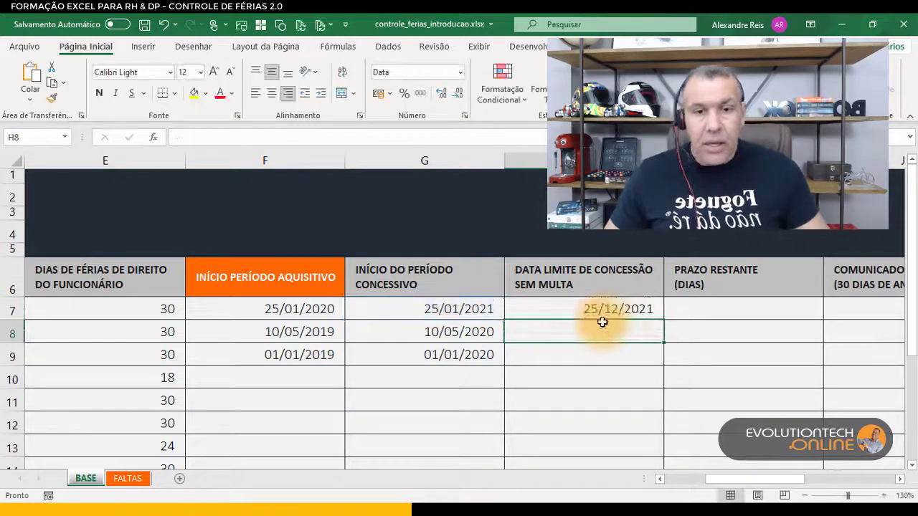
Fill the DATAM formula from H7 down the DATA LIMITE DE CONCESSÃO SEM MULTA column and check the rows without a concession start.
click(636, 309)
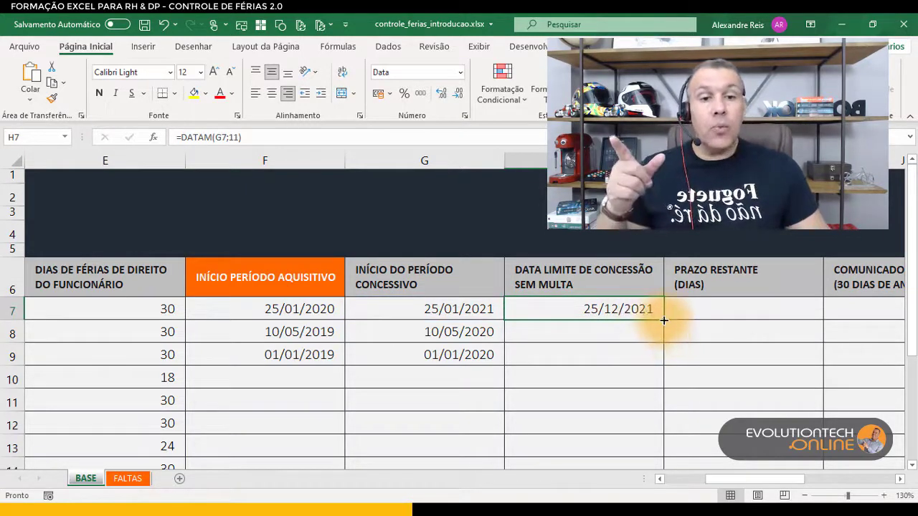
double_click(666, 320)
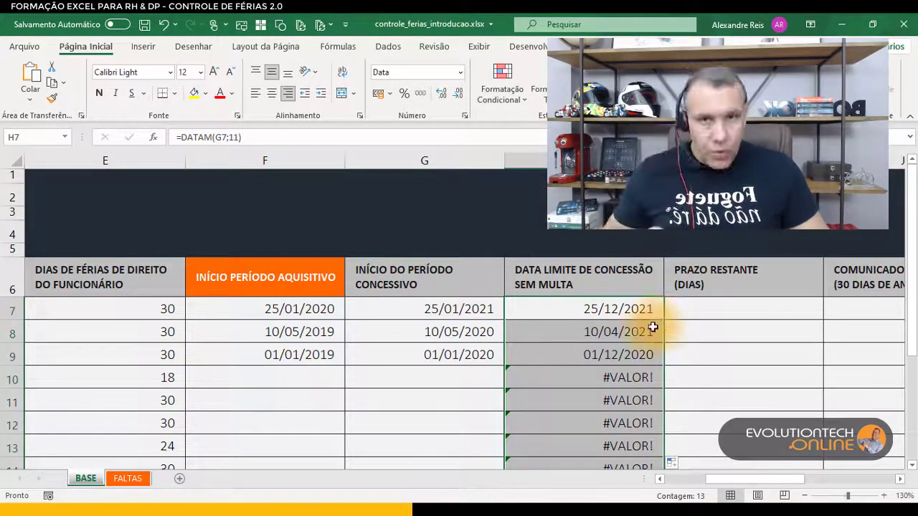
click(629, 336)
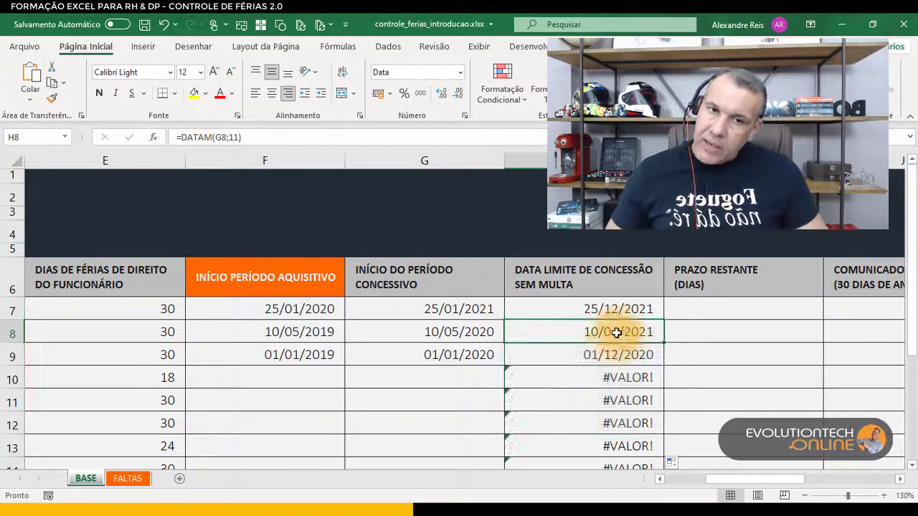
click(624, 377)
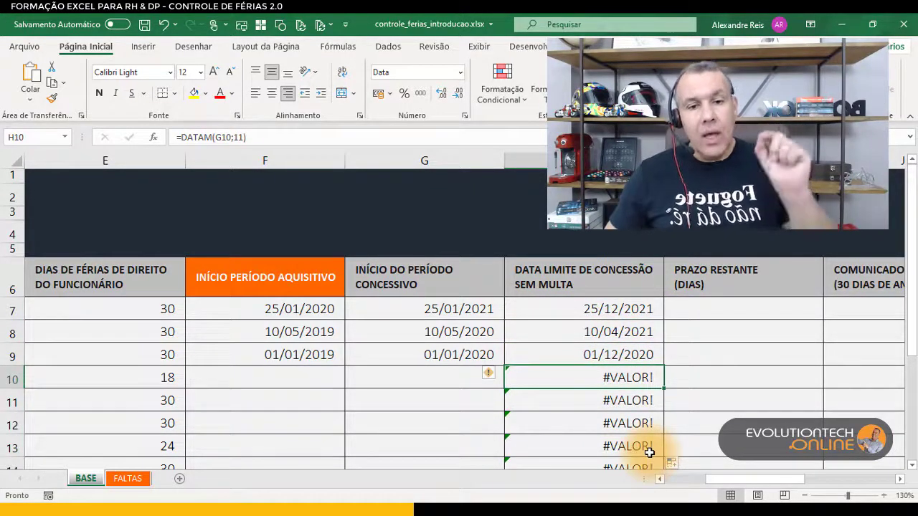
click(405, 380)
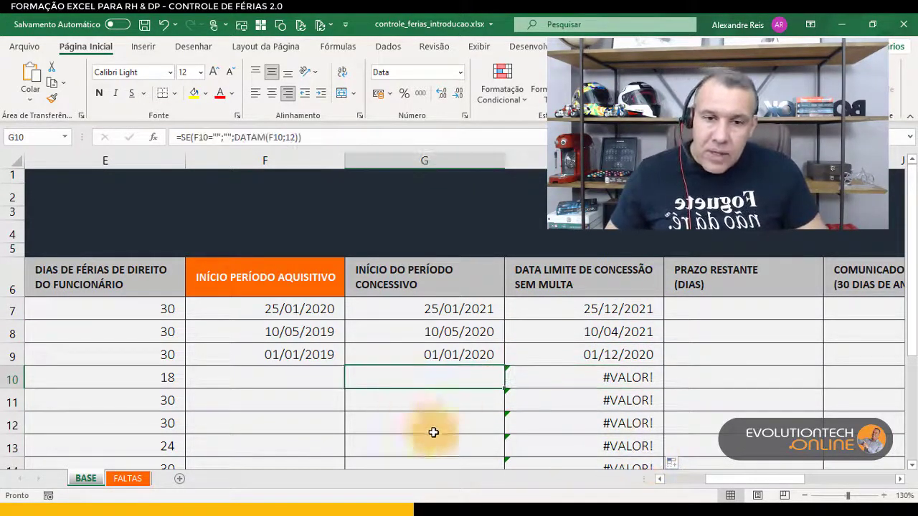
Copy the =SE(F7="";""; portion of the formula in G7 and leave that formula as it is.
double_click(488, 309)
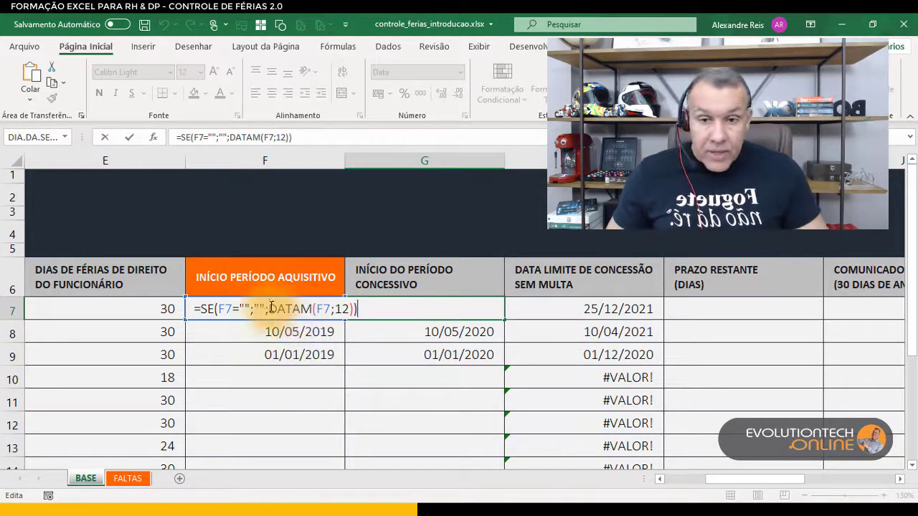
drag(267, 308, 200, 318)
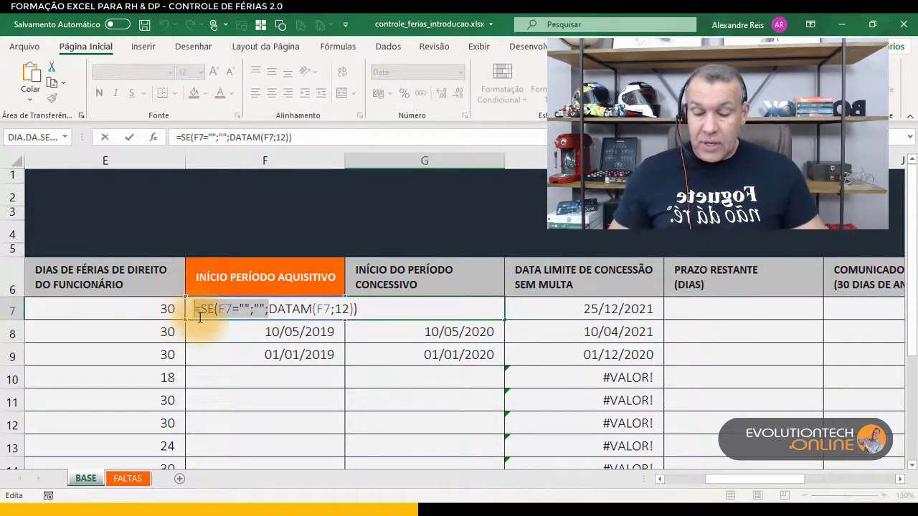
key(Escape)
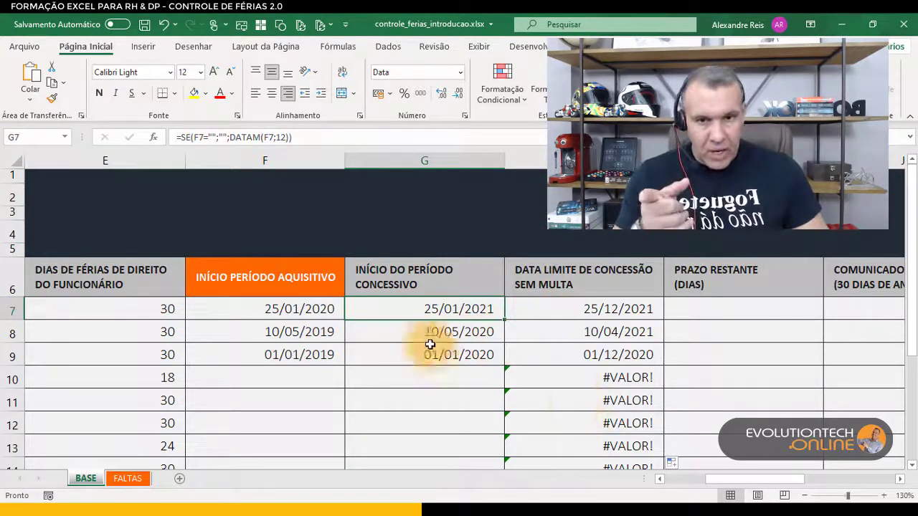
click(300, 373)
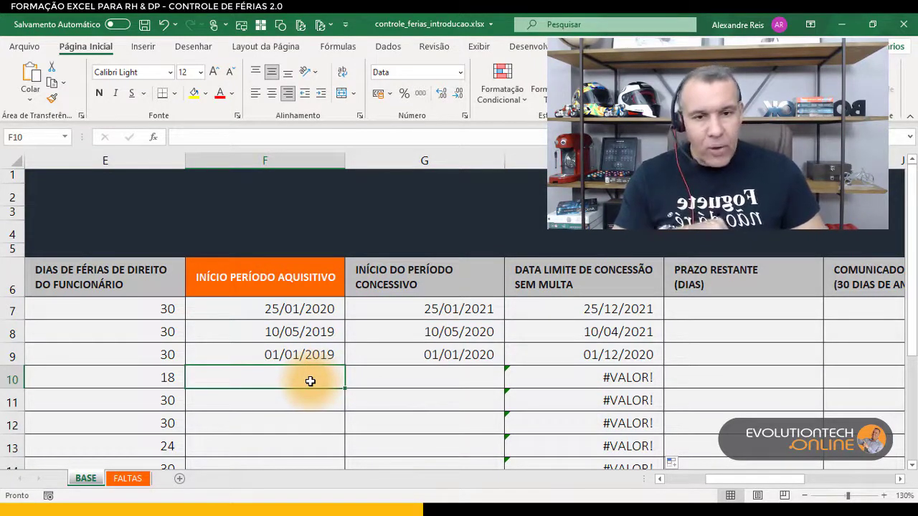
double_click(563, 306)
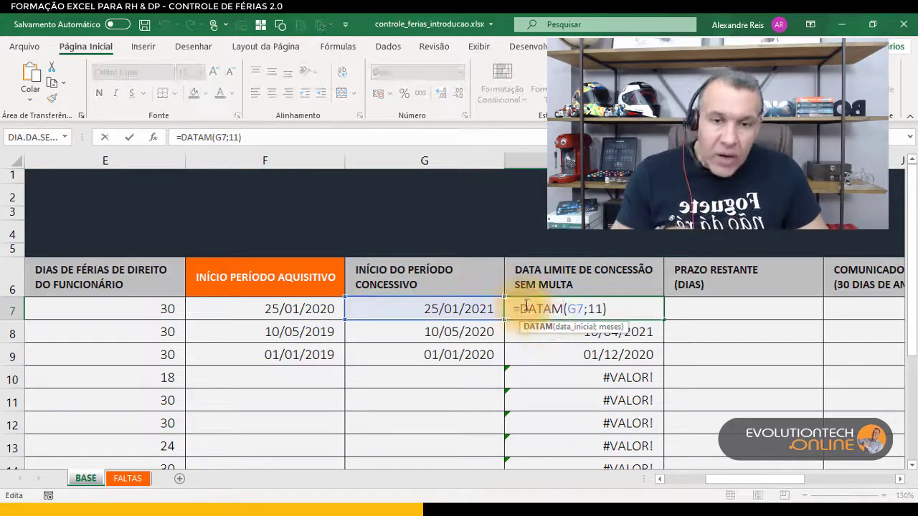
mouse_move(477, 510)
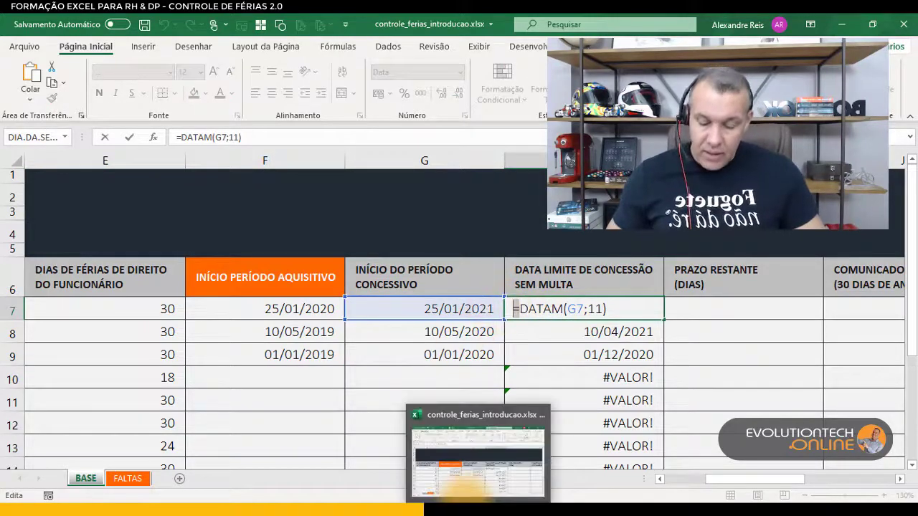
text(=SE(F7="";"";)
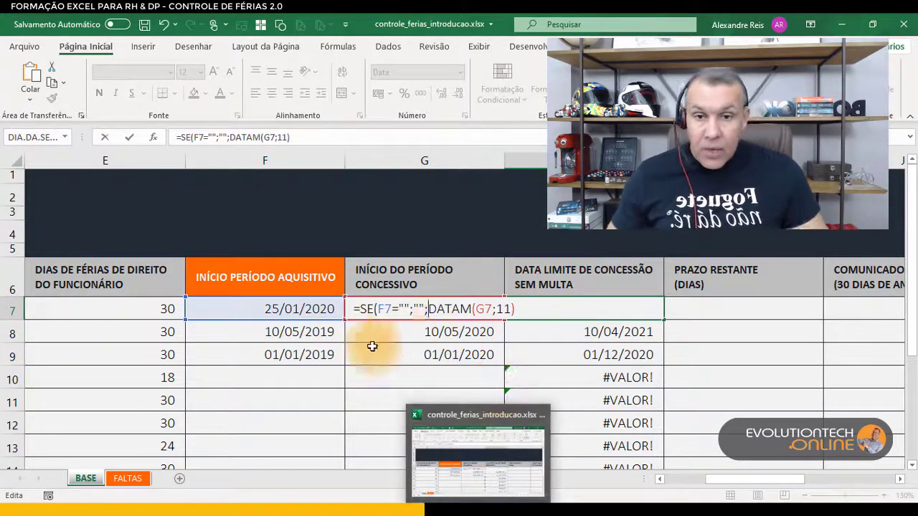
key(Escape)
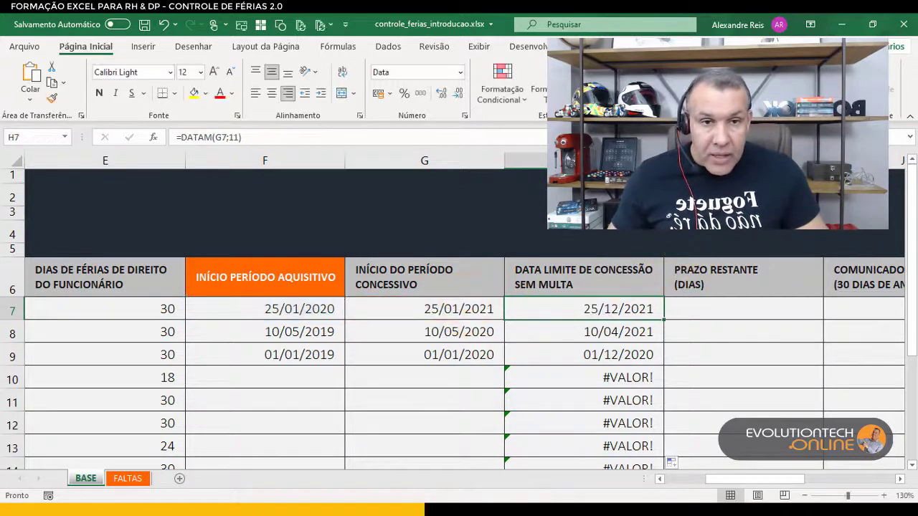
Widen column H and wrap the H7 formula in the blank test, making it =SE(F7="";"";DATAM(G7;11)).
drag(664, 161, 793, 160)
double_click(656, 310)
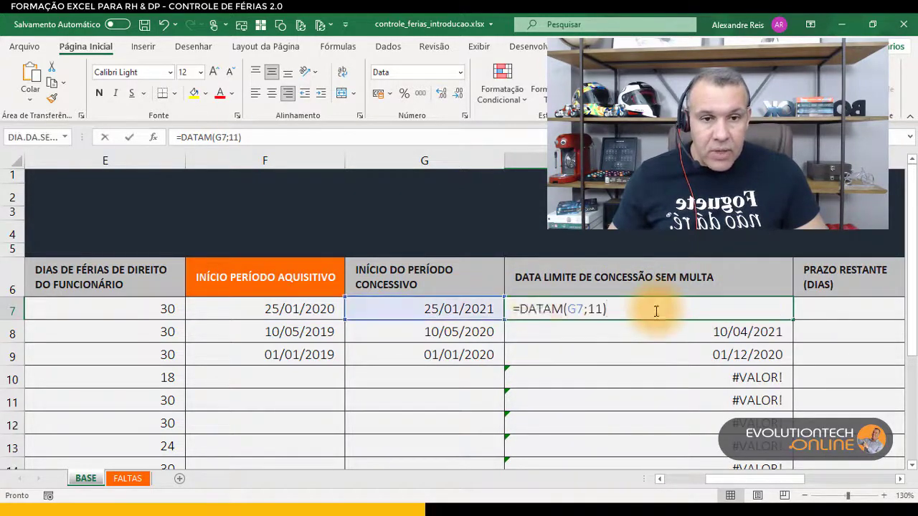
click(518, 309)
text(SE(F7="";"";)
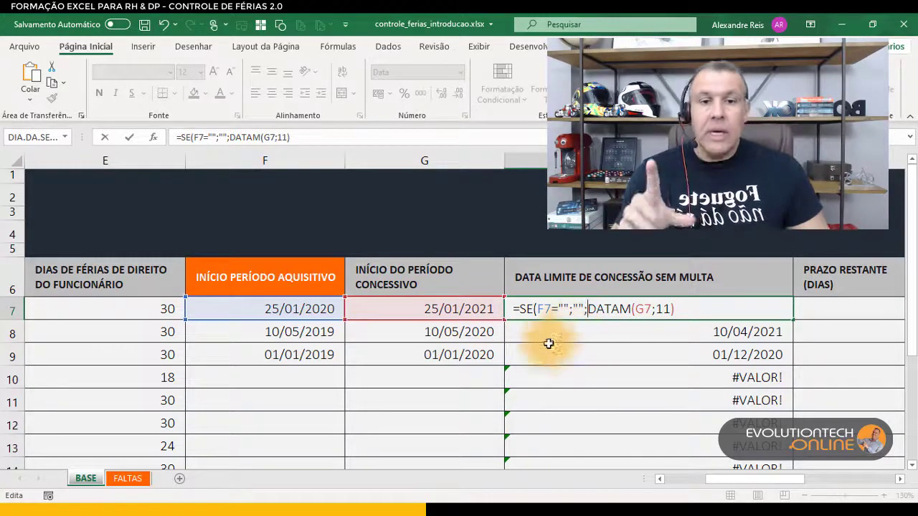
double_click(546, 308)
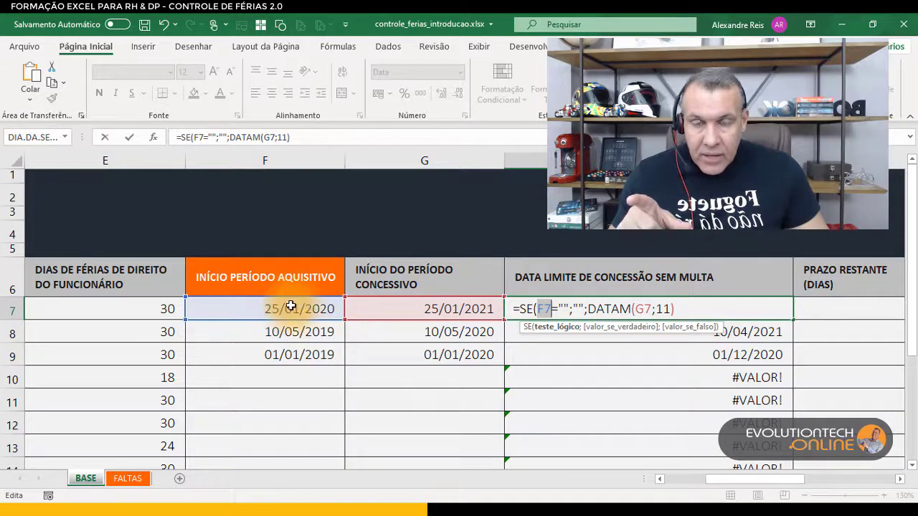
double_click(578, 308)
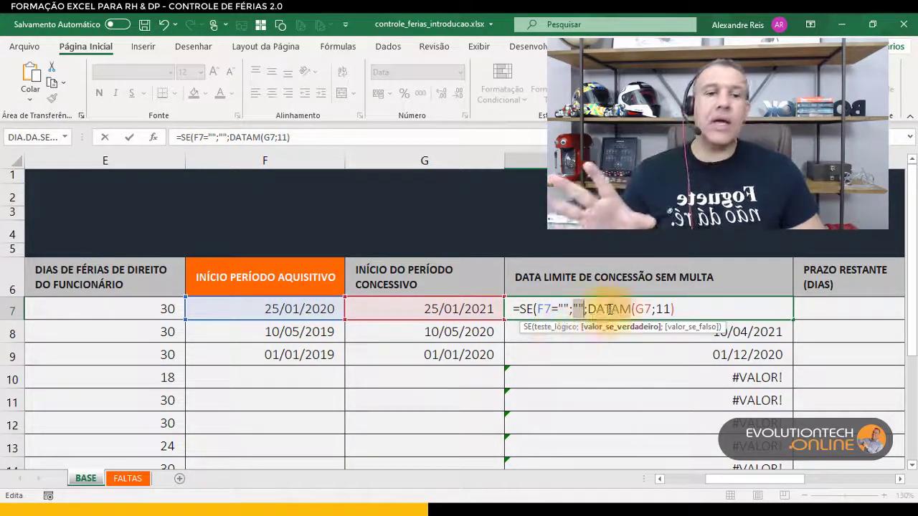
click(691, 308)
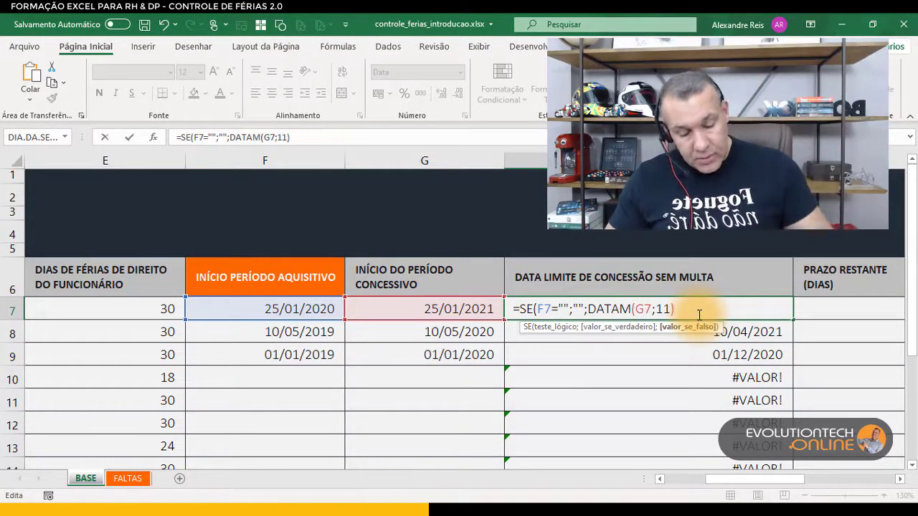
text())
key(Return)
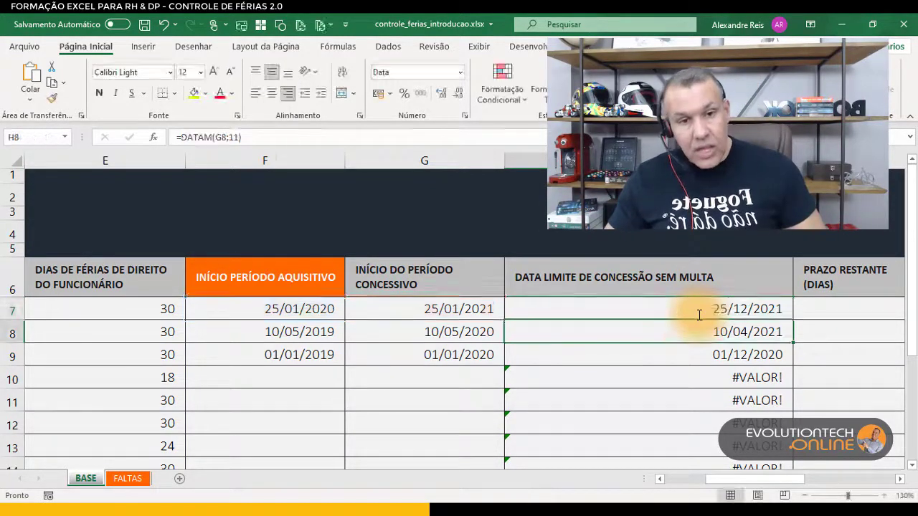
Fill the H7 formula down the DATA LIMITE DE CONCESSÃO SEM MULTA column and narrow column H so its header wraps.
click(789, 309)
double_click(793, 319)
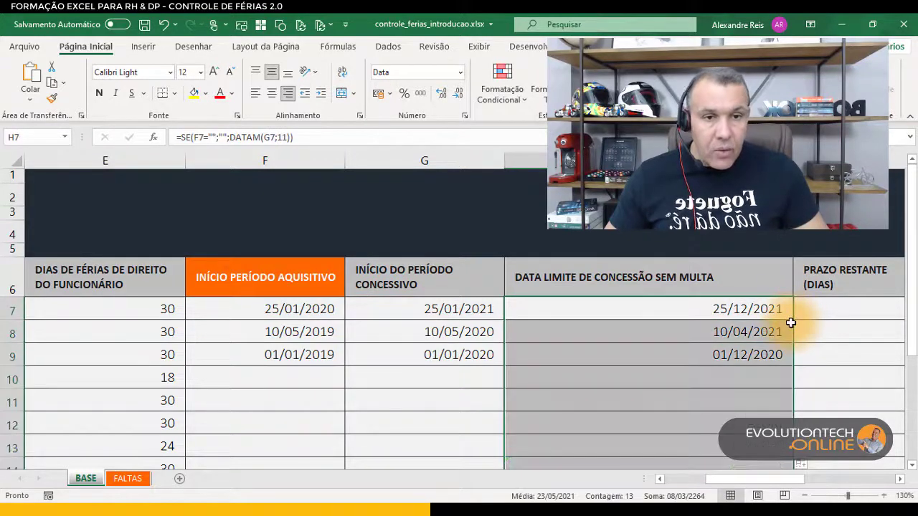
drag(793, 160, 645, 161)
click(626, 284)
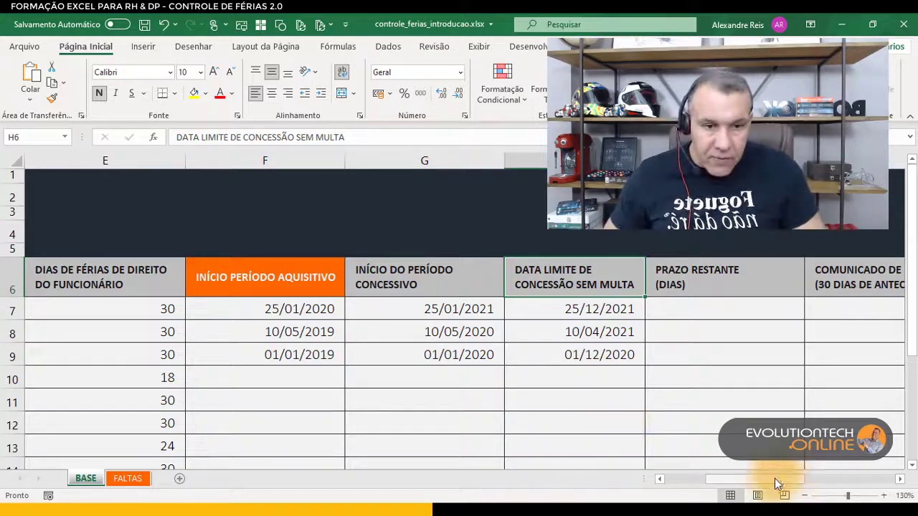
Review the employee and unjustified absence columns and inspect the PROCV formula in E7 for vacation days.
drag(777, 481, 710, 481)
click(115, 287)
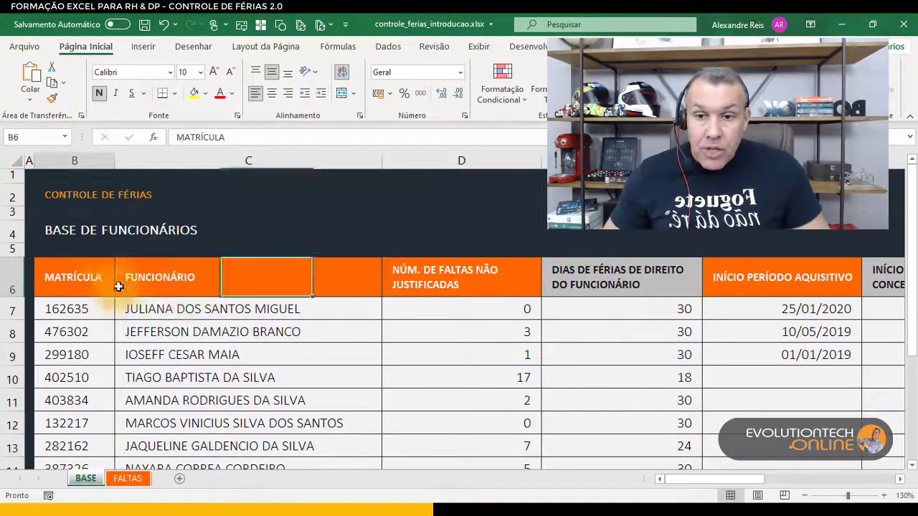
drag(119, 286, 463, 365)
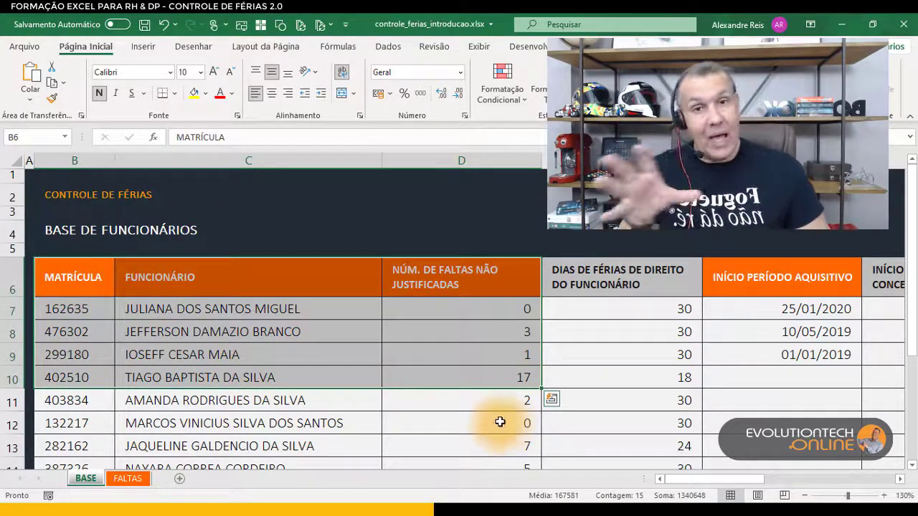
click(594, 290)
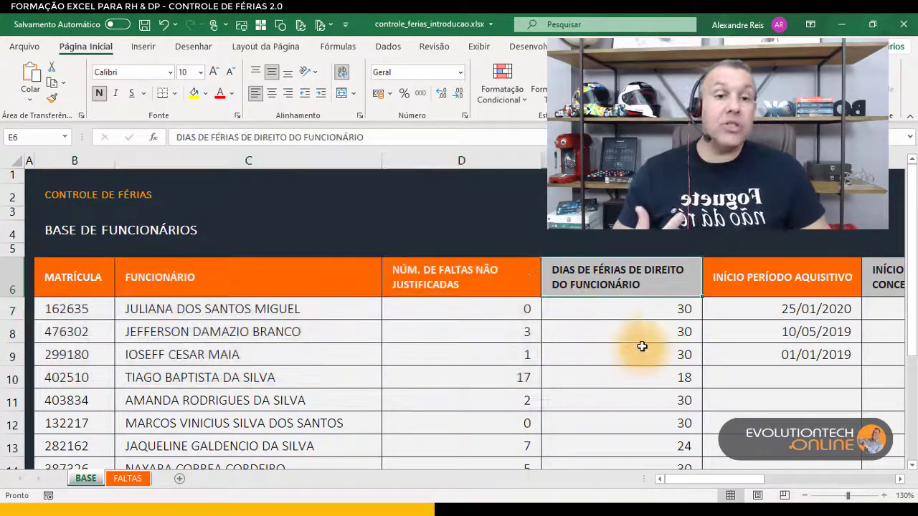
click(652, 308)
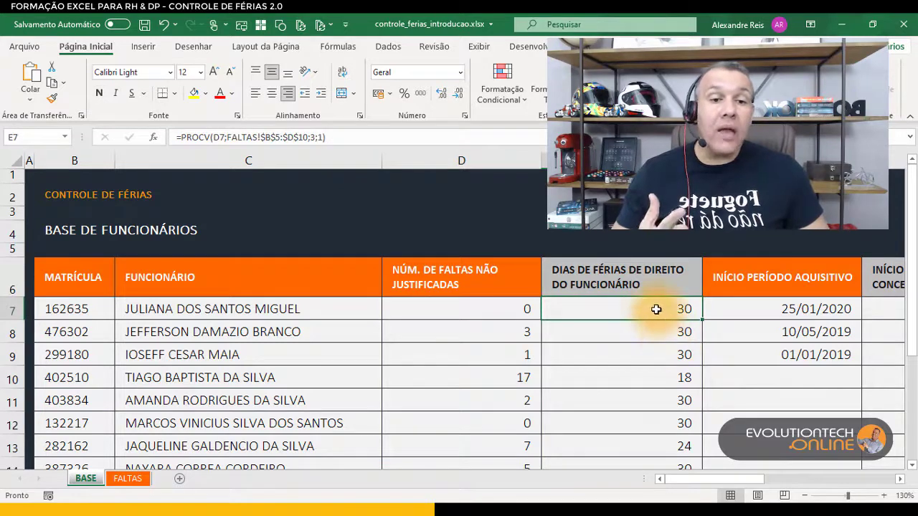
double_click(656, 309)
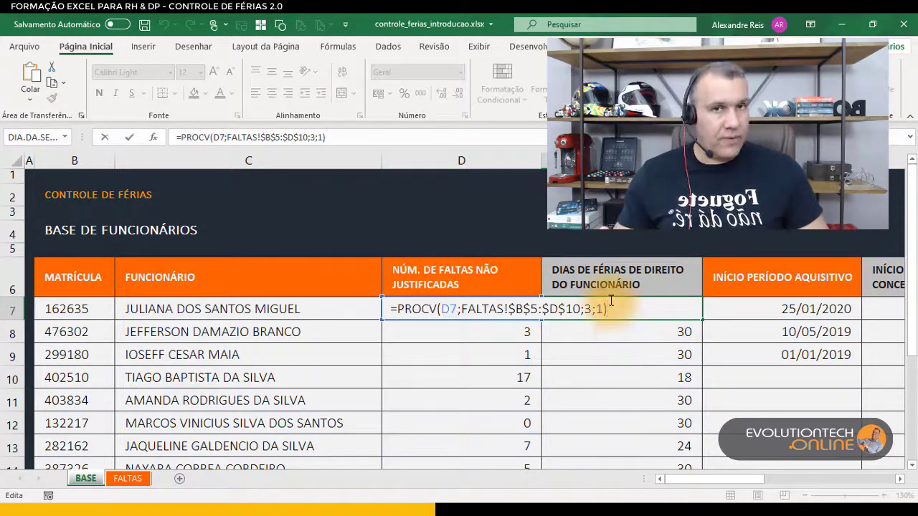
key(Escape)
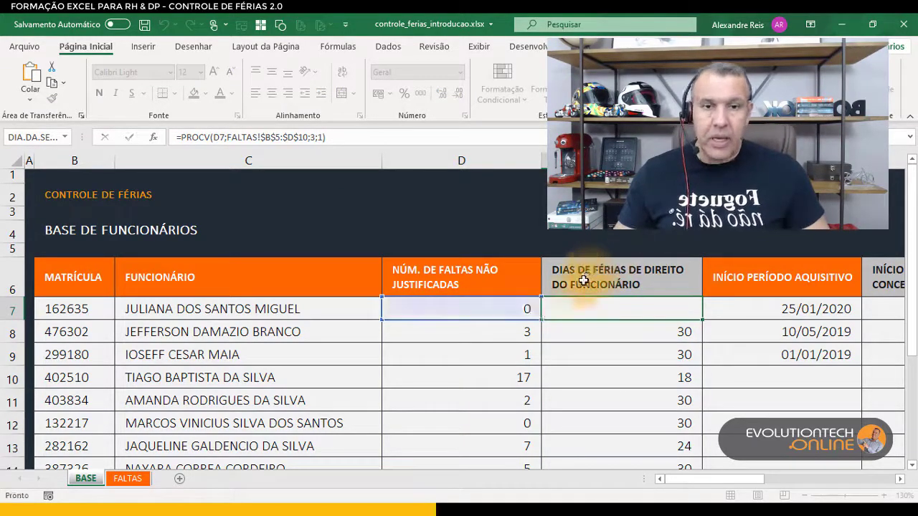
Check the INÍCIO PERÍODO AQUISITIVO dates in rows 7 to 9 and inspect the concession start formula in G7.
drag(736, 476, 762, 490)
click(460, 317)
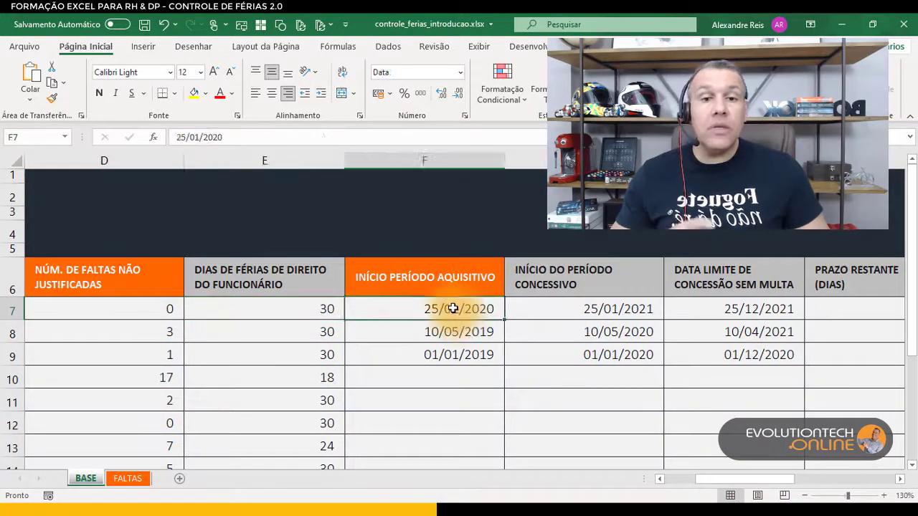
click(466, 353)
click(471, 333)
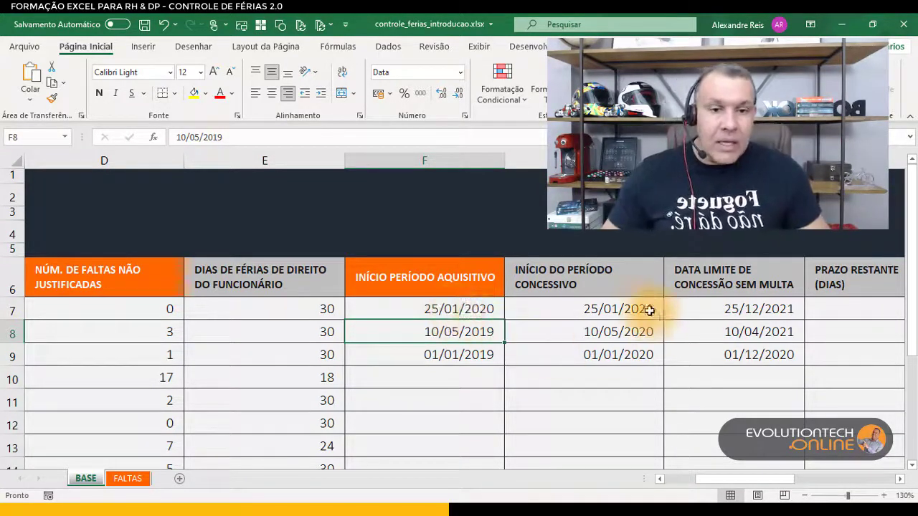
click(619, 308)
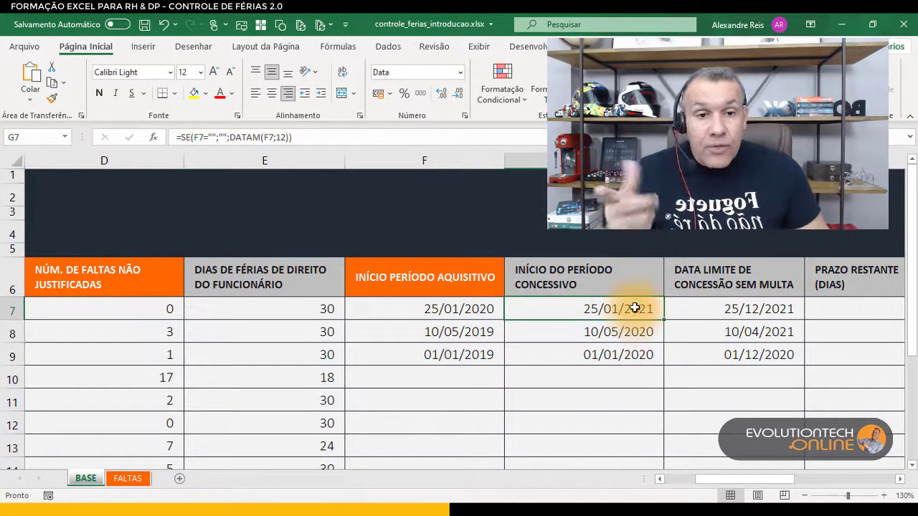
double_click(635, 305)
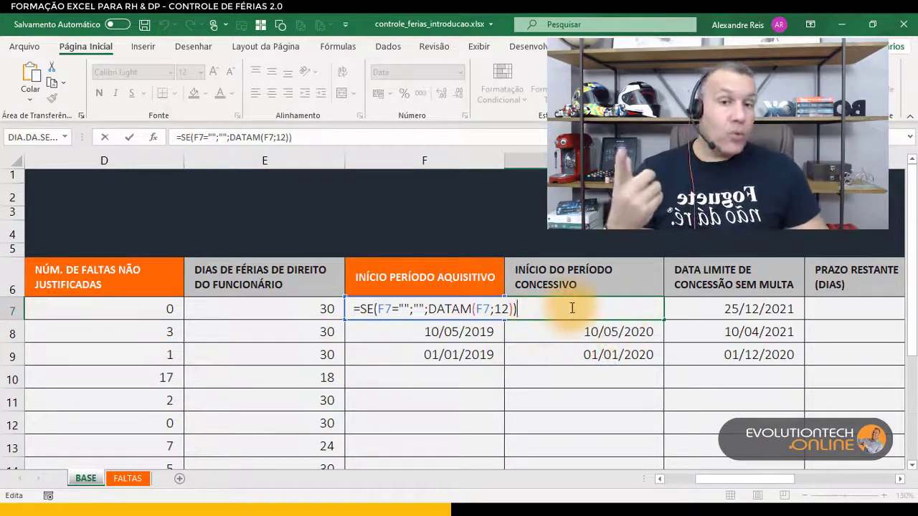
key(Escape)
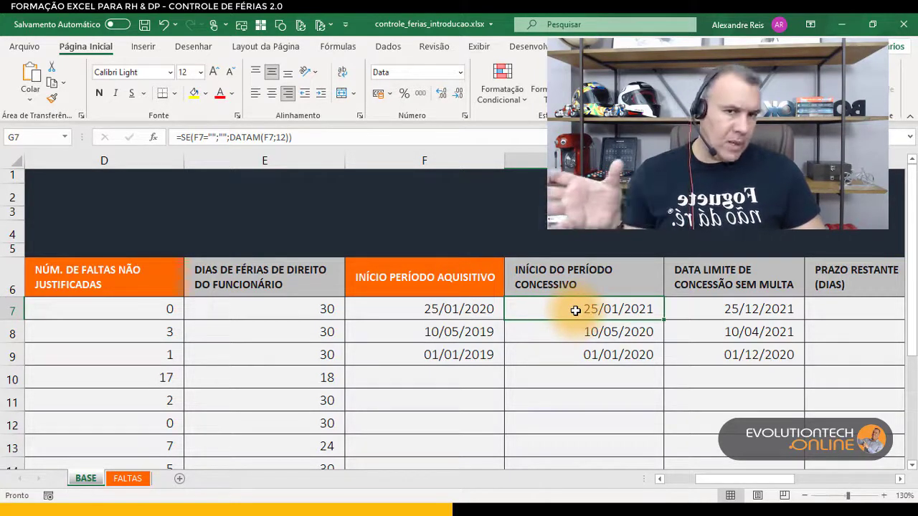
Compare the concession start dates with the penalty-free deadlines in rows 7 to 9 and locate the empty PRAZO RESTANTE column.
drag(737, 482, 748, 482)
click(631, 308)
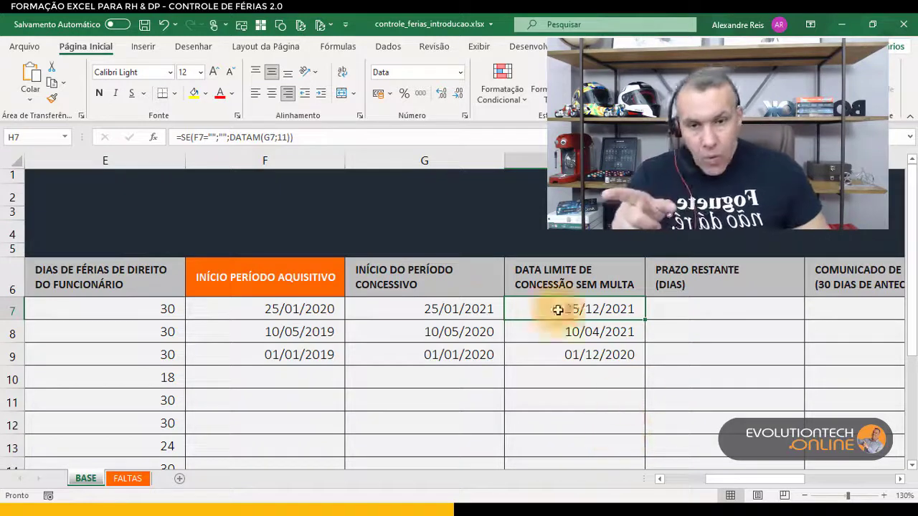
click(476, 309)
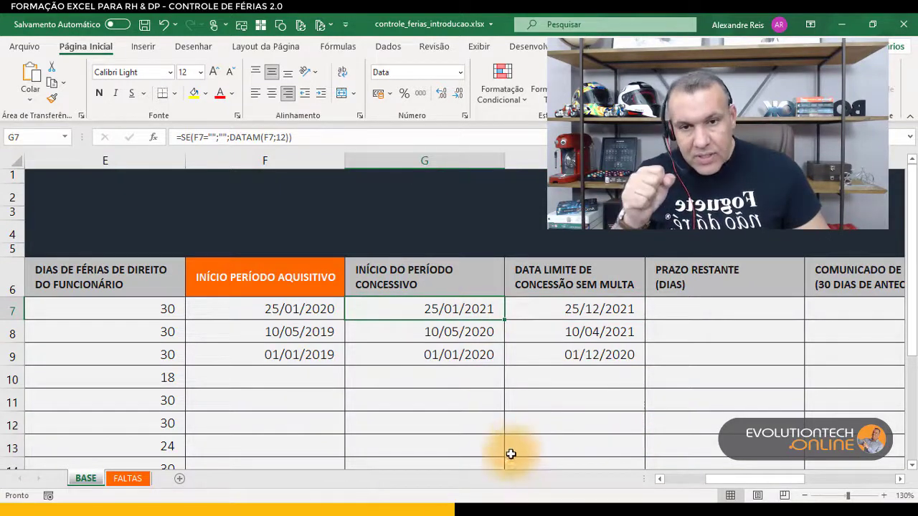
click(571, 312)
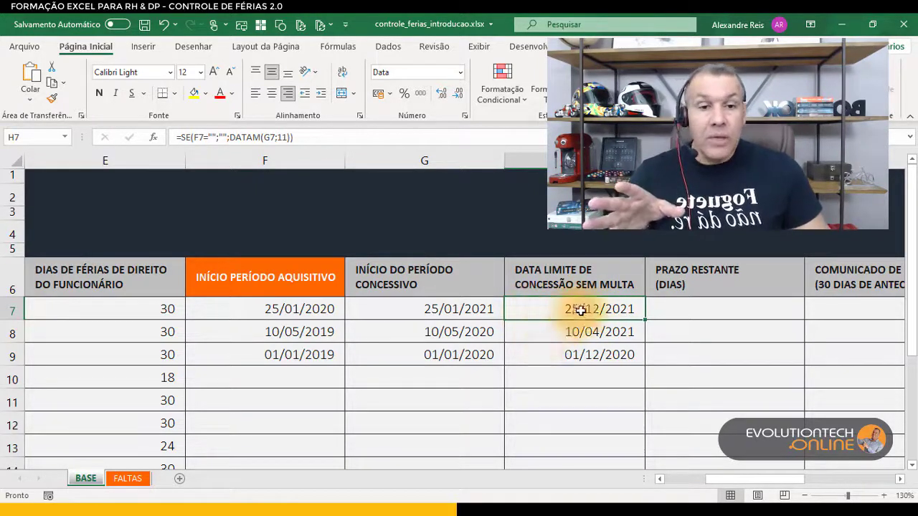
click(668, 307)
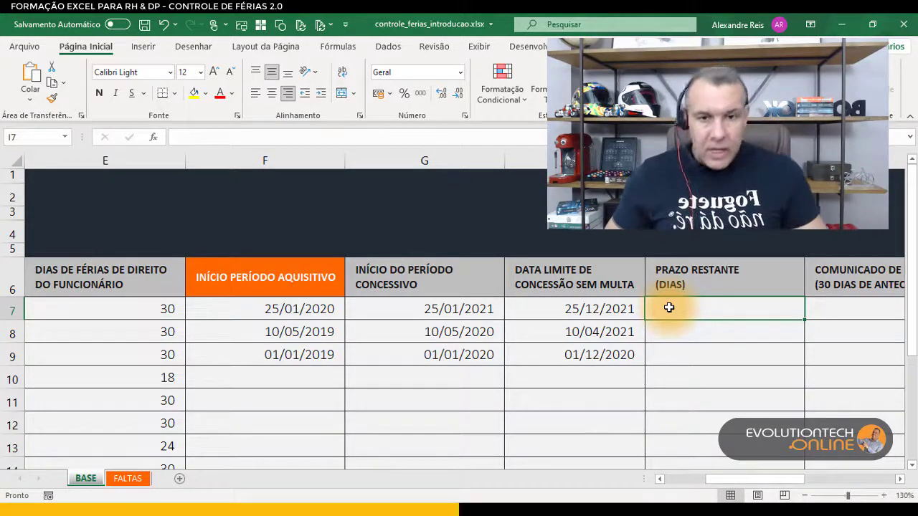
drag(430, 309, 433, 348)
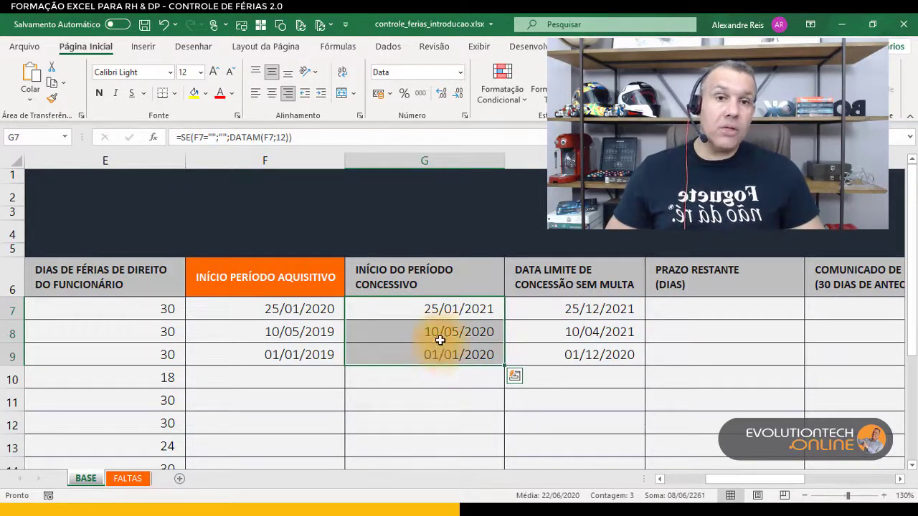
click(559, 305)
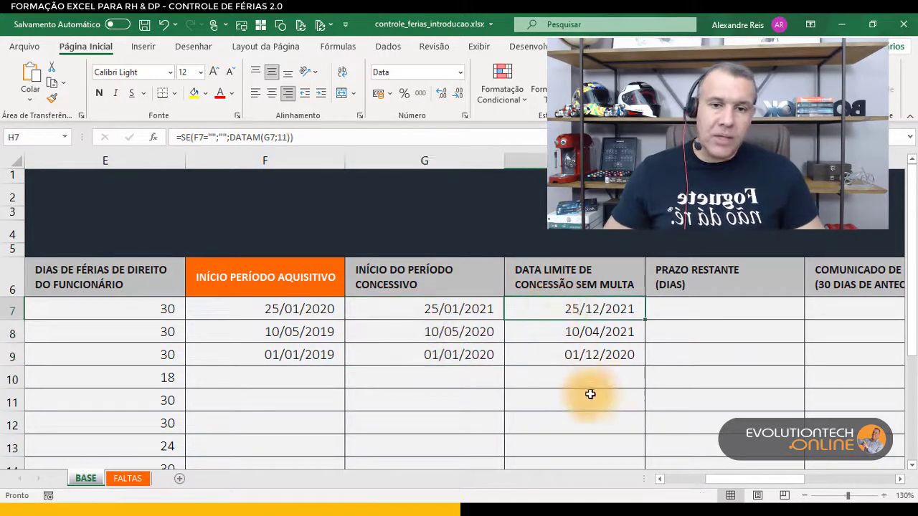
click(479, 307)
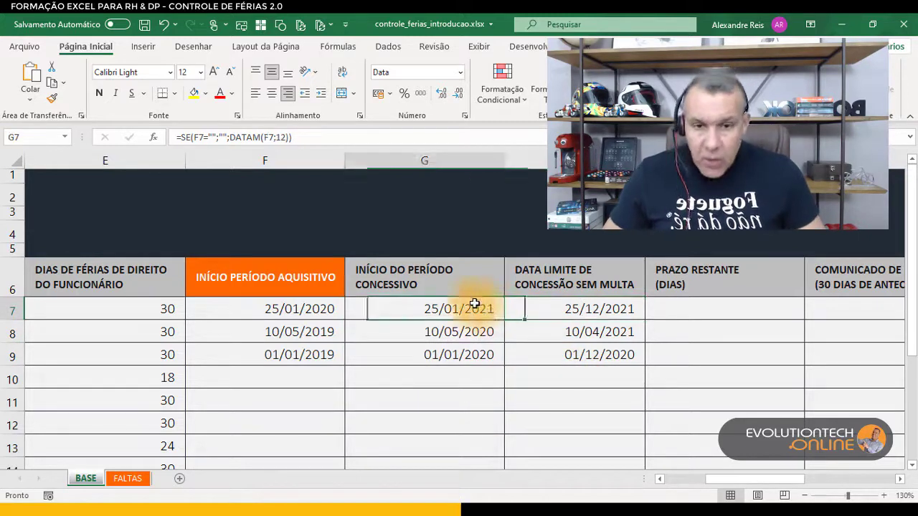
click(482, 332)
click(593, 357)
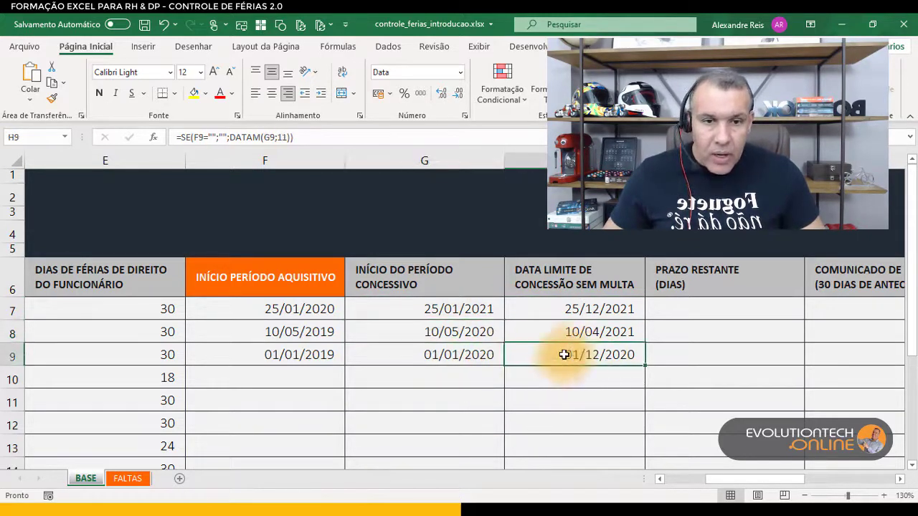
Compare the concession start and penalty-free deadline dates in rows 8 and 9.
click(545, 332)
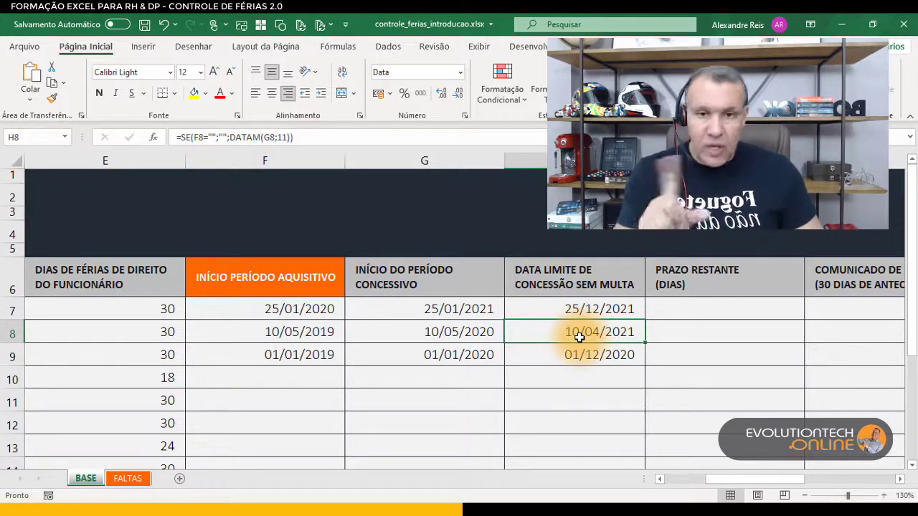
click(475, 356)
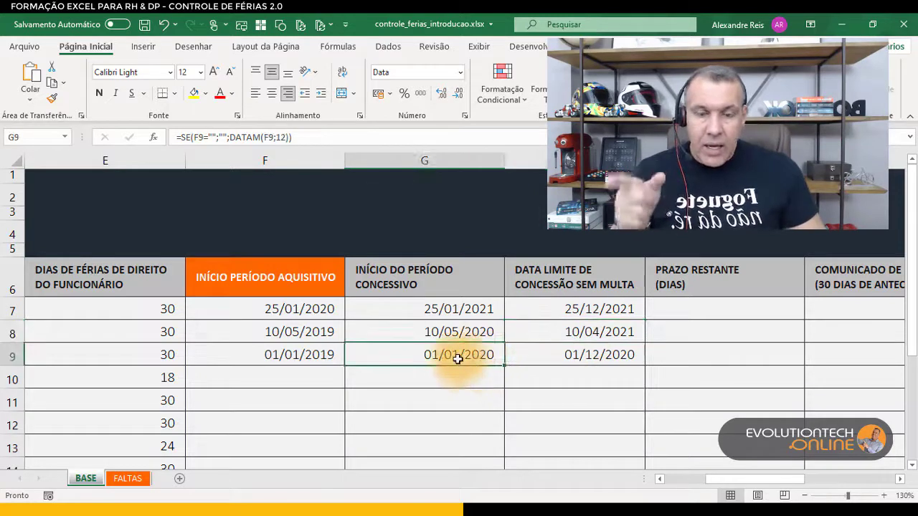
drag(471, 356, 528, 357)
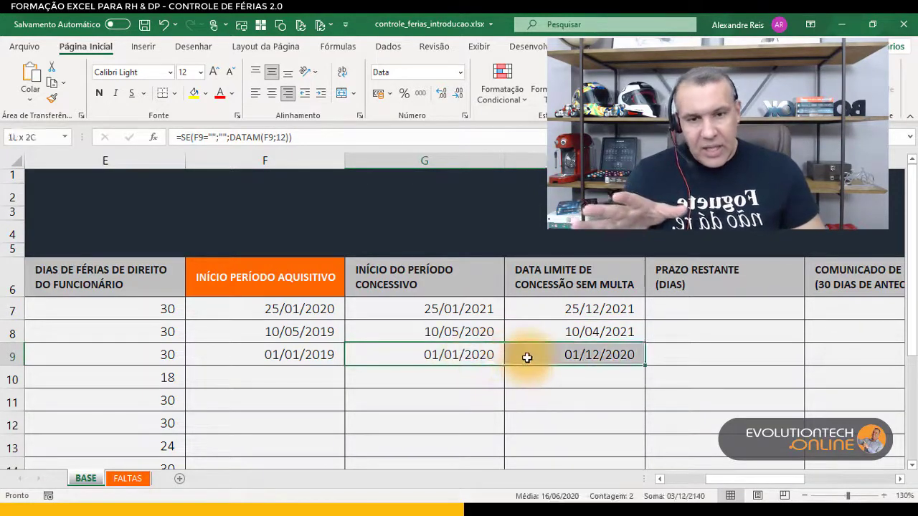
click(601, 361)
Enter the formula =H7-HOJE() in I7 under PRAZO RESTANTE (DIAS) to calculate the days left until the penalty-free deadline.
click(677, 310)
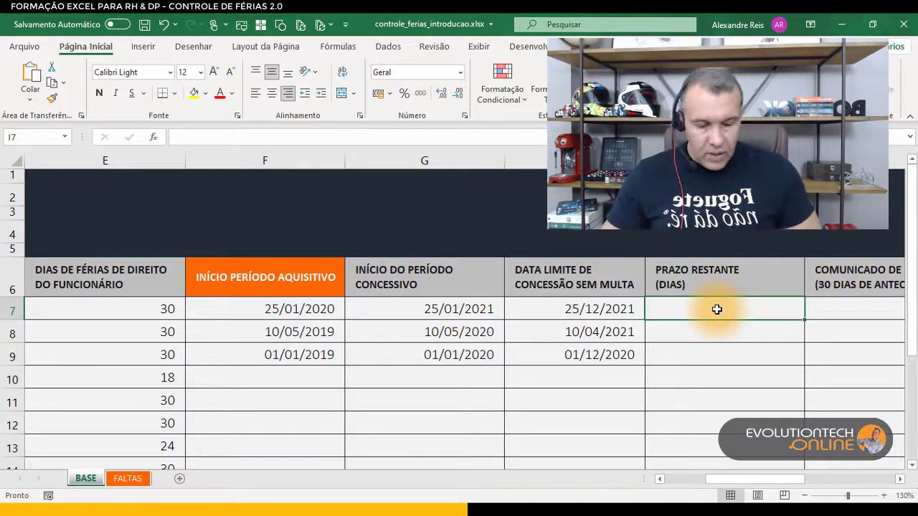
text(=)
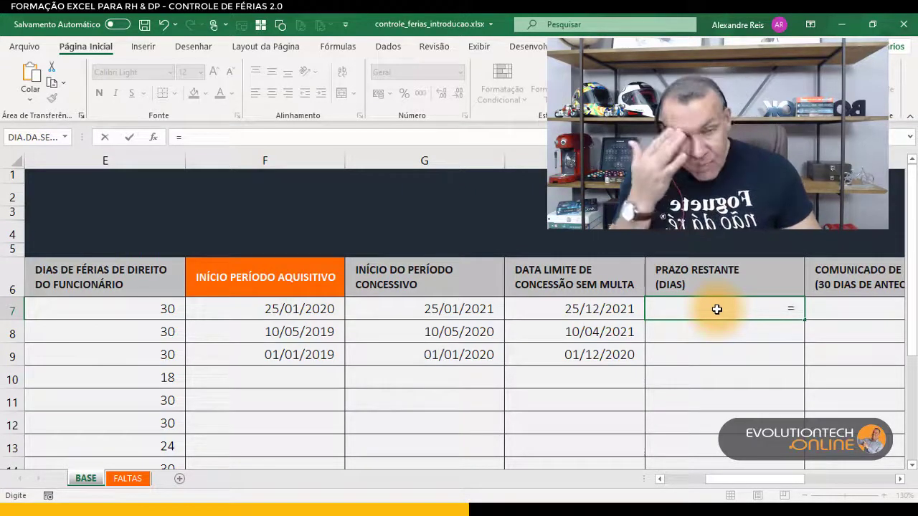
click(601, 313)
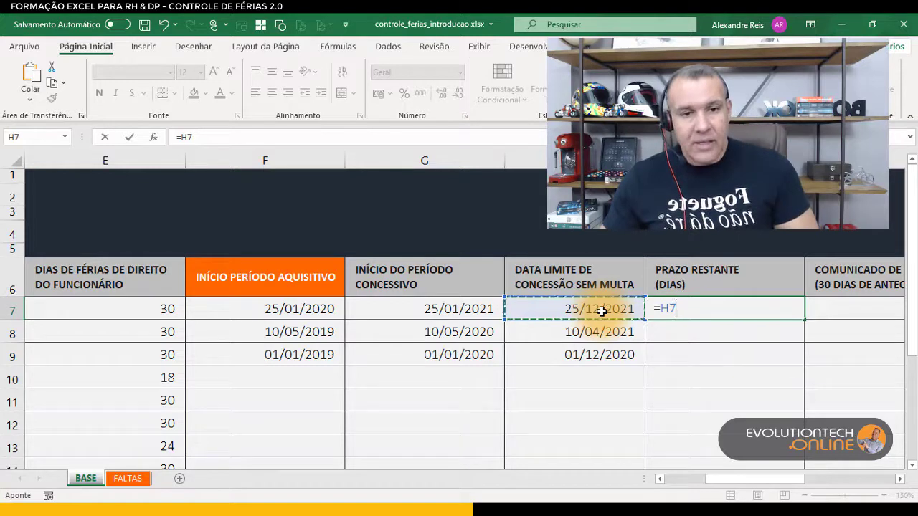
text(-HO)
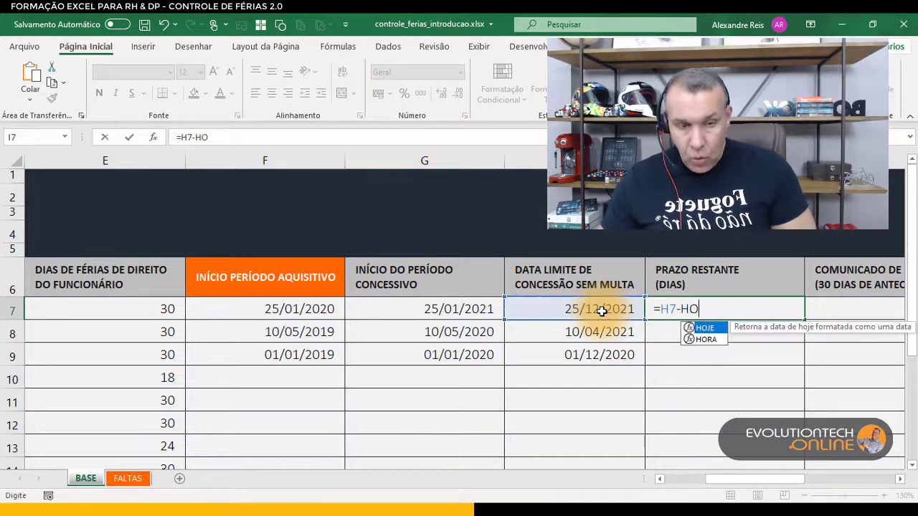
text(JE())
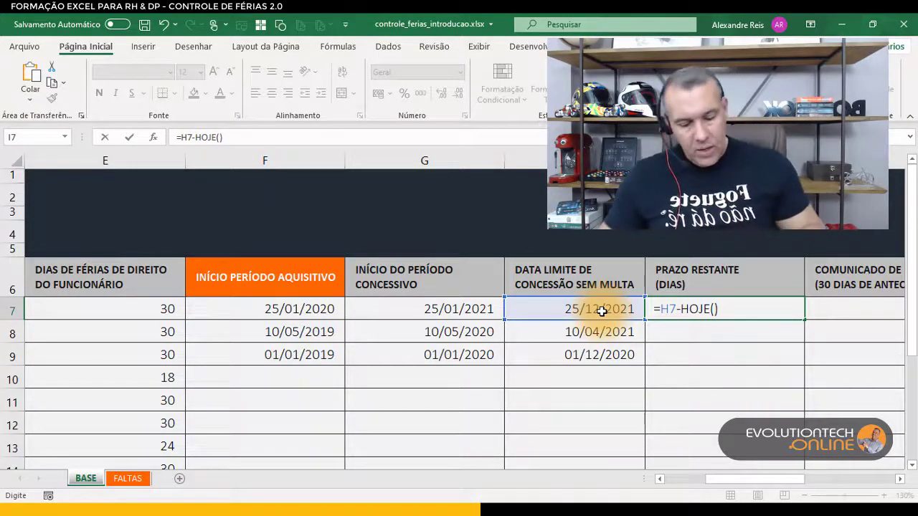
key(Return)
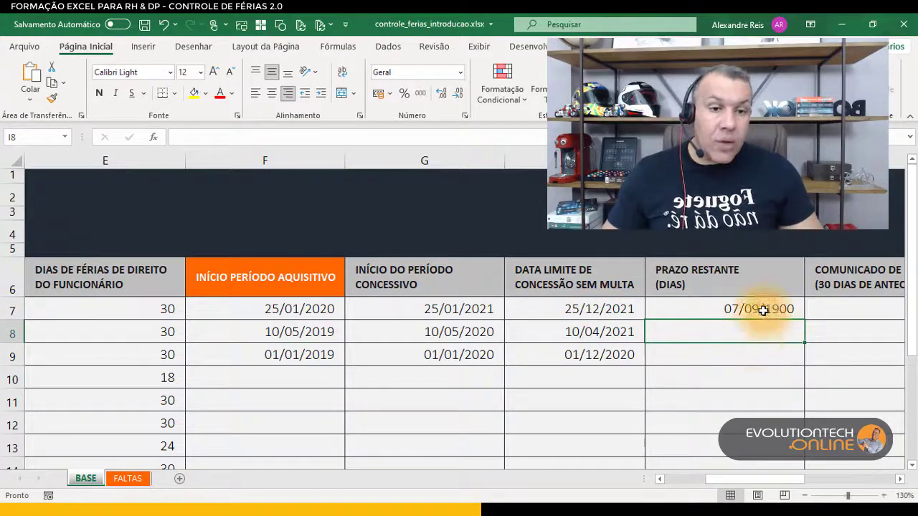
Format I7 as Geral and fill its formula down the PRAZO RESTANTE (DIAS) column.
click(734, 310)
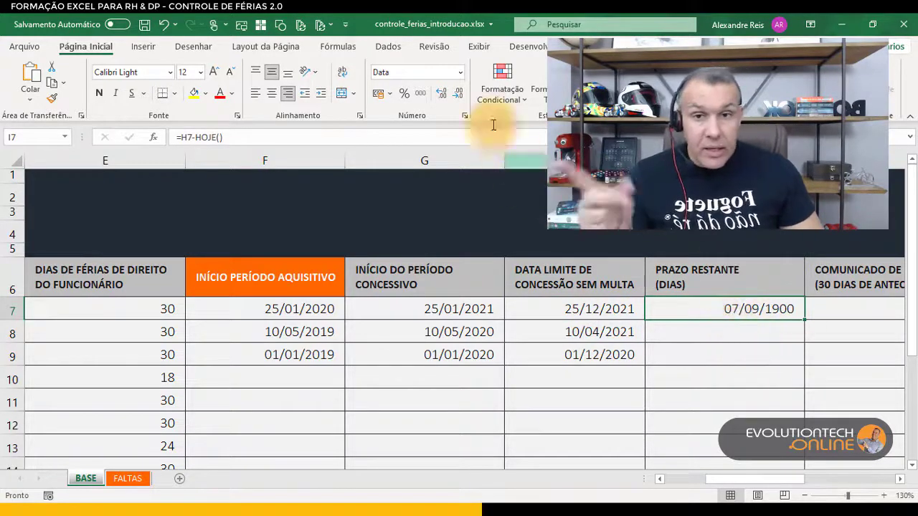
click(458, 73)
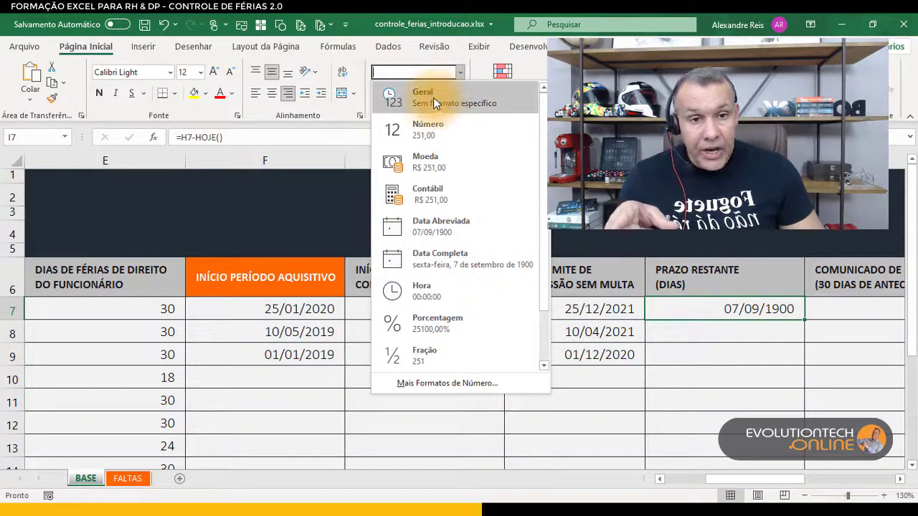
click(436, 104)
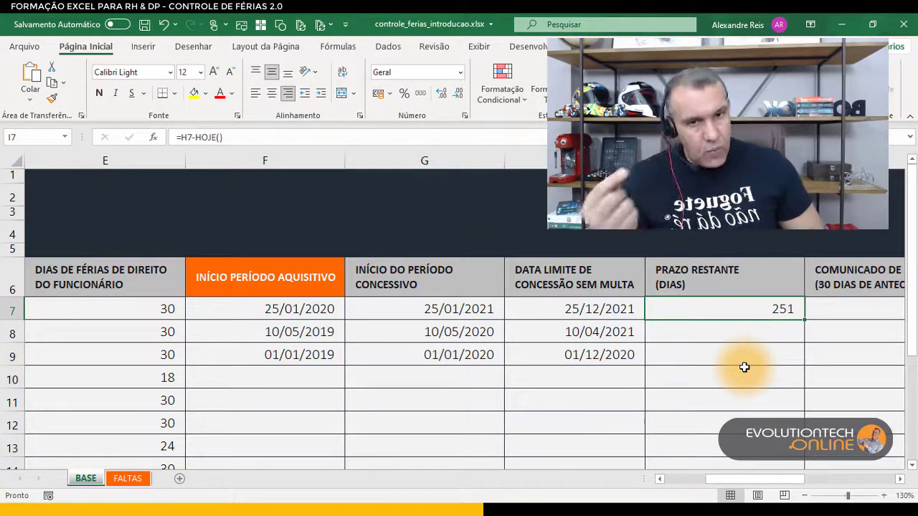
double_click(804, 320)
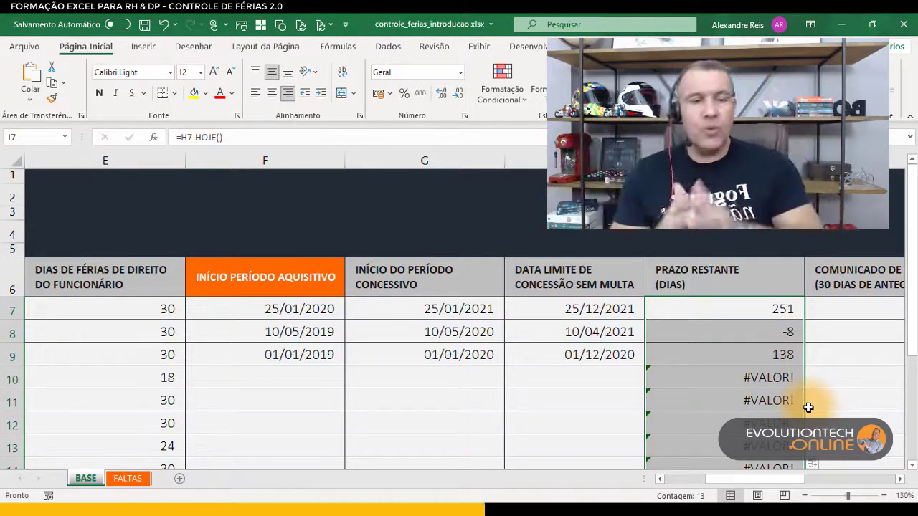
Inspect the remaining-days formula in I7 and leave it as it is.
click(779, 304)
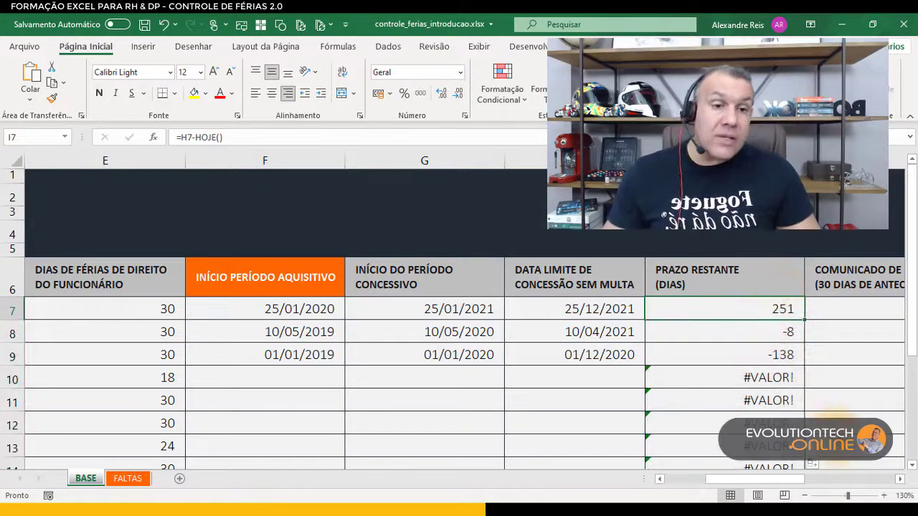
double_click(748, 316)
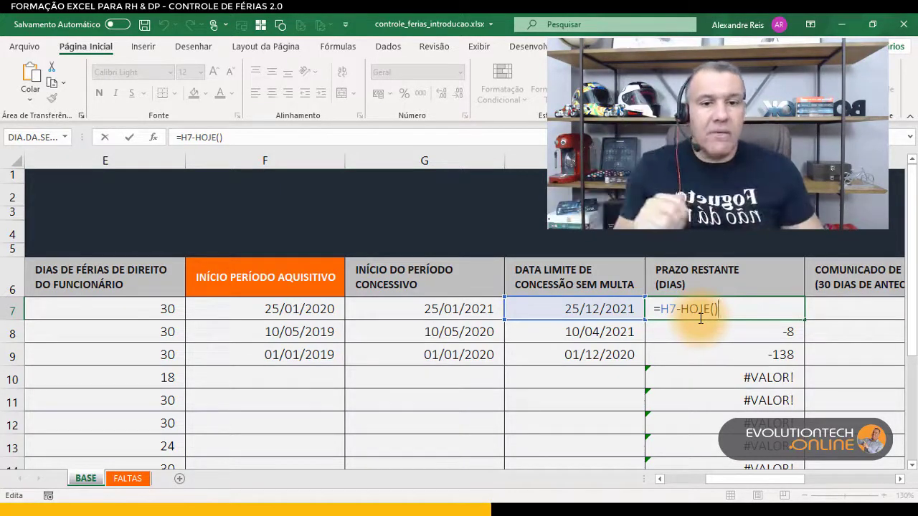
key(Return)
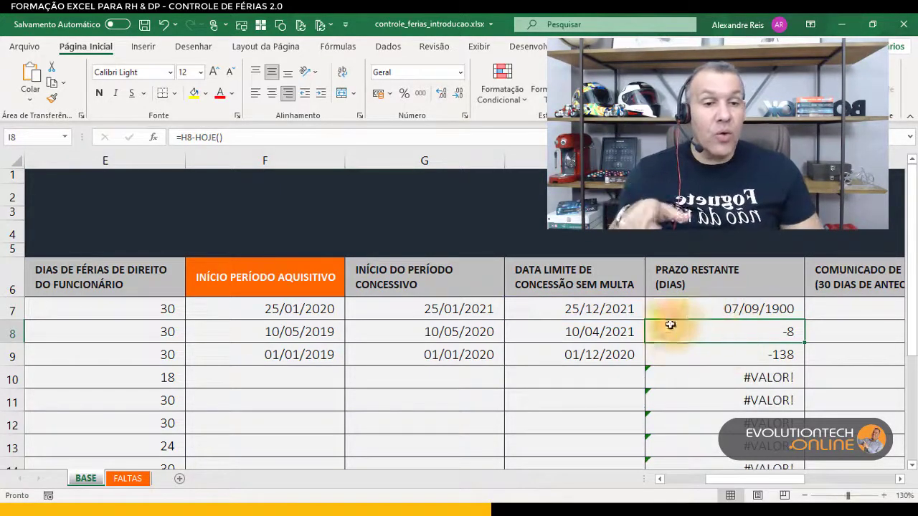
click(609, 334)
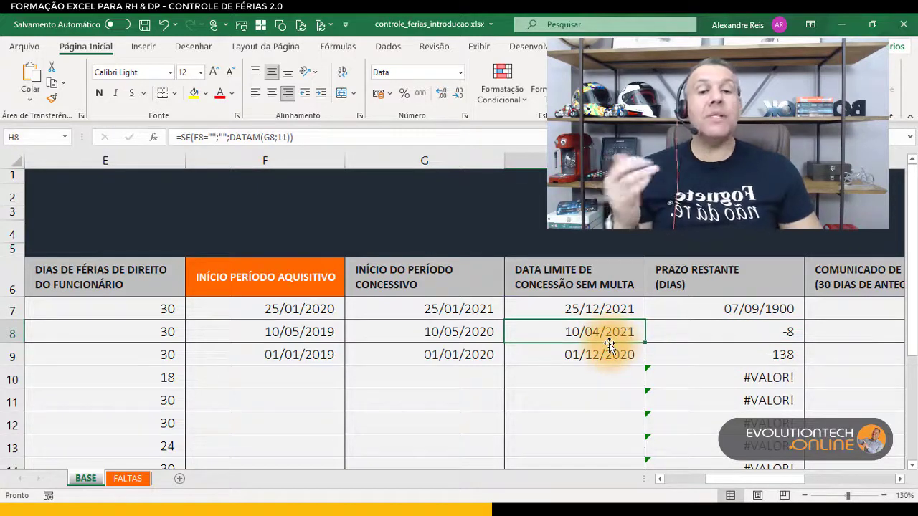
click(719, 330)
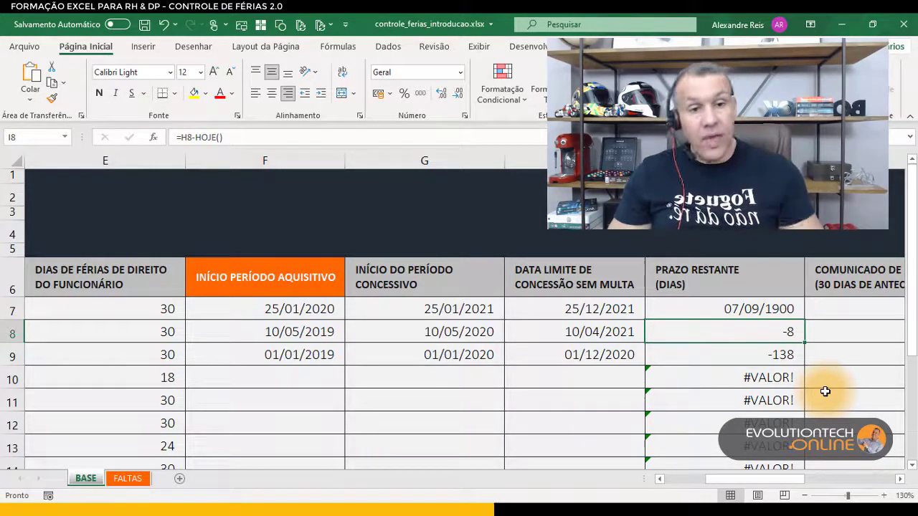
click(779, 351)
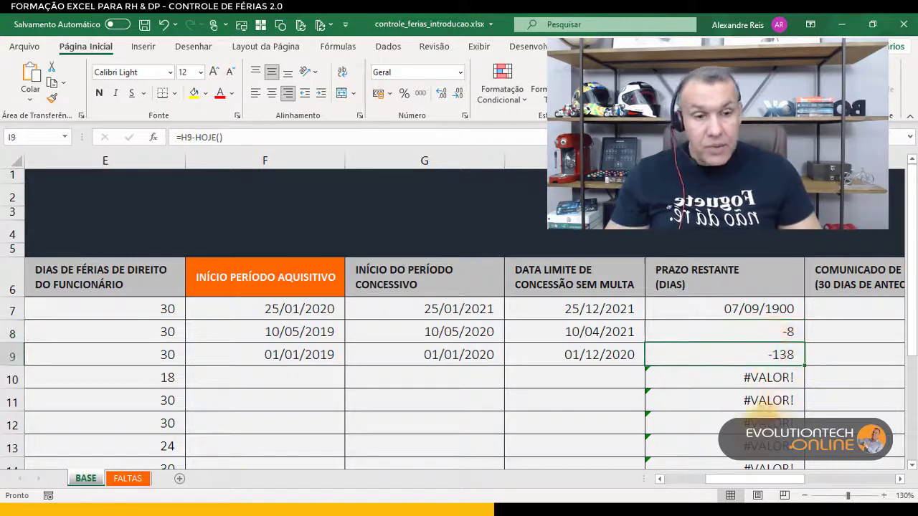
click(715, 376)
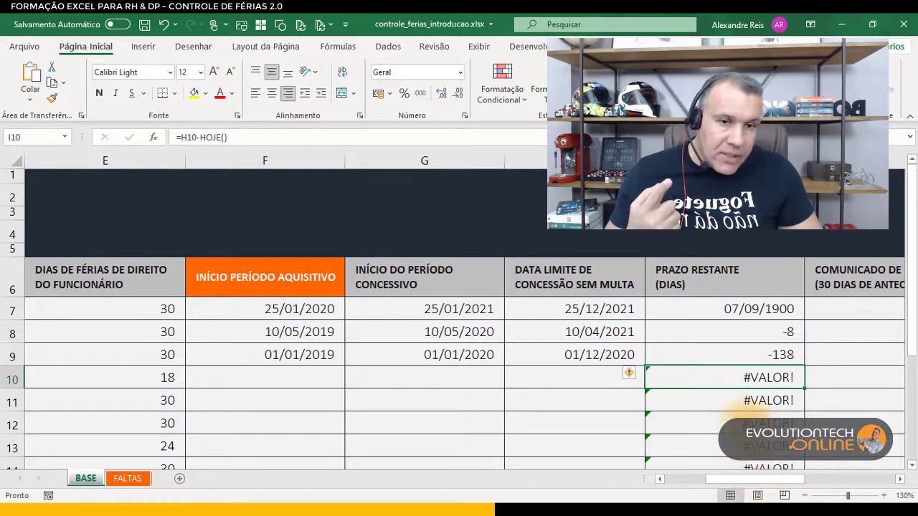
Copy the opening part =SE(F7="";""; from the formula in cell H7, leaving that formula as it is.
click(574, 308)
double_click(566, 310)
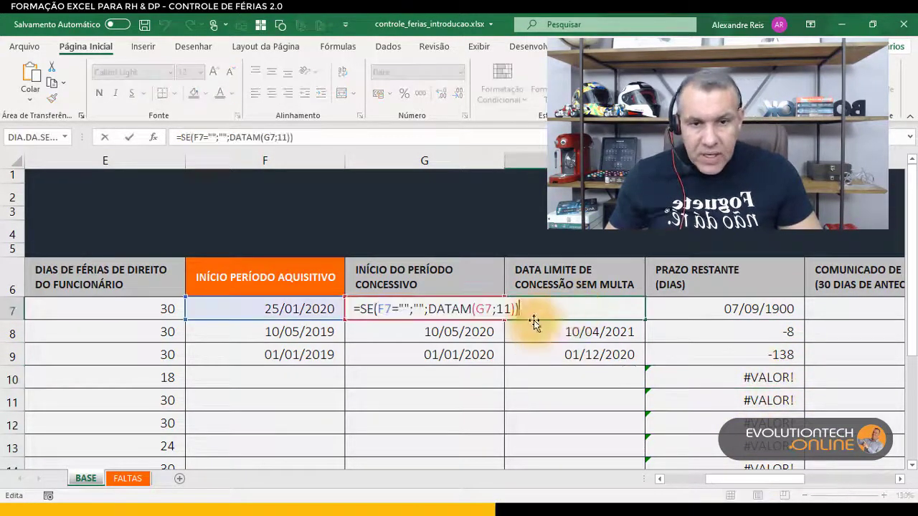
drag(427, 309, 277, 307)
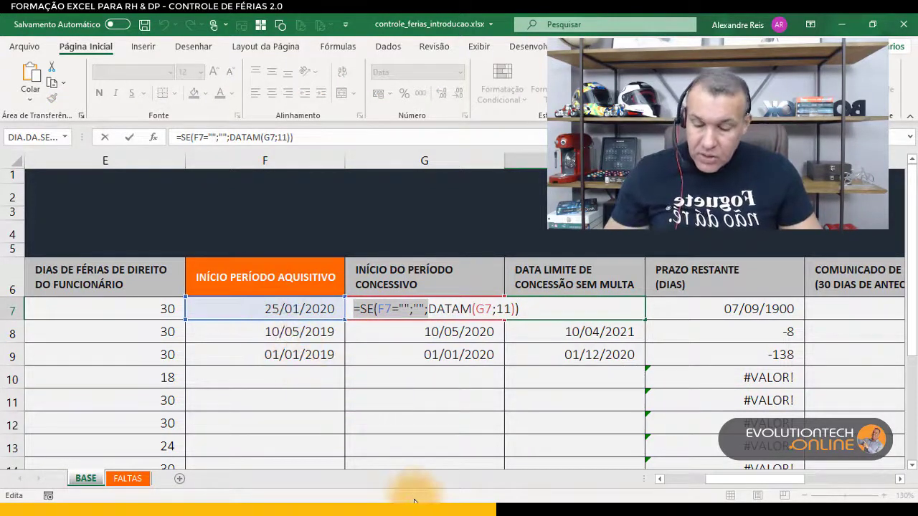
key(Escape)
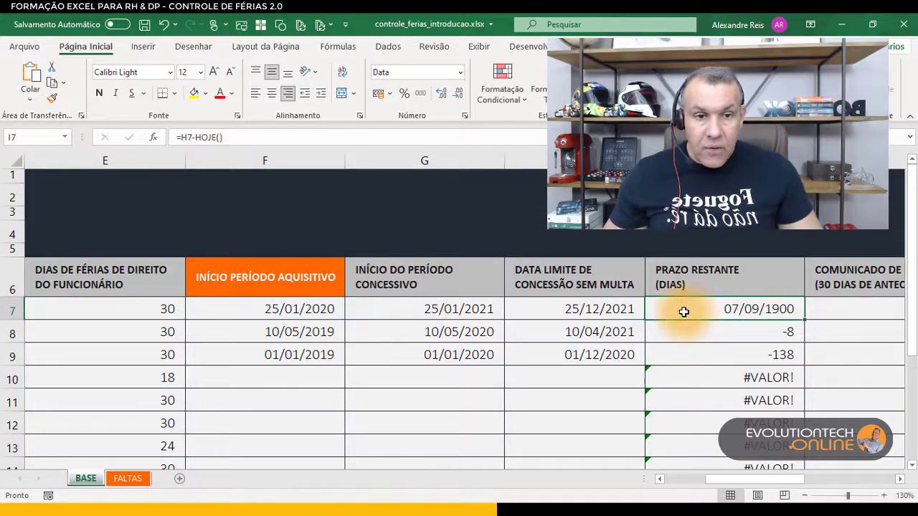
Extend the formula in I7 to =SE(F7="";"";H7-HOJE()) with the copied part and fill it down the Prazo Restante column.
double_click(664, 310)
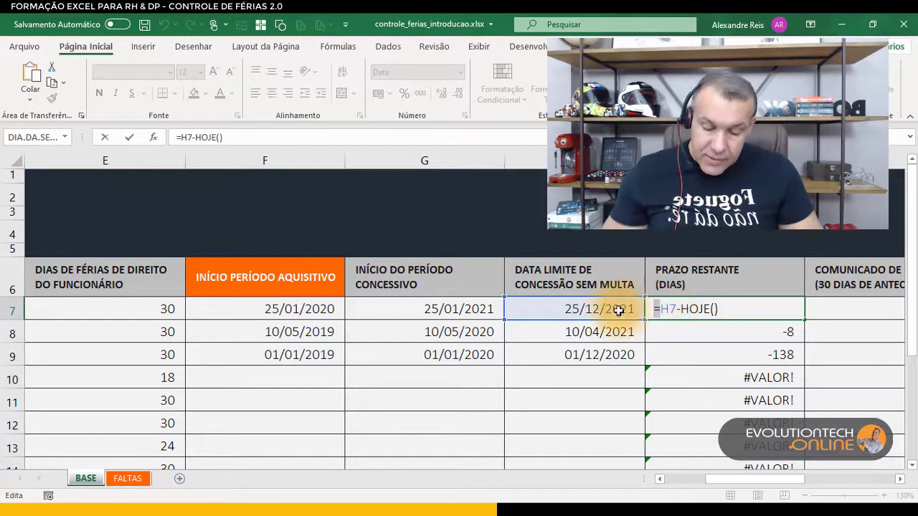
key(ctrl+v)
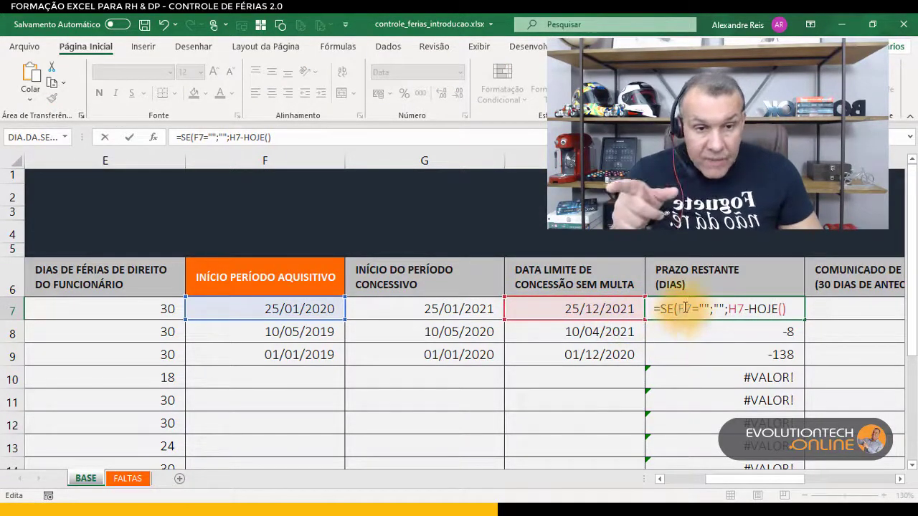
drag(678, 310, 795, 312)
click(737, 309)
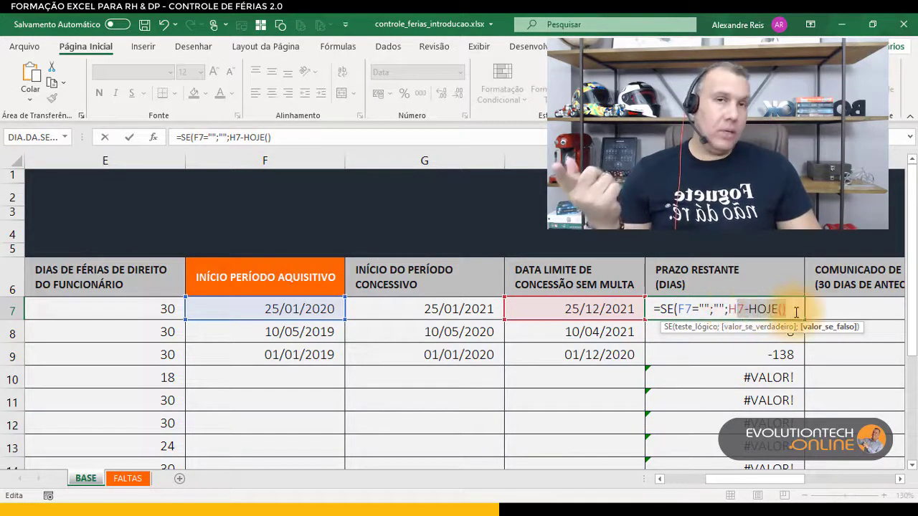
key(Return)
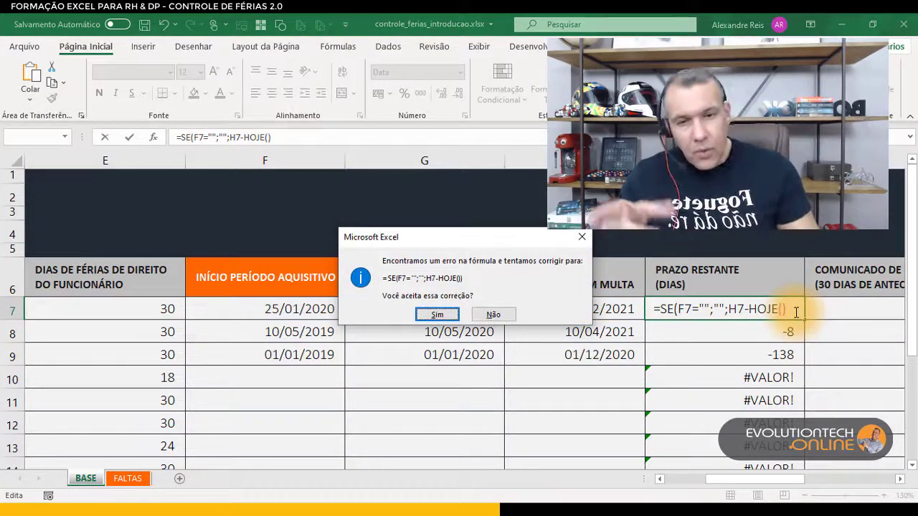
click(437, 315)
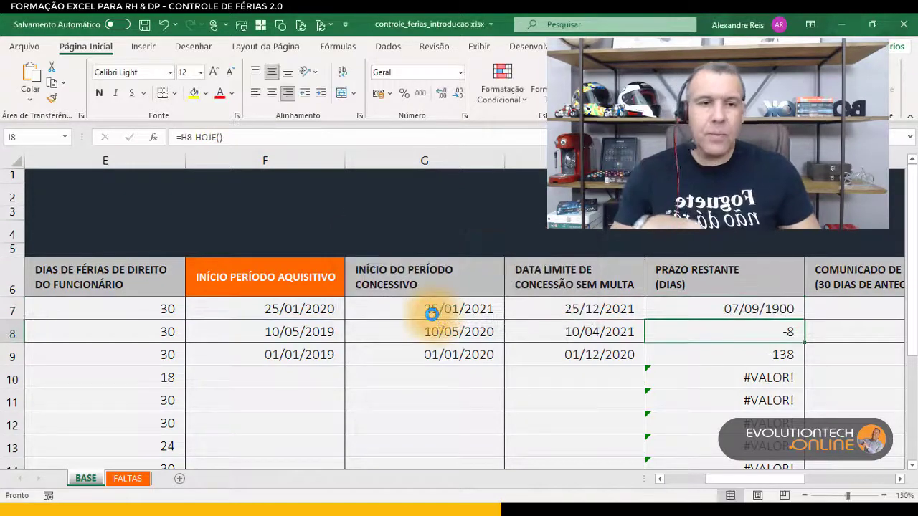
click(783, 310)
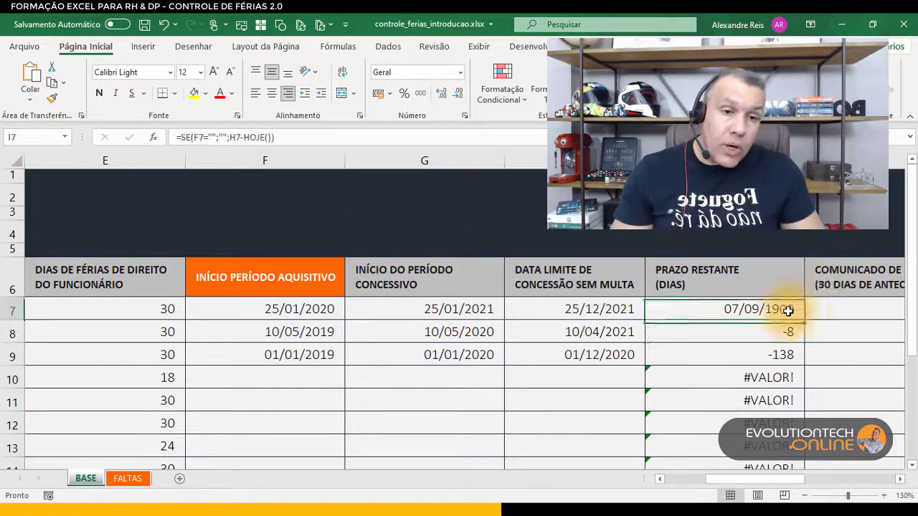
double_click(804, 320)
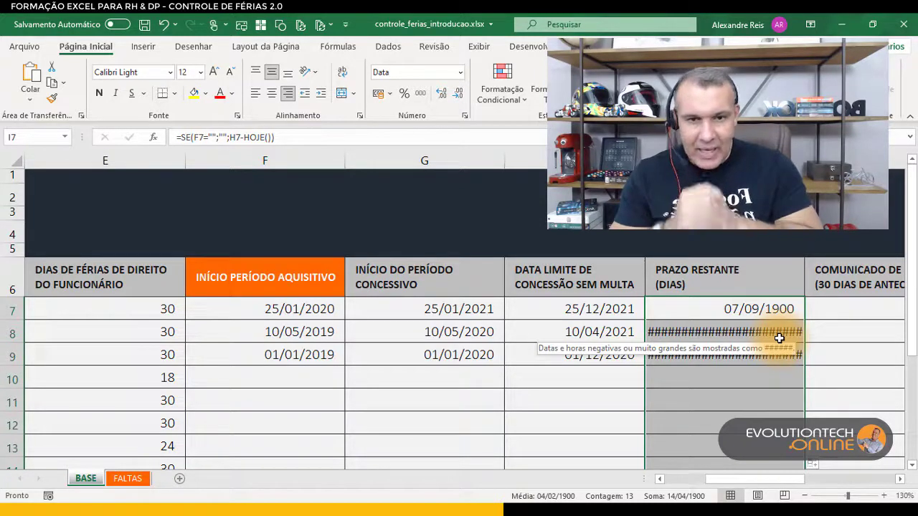
Try widening the Prazo Restante (Dias) column to display the negative results in rows 8 and 9.
click(781, 336)
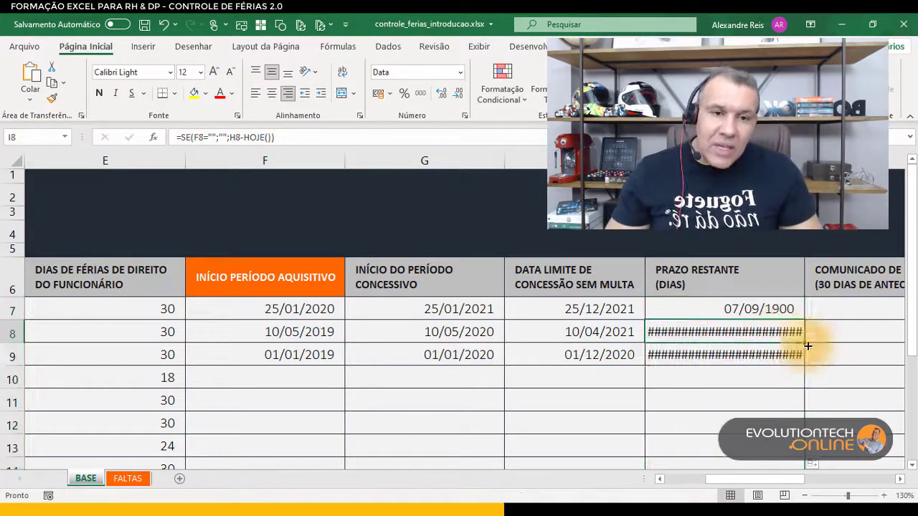
click(768, 354)
click(768, 330)
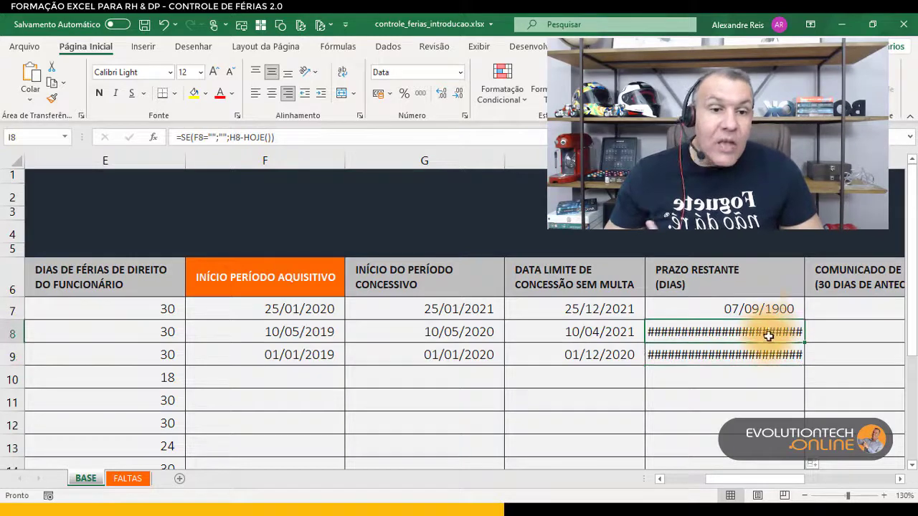
click(774, 311)
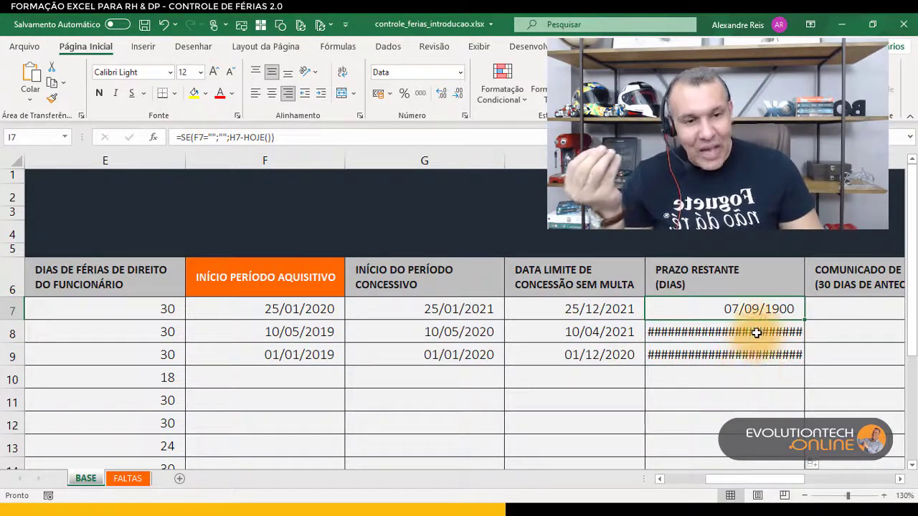
click(756, 332)
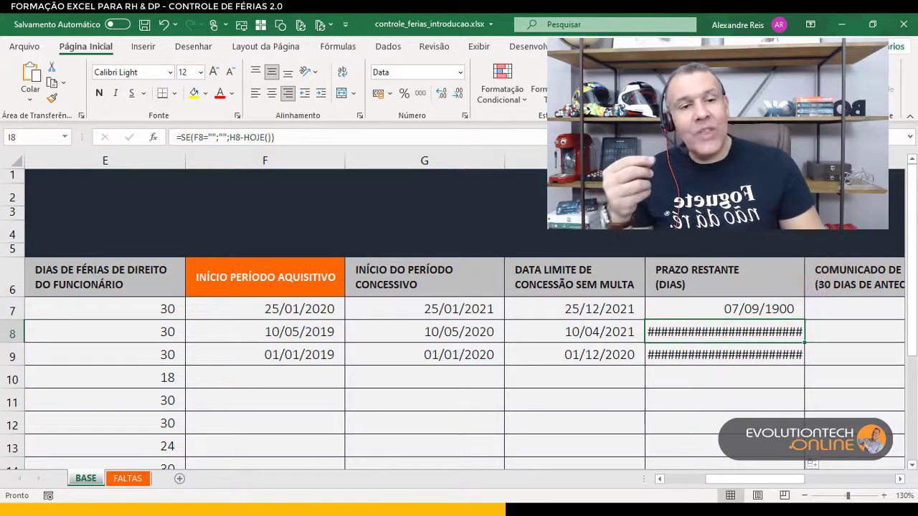
drag(803, 268, 835, 268)
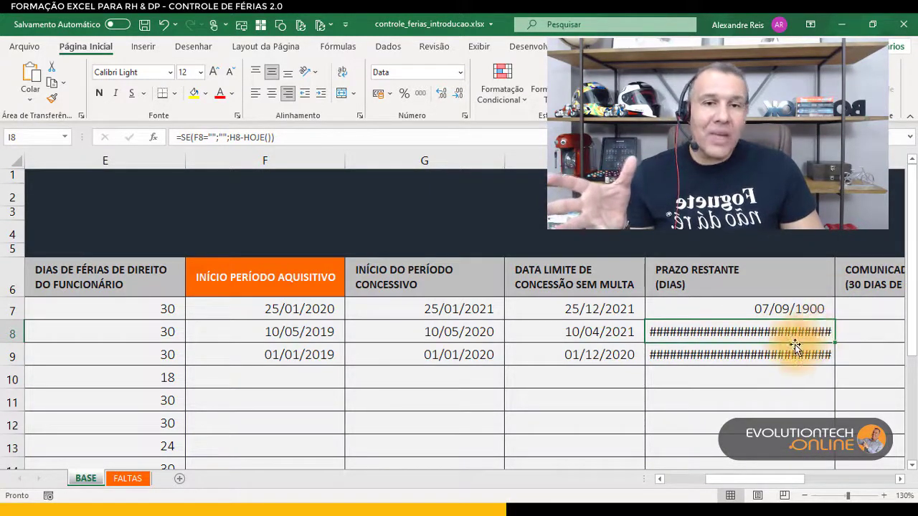
click(775, 309)
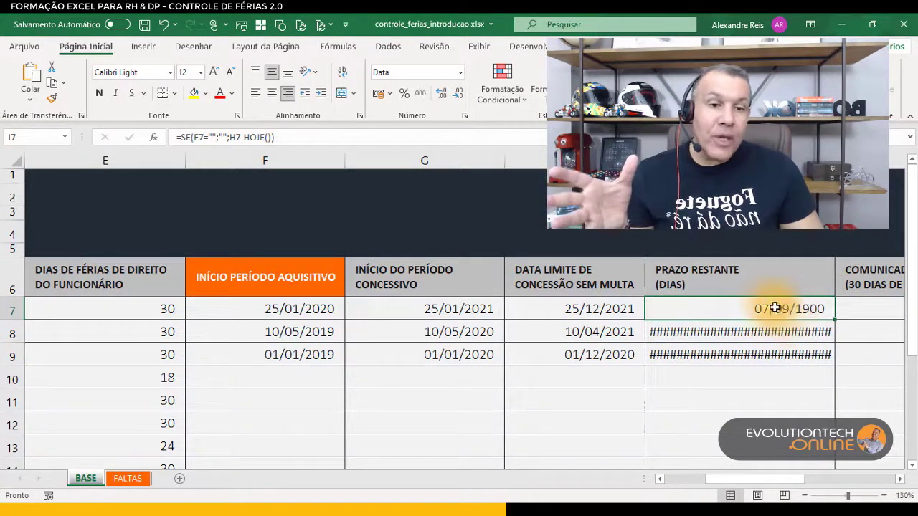
click(775, 354)
drag(768, 305, 758, 361)
Try the Geral number format on the Prazo Restante cells from I7 down, and undo it.
click(767, 308)
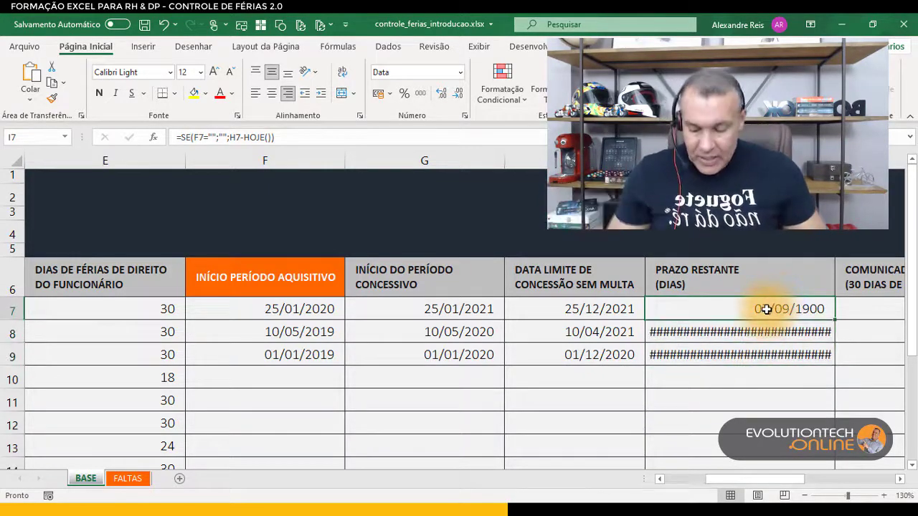
key(ctrl+shift+Down)
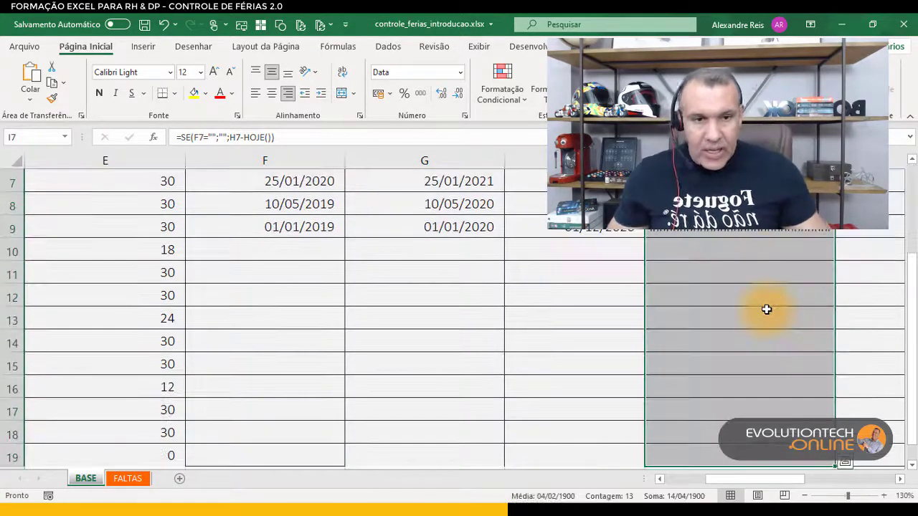
click(462, 73)
click(434, 97)
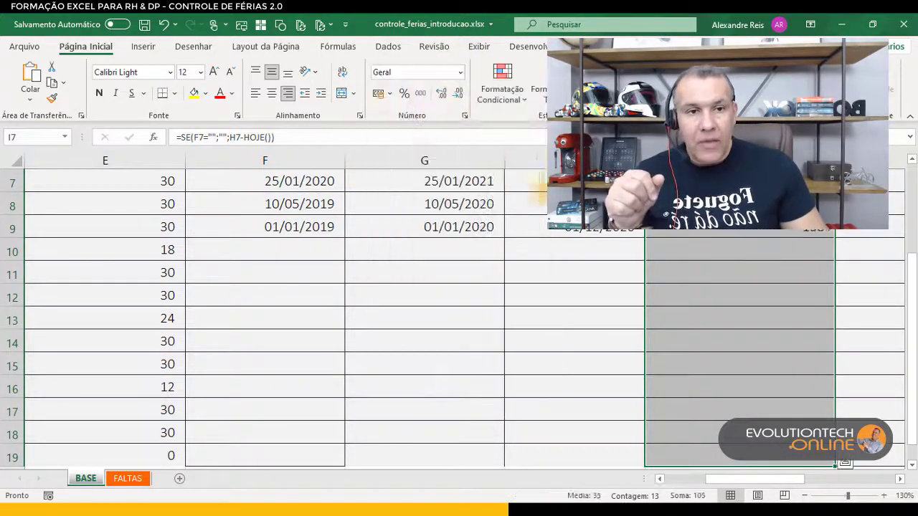
scroll(664, 267, up, 1)
scroll(663, 267, up, 1)
click(727, 316)
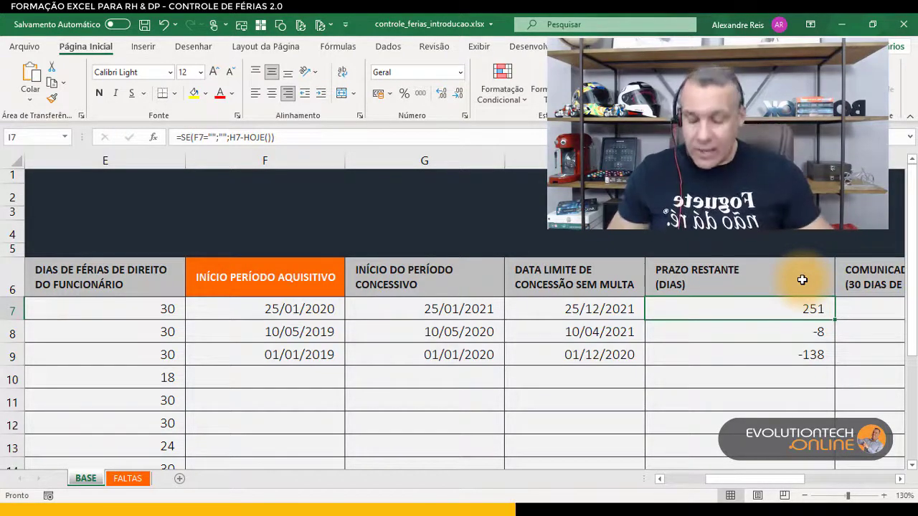
key(ctrl+z)
Apply the Geral number format to the Prazo Restante cells from I7 to I19 and narrow the column.
click(796, 355)
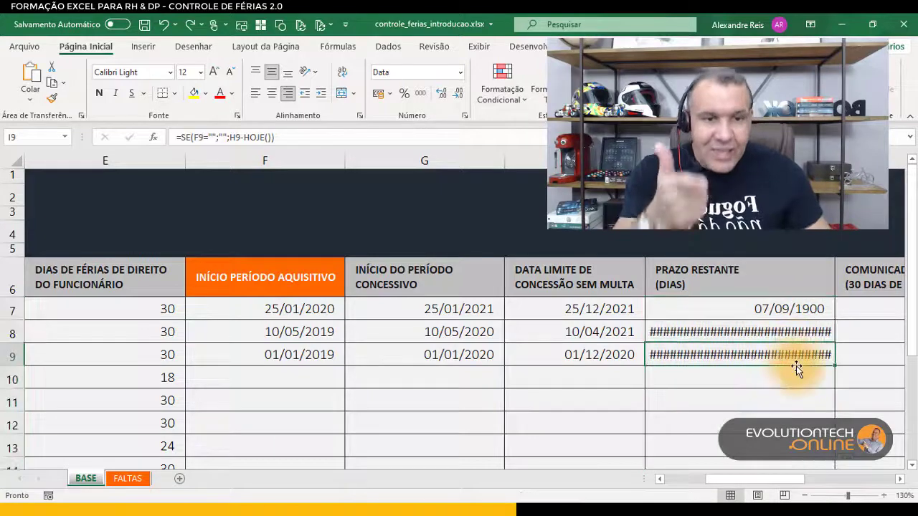
click(791, 309)
key(ctrl+shift+Down)
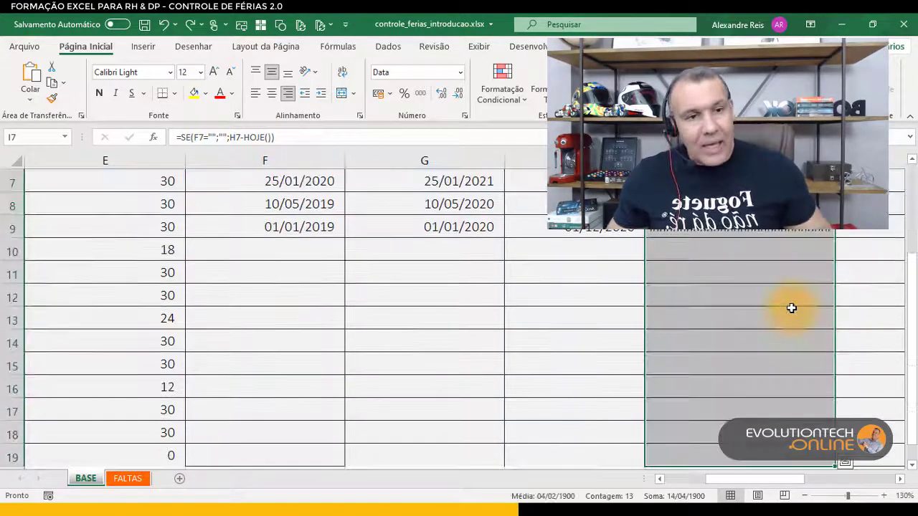
click(461, 73)
click(461, 75)
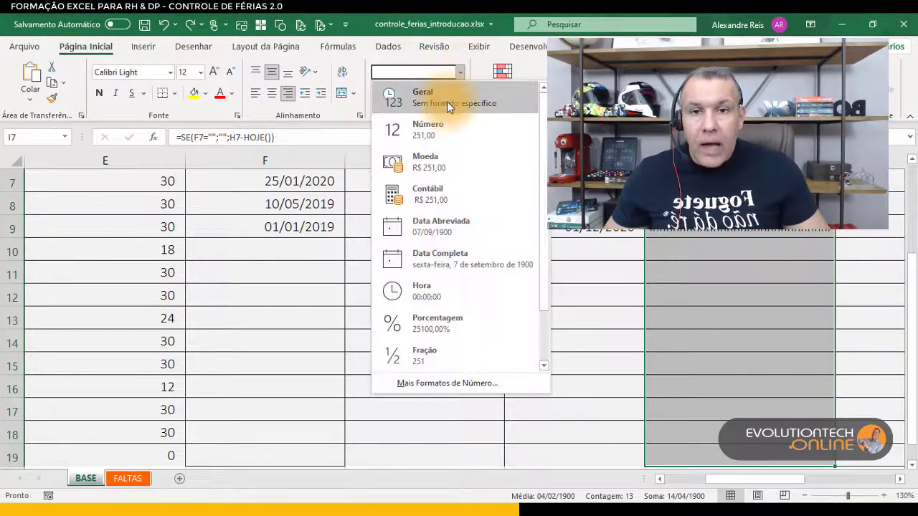
click(447, 101)
scroll(759, 240, up, 2)
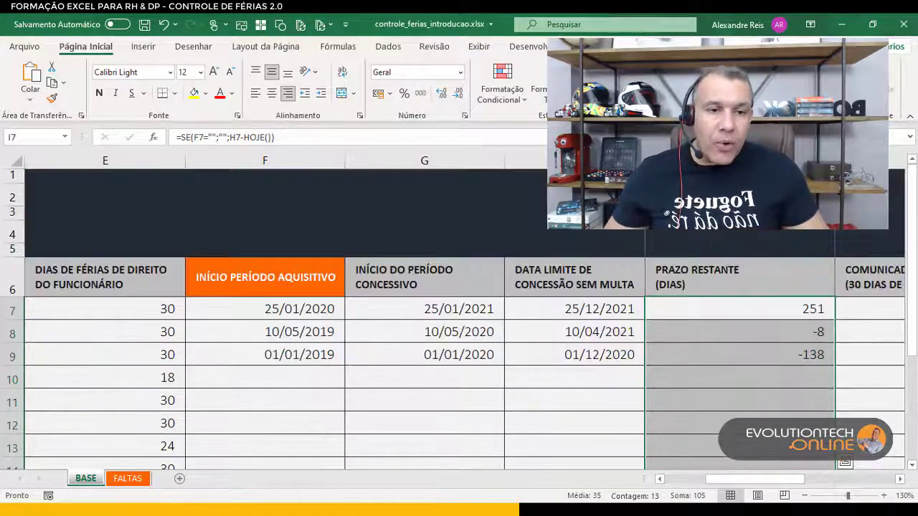
drag(835, 161, 785, 161)
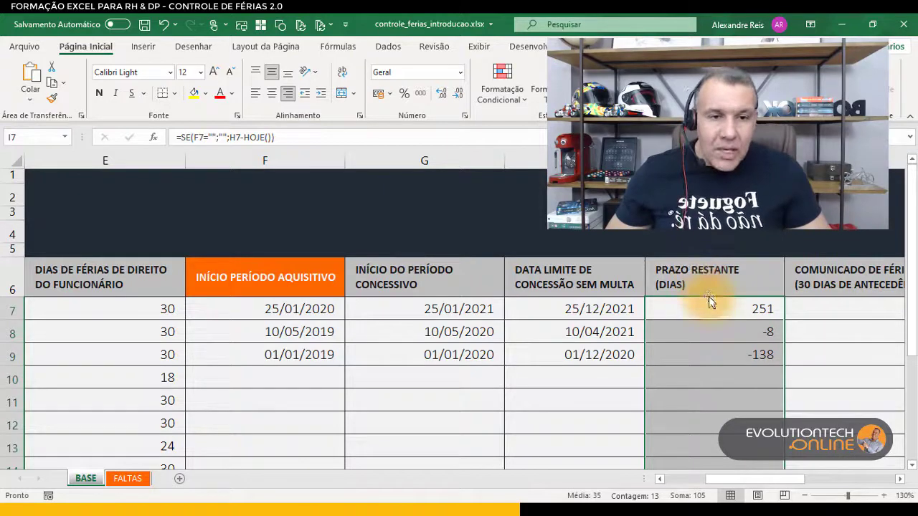
Examine the dates and formulas in row 7, from Início Período Aquisitivo to Prazo Restante, and the negative values below.
click(677, 311)
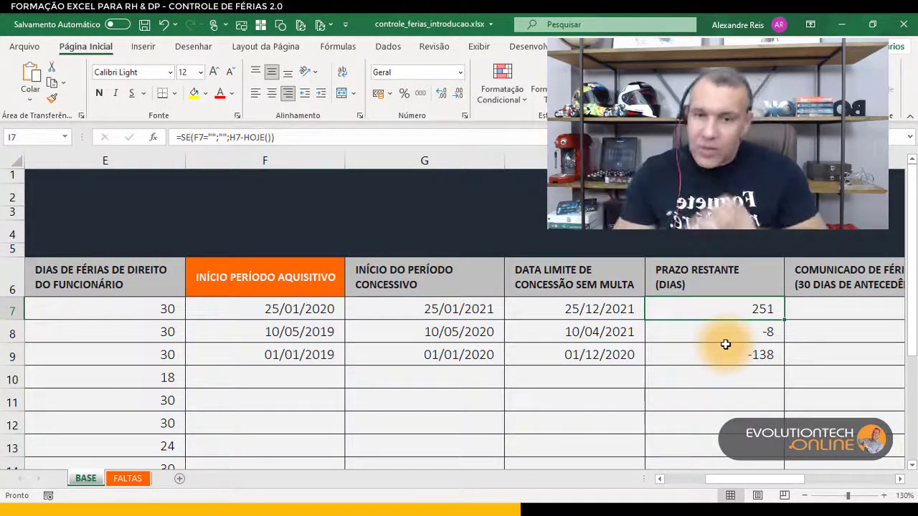
click(486, 310)
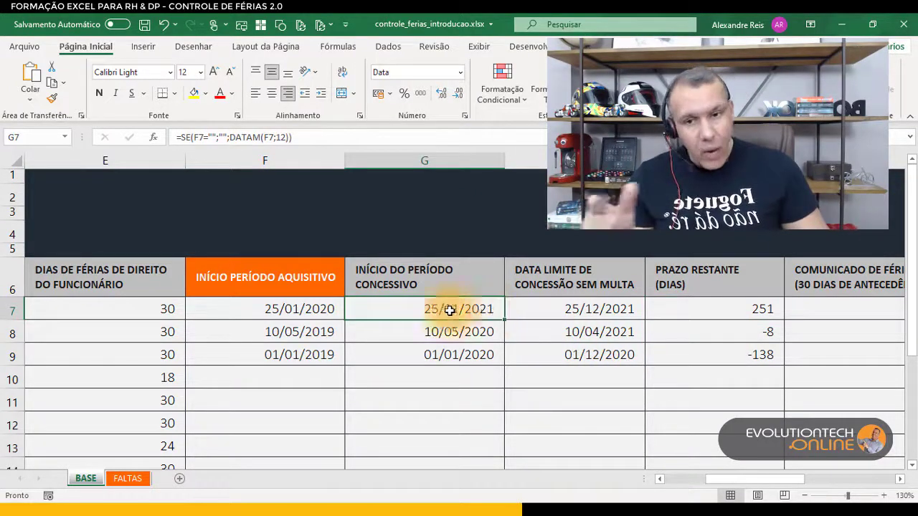
click(305, 310)
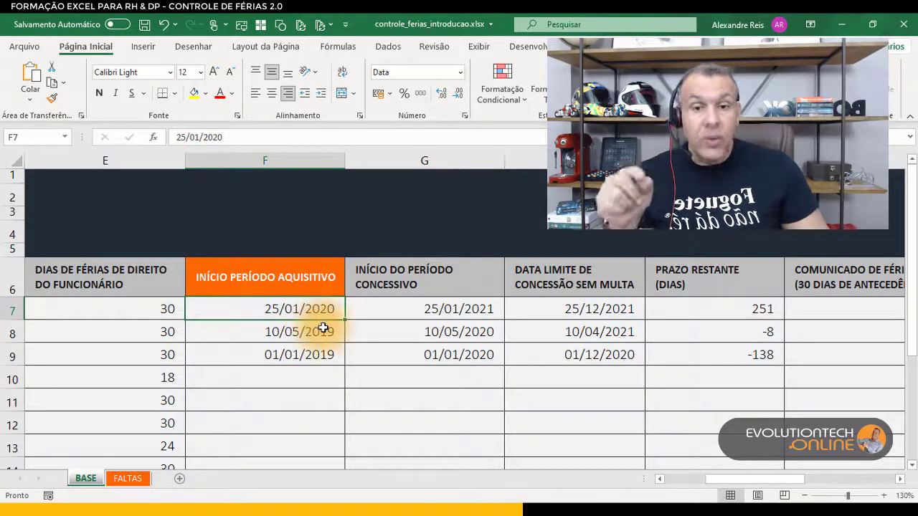
click(594, 307)
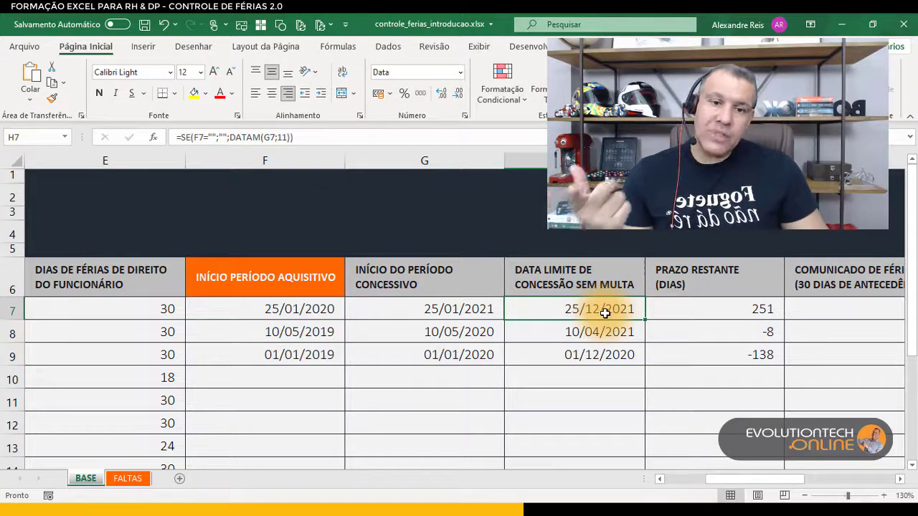
click(709, 310)
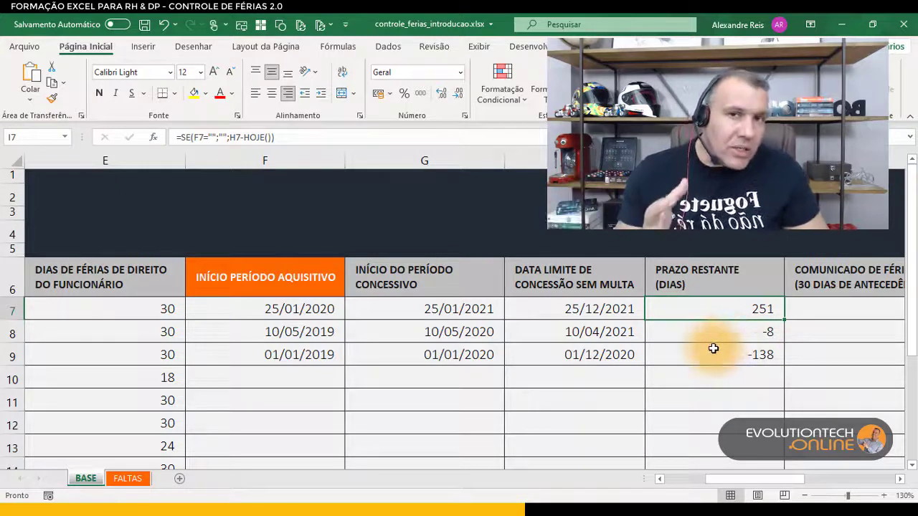
drag(718, 336, 706, 352)
click(676, 310)
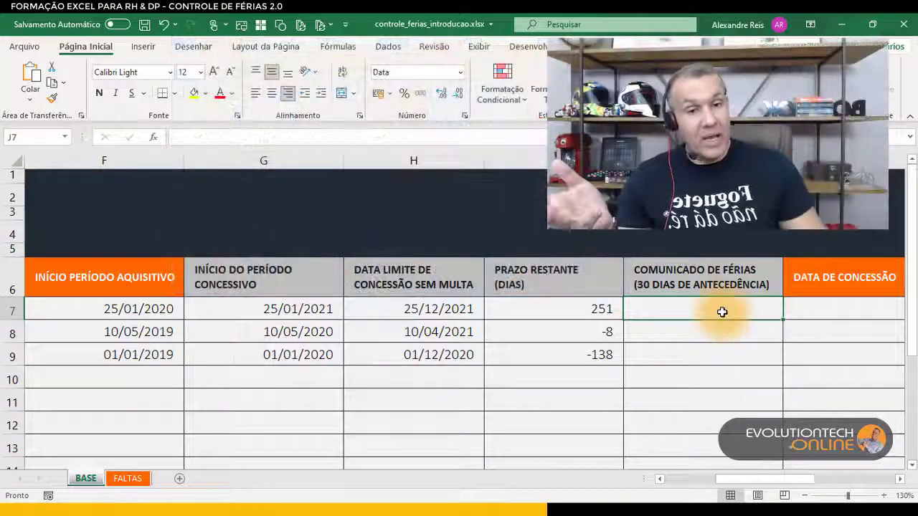
Enter =DATAM(H7;-1) in J7 under Comunicado de Férias and compare it with the limit date in H7.
text(=DAT)
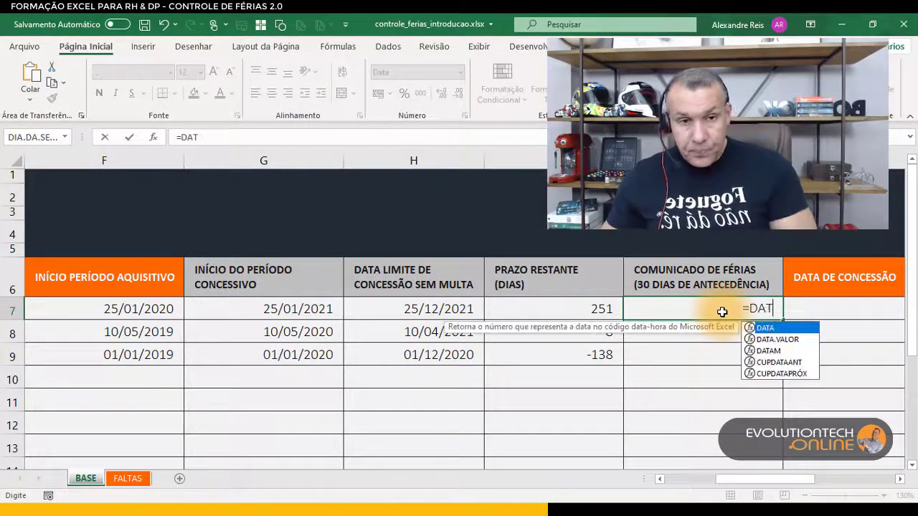
text(A)
key(Down)
key(Down)
key(Tab)
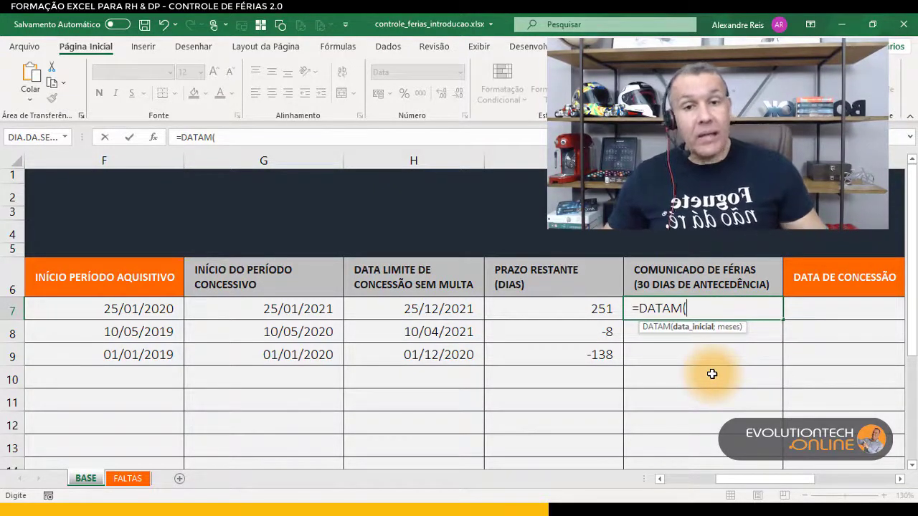
click(406, 309)
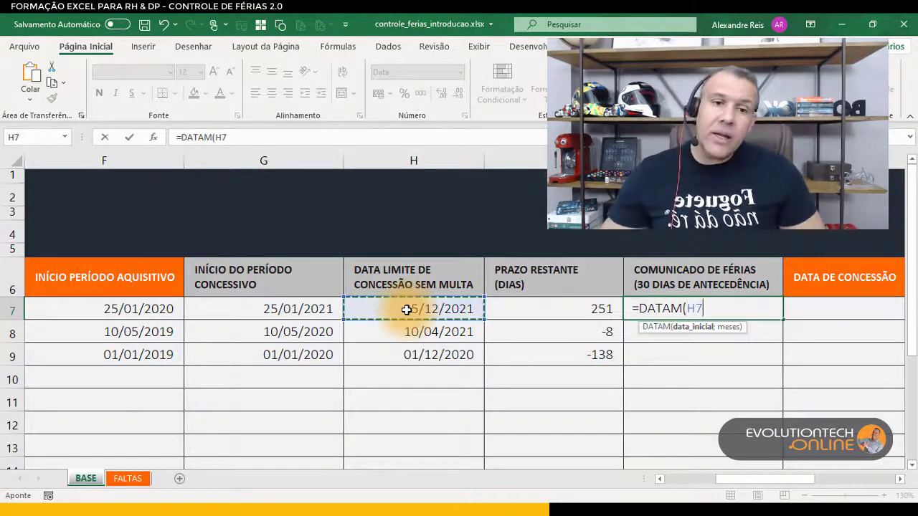
text(;)
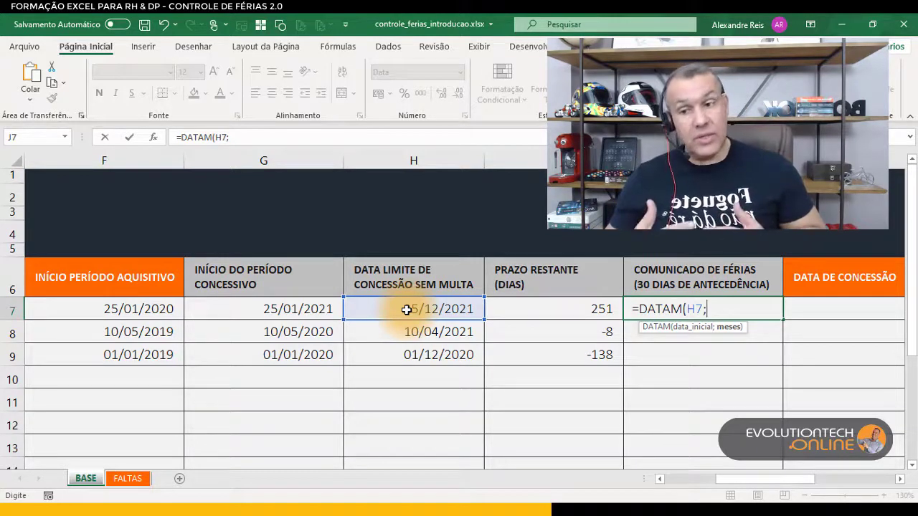
text(-)
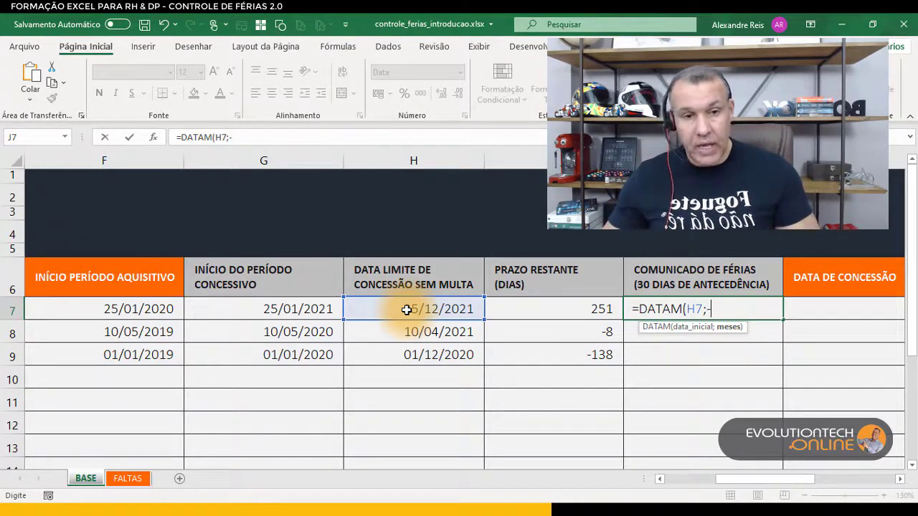
text(1))
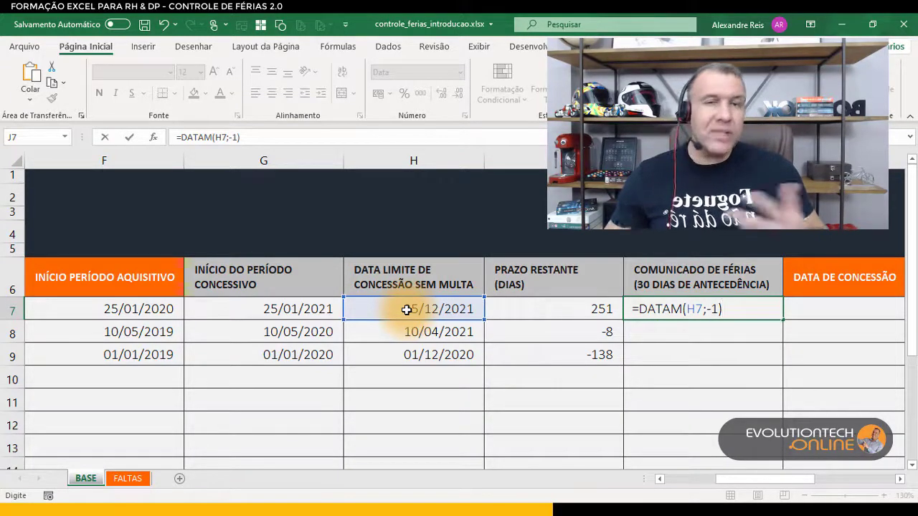
key(Return)
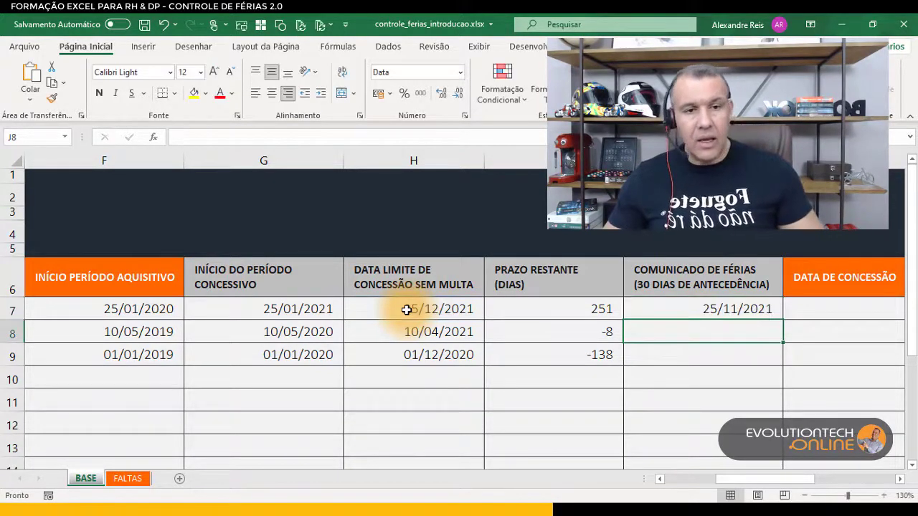
click(735, 309)
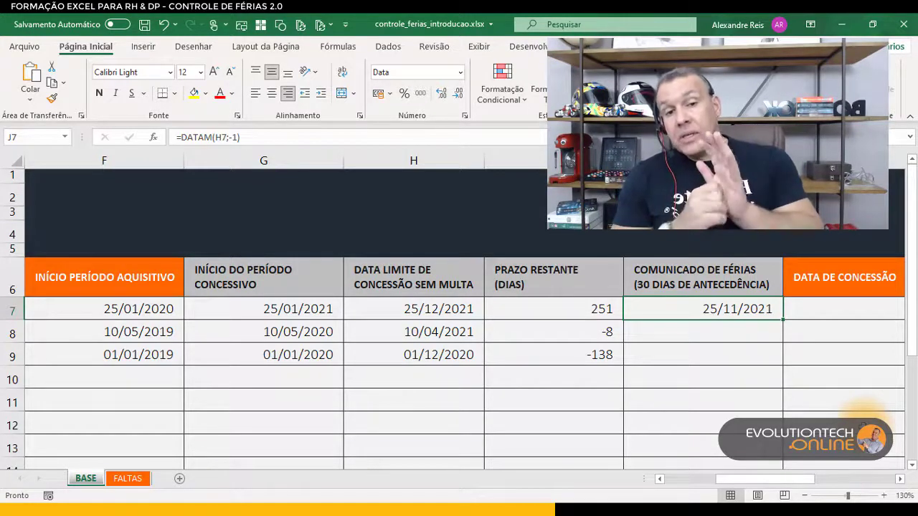
click(431, 309)
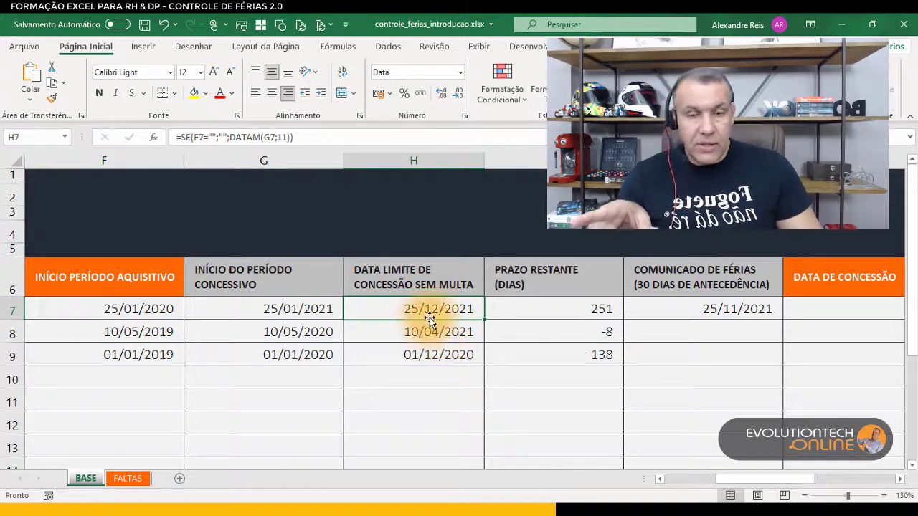
click(665, 308)
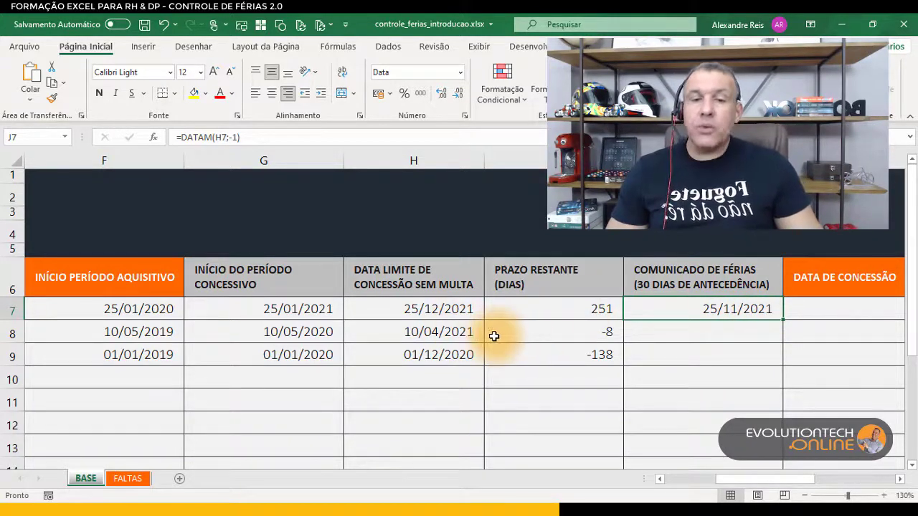
Set the months argument of the DATAM formula in J7 to -2.
double_click(669, 313)
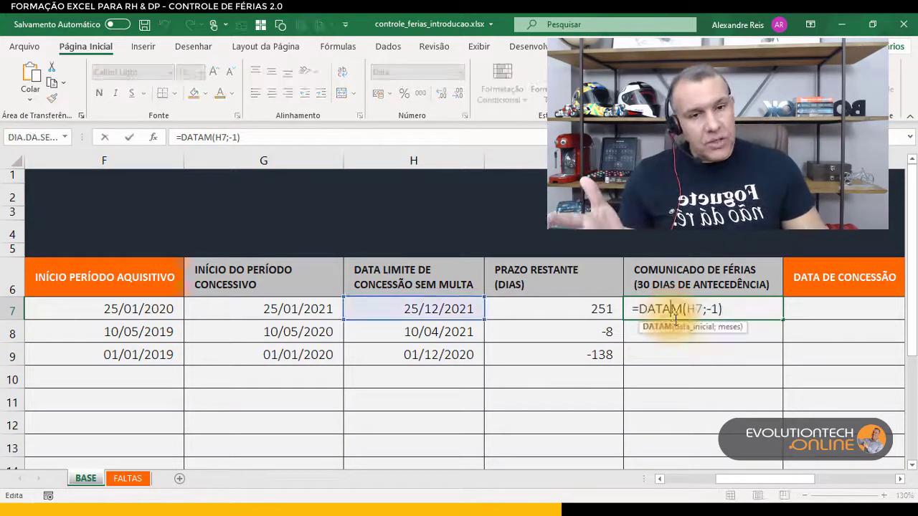
drag(712, 309, 720, 309)
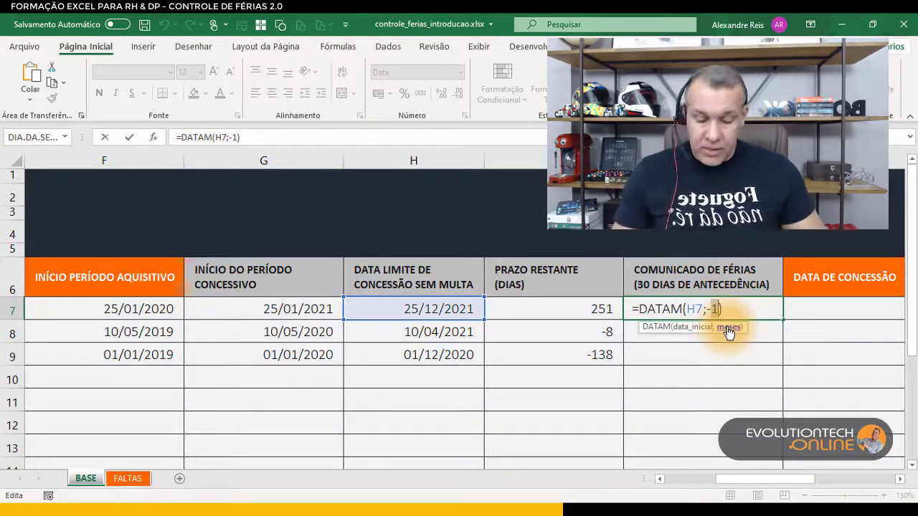
text(2)
key(ctrl+Return)
key(Return)
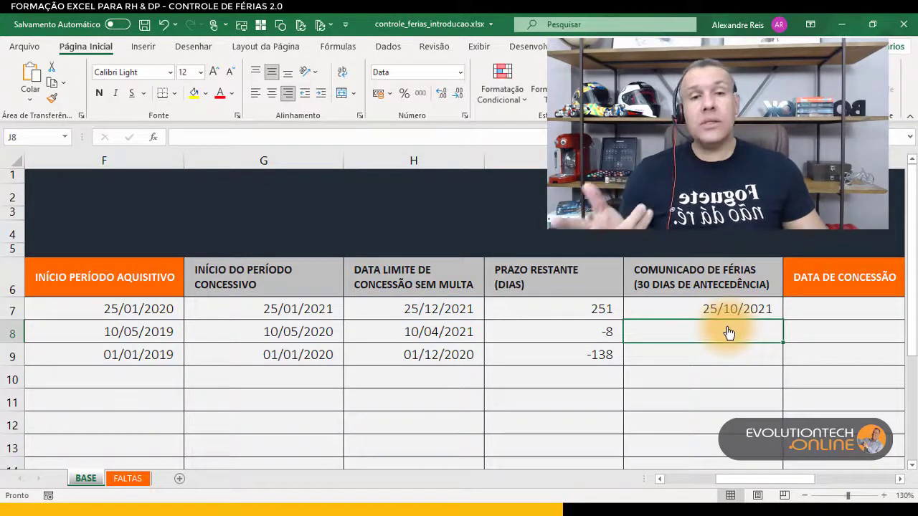
key(Up)
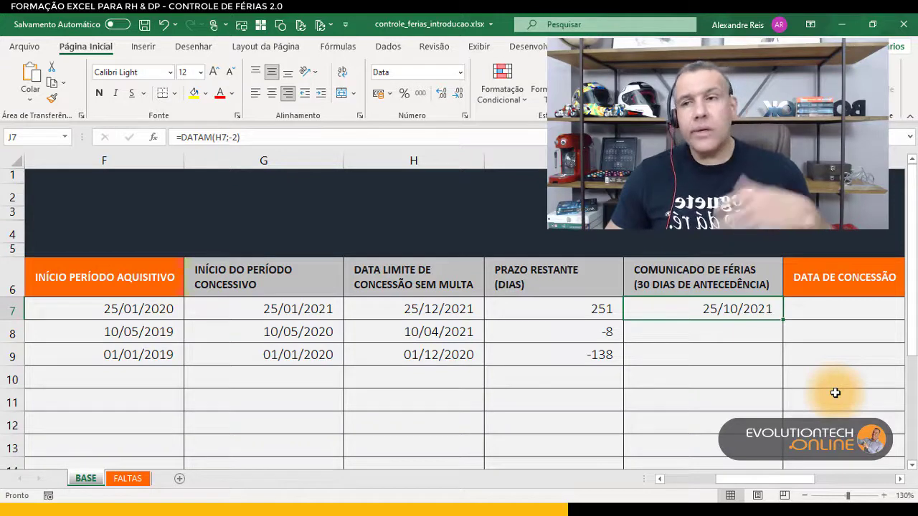
Add 15 days to the J7 formula, making it =DATAM(H7;-2)+15, and review it.
double_click(711, 311)
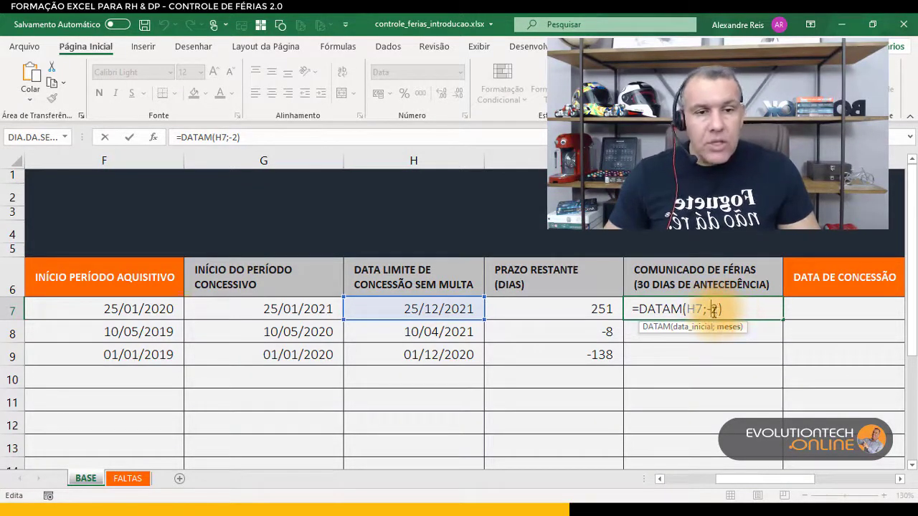
drag(709, 309, 720, 309)
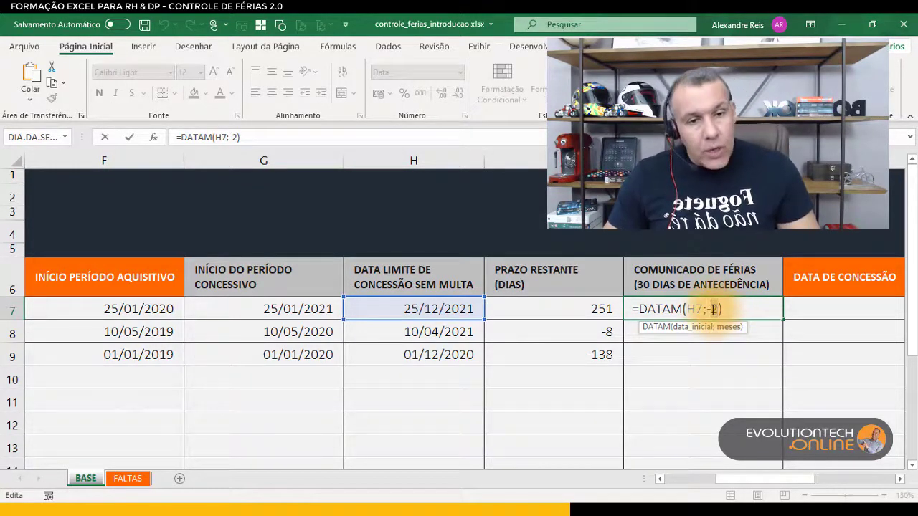
click(763, 311)
text(+)
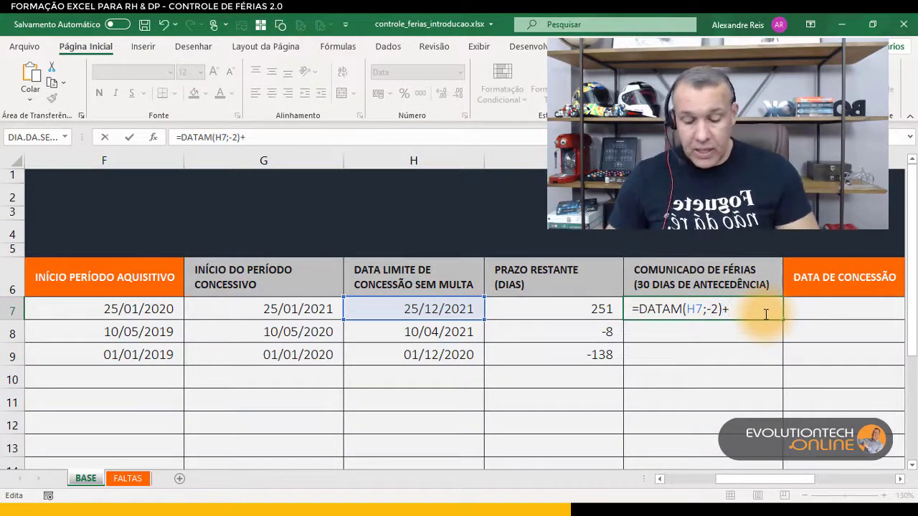
text(15)
key(Return)
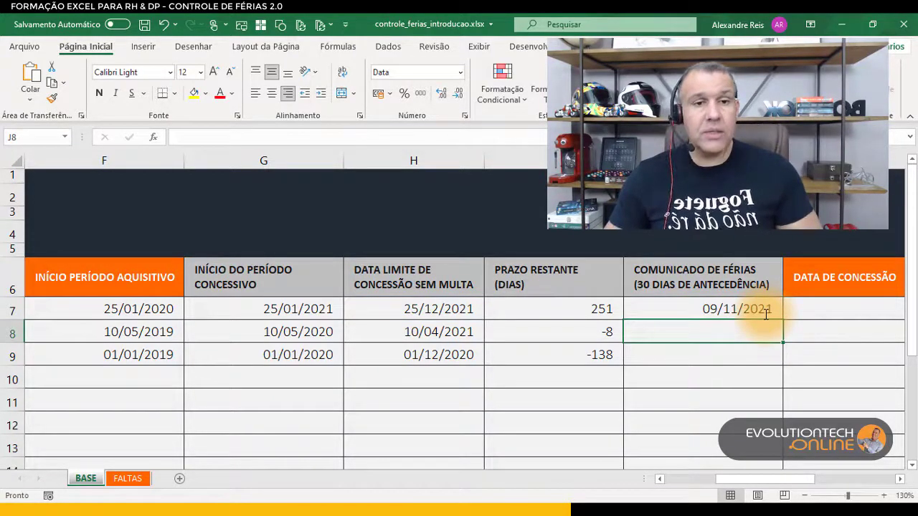
click(764, 316)
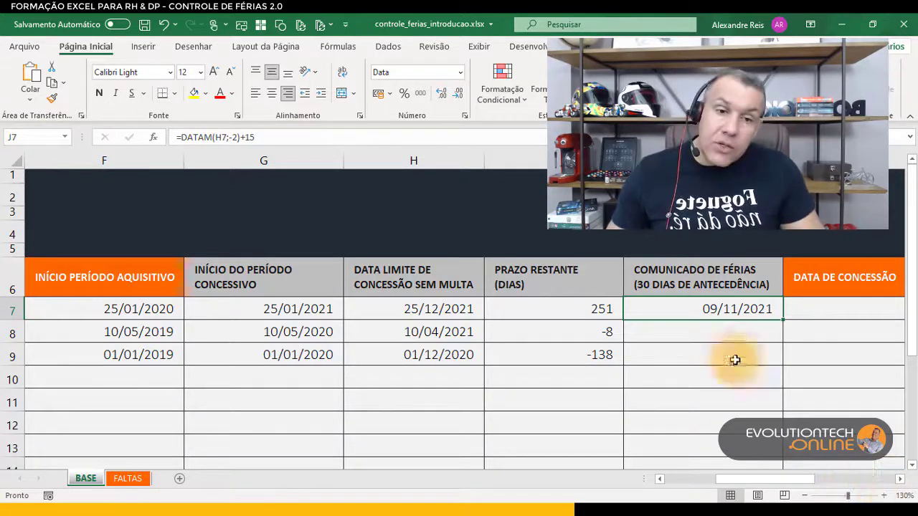
double_click(714, 309)
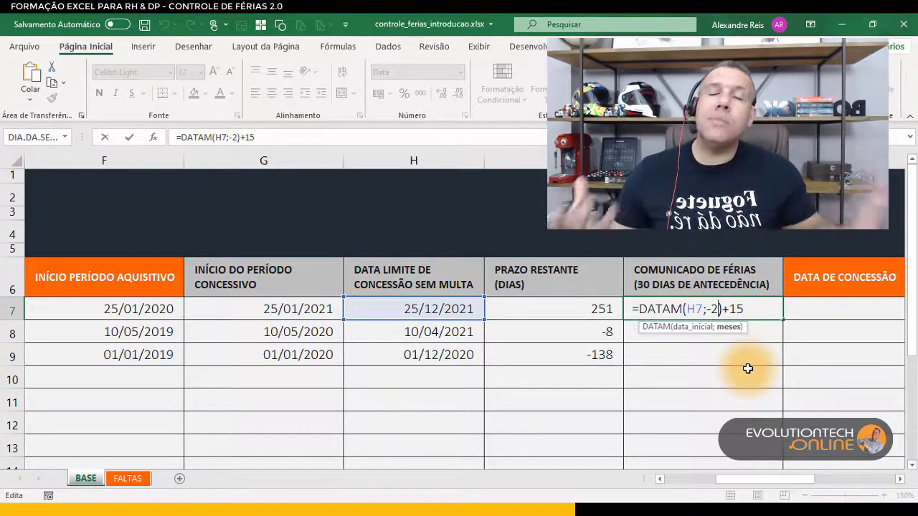
key(ctrl+Return)
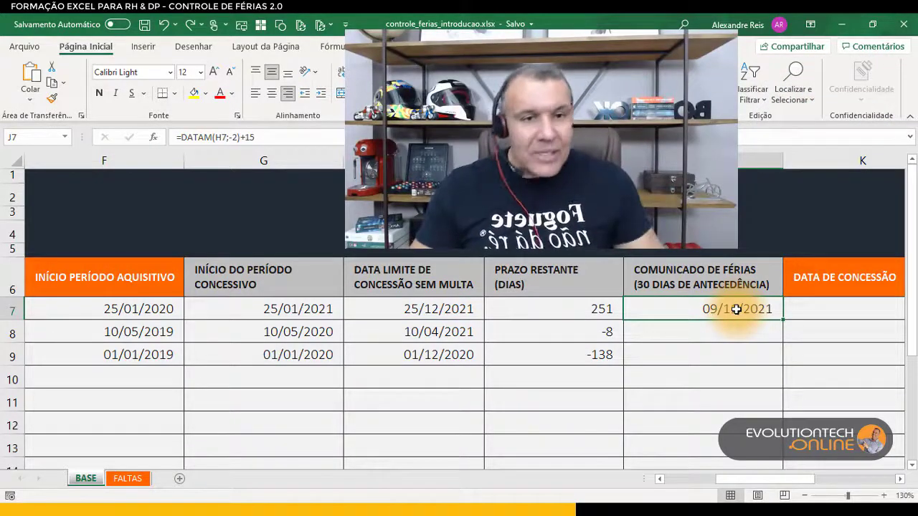
double_click(737, 309)
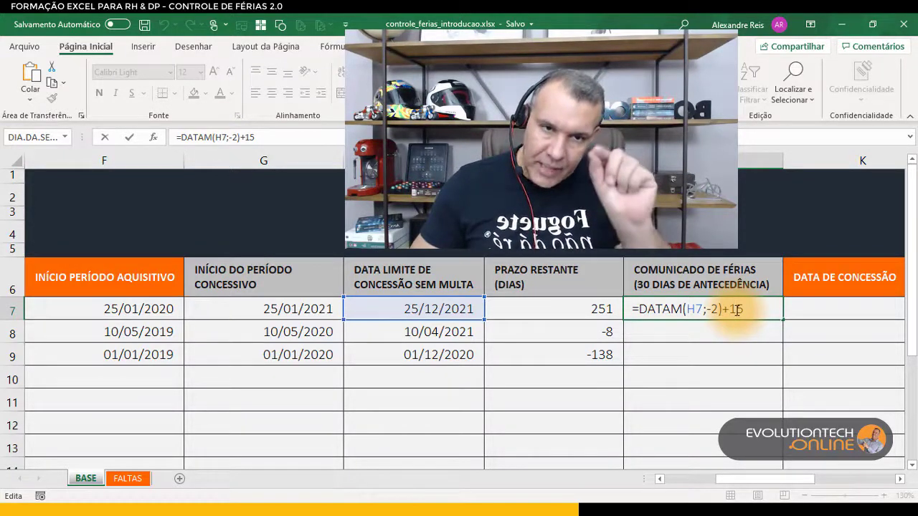
key(ctrl+Return)
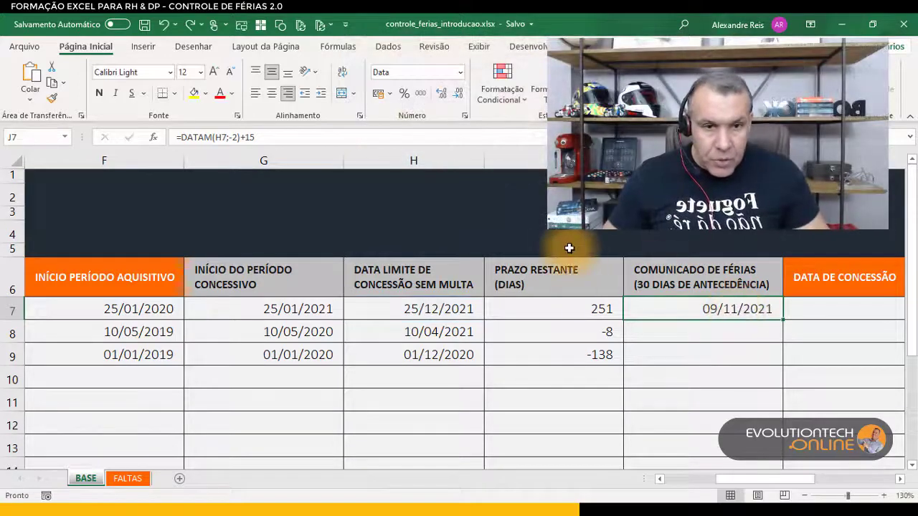
Change the number of days in the Comunicado de Férias header to 45, giving (45 DIAS DE ANTECEDÊNCIA).
click(644, 287)
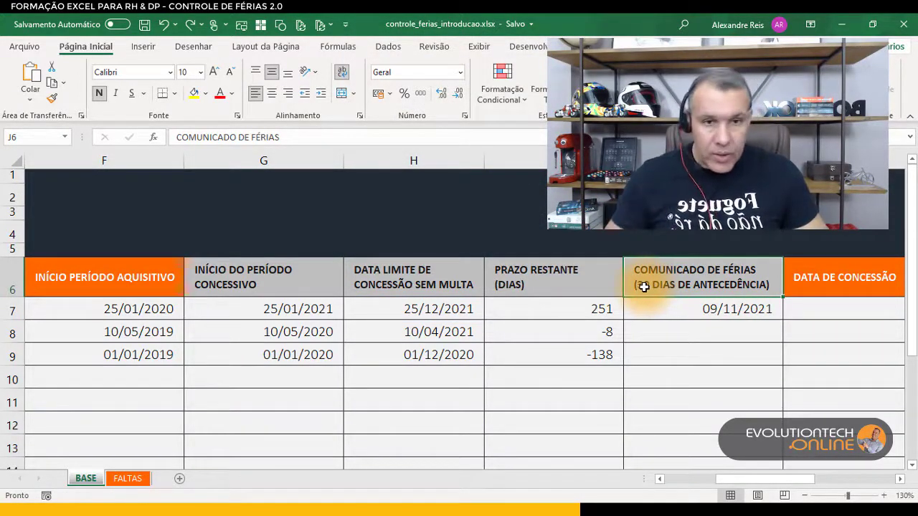
double_click(644, 285)
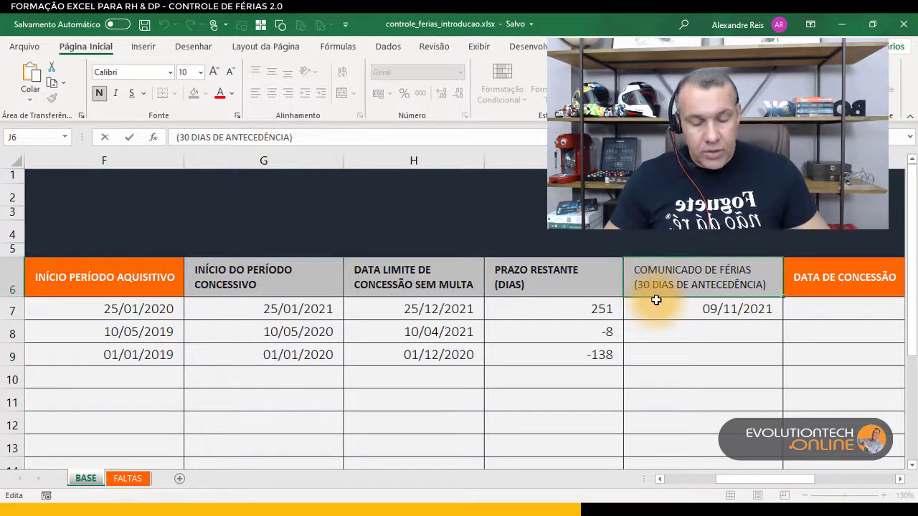
key(BackSpace)
key(BackSpace)
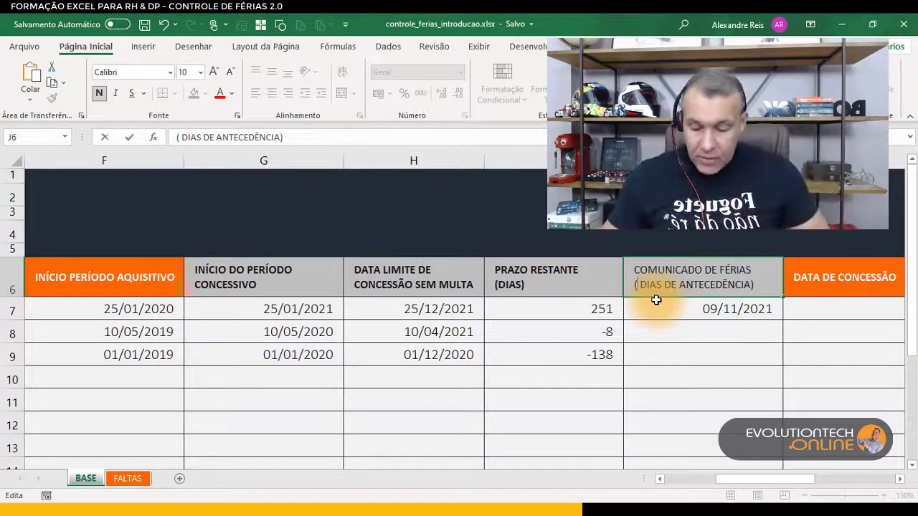
text(45)
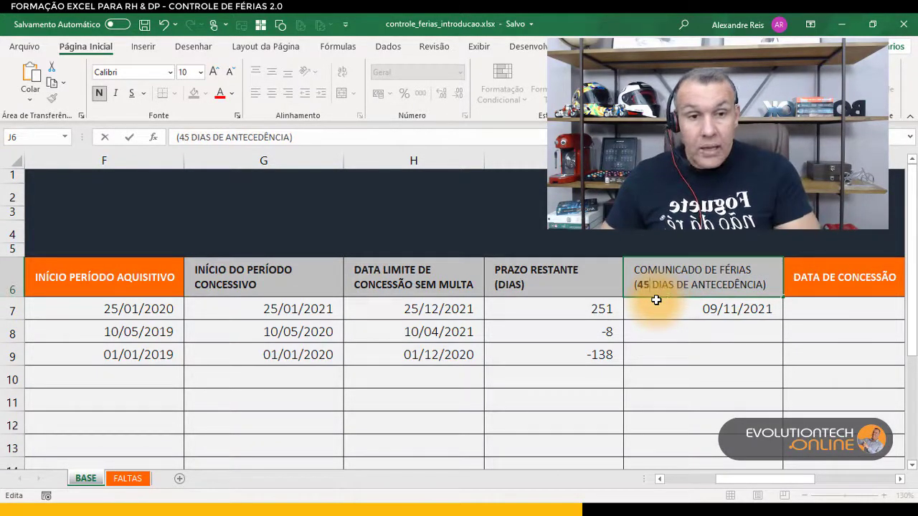
key(Return)
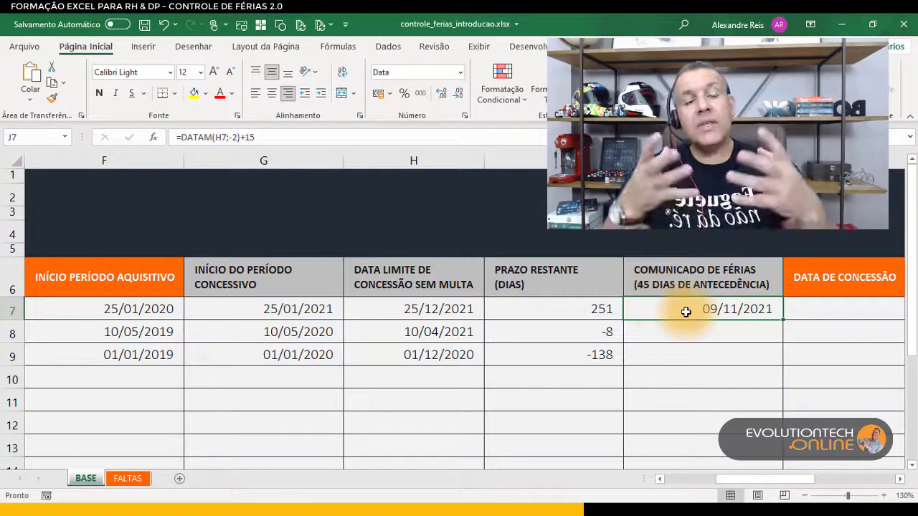
Review the start date and months arguments of the DATAM formula in J7.
double_click(686, 309)
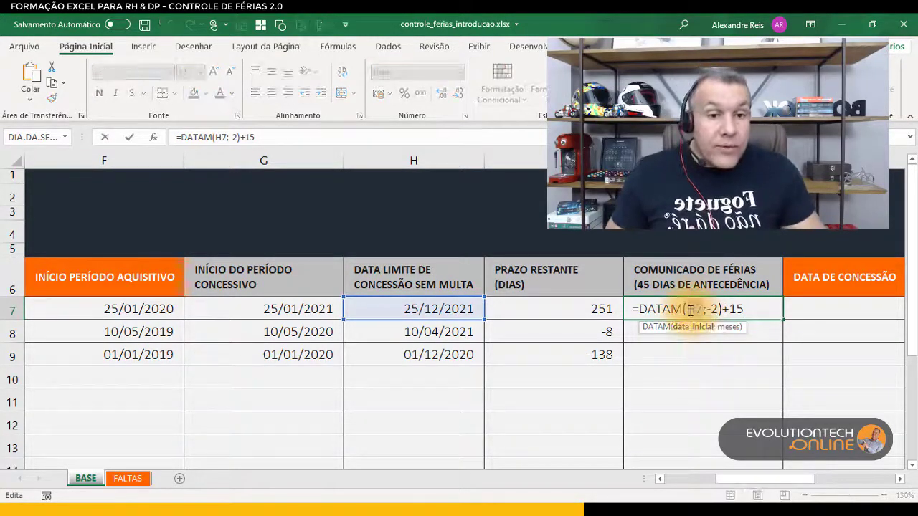
click(702, 328)
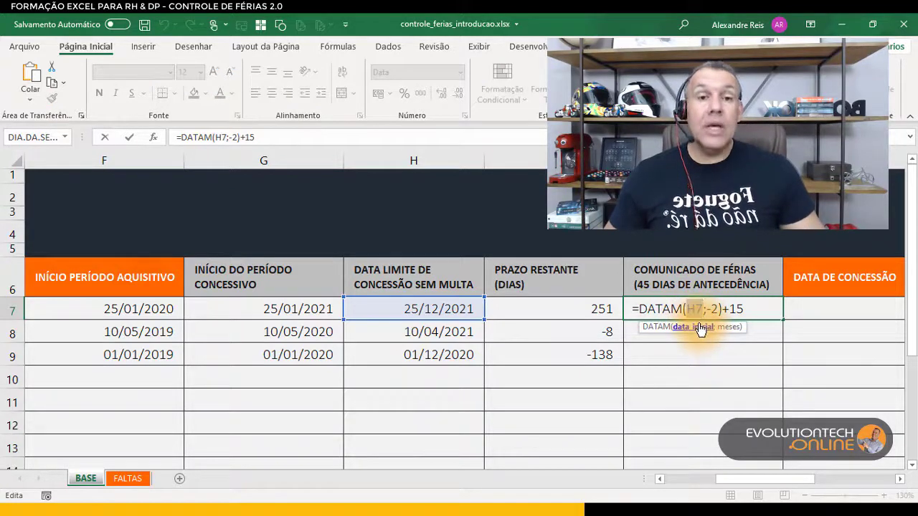
drag(706, 309, 715, 308)
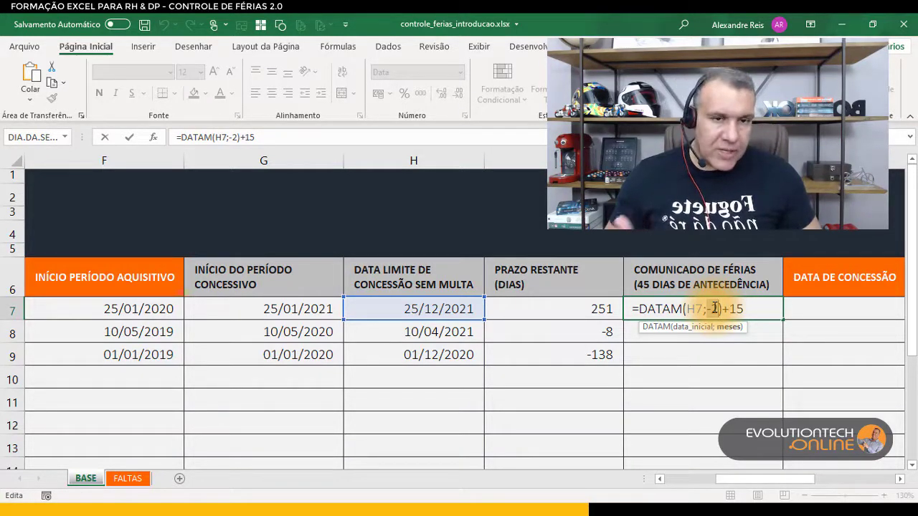
key(ctrl+Return)
key(Return)
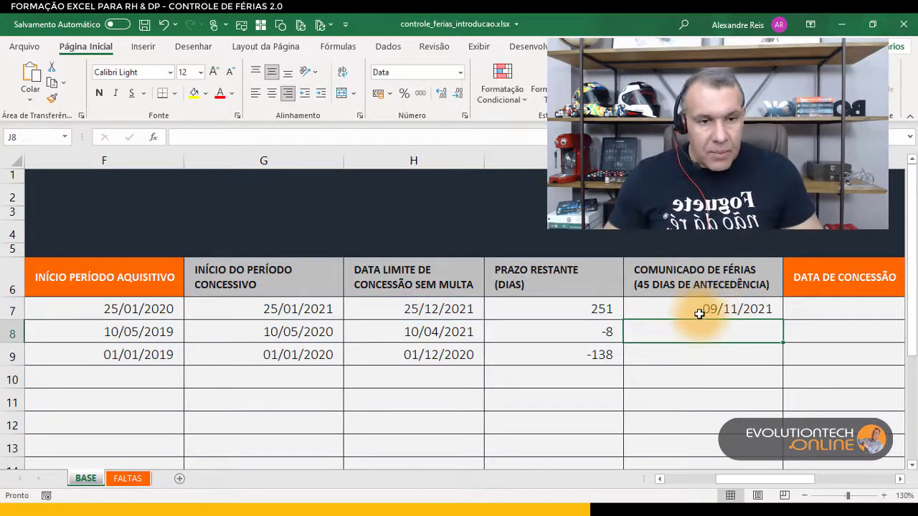
Try =H7-45 as a simpler formula in J7, and undo the entry.
click(695, 309)
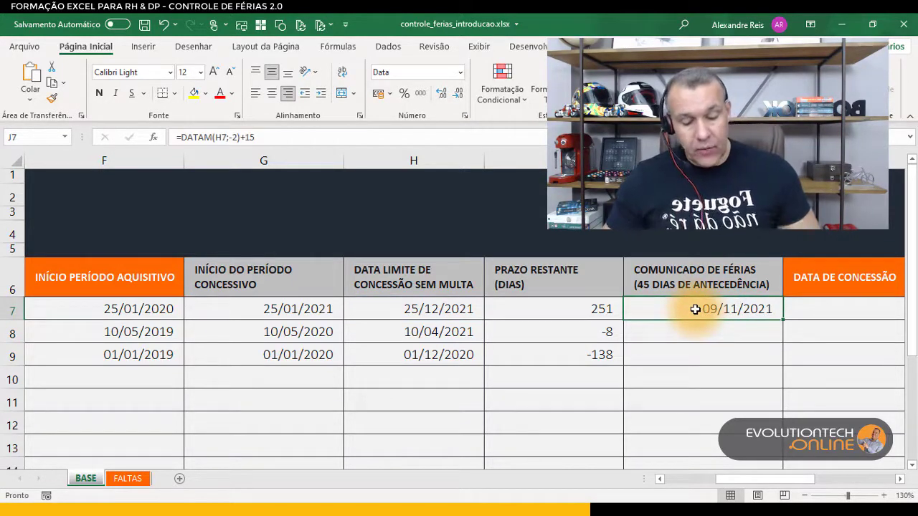
text(=)
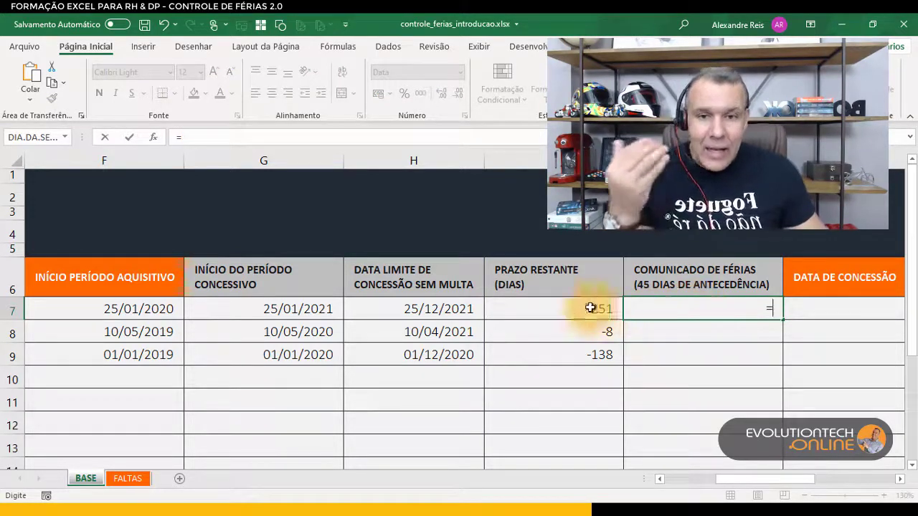
click(443, 310)
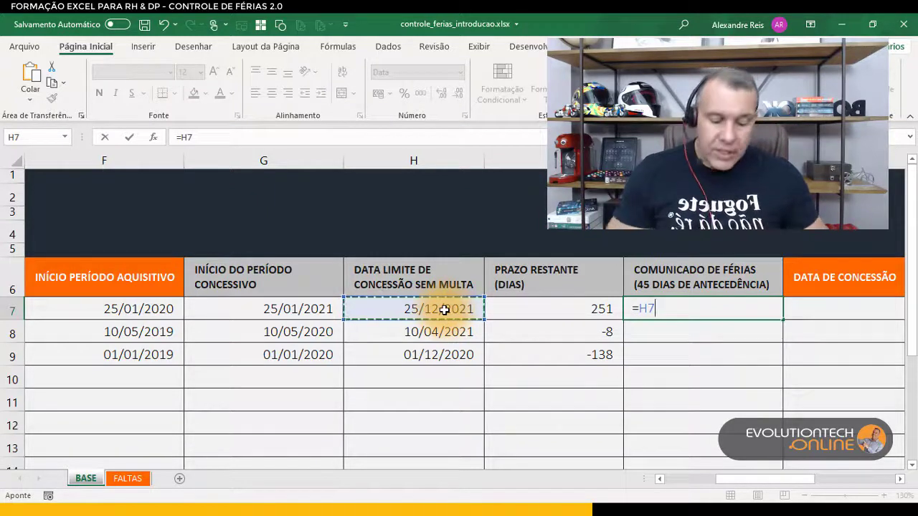
text(-45)
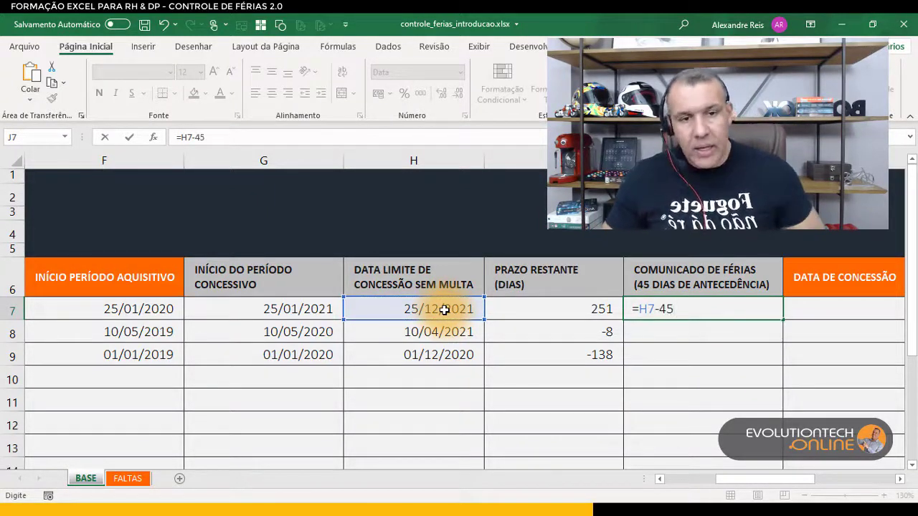
key(Return)
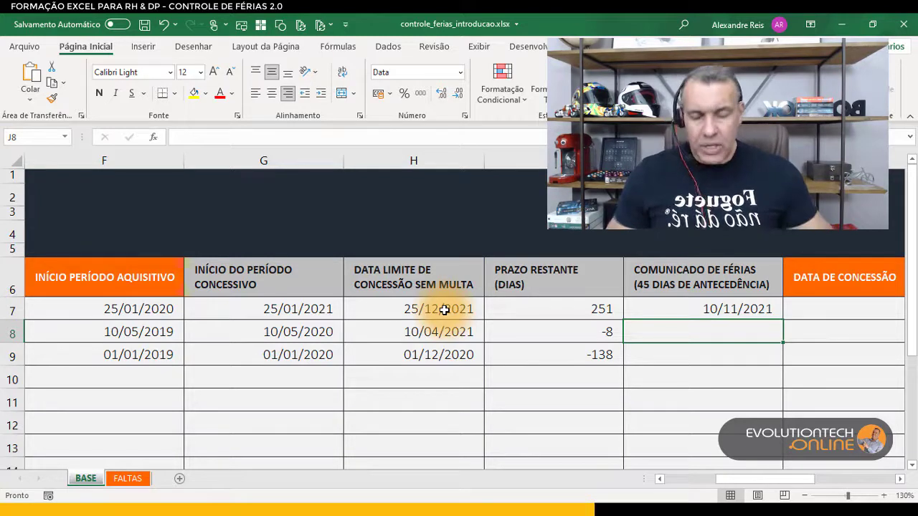
click(699, 310)
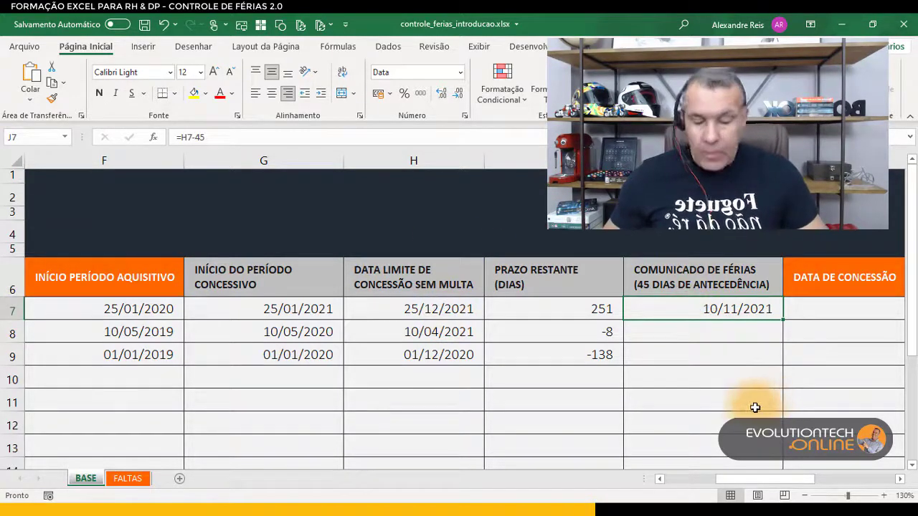
key(ctrl+z)
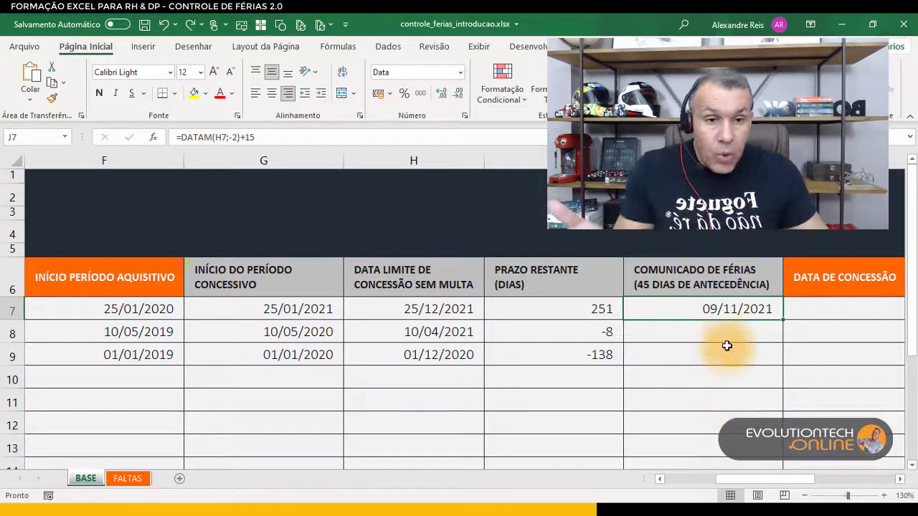
Check the DATAM formula in J7, and undo and redo the last two changes.
double_click(710, 310)
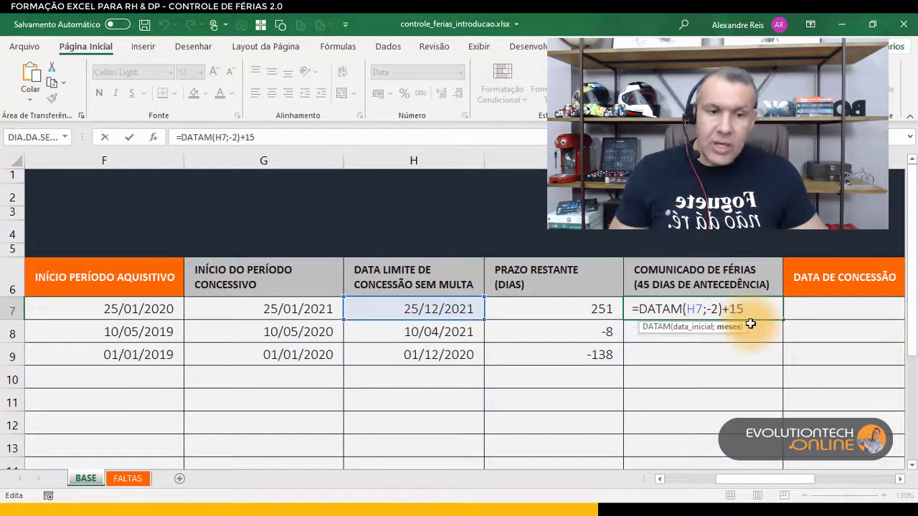
key(ctrl+Return)
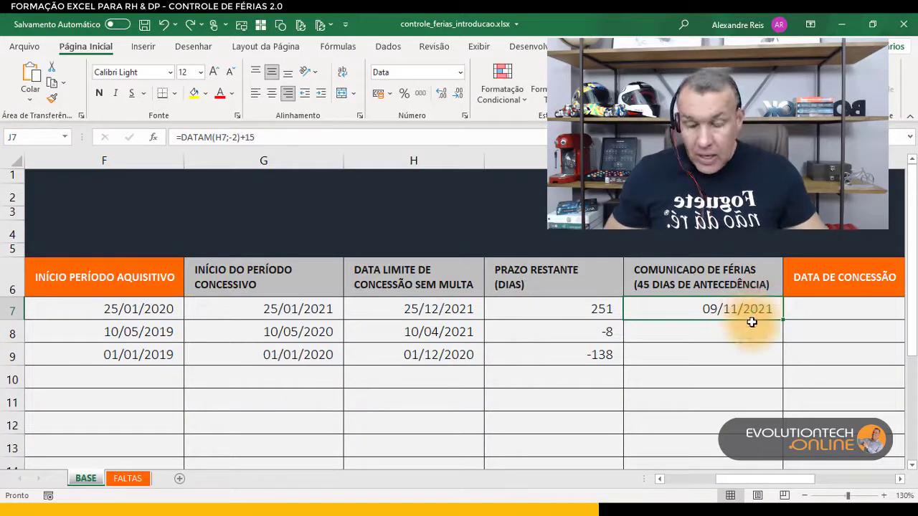
key(ctrl+z)
key(ctrl+z)
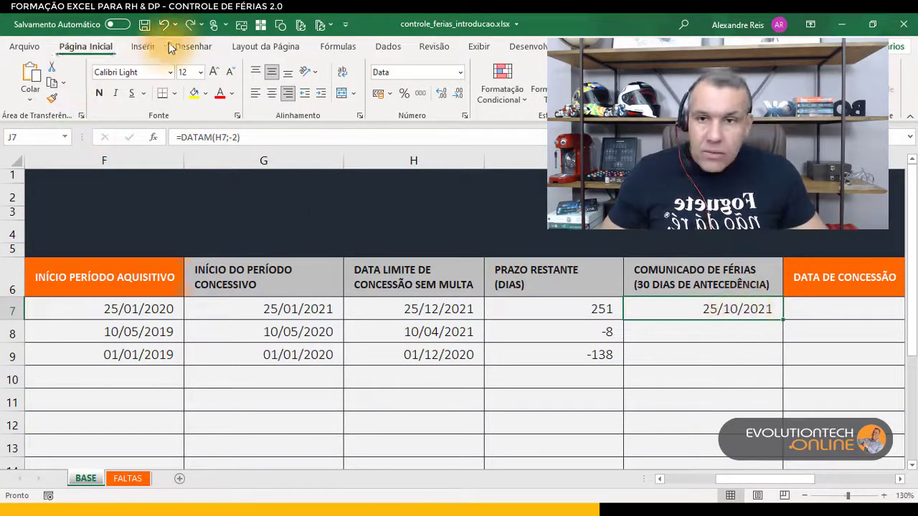
click(190, 24)
click(190, 25)
Replace the J7 formula with =H7-45 to subtract 45 days from the limit date.
click(725, 309)
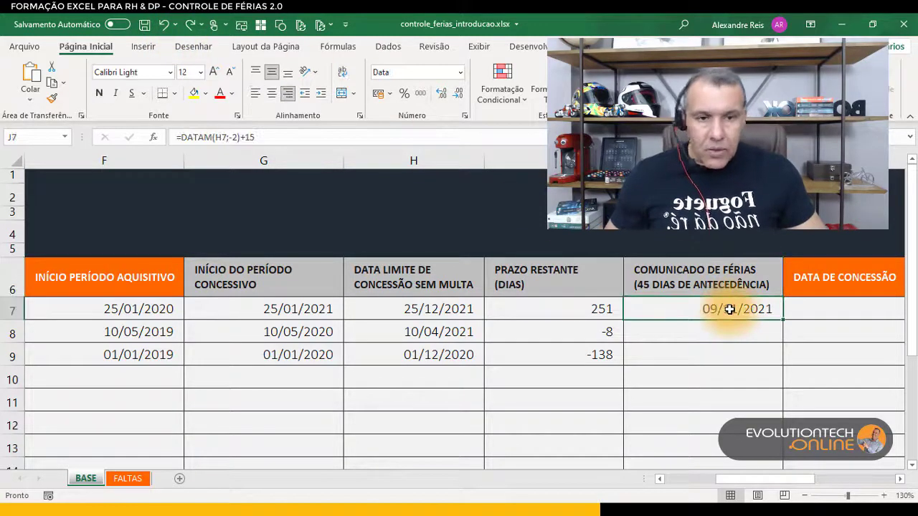
text(=)
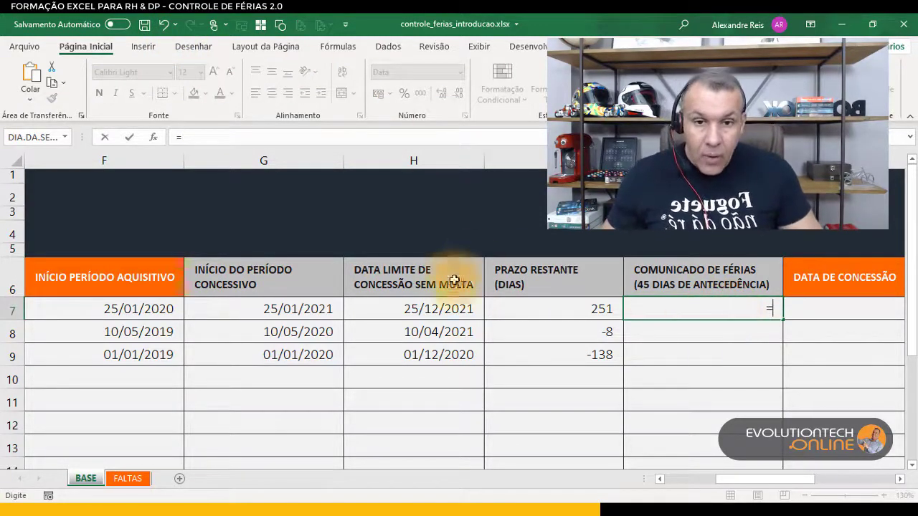
click(457, 306)
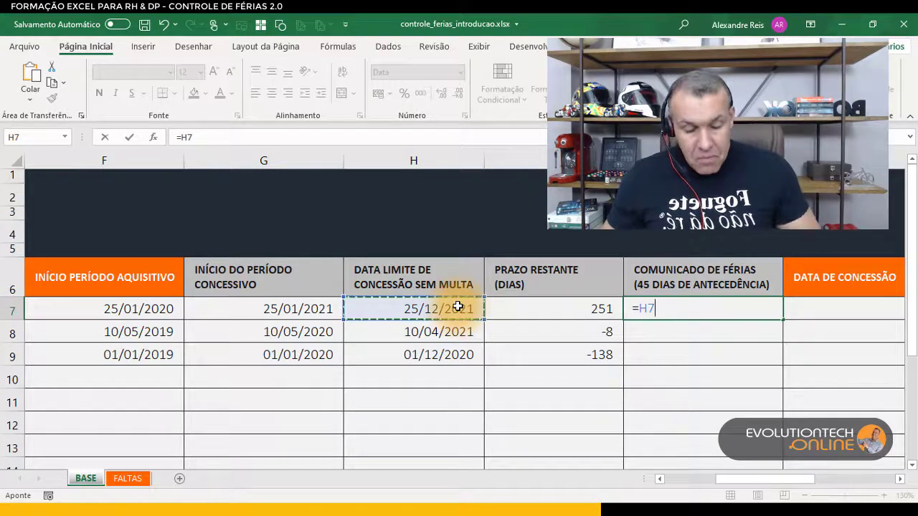
text(-)
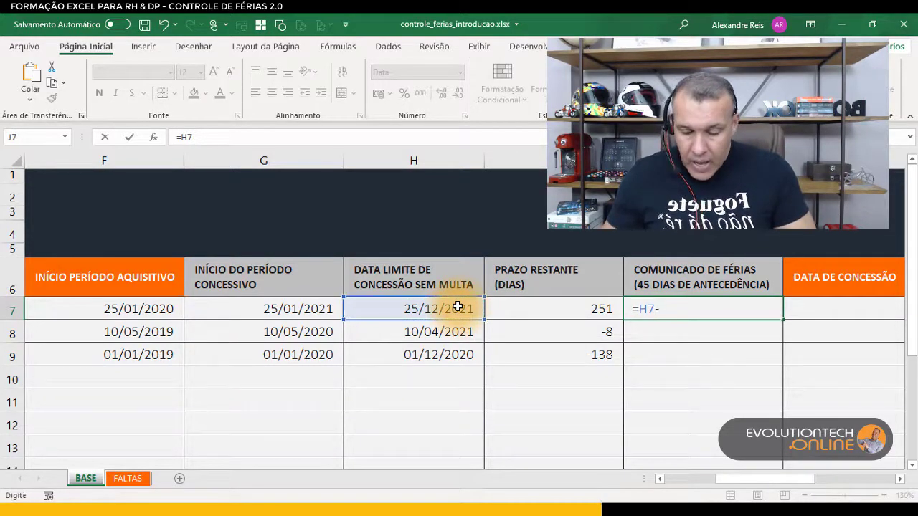
text(45)
key(Return)
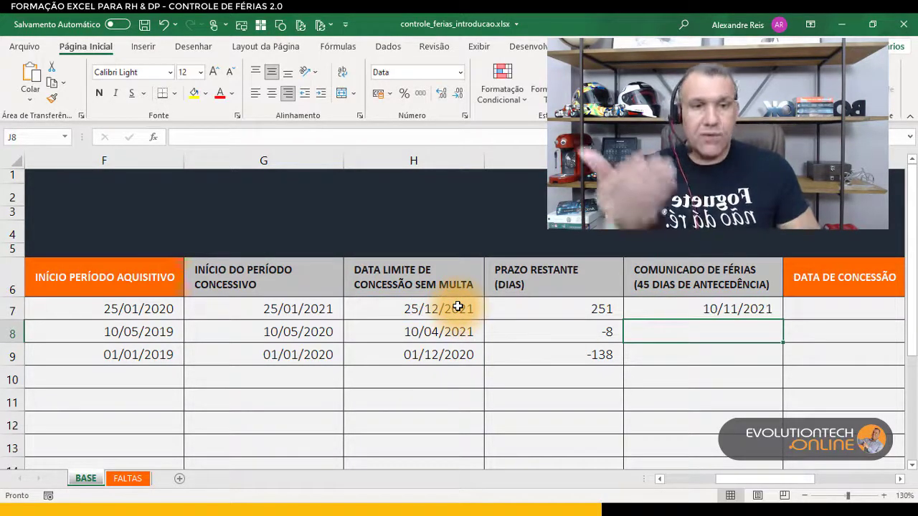
Undo and redo the =H7-45 entry to compare both versions of J7, and review the formula.
key(ctrl+z)
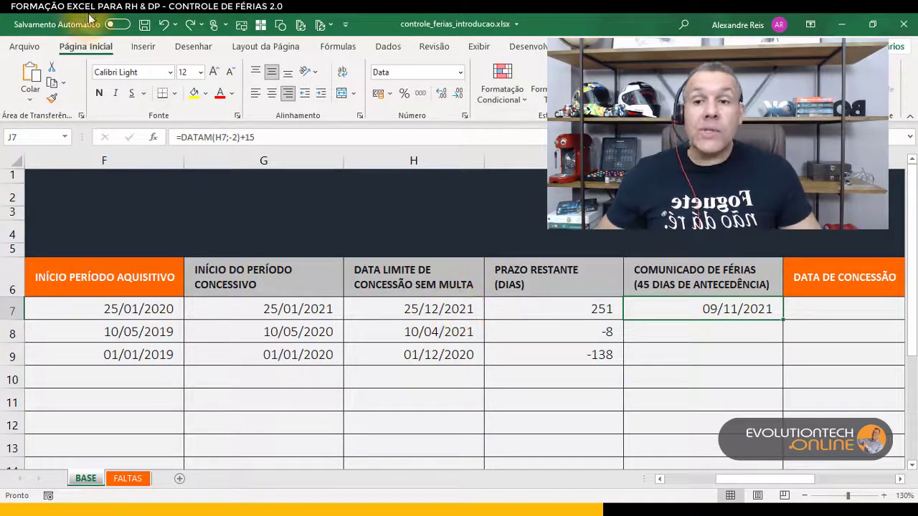
click(190, 25)
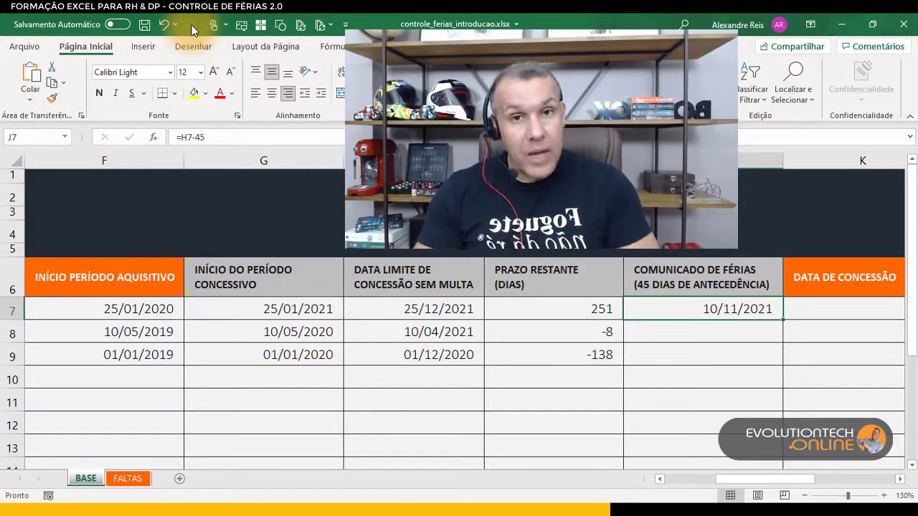
double_click(756, 308)
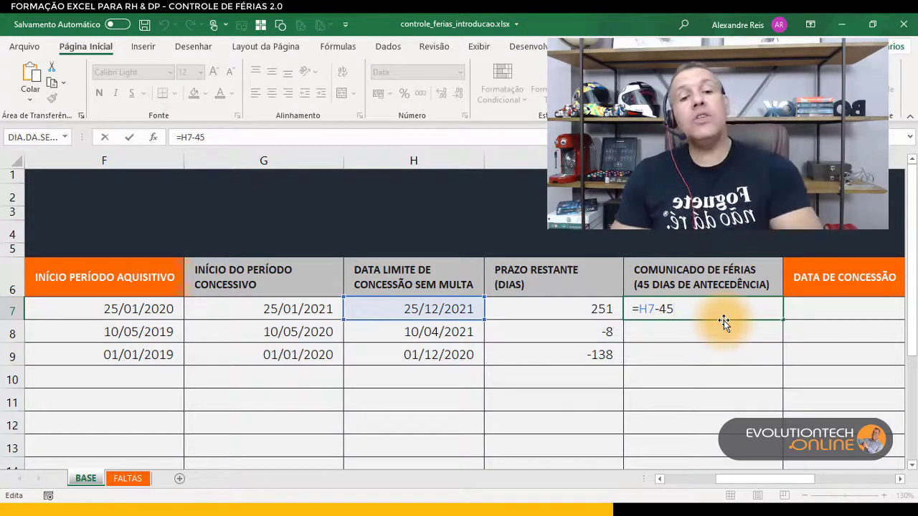
key(Return)
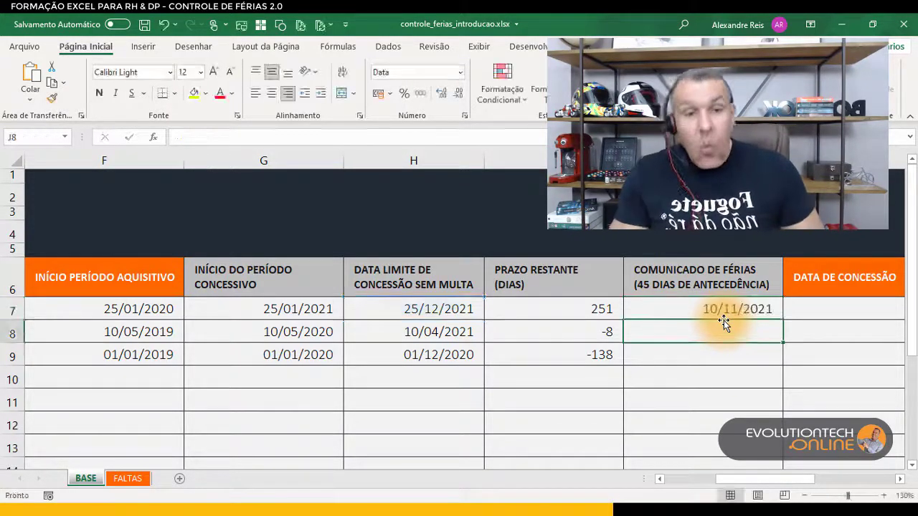
Format the Comunicado de Férias header in J6 with a purple (Roxo) fill and white font.
click(701, 274)
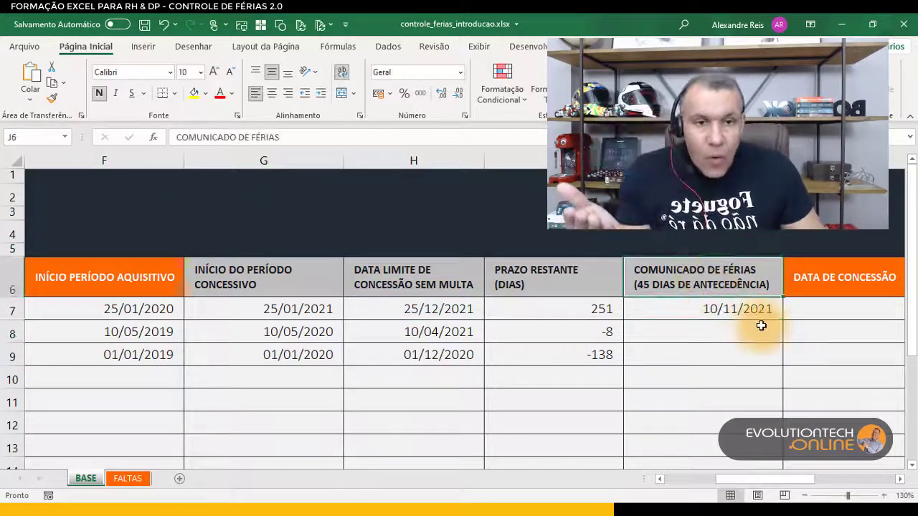
click(205, 94)
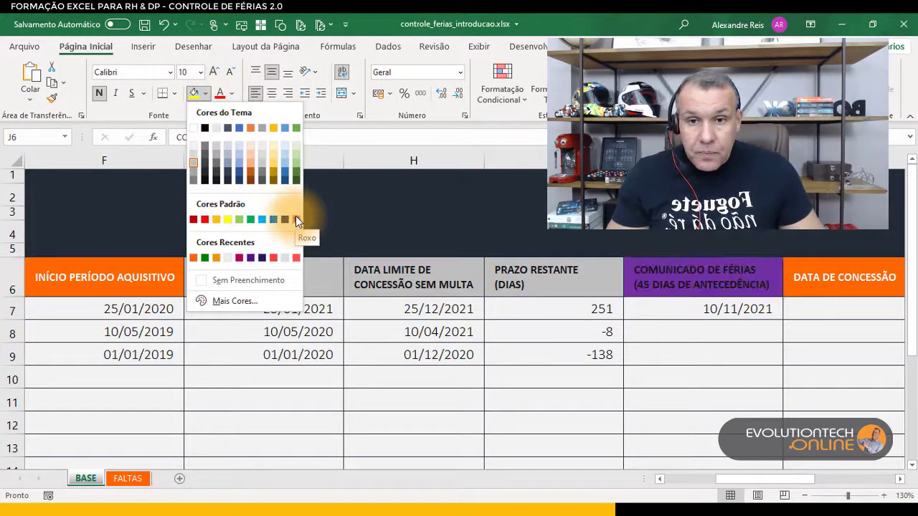
click(296, 218)
click(232, 93)
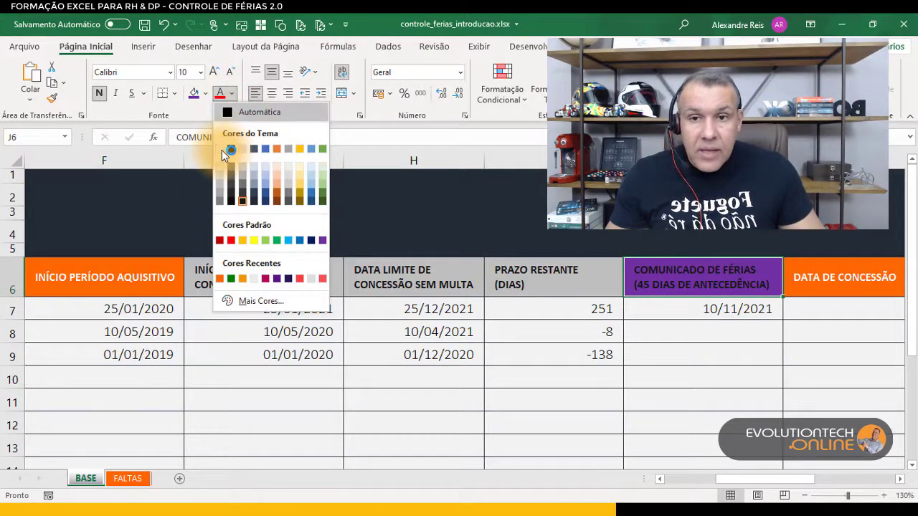
click(616, 312)
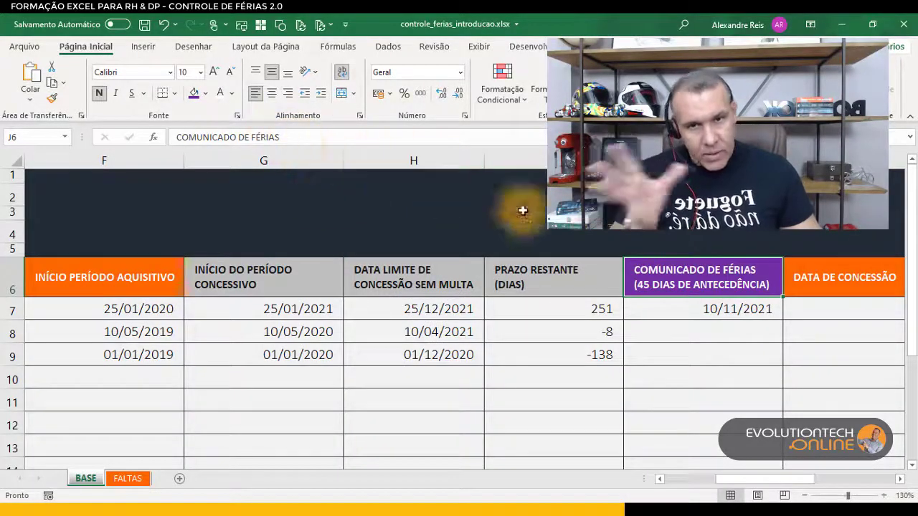
Review the =H7-45 formula in J7 and fill it down the Comunicado de Férias column.
click(742, 310)
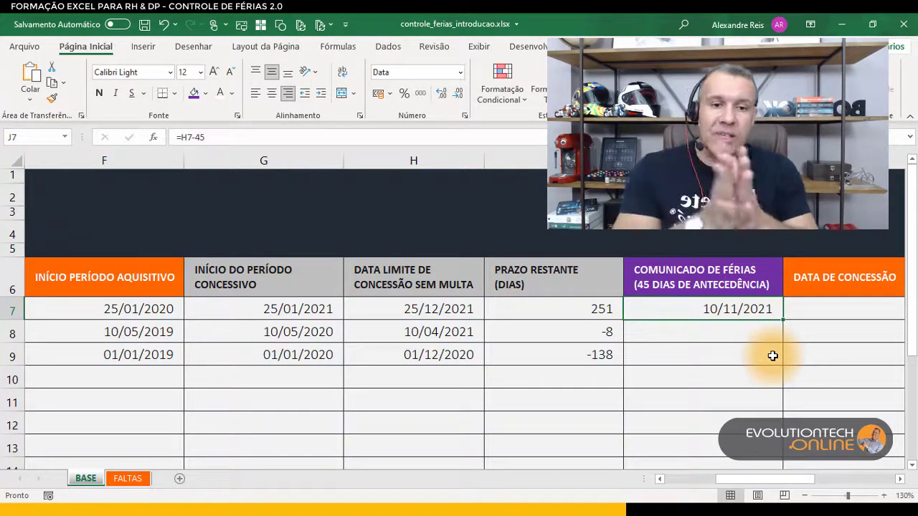
double_click(734, 313)
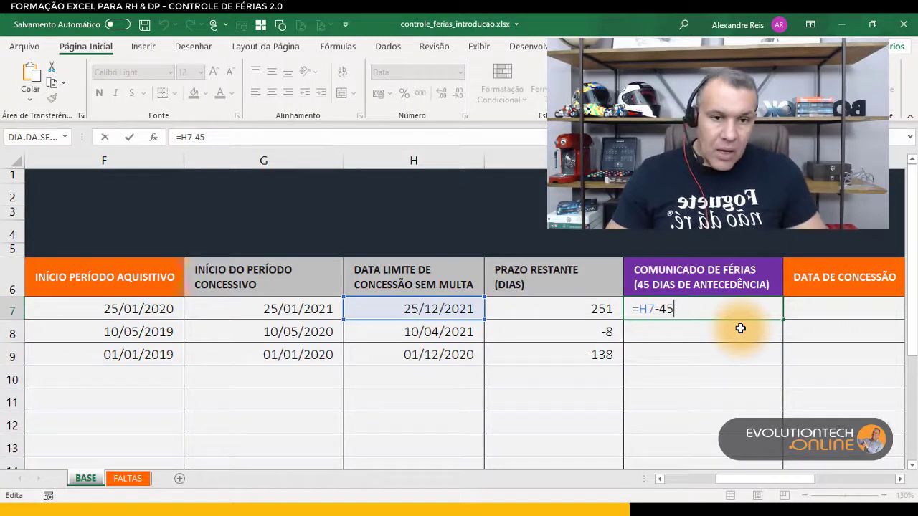
key(Return)
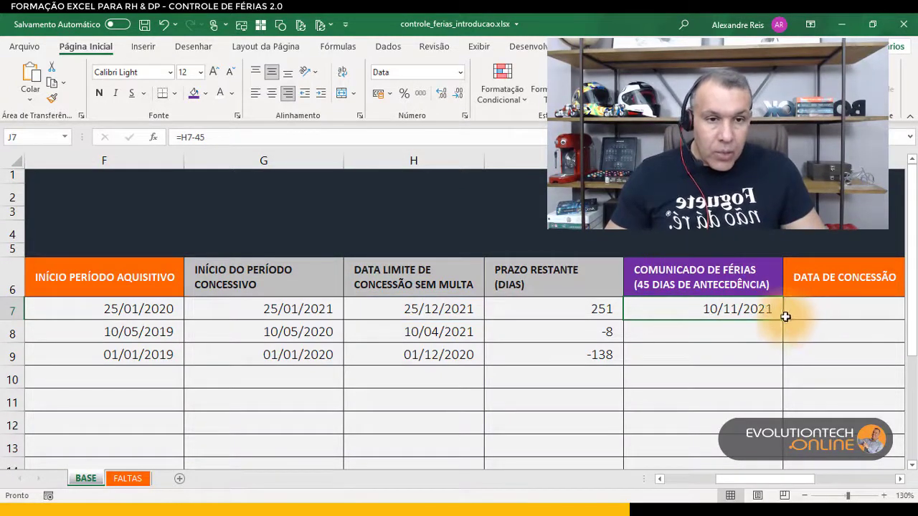
double_click(784, 319)
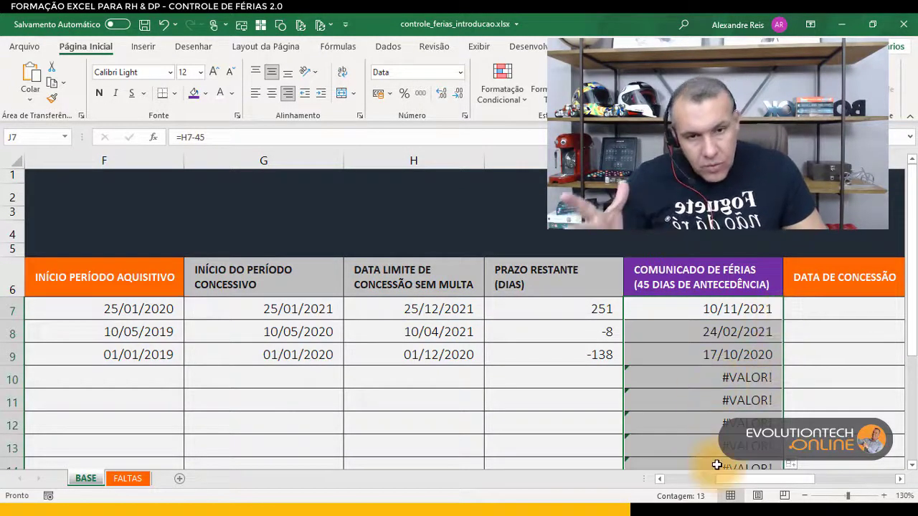
Reuse the blank-check prefix from the I7 formula to wrap the J7 formula as =SE(F7="";"";H7-45).
click(605, 308)
double_click(580, 307)
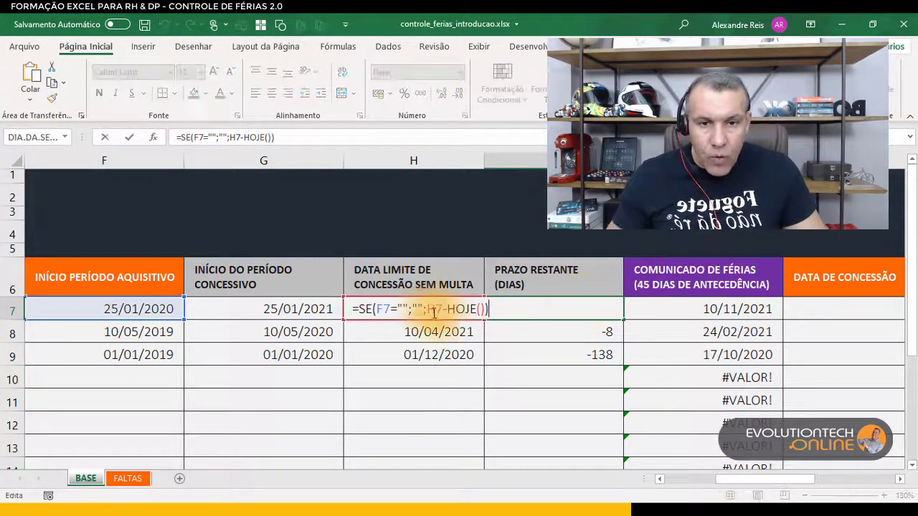
drag(427, 309, 355, 306)
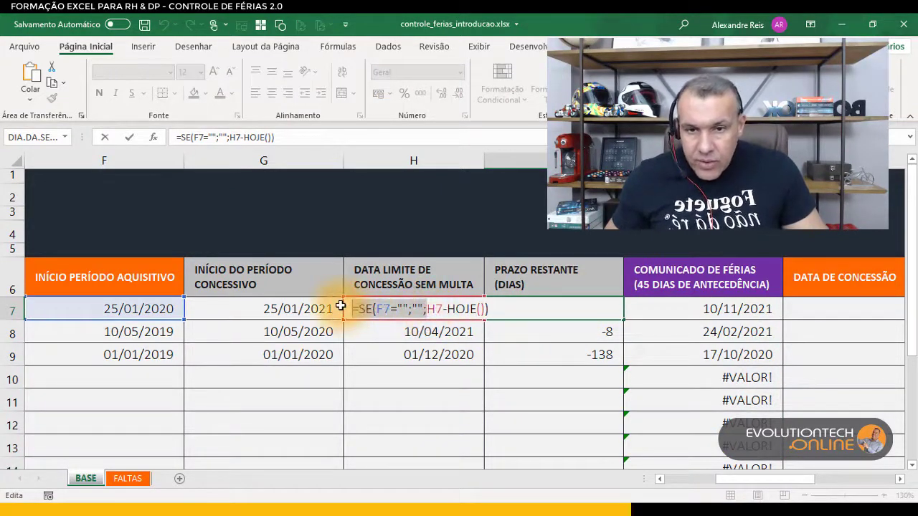
key(Escape)
double_click(656, 308)
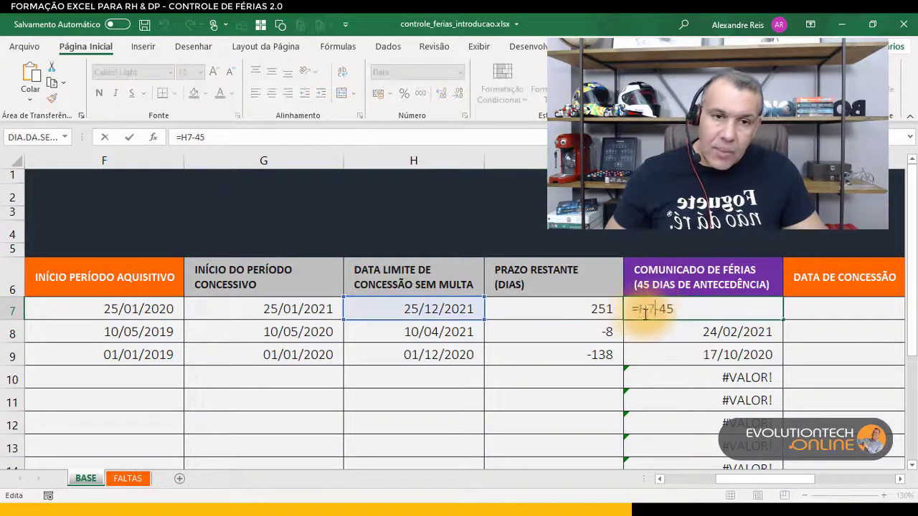
text(=SE(F7="";"";)
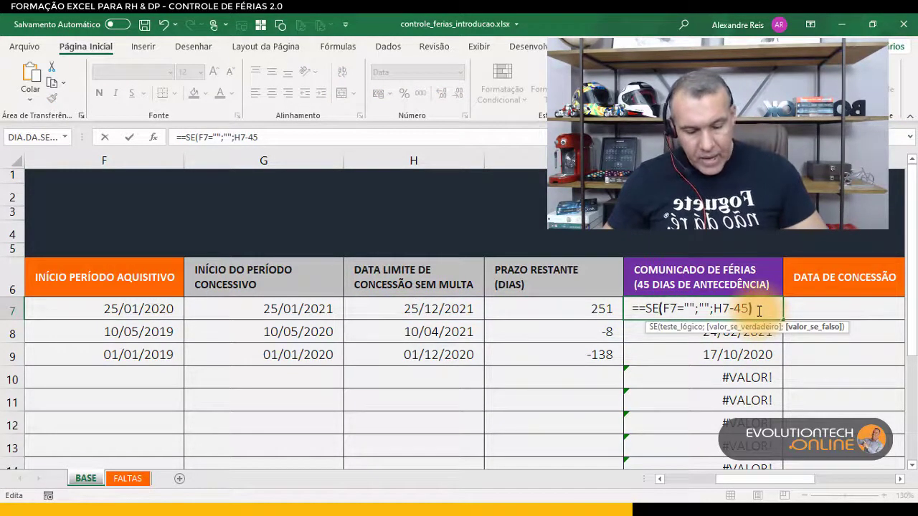
key(Return)
key(Return)
text(\)
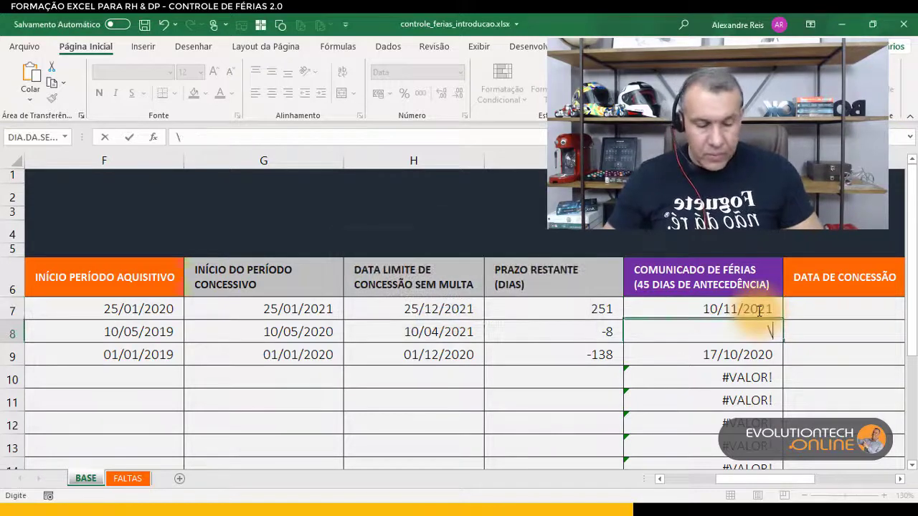
key(Escape)
Review the =SE(F7="";"";H7-45) formula in J7, fill it down the Comunicado de Férias column, and check a row without dates.
click(759, 309)
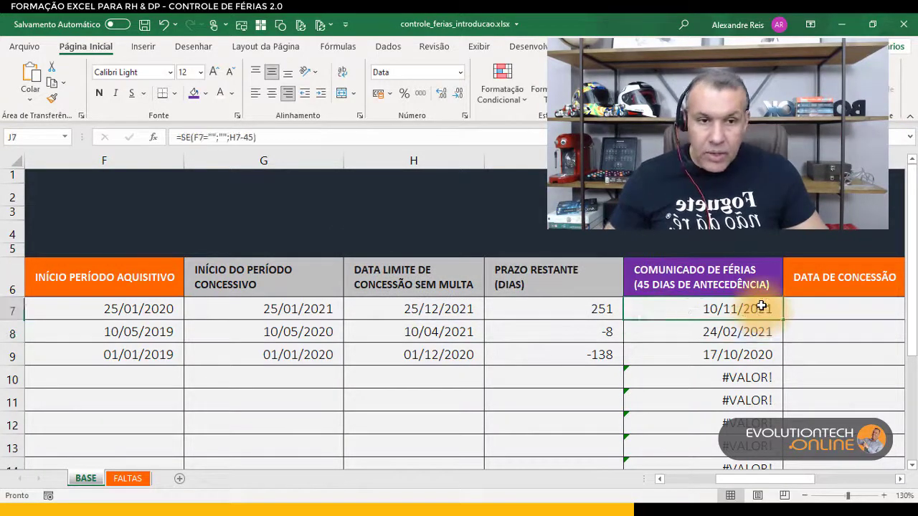
double_click(758, 309)
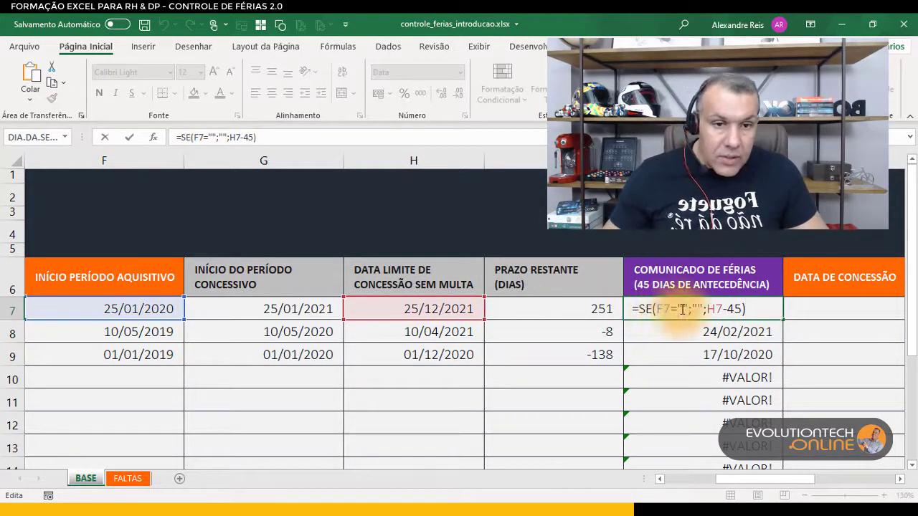
key(Return)
click(762, 305)
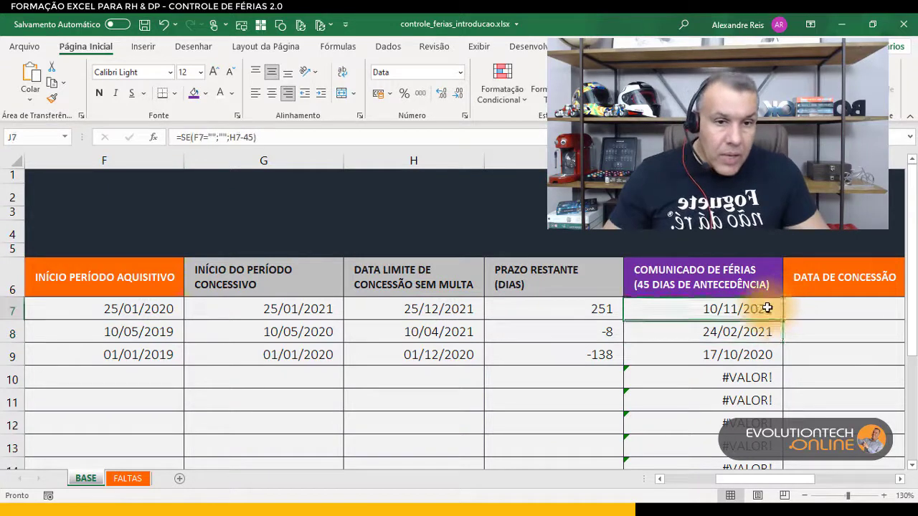
double_click(784, 322)
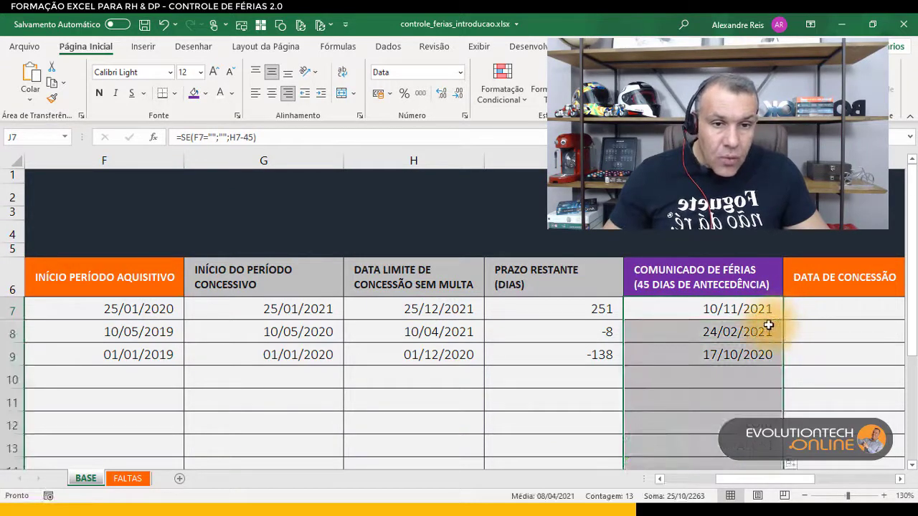
click(771, 330)
click(750, 373)
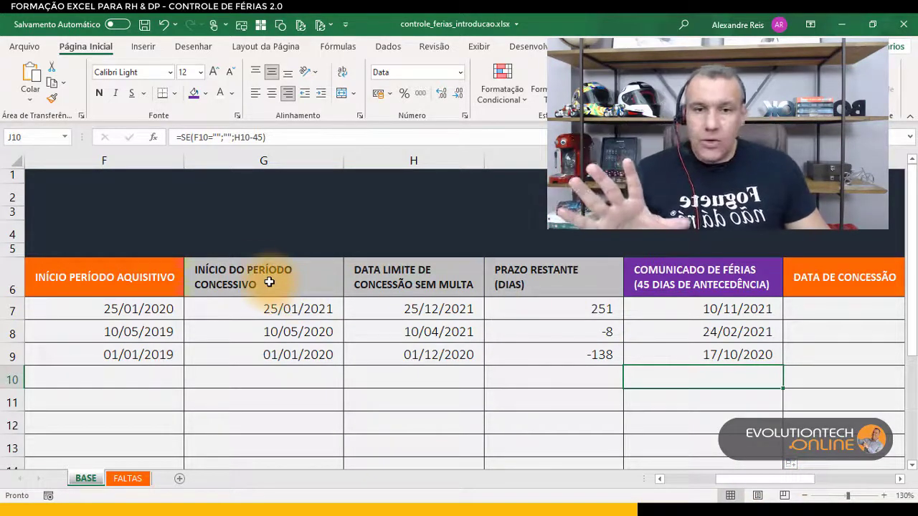
Format headers G6:I6 with a purple fill and white font, and fill the Comunicado de Férias header in J6 with dark blue.
drag(256, 274, 638, 272)
click(194, 94)
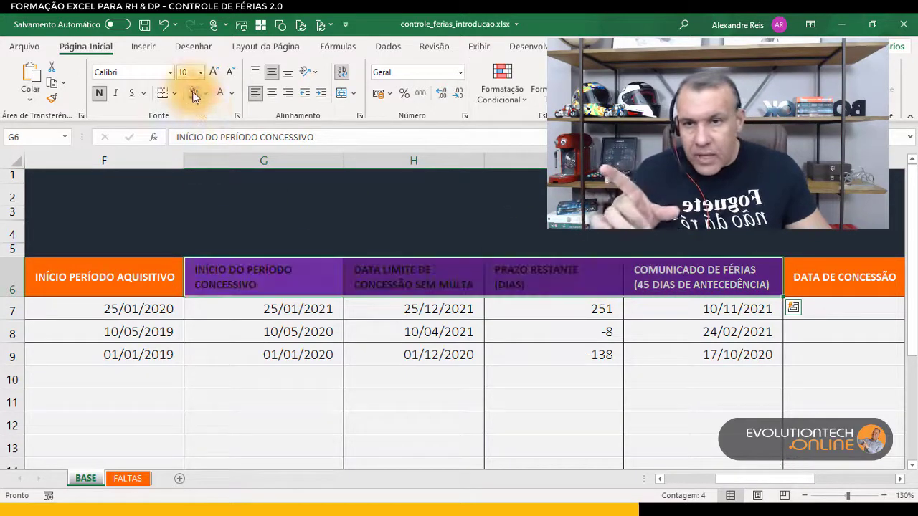
click(690, 285)
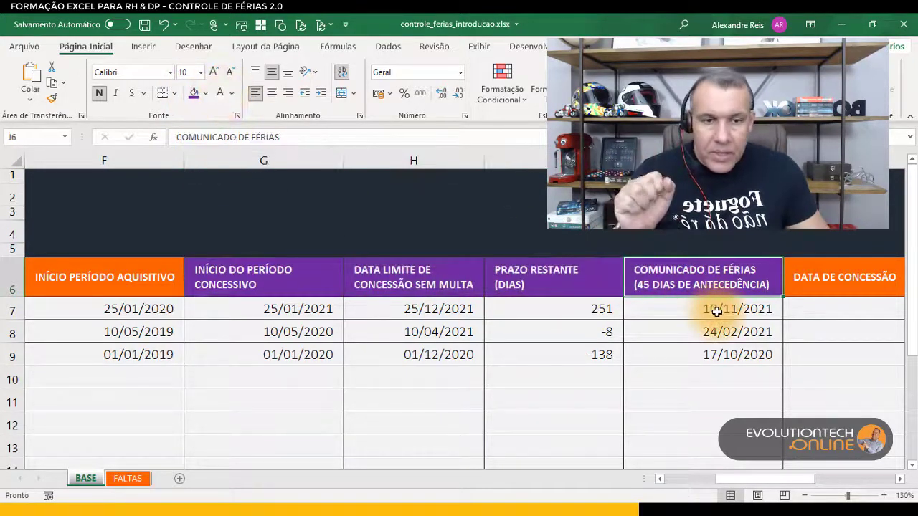
click(207, 92)
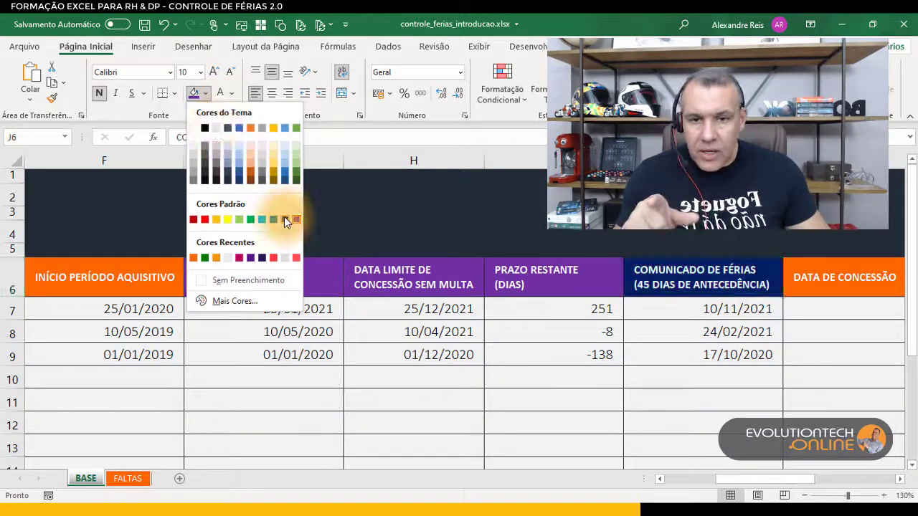
click(285, 216)
Review the acquisition start, concession start, limit date and remaining-days cells in columns F to I, including the remaining days in row 9.
click(600, 305)
drag(272, 279, 666, 353)
click(243, 328)
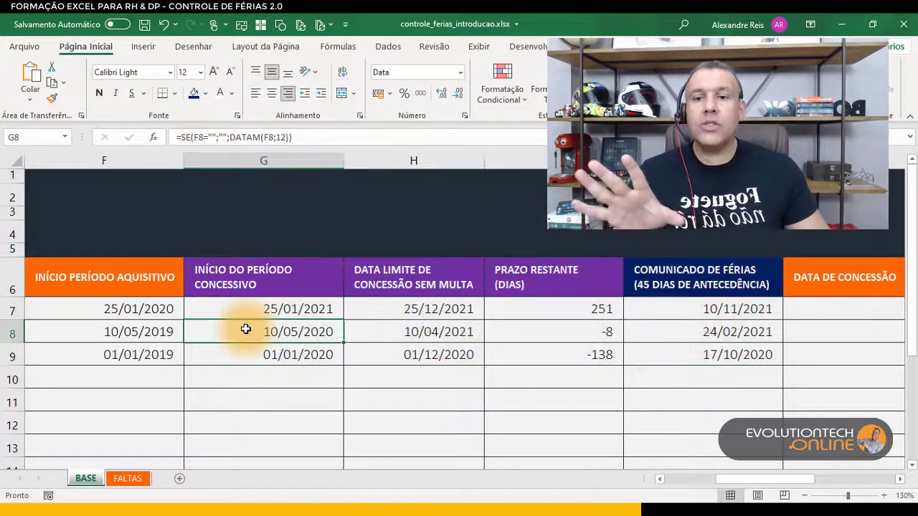
scroll(779, 480, left, 3)
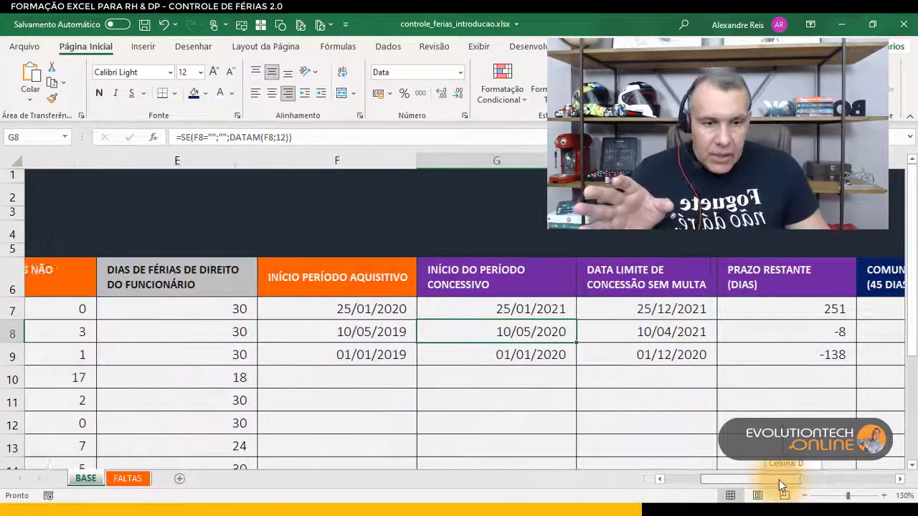
scroll(539, 385, right, 1)
click(306, 309)
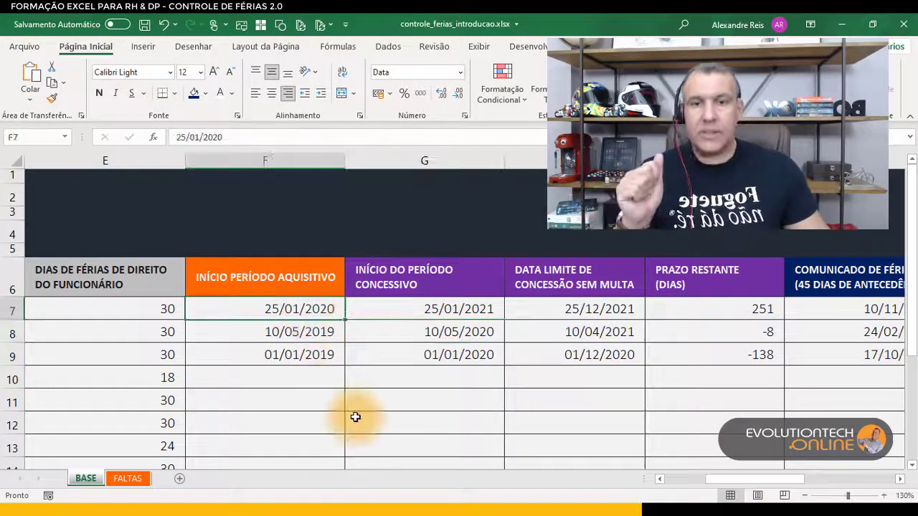
click(396, 310)
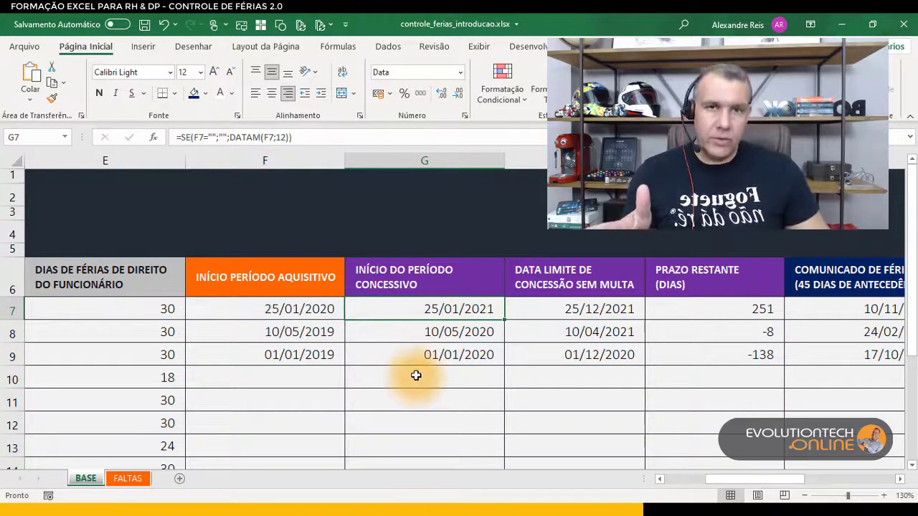
click(566, 313)
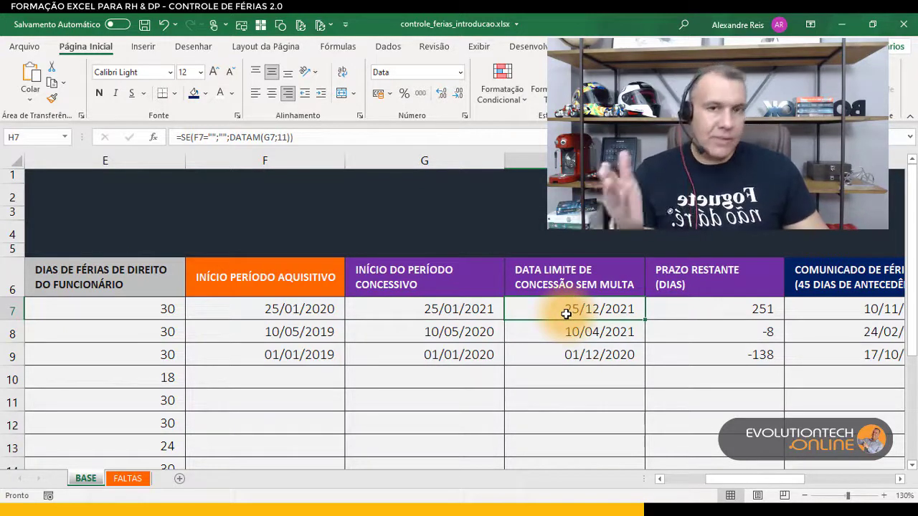
click(751, 310)
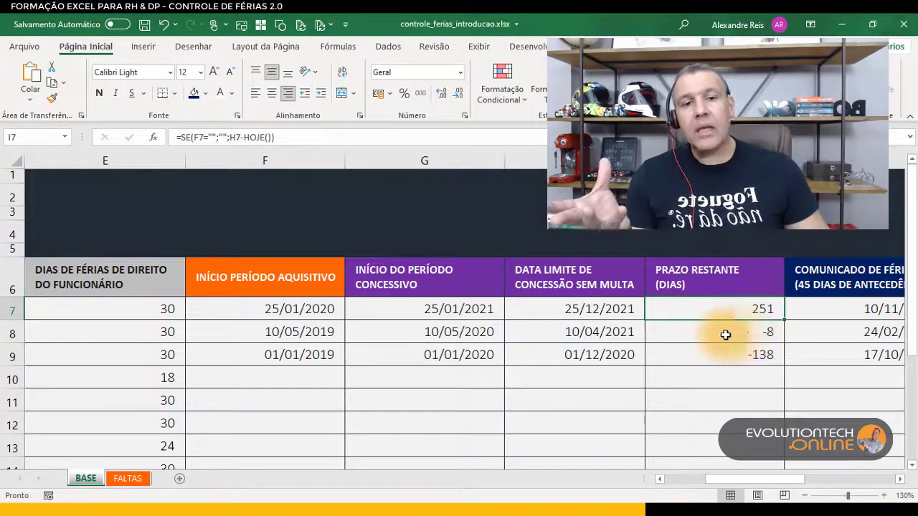
click(762, 353)
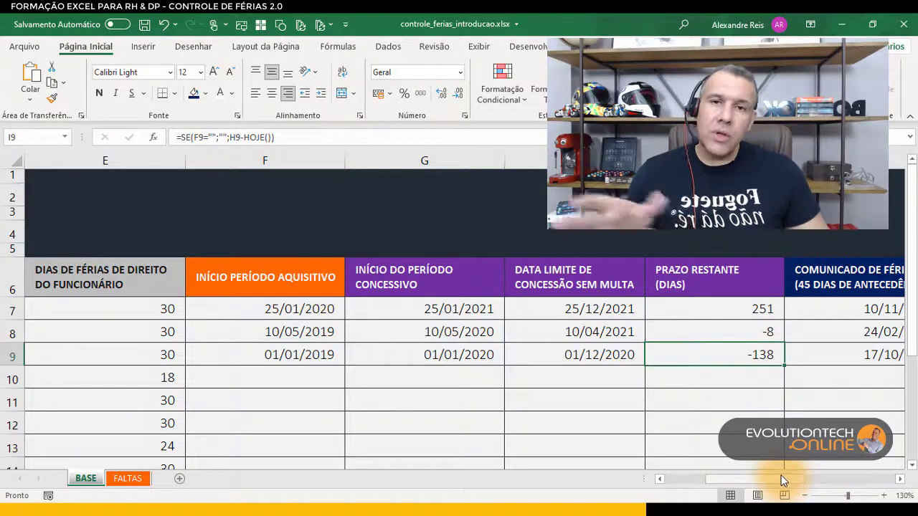
Examine the Comunicado de Férias formula in J7, focusing on its H7-45 part.
drag(775, 479, 794, 479)
click(589, 313)
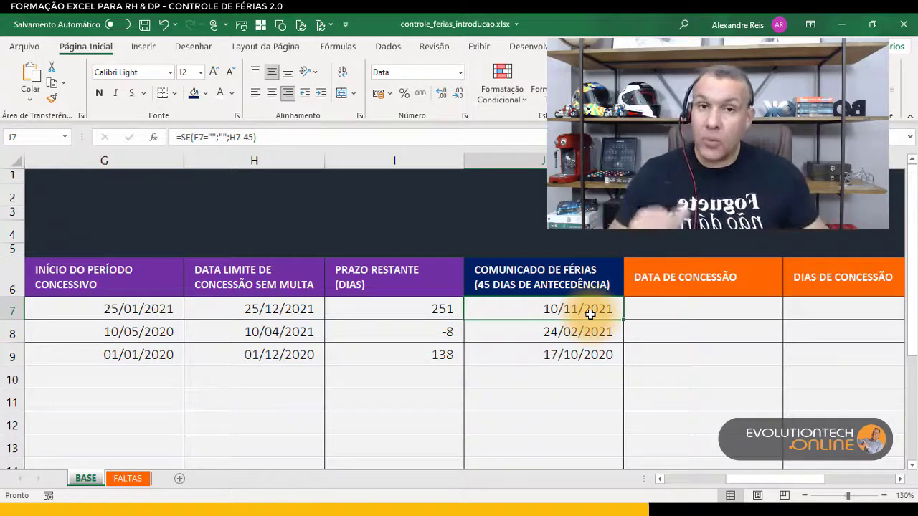
double_click(590, 313)
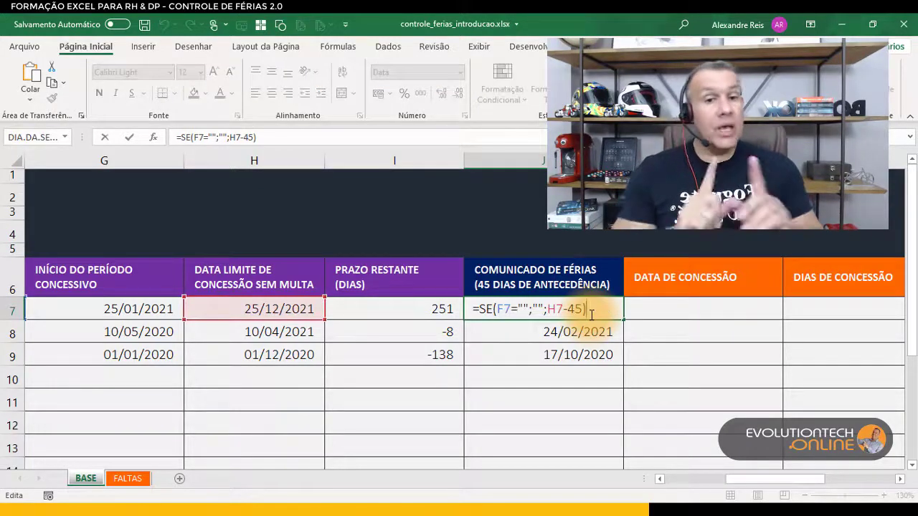
drag(546, 310, 584, 310)
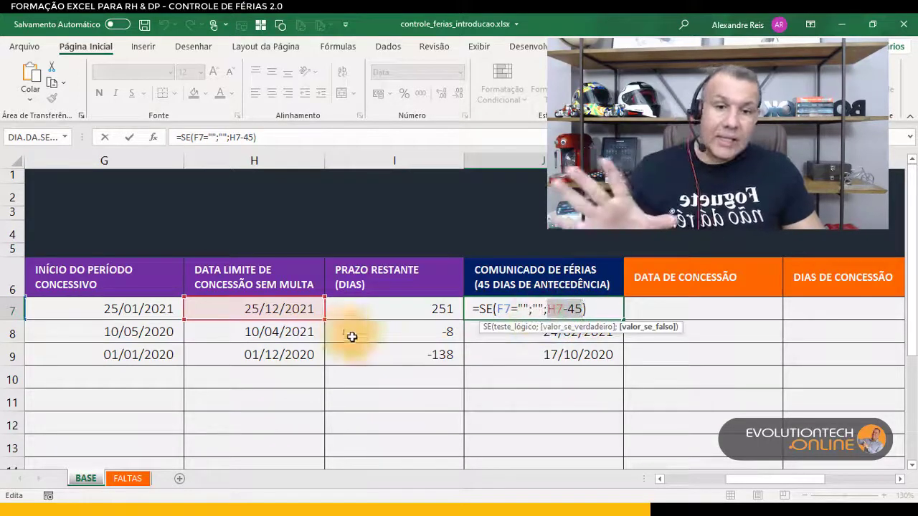
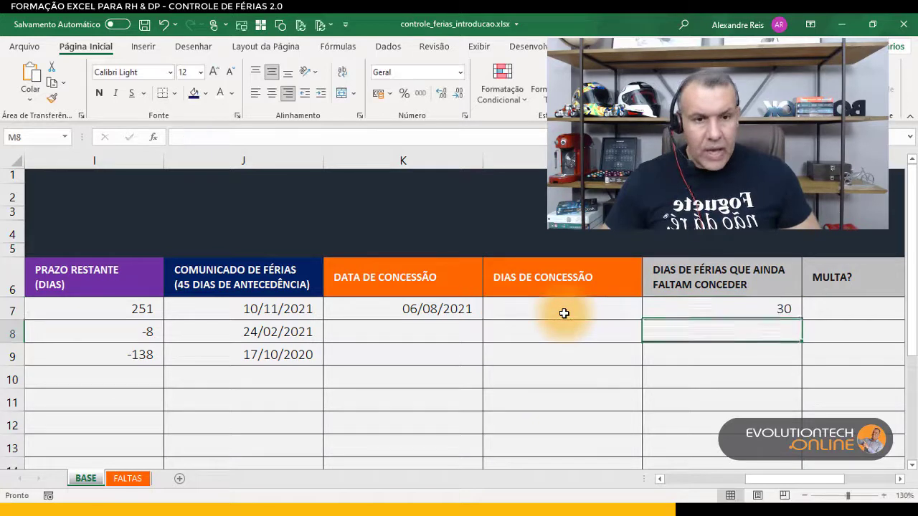
Check the =E7-L7 formula in M7, enter 15 in Dias de Concessão cell L7, and check M7 again.
click(785, 308)
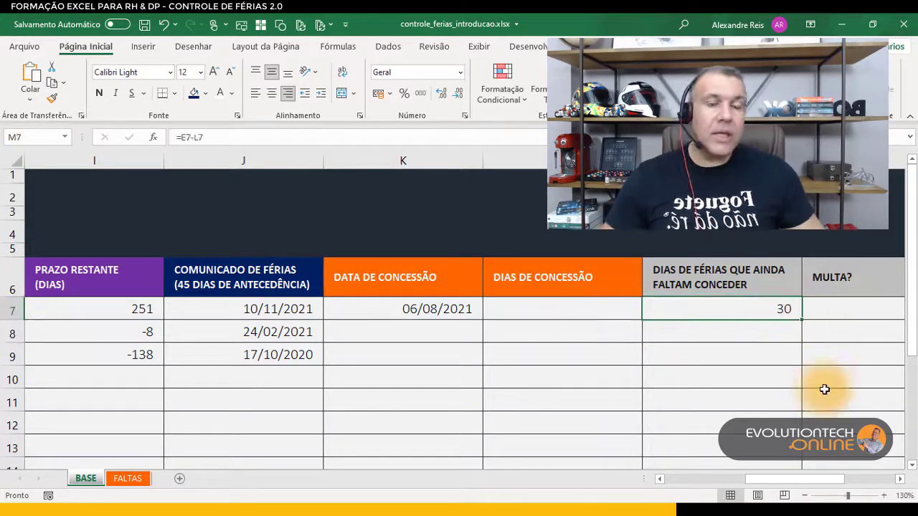
click(535, 313)
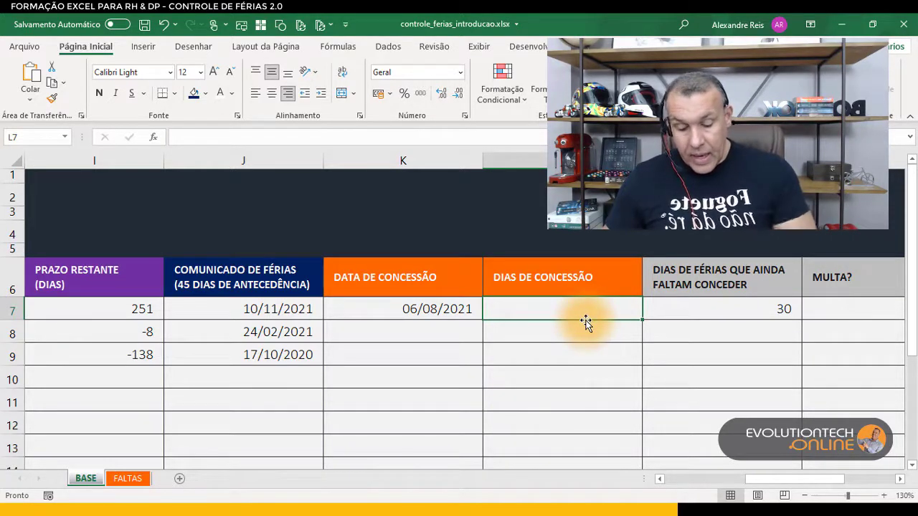
text(15)
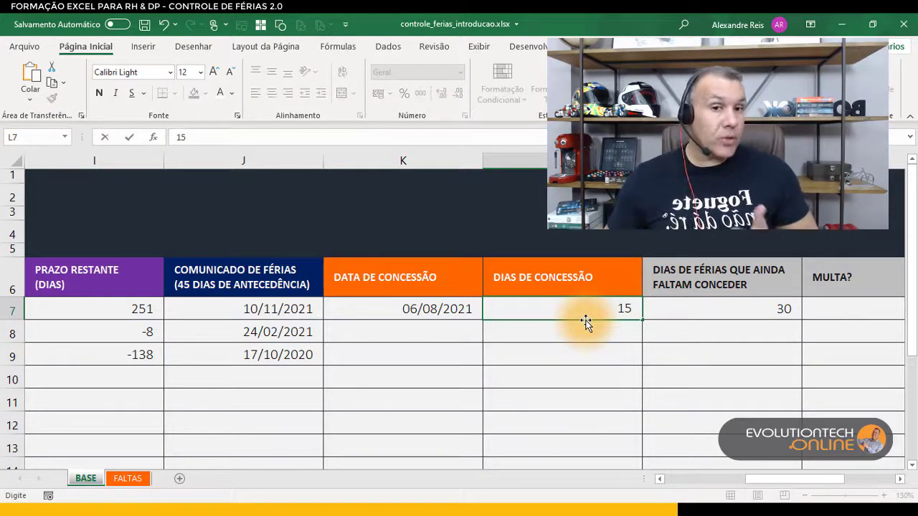
key(Return)
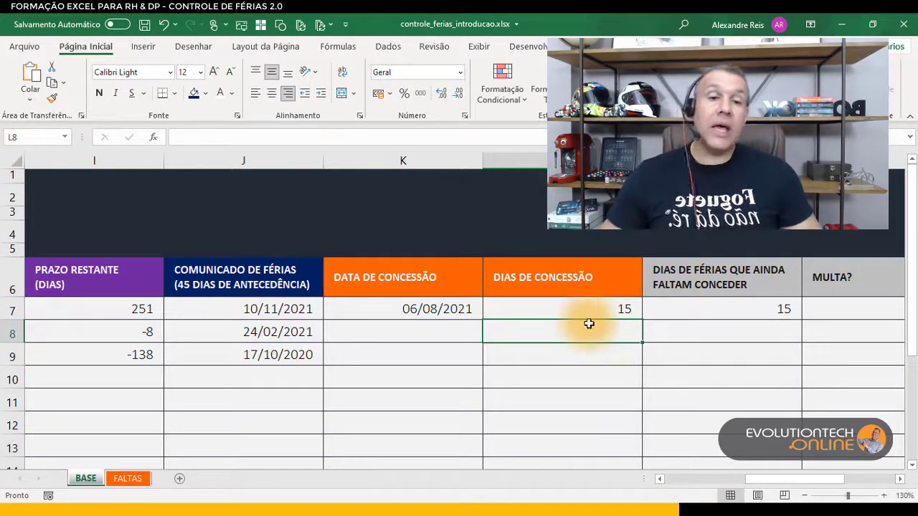
click(704, 310)
Change the Dias de Concessão value in L7 to 20.
click(621, 309)
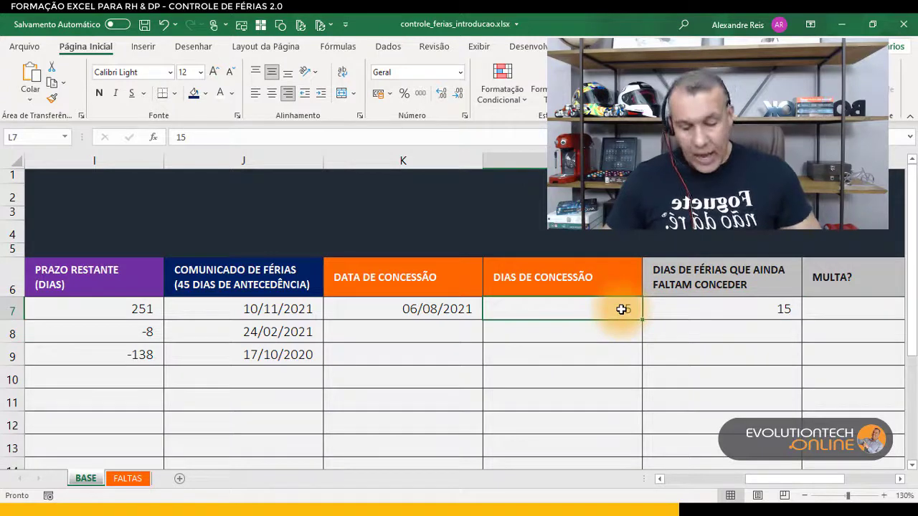
text(20)
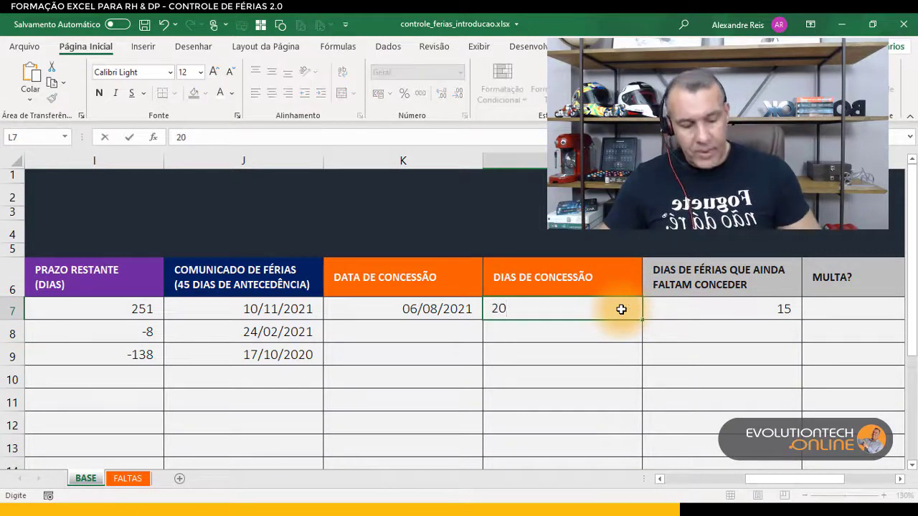
key(Return)
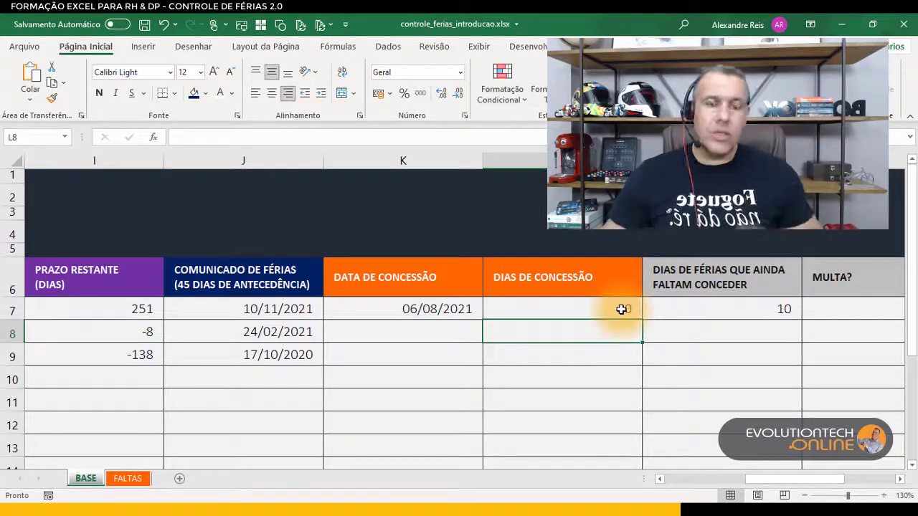
Set the Dias de Concessão value in L7 to 26 and check the remaining vacation days in M7.
click(621, 310)
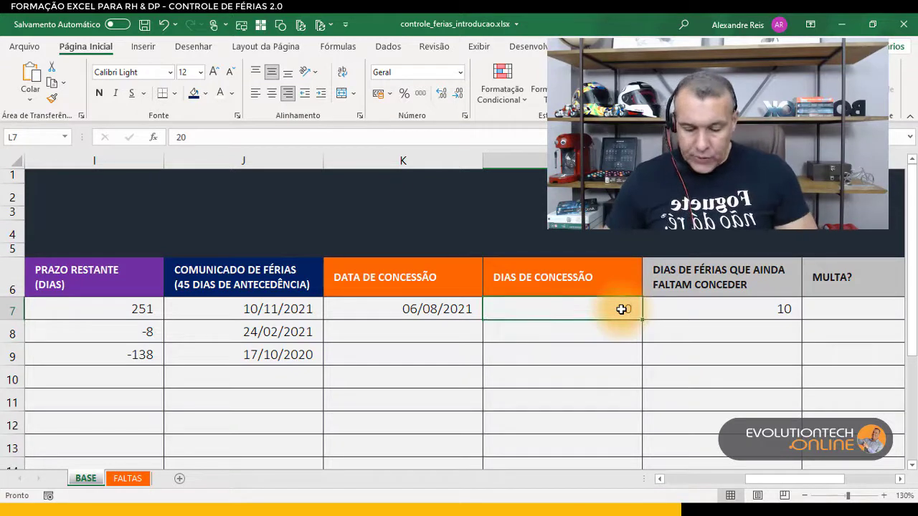
text(26)
key(Return)
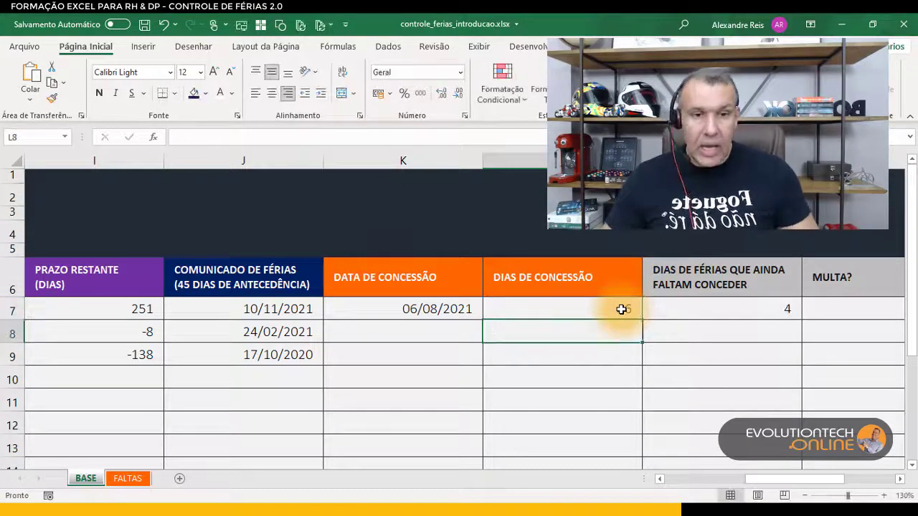
click(762, 311)
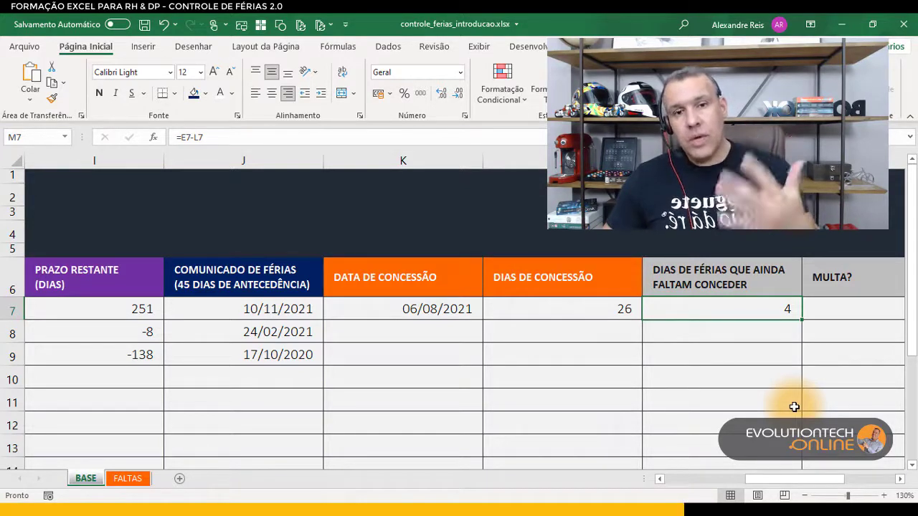
click(577, 302)
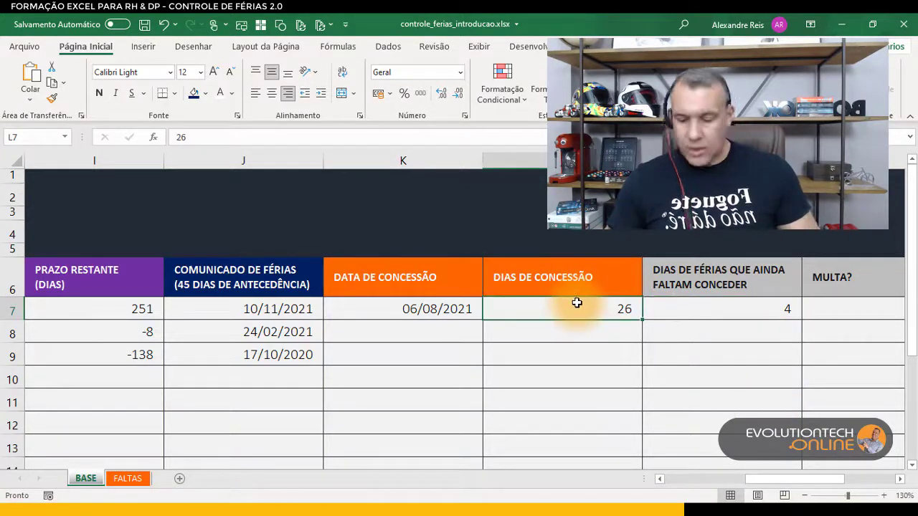
Set the Dias de Concessão value in L7 to 25 and check the vacation days still to grant in M7.
text(25)
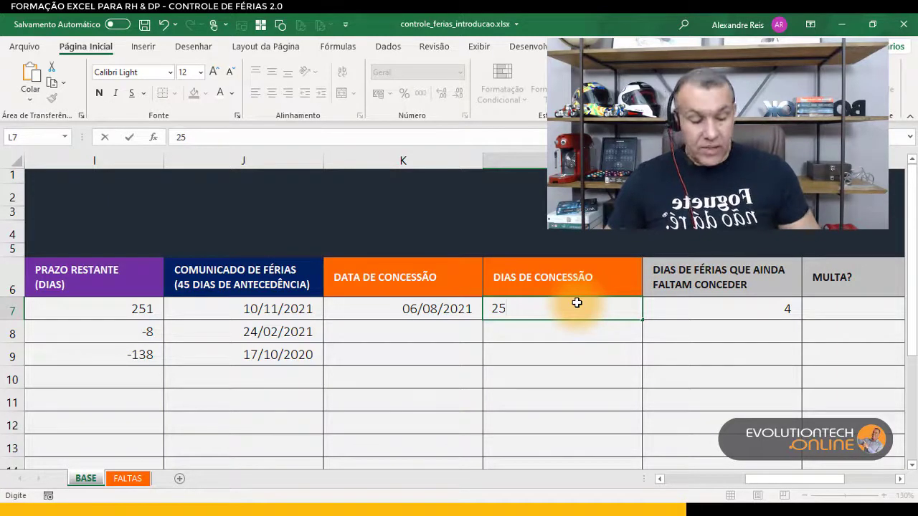
key(Return)
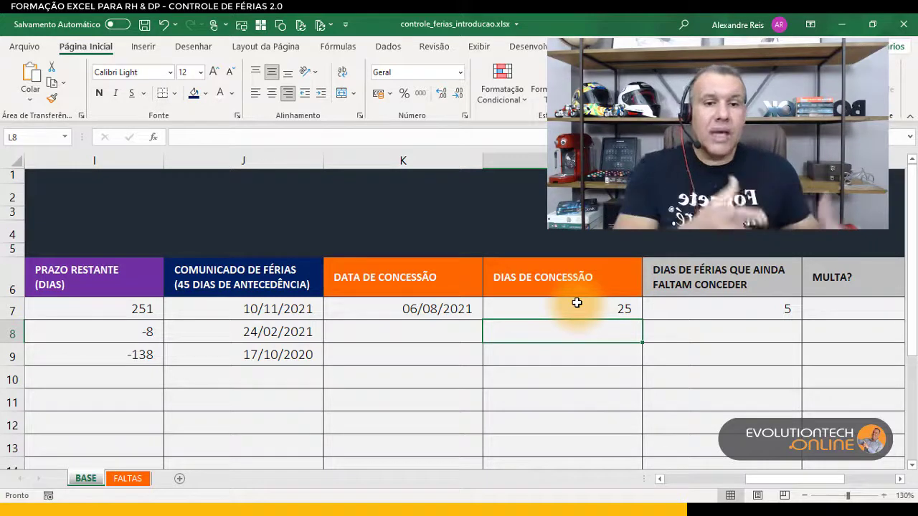
click(732, 307)
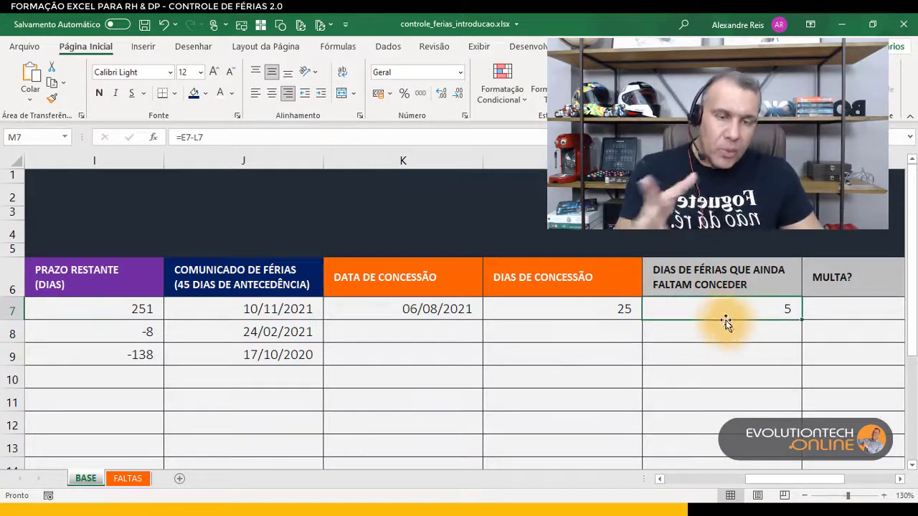
Set the Dias de Concessão value in L7 to 15 and check the M7 balance.
click(627, 309)
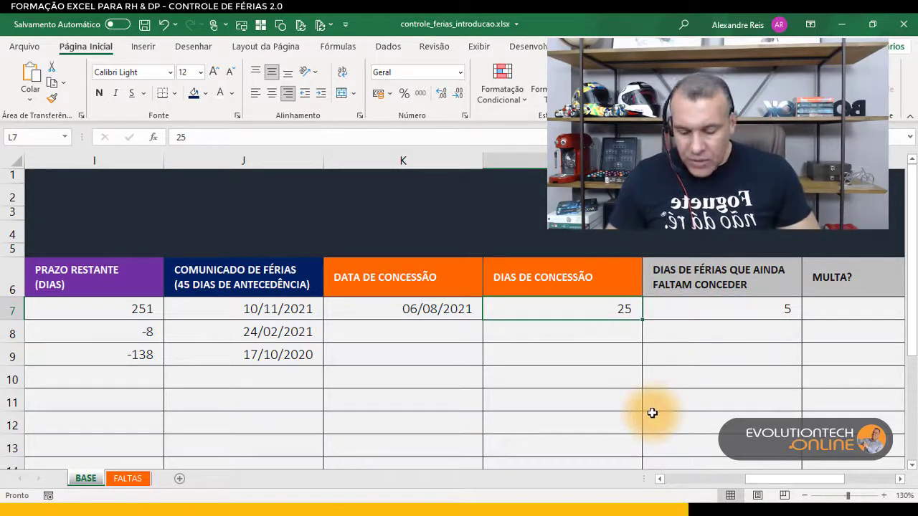
text(15)
key(Return)
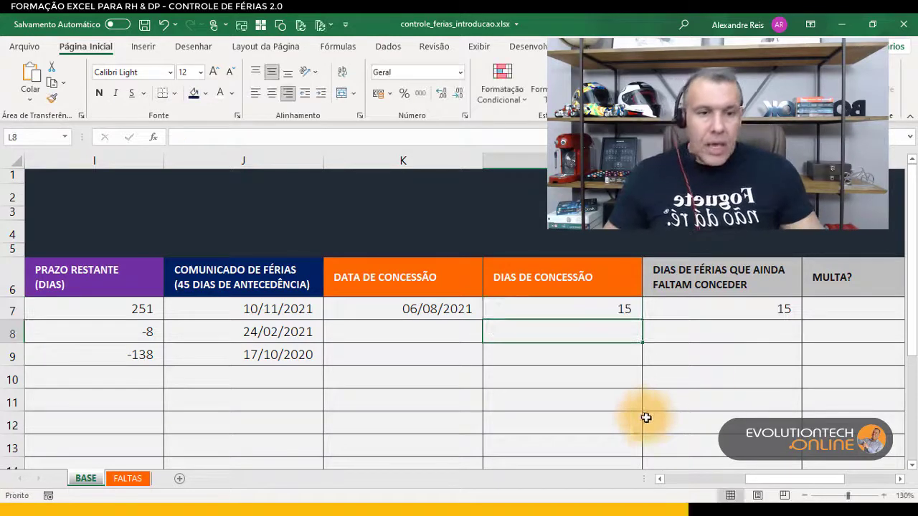
click(714, 313)
Start an SE formula in Multa? cell N7 that tests whether the concession date exceeds the penalty-free deadline, K7>H7.
click(824, 317)
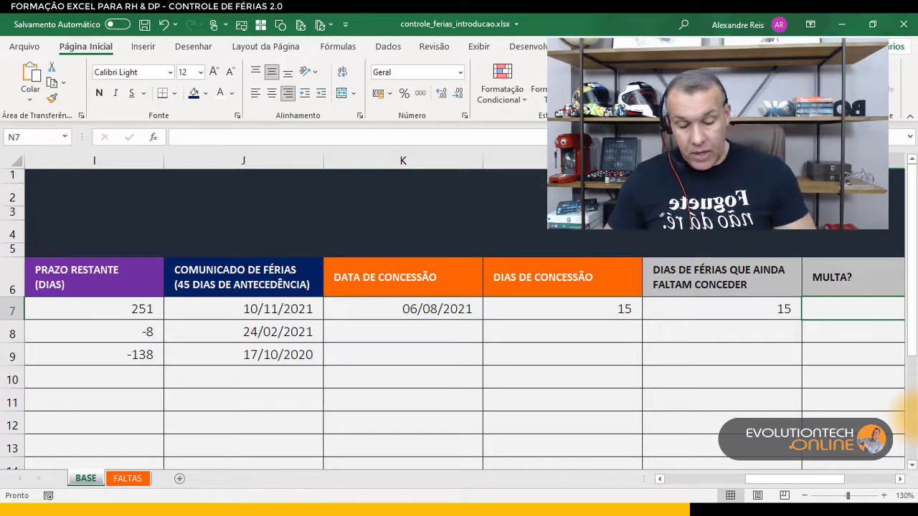
text(=SE)
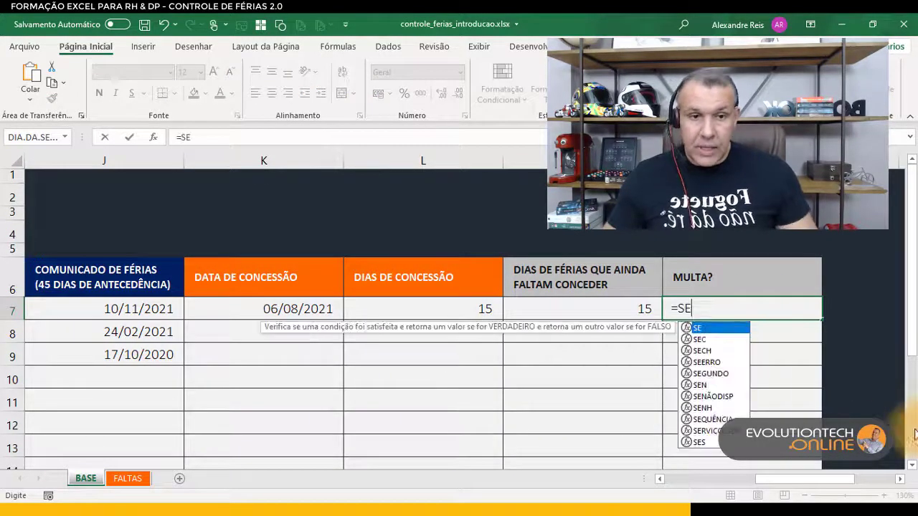
double_click(703, 328)
click(332, 306)
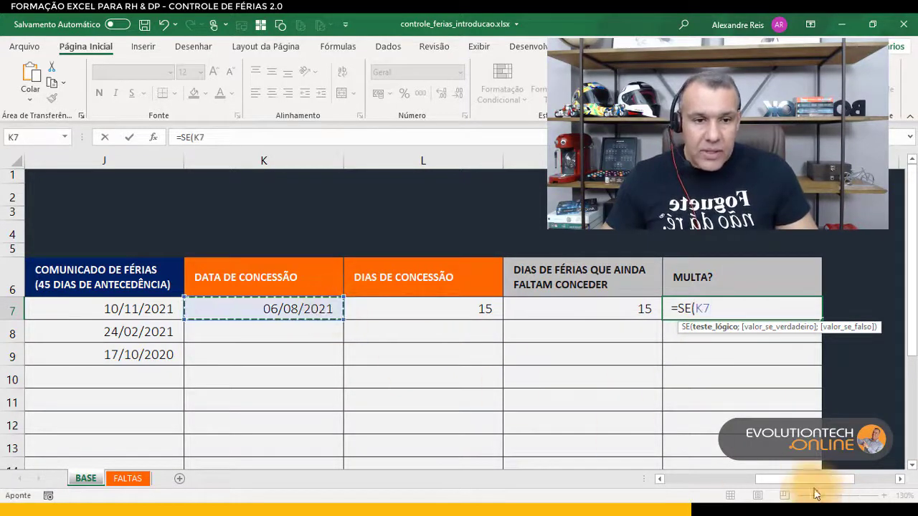
drag(801, 482, 797, 487)
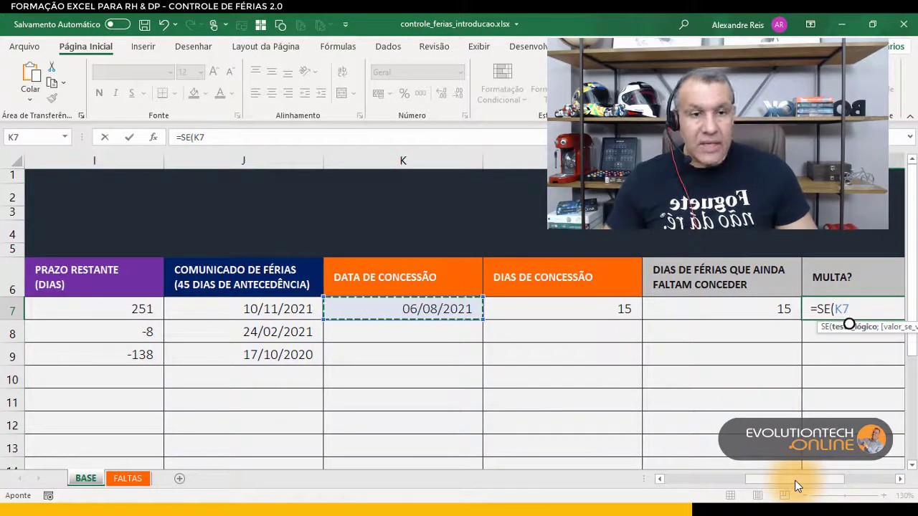
text(>)
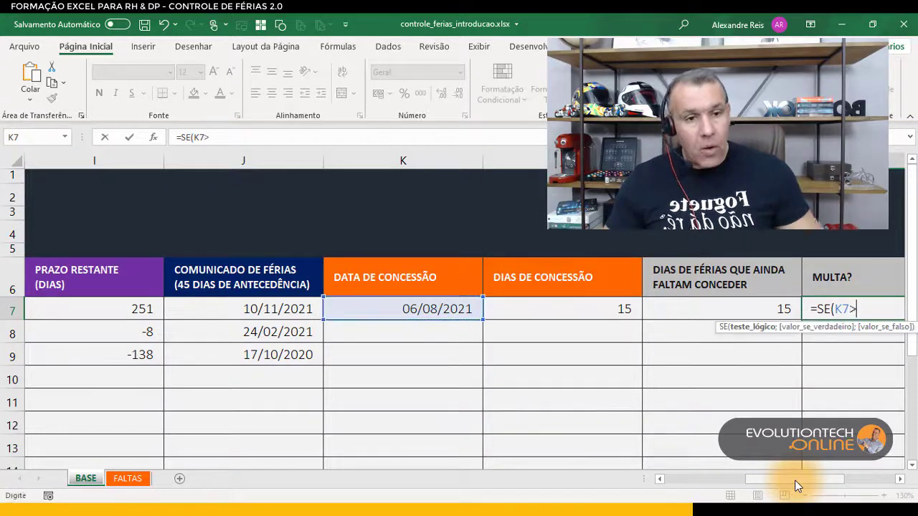
drag(801, 479, 780, 484)
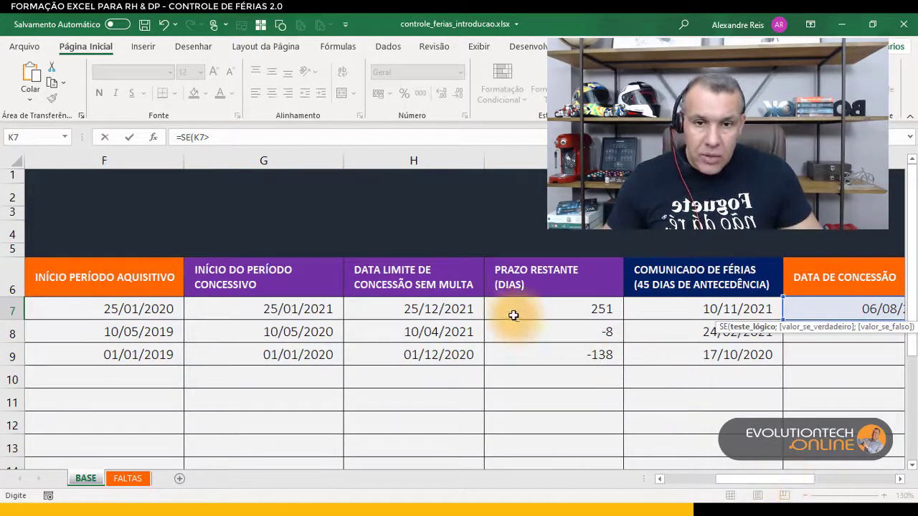
click(456, 310)
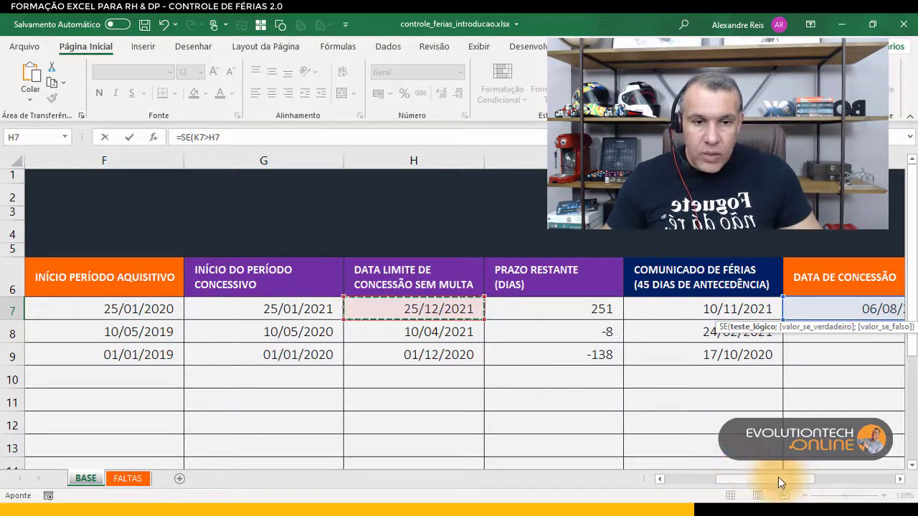
drag(778, 478, 807, 484)
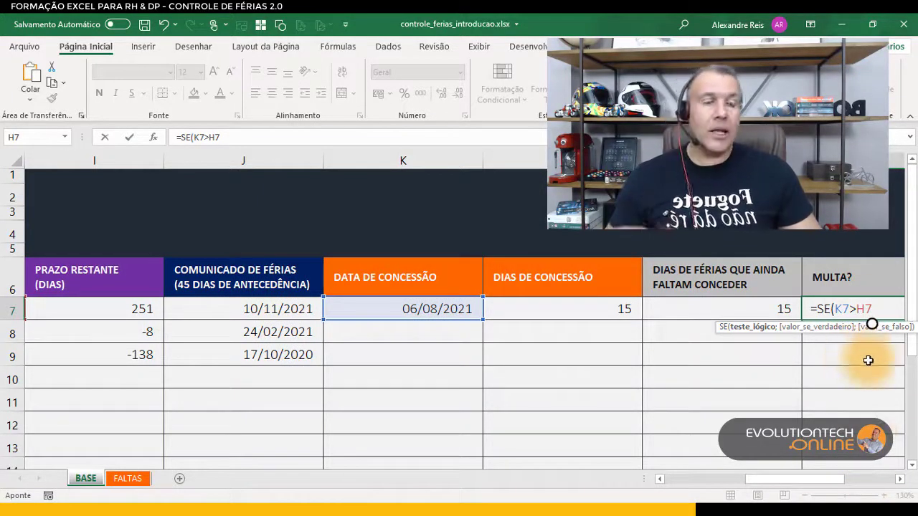
Complete the N7 formula so it returns "SIM" when the test is true and "NÃO" otherwise.
text(;)
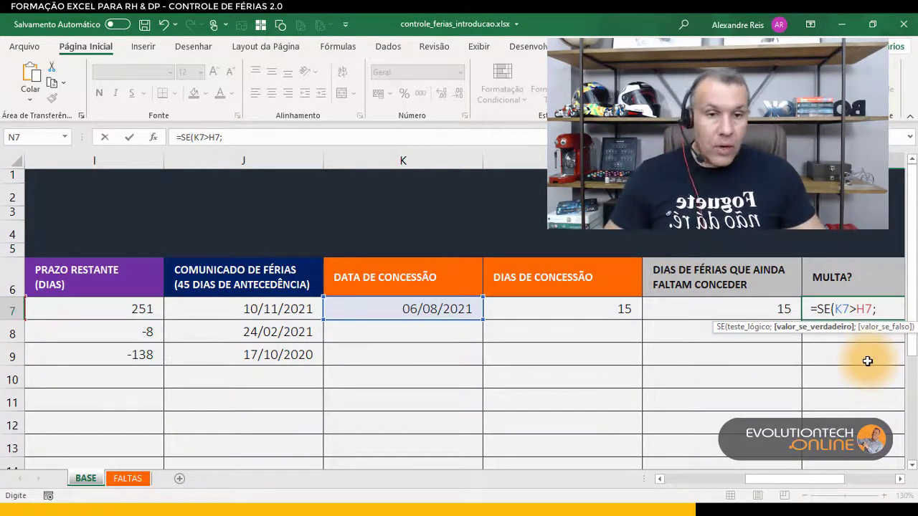
click(902, 484)
click(902, 484)
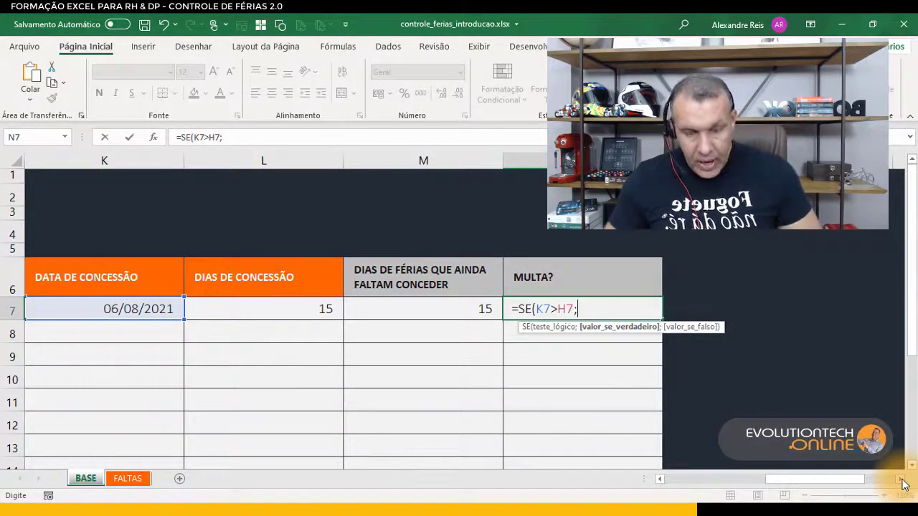
text("SIM)
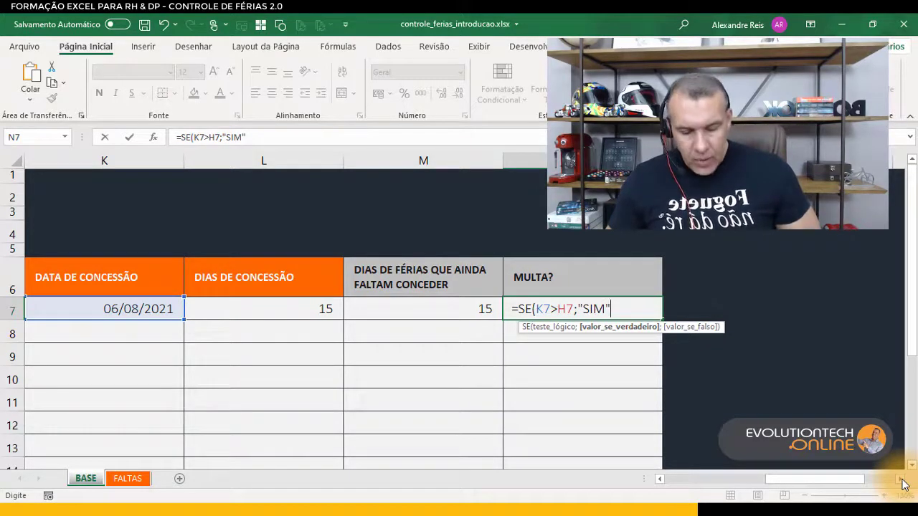
text(";)
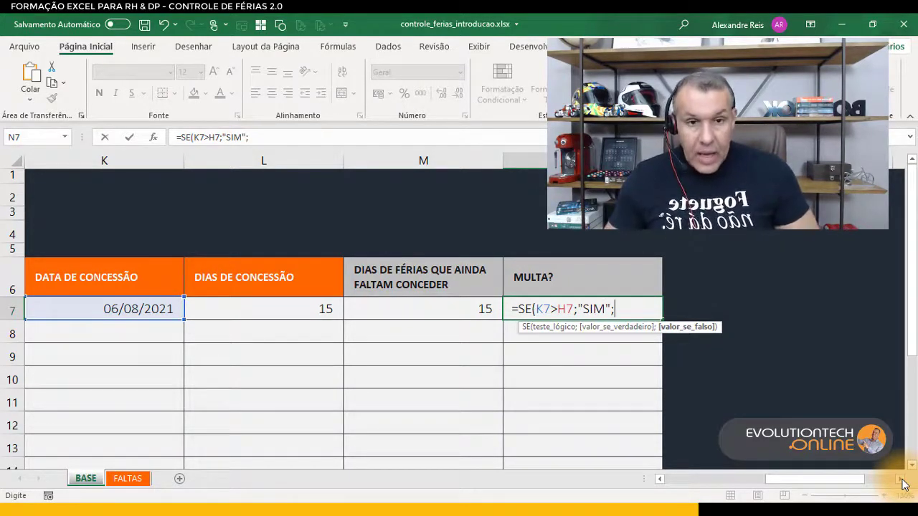
text("N)
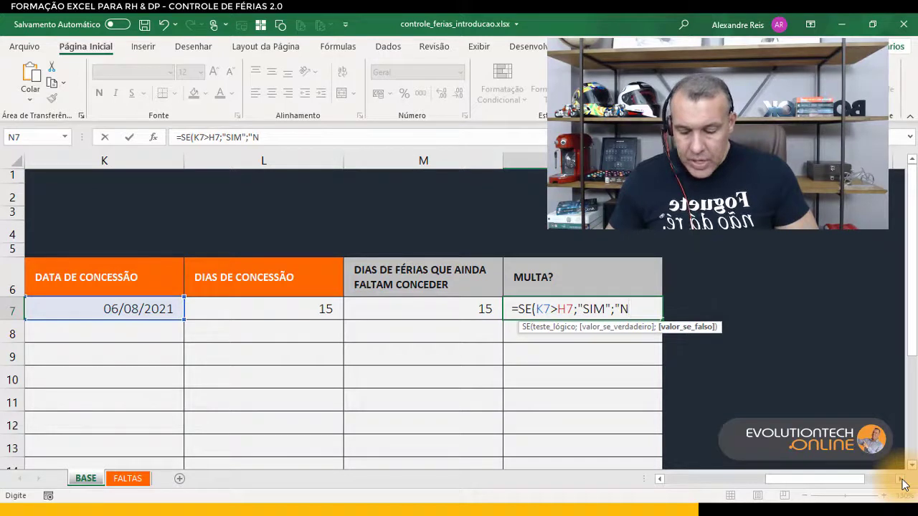
text(ÃO")
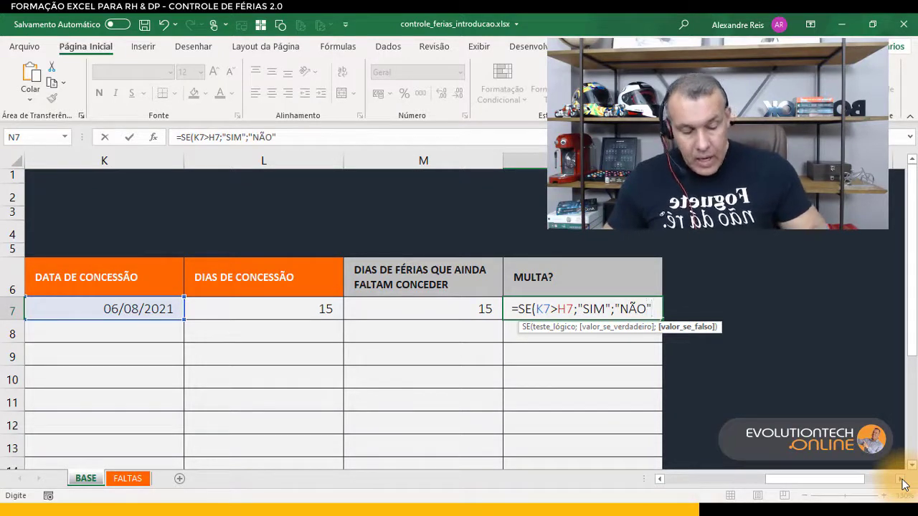
text())
key(Return)
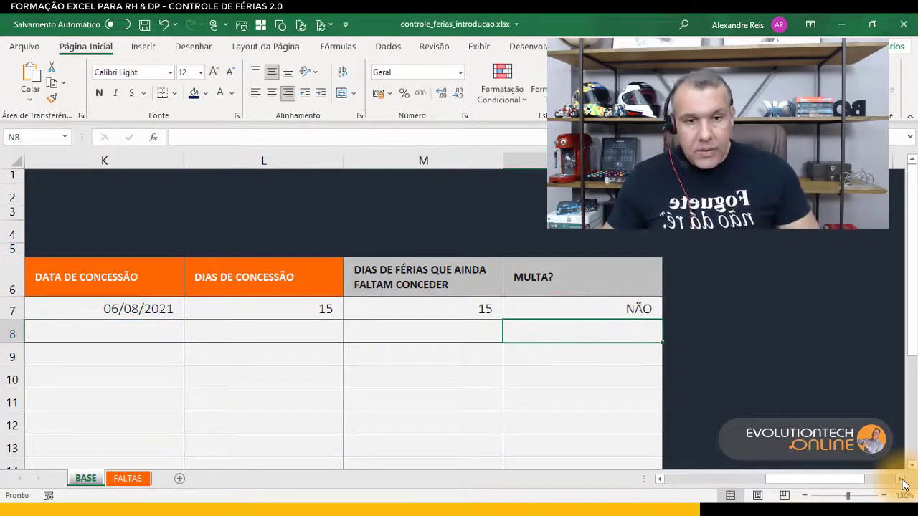
Fill the M7:N7 formulas down the table and check the results against the empty concession cells K8 and L8.
click(572, 309)
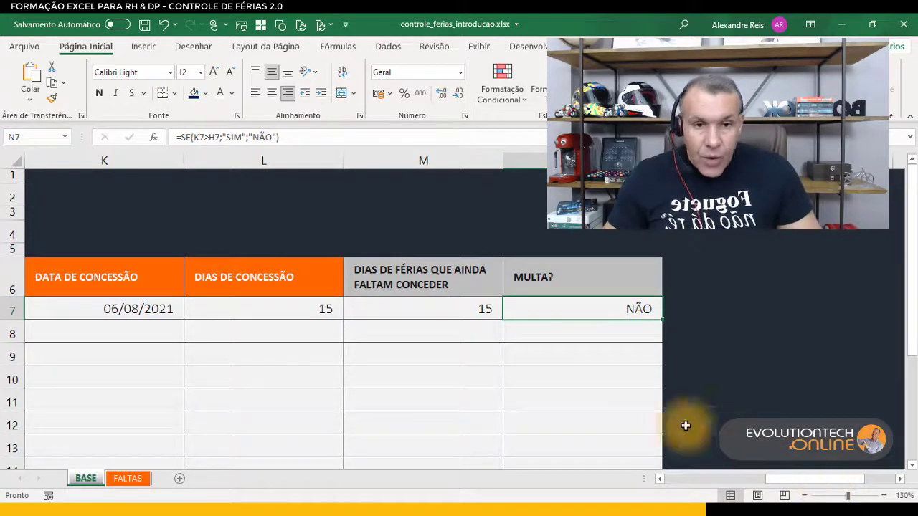
drag(470, 314, 641, 324)
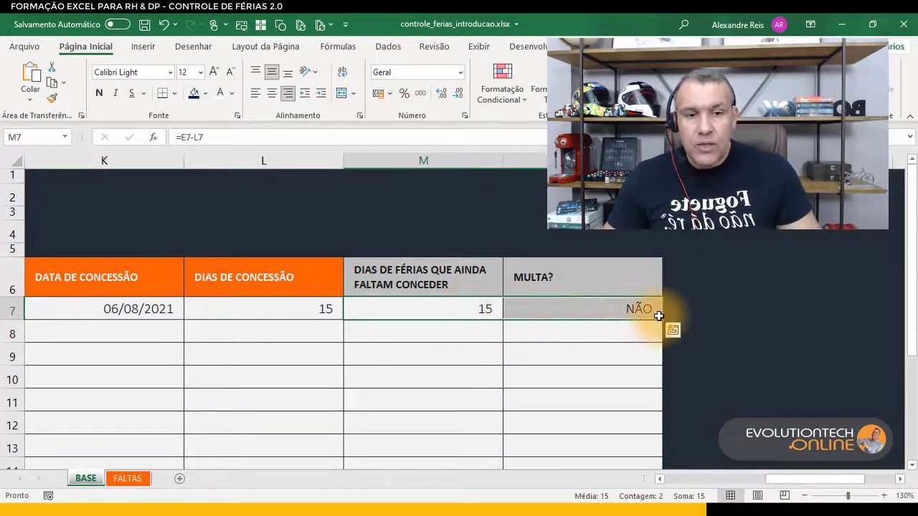
double_click(662, 319)
click(609, 355)
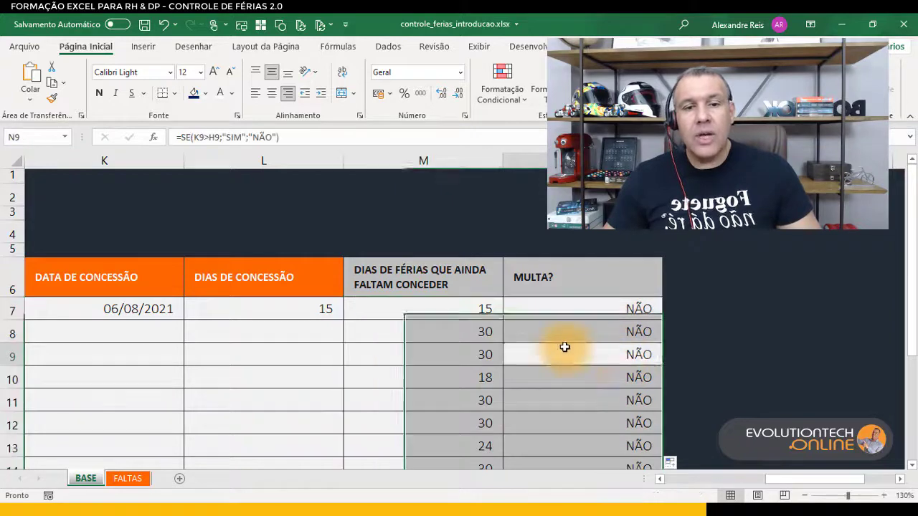
click(470, 326)
scroll(585, 350, down, 2)
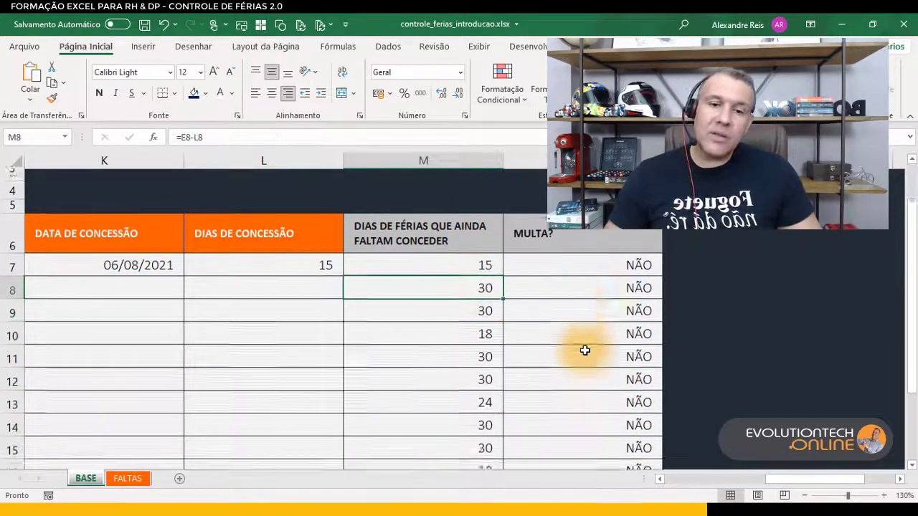
scroll(585, 350, up, 2)
drag(808, 481, 787, 481)
drag(459, 332, 545, 337)
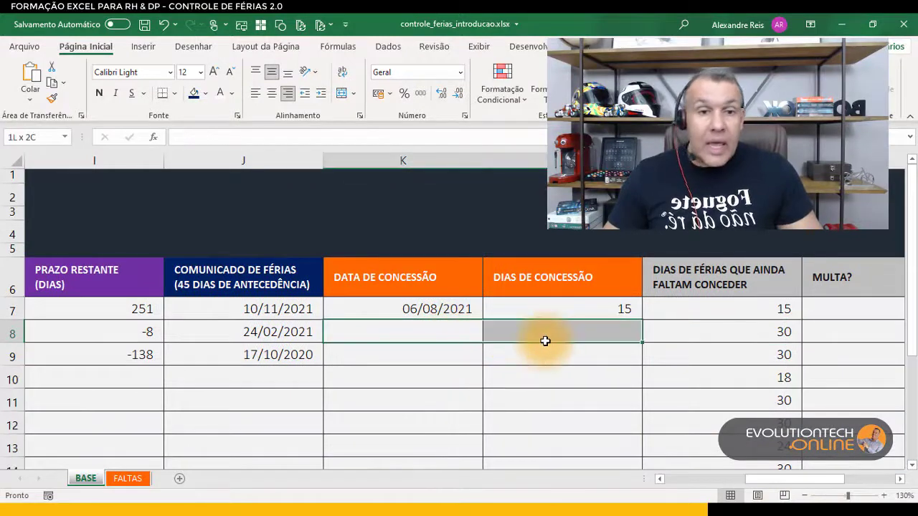
click(463, 335)
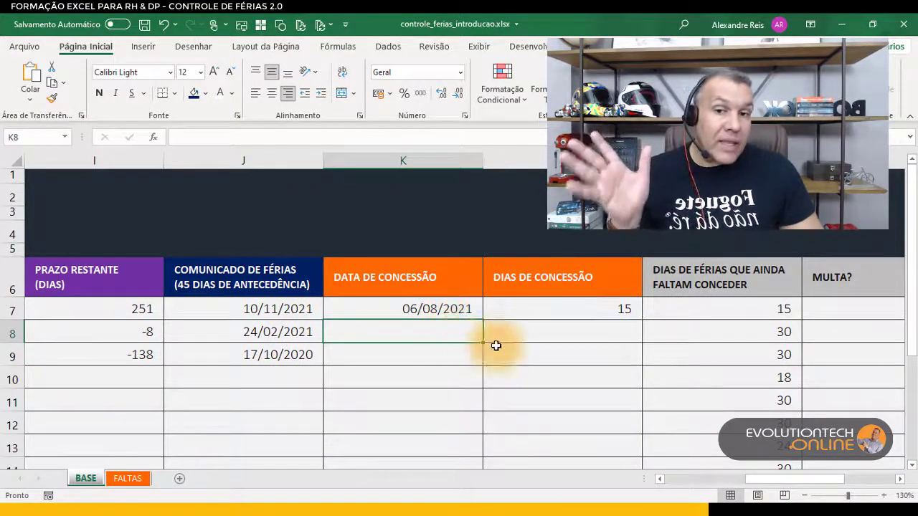
click(557, 338)
drag(786, 481, 800, 482)
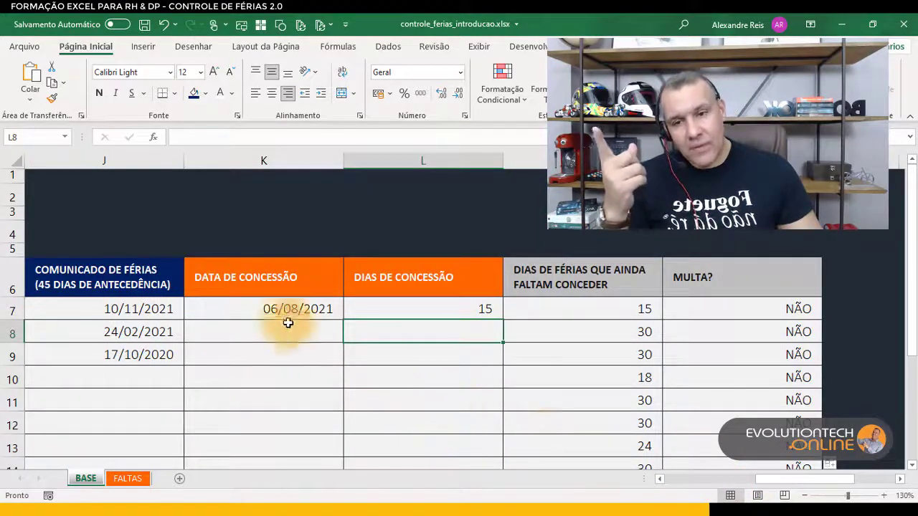
Copy the blank-check opening SE(F7="";""; from the Comunicado de Férias formula in J7, leaving that formula unchanged.
click(147, 308)
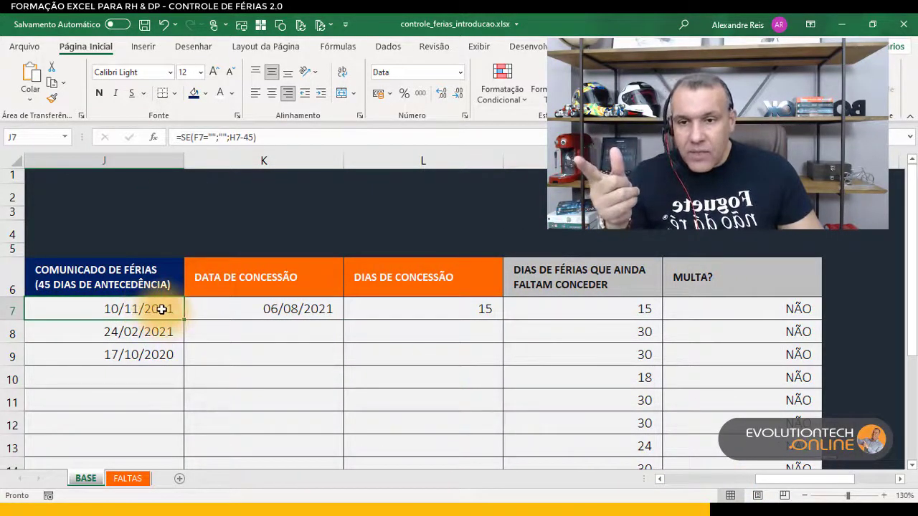
key(F2)
drag(107, 309, 6, 314)
key(Escape)
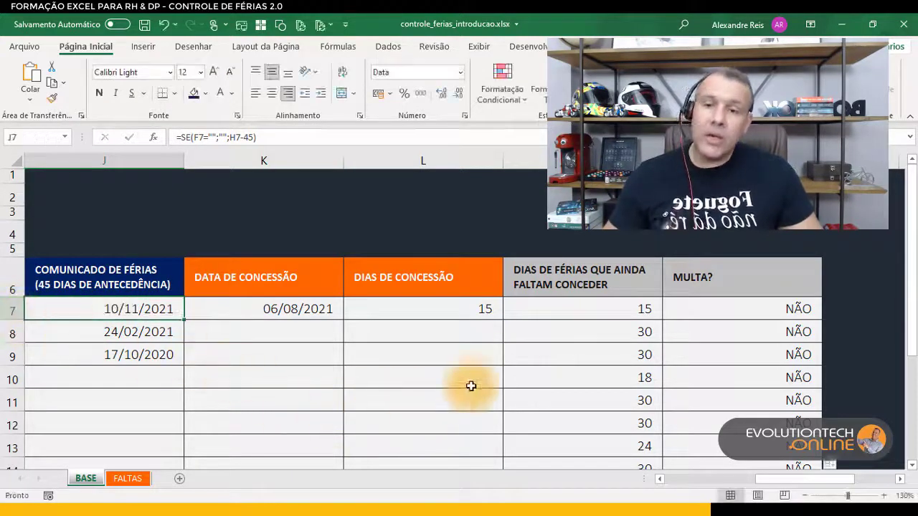
Insert the copied blank check SE(F7="";""; ahead of E7-L7 in the M7 formula for vacation days still to grant.
click(529, 309)
double_click(520, 310)
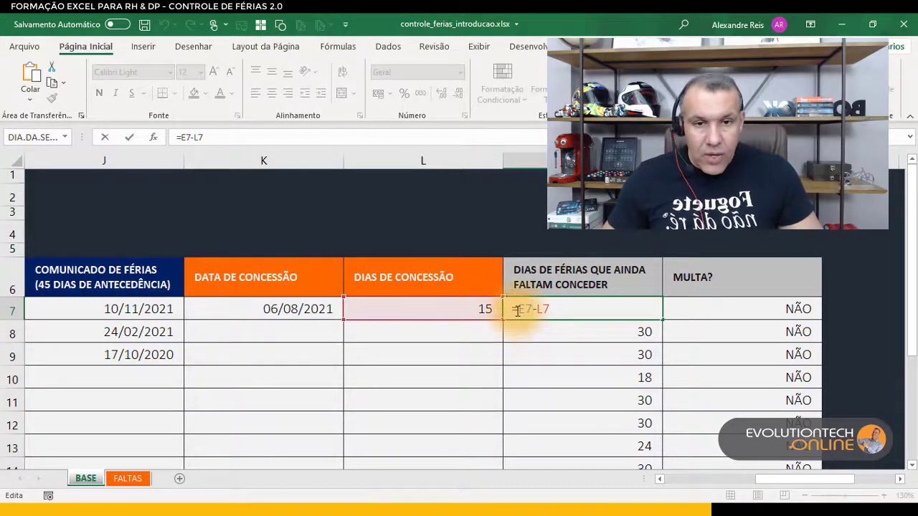
text(SE(F7="";"";)
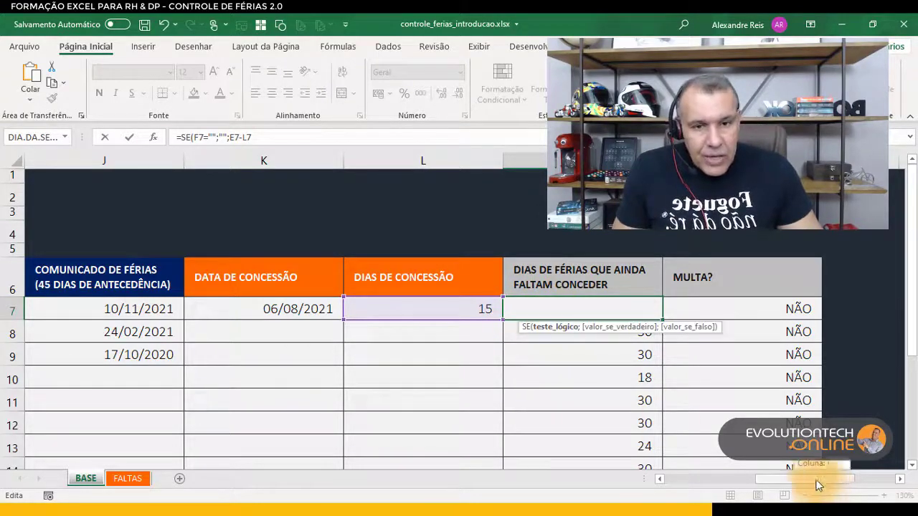
Change the M7 blank check to test the concession date K7 instead of F7, and complete the formula as =SE(K7="";"";E7-L7).
drag(818, 479, 764, 480)
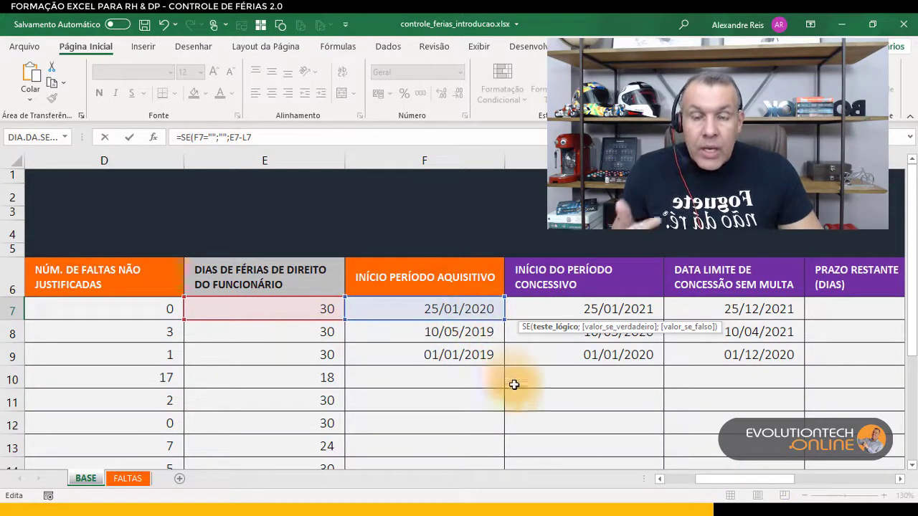
drag(712, 479, 743, 476)
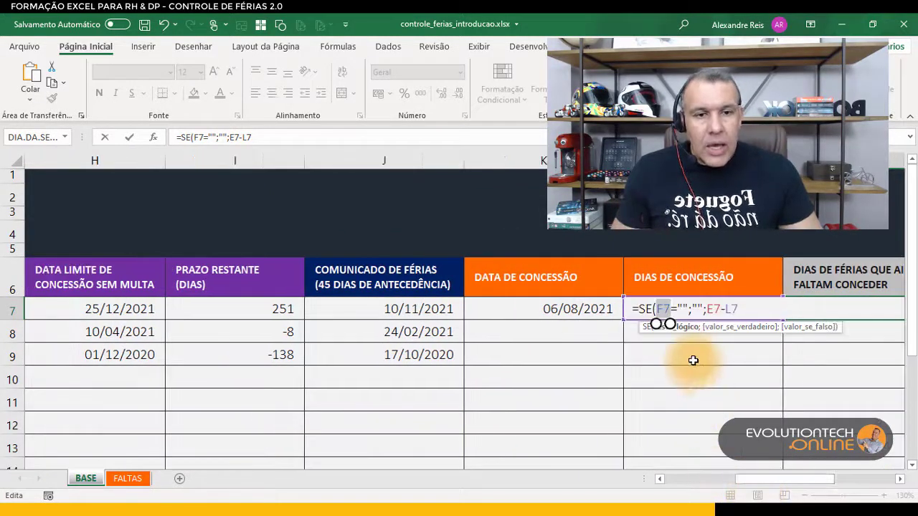
drag(677, 310, 742, 311)
click(704, 314)
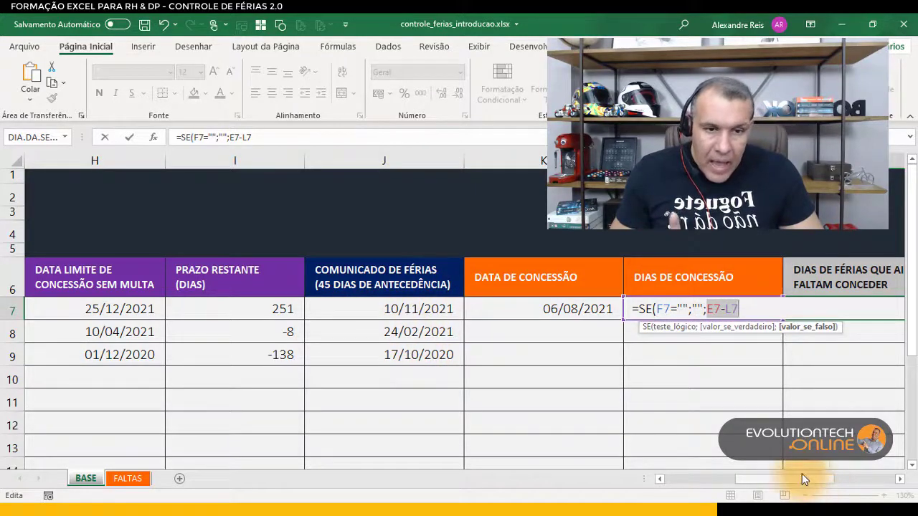
mouse_move(802, 474)
mouse_down()
mouse_move(771, 482)
mouse_move(789, 487)
mouse_up()
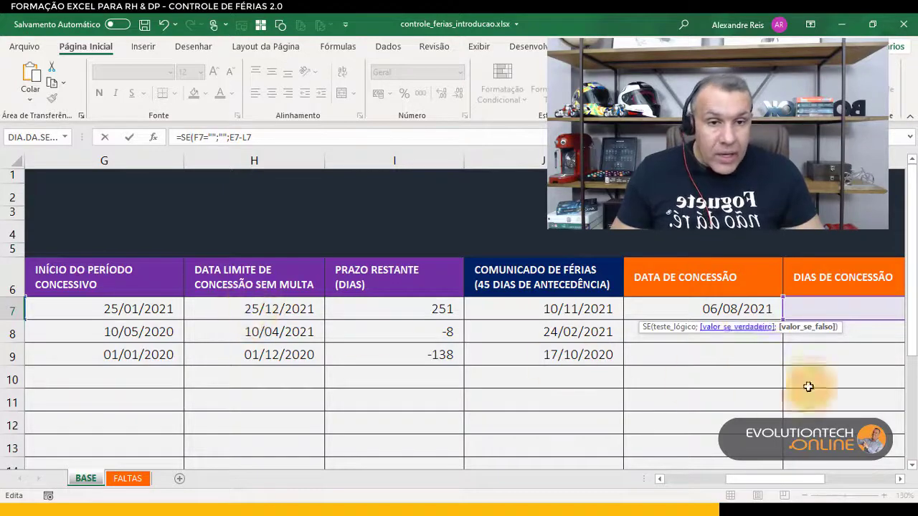
click(809, 484)
drag(809, 484, 819, 482)
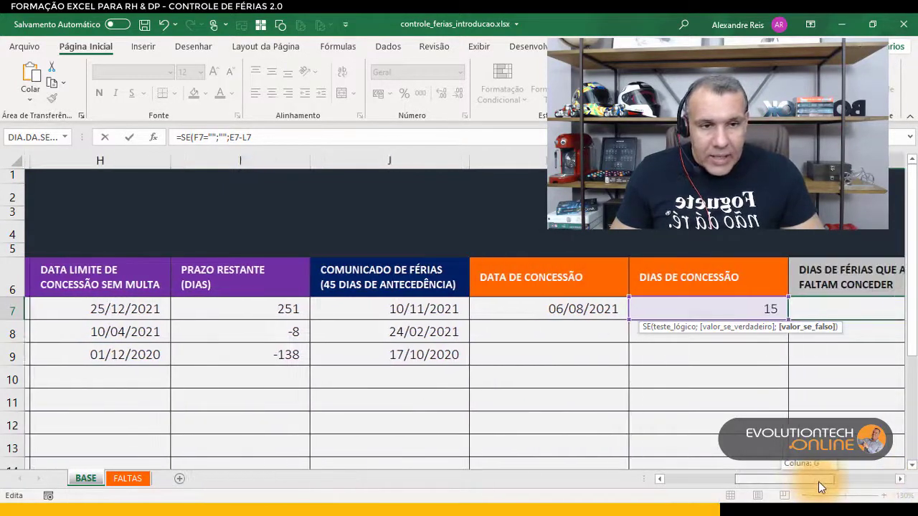
click(707, 326)
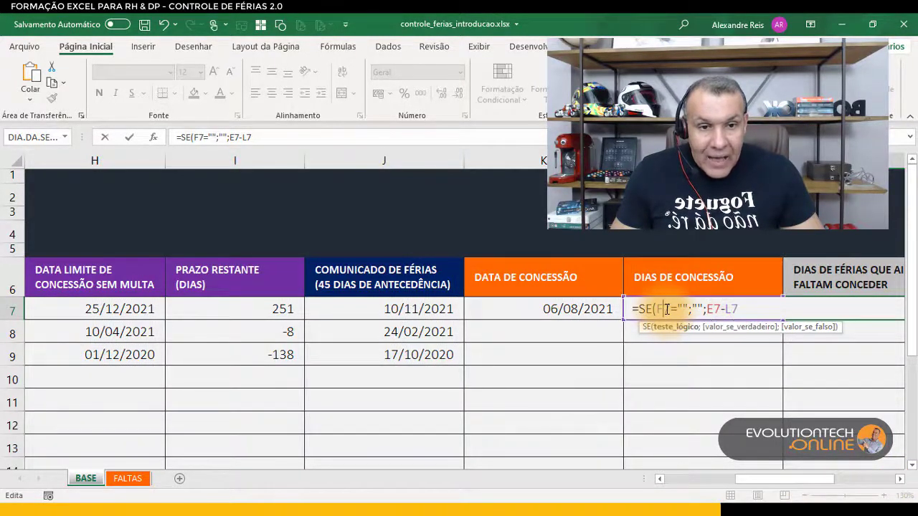
double_click(664, 309)
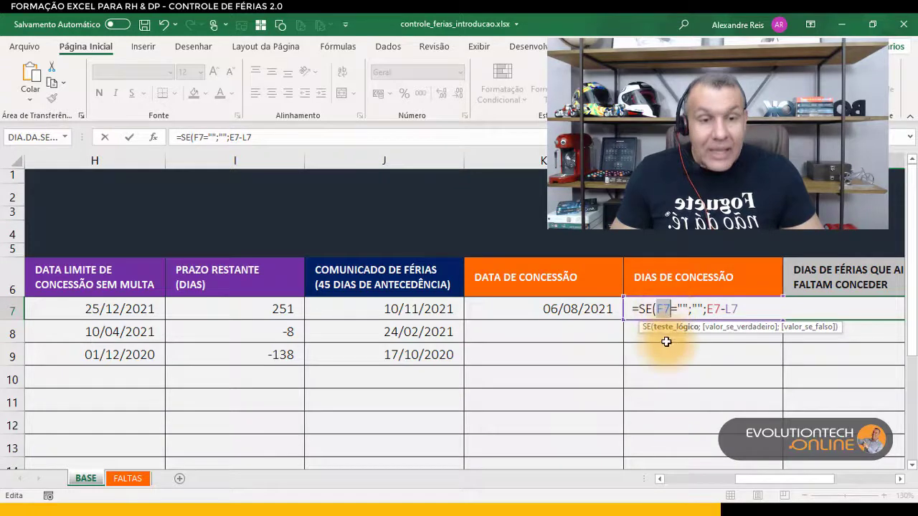
click(564, 308)
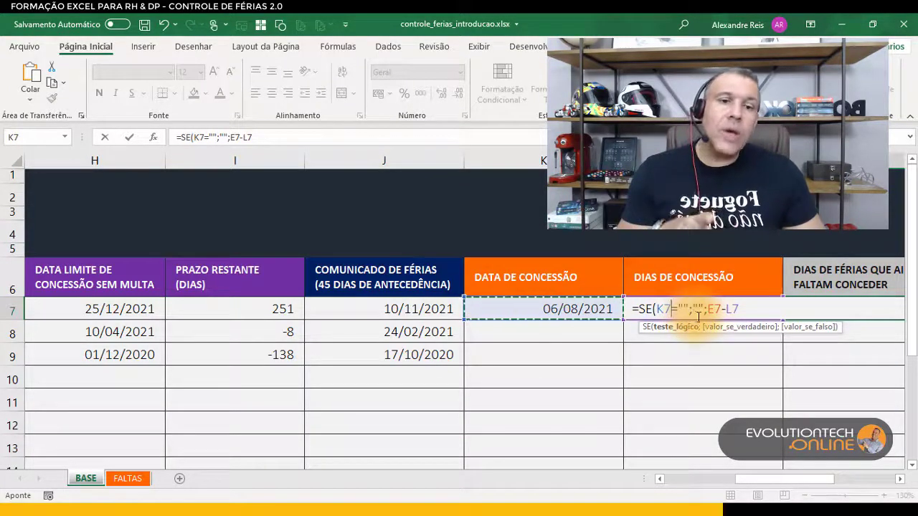
click(766, 312)
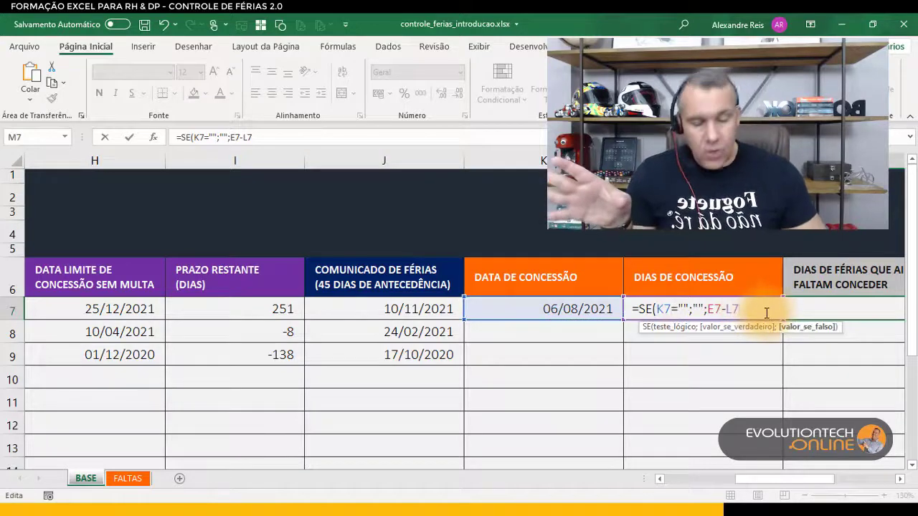
text())
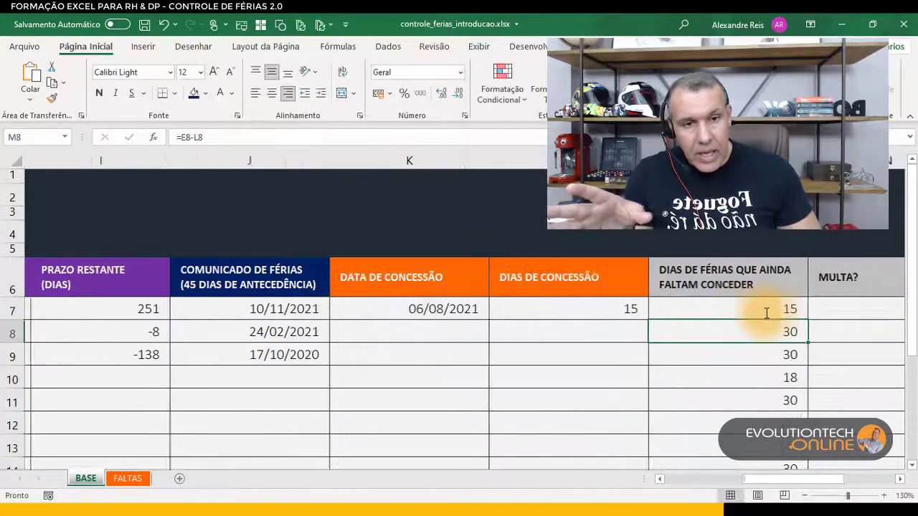
key(ctrl+Return)
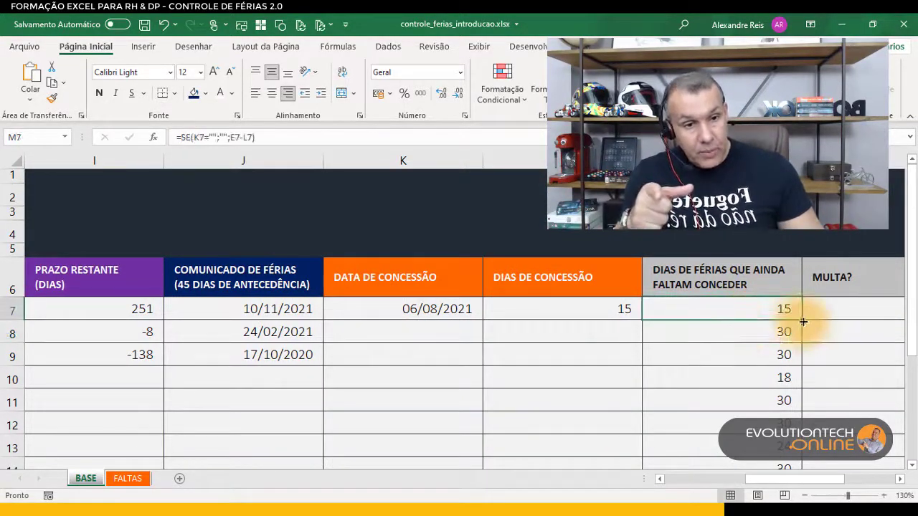
Try filling the M7 formula down its column and review its references against the rows without a concession date.
double_click(801, 320)
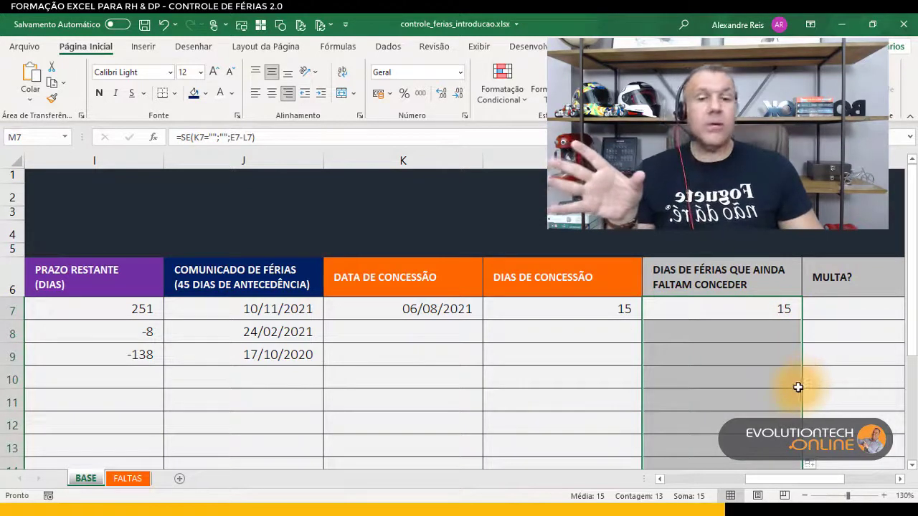
double_click(728, 309)
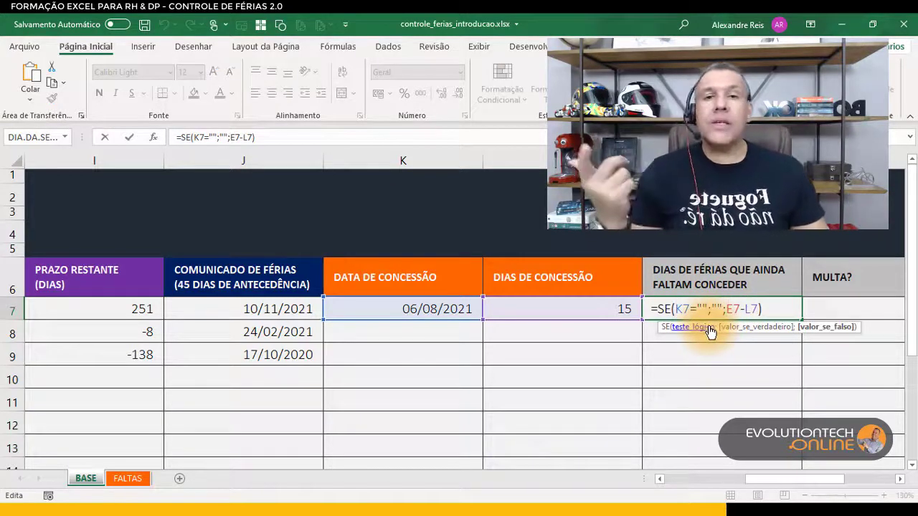
key(ctrl+Return)
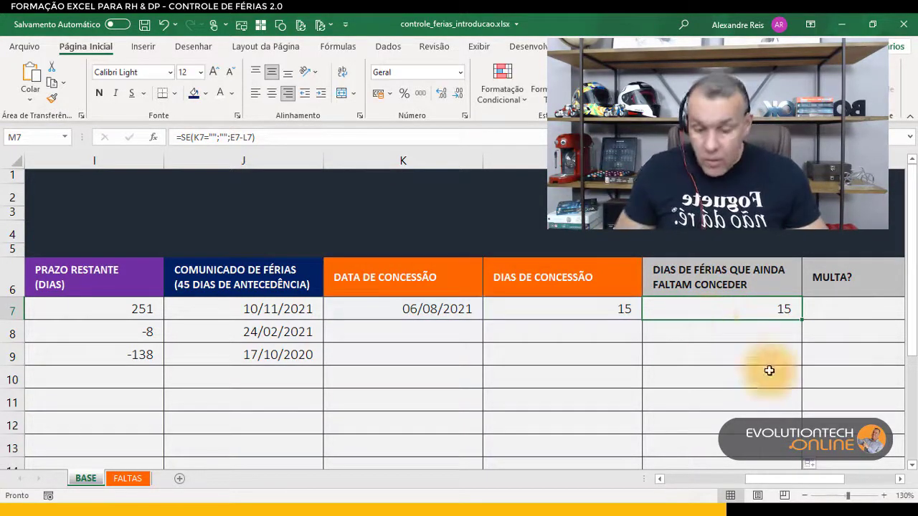
click(769, 362)
click(714, 421)
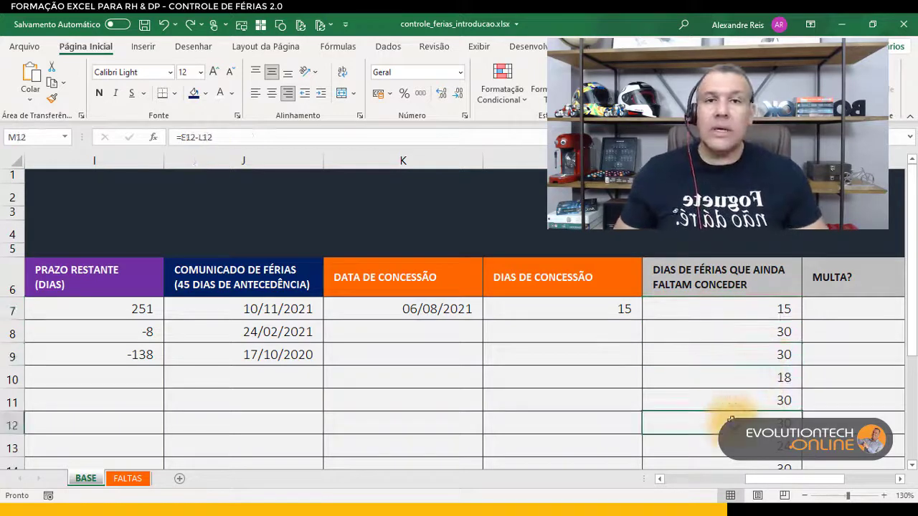
Copy the blank-check opening SE(K7="";""; from the M7 formula, leaving that formula unchanged.
double_click(753, 314)
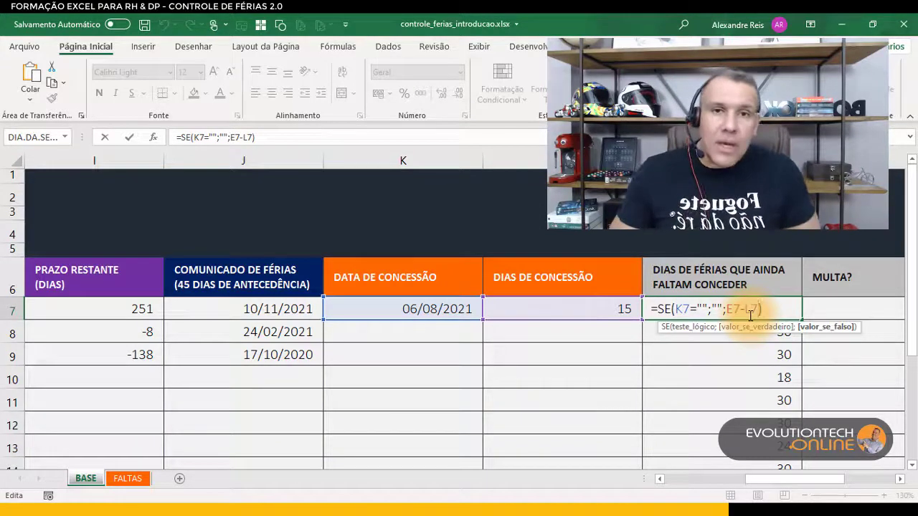
double_click(682, 309)
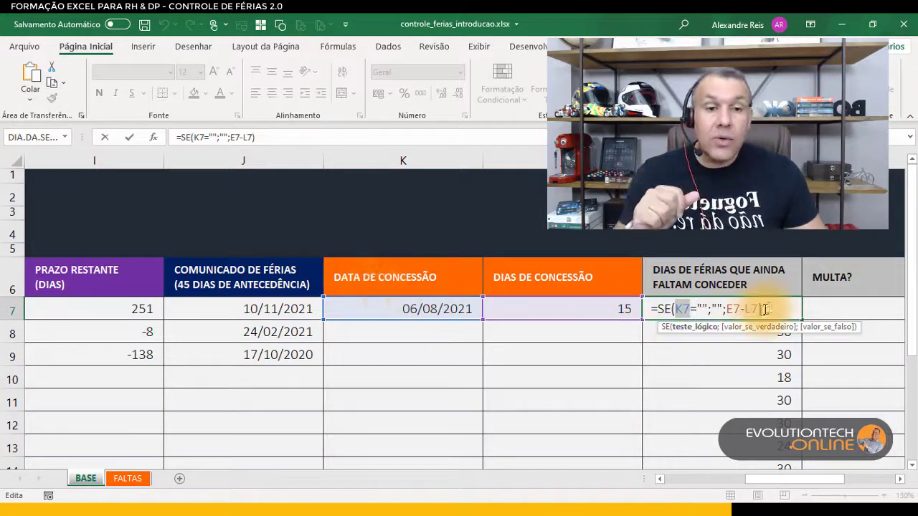
drag(726, 309, 653, 309)
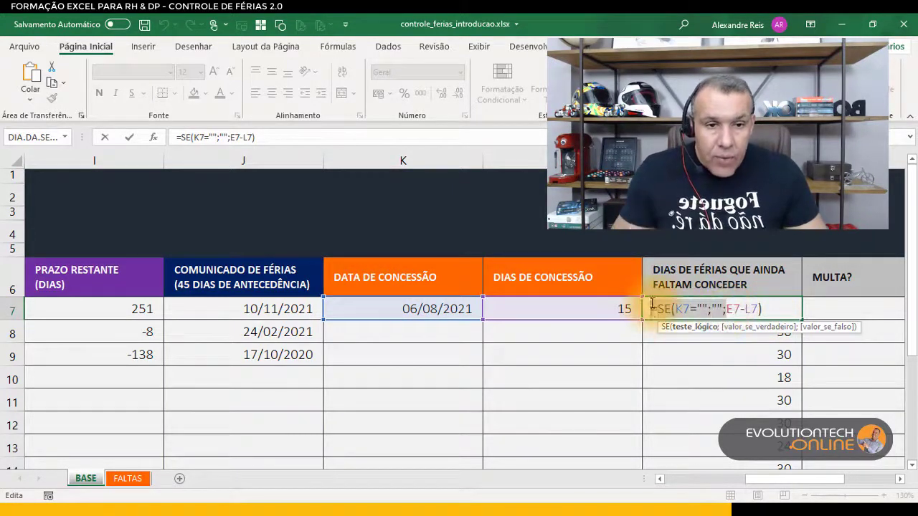
key(Escape)
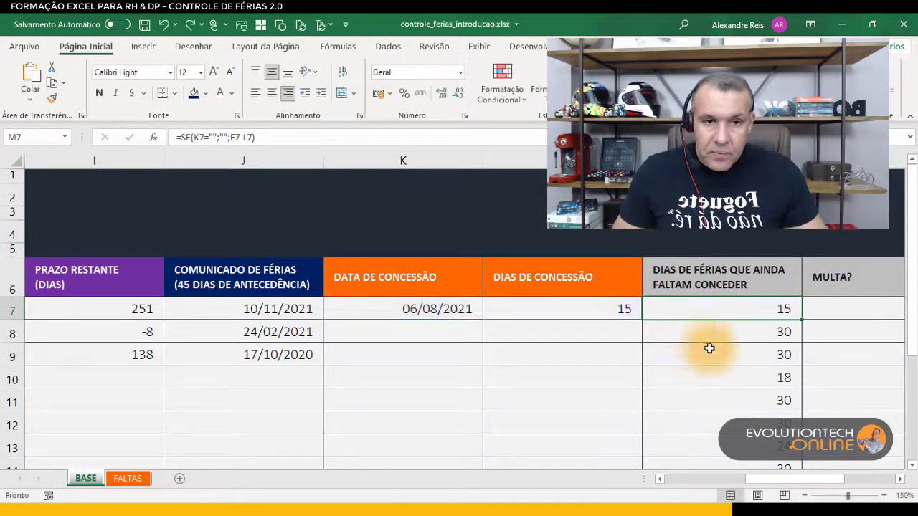
Fill the M7 formula down the column of vacation days still to grant.
drag(808, 480, 819, 481)
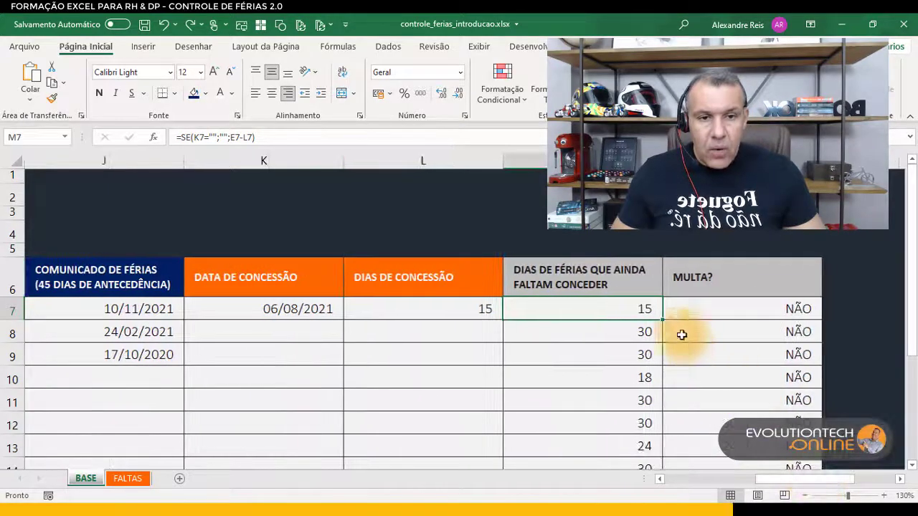
double_click(663, 319)
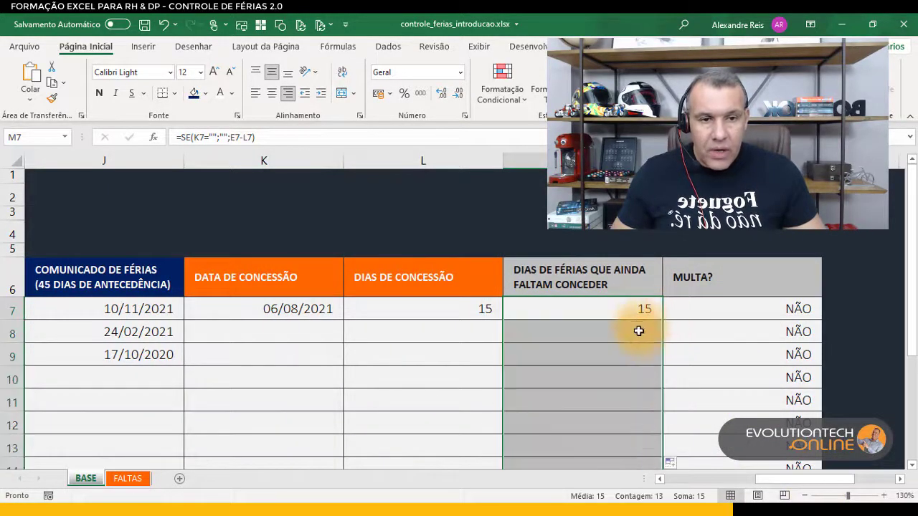
key(ctrl+z)
Examine how the Multa? formula in N7 compares the concession date K7 with the deadline H7, leaving it unchanged.
double_click(697, 308)
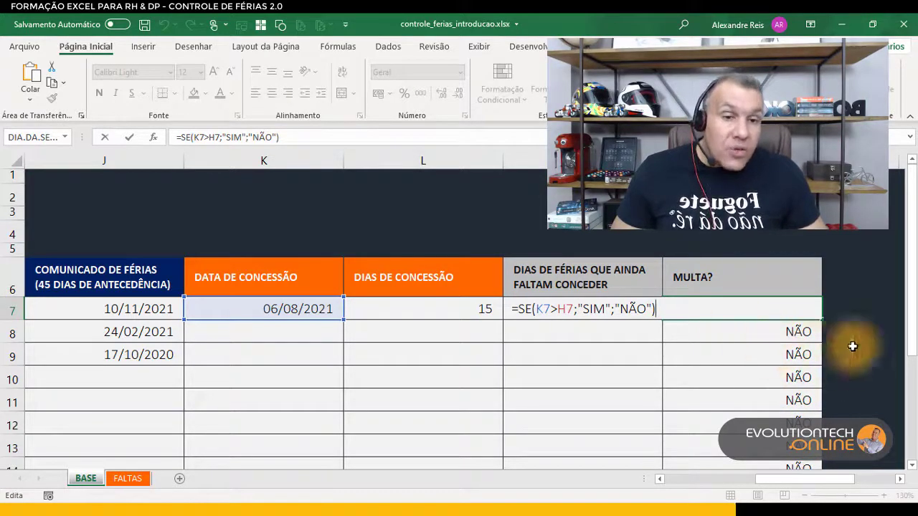
key(ctrl+Return)
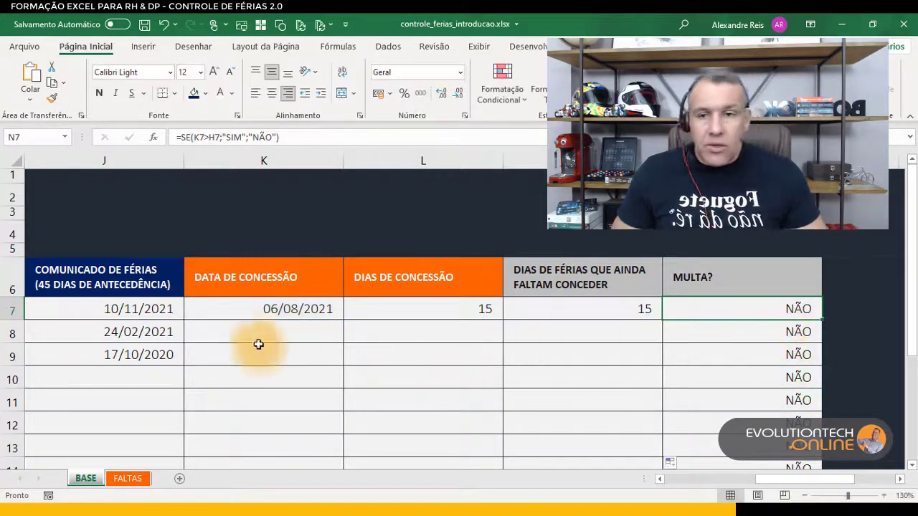
double_click(727, 305)
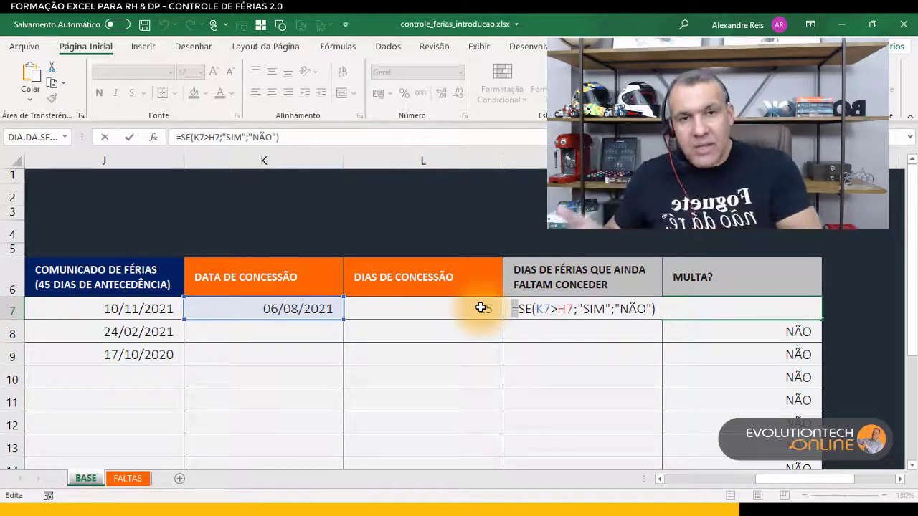
key(Escape)
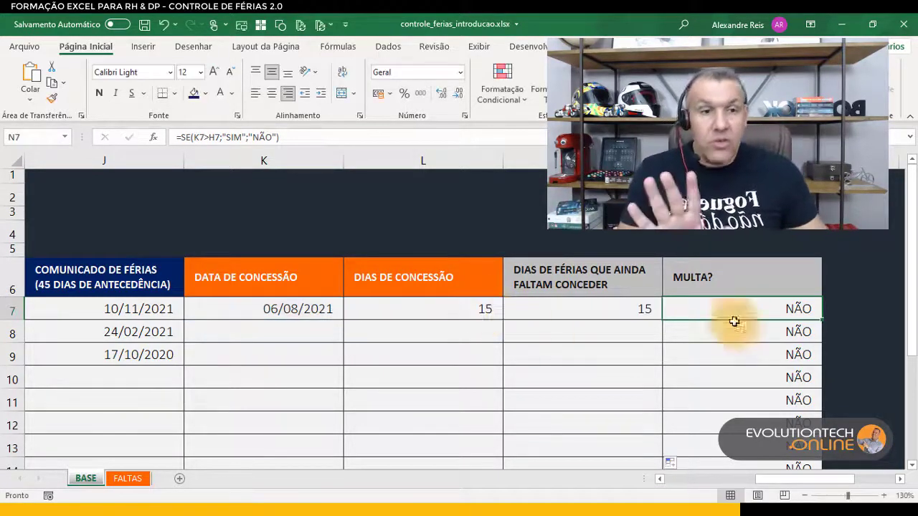
Wrap the Multa? formula in N7 in the copied blank check, giving =SE(K7="";"";SE(K7>H7;"SIM";"NÃO")), and accept the parenthesis correction.
double_click(777, 307)
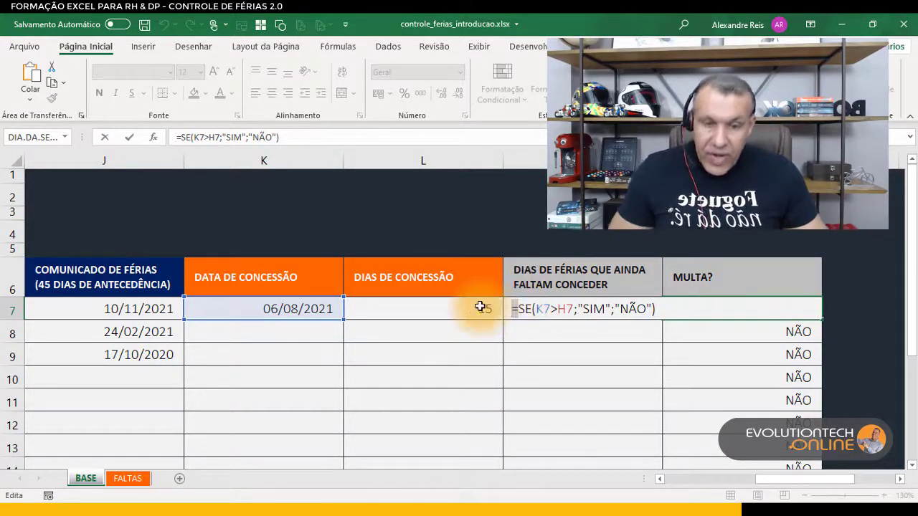
text(SE(K7="";"";)
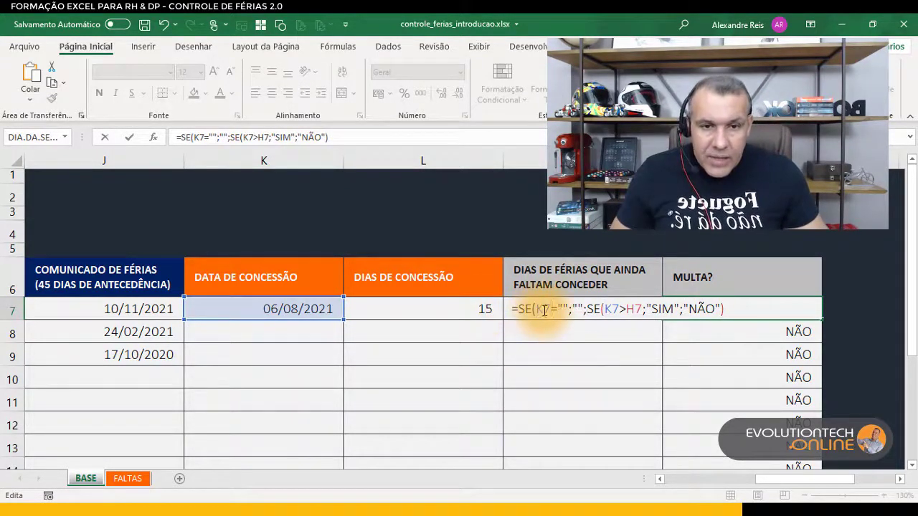
double_click(545, 310)
click(566, 310)
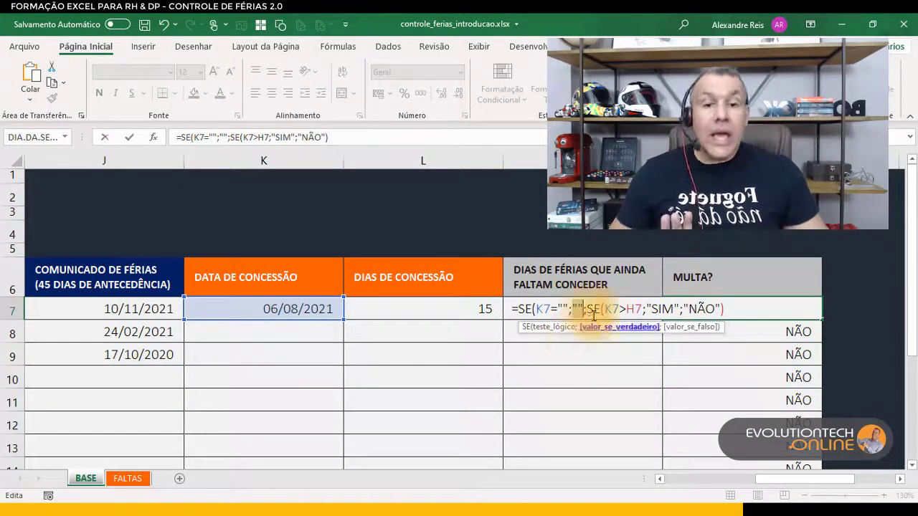
click(586, 309)
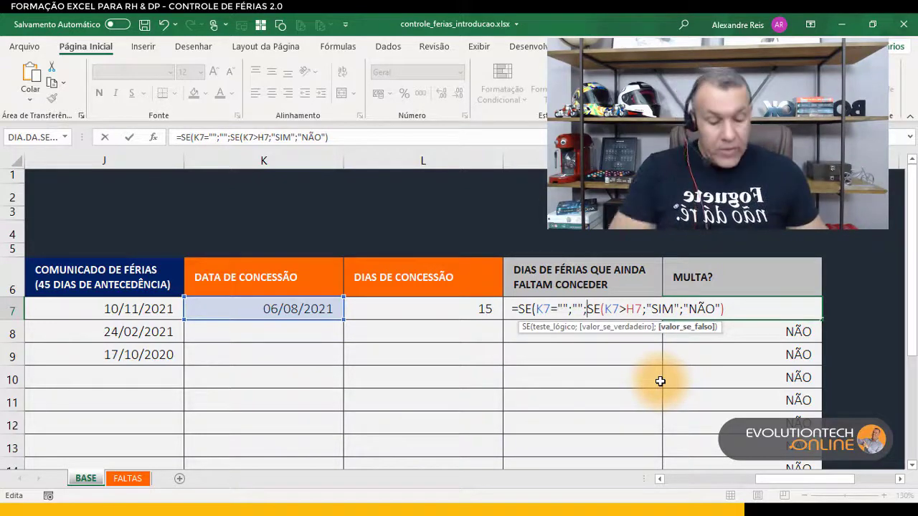
key(Return)
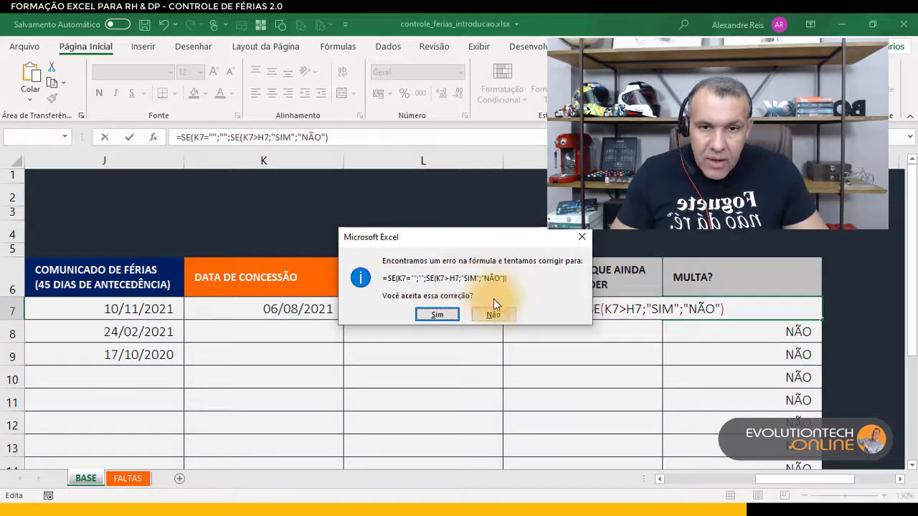
click(442, 317)
Fill the N7 formula down the Multa? column and check the rows below.
click(760, 307)
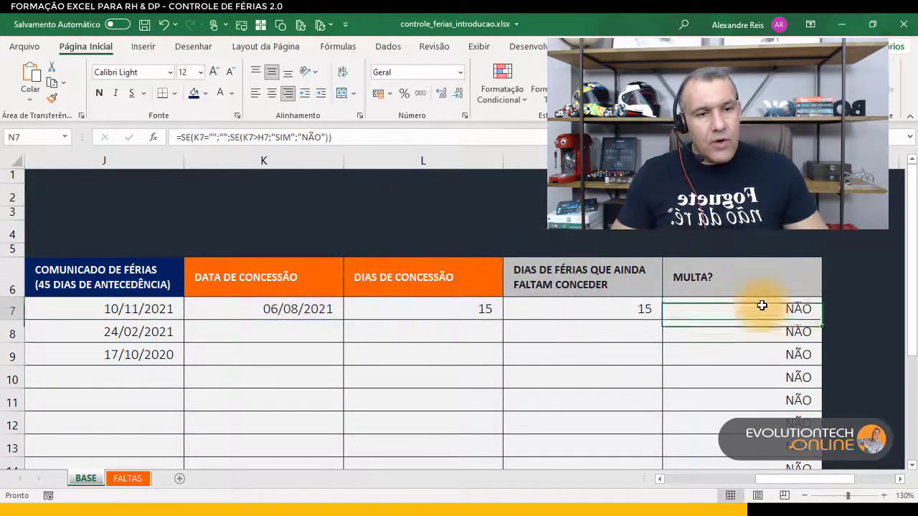
double_click(823, 321)
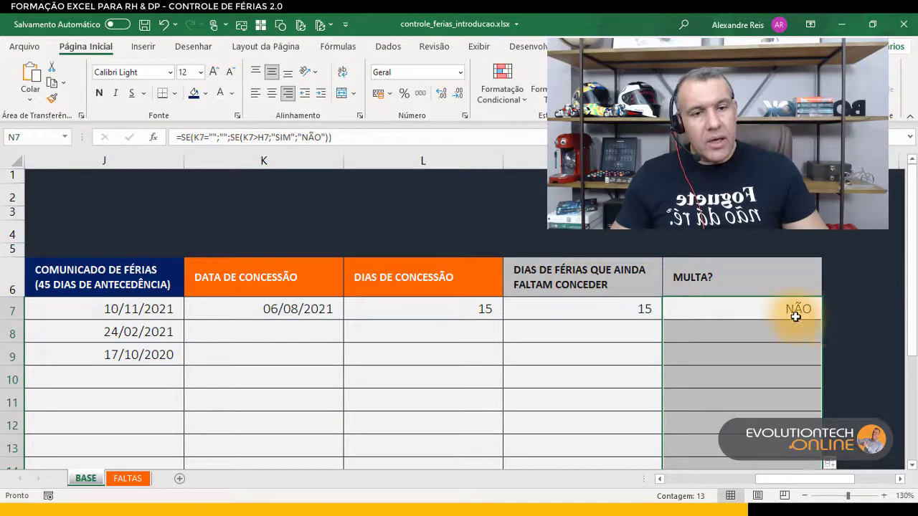
click(796, 314)
scroll(762, 385, down, 1)
scroll(762, 385, down, 3)
scroll(762, 383, up, 2)
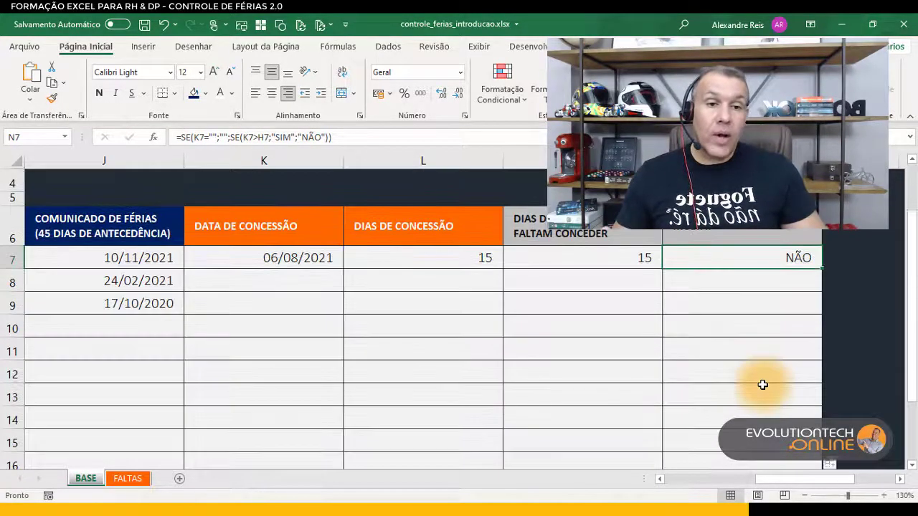
Set the concession days in L7 to 20 and check the remaining days in M7 and the Multa? formula in N7.
click(574, 260)
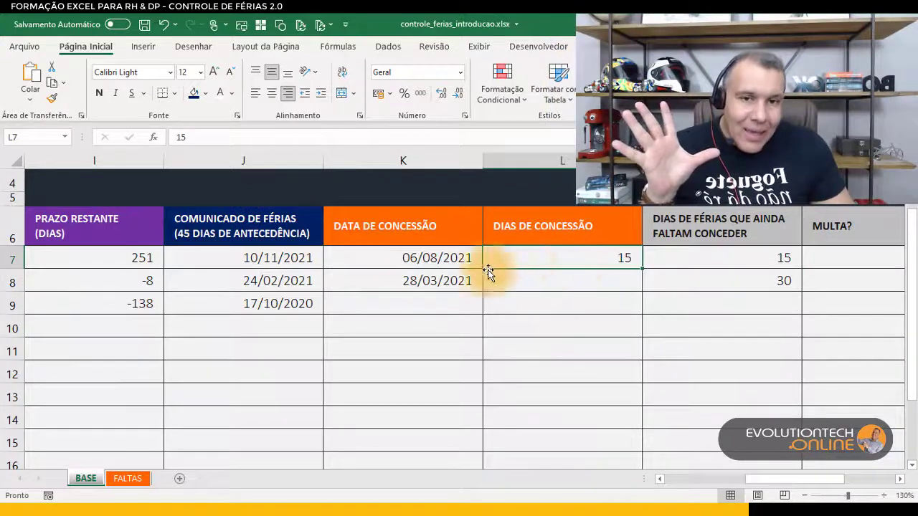
click(395, 255)
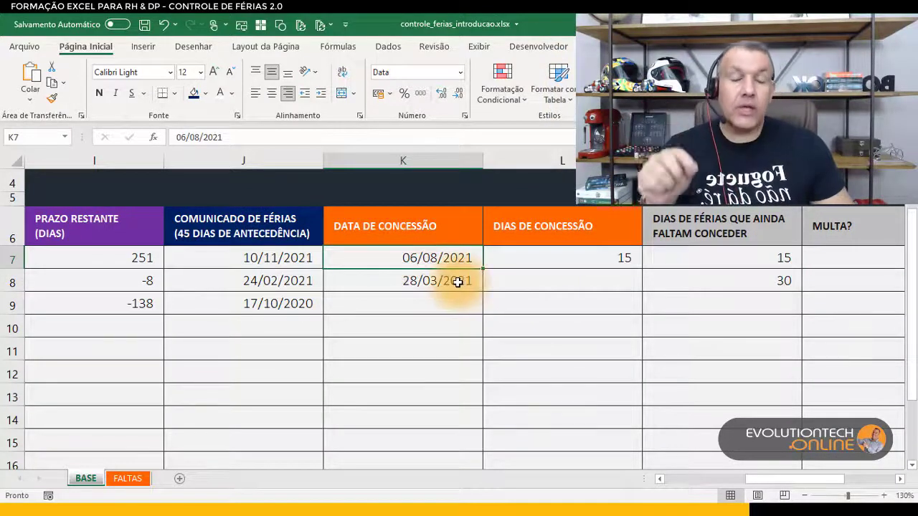
click(566, 259)
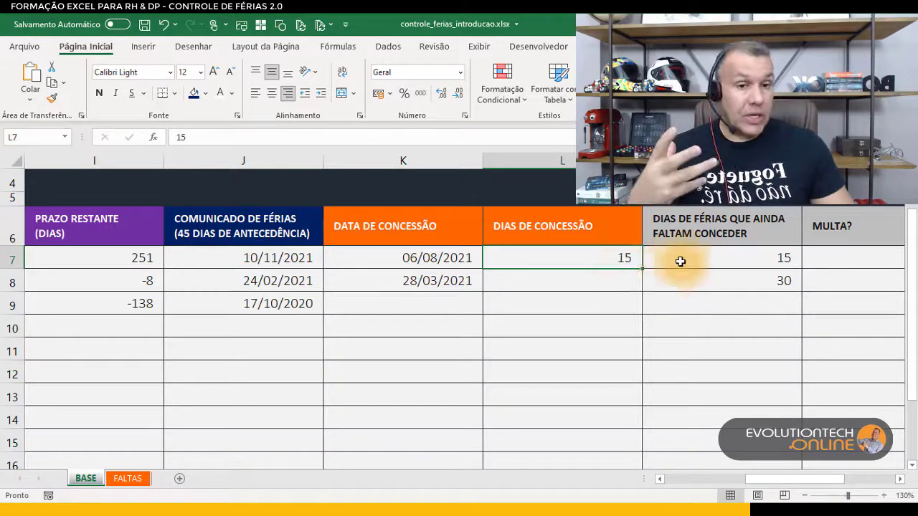
click(718, 264)
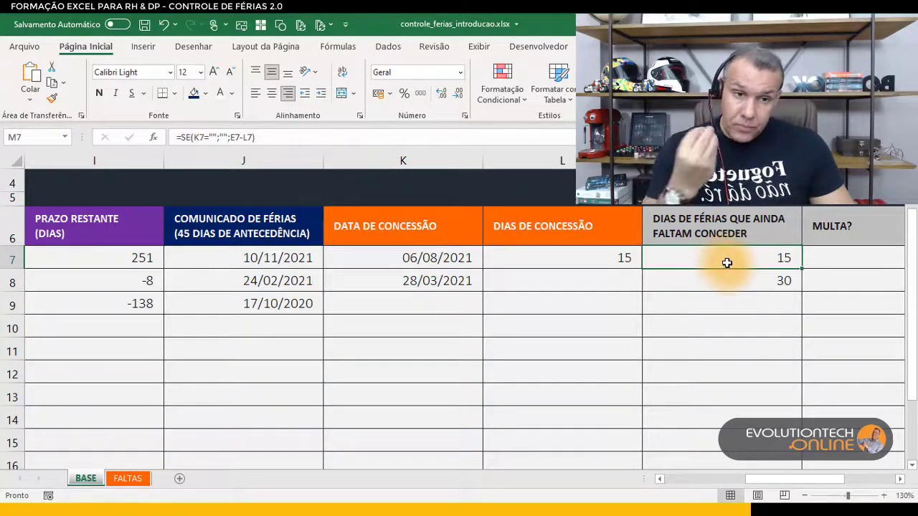
click(630, 265)
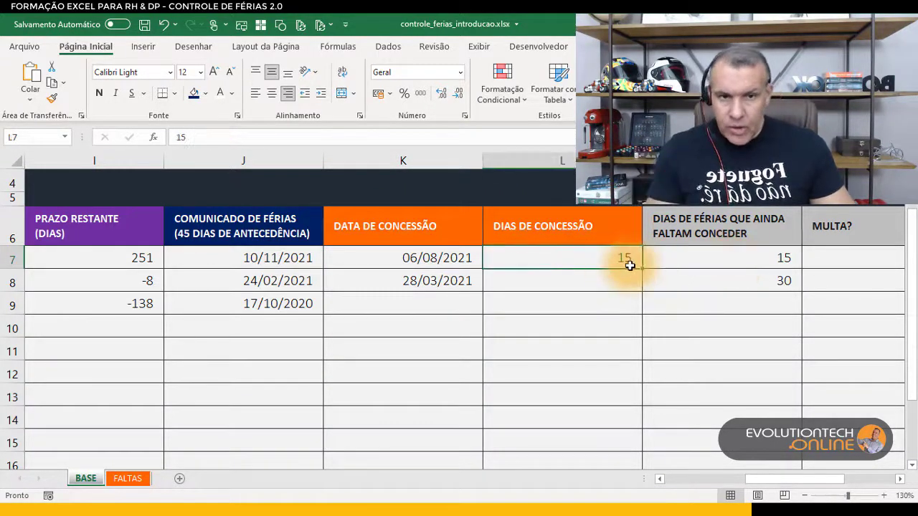
text(20)
key(Return)
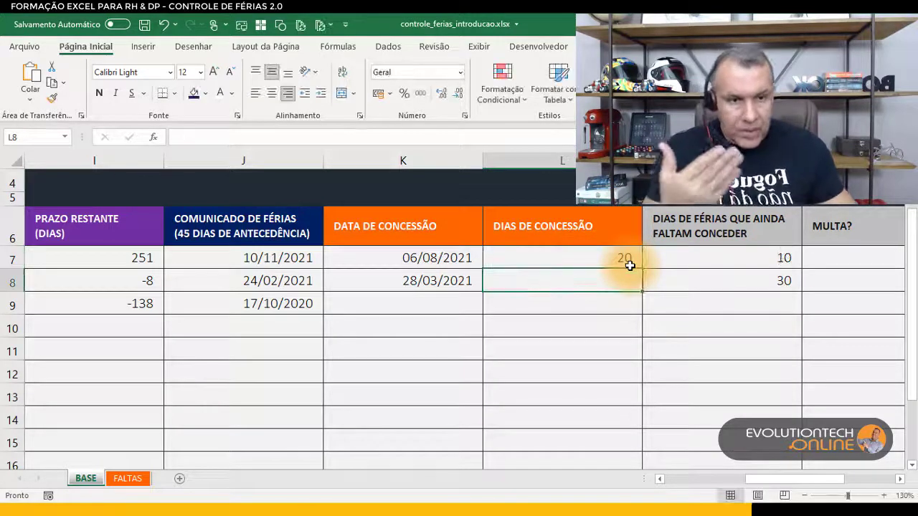
click(785, 258)
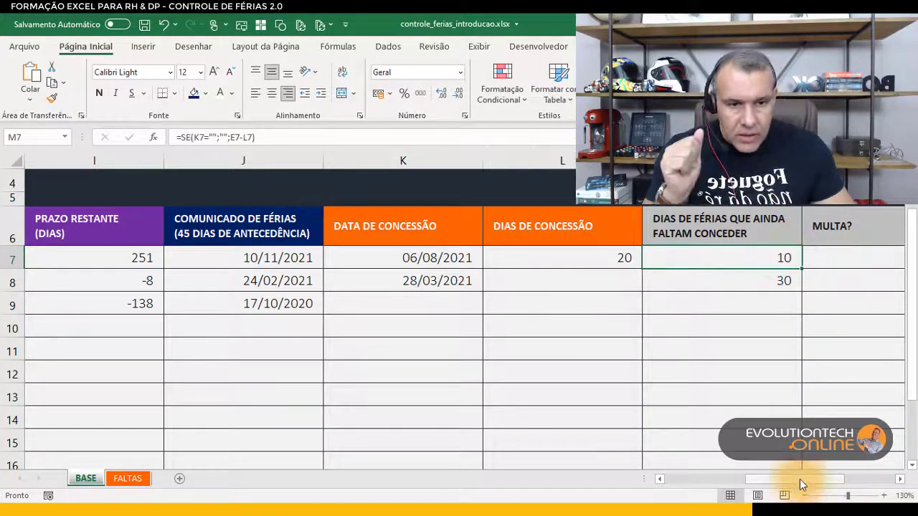
drag(800, 480, 812, 482)
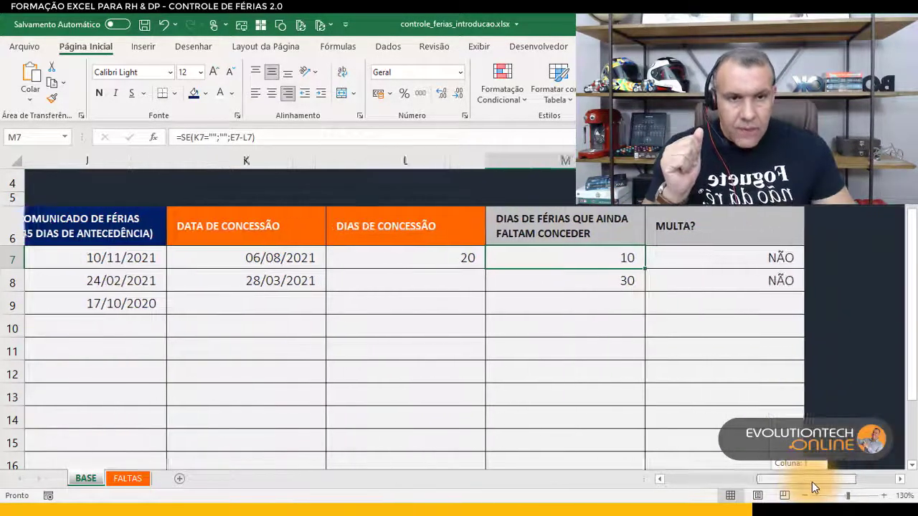
click(722, 259)
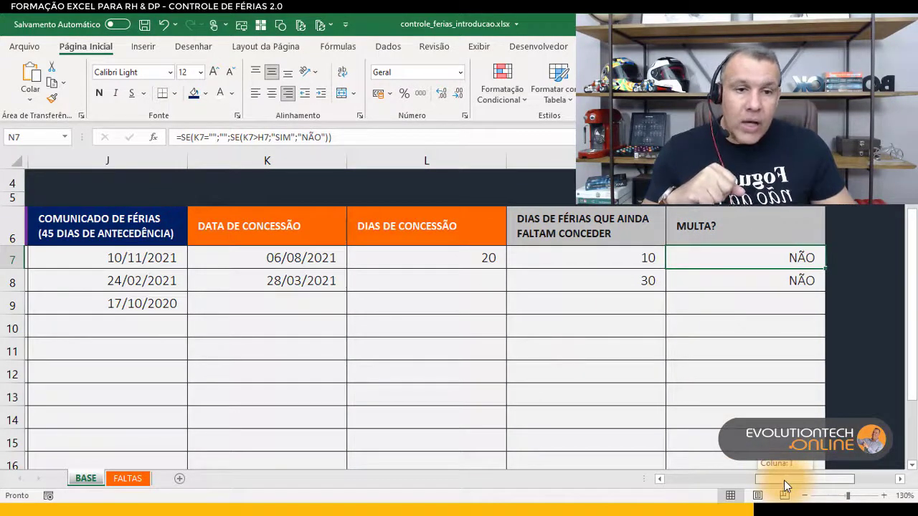
Clear the concession date in K8 to test the blank checks in that row, and undo the deletion.
drag(784, 481, 775, 479)
click(428, 287)
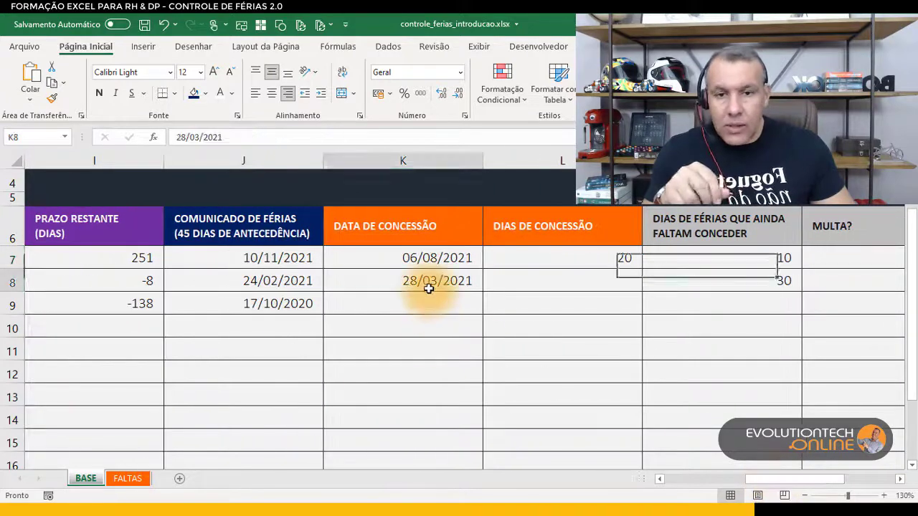
key(Delete)
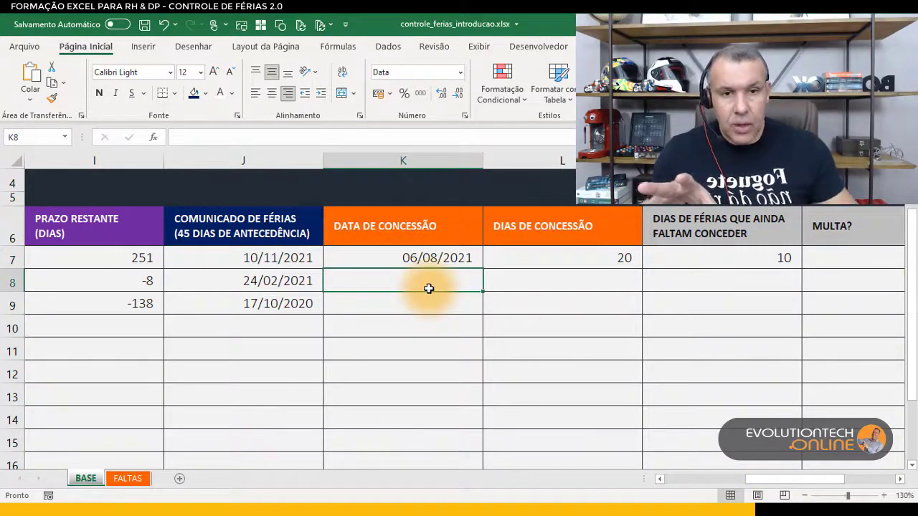
drag(820, 484, 806, 482)
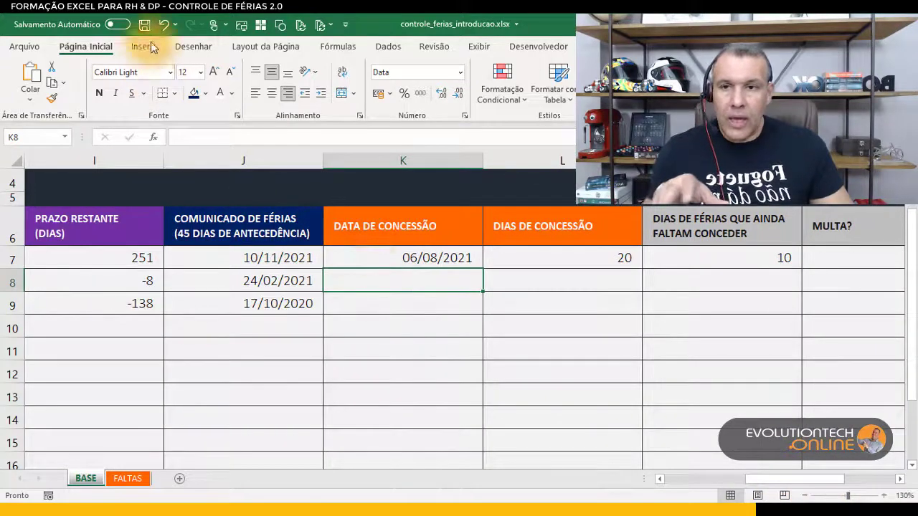
click(164, 24)
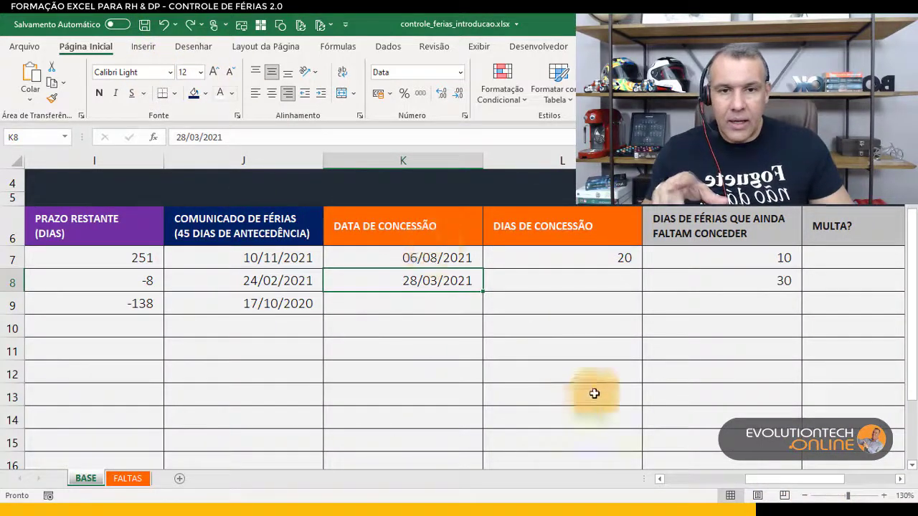
Check the row 8 formulas for remaining days and Multa?, and set the concession days in L8 to 30.
click(758, 281)
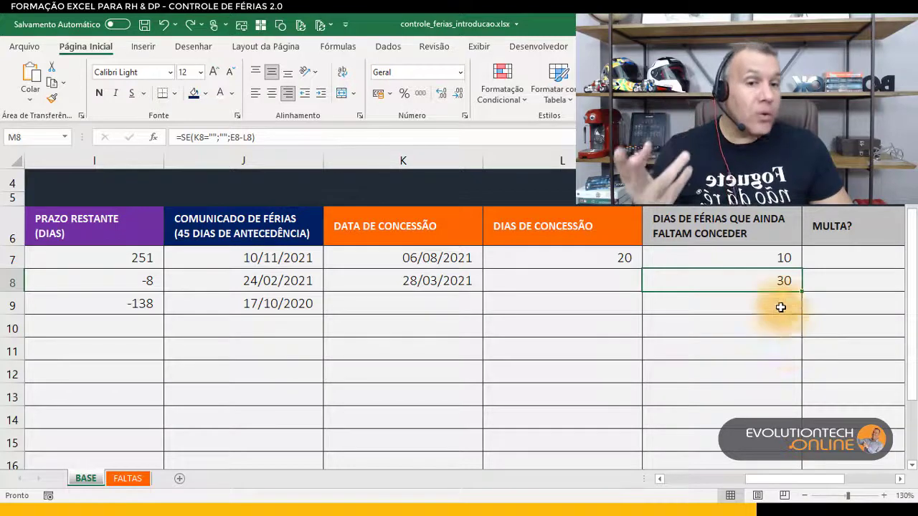
click(589, 282)
drag(809, 486, 820, 487)
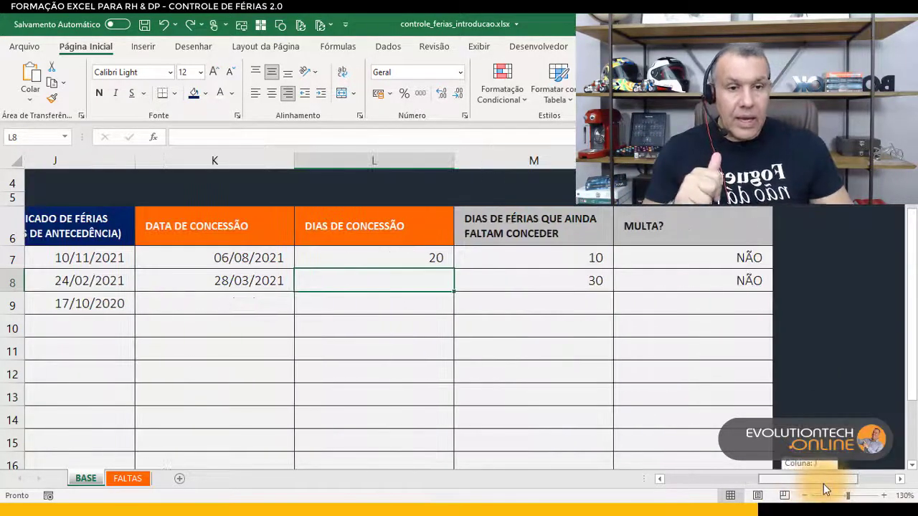
click(725, 281)
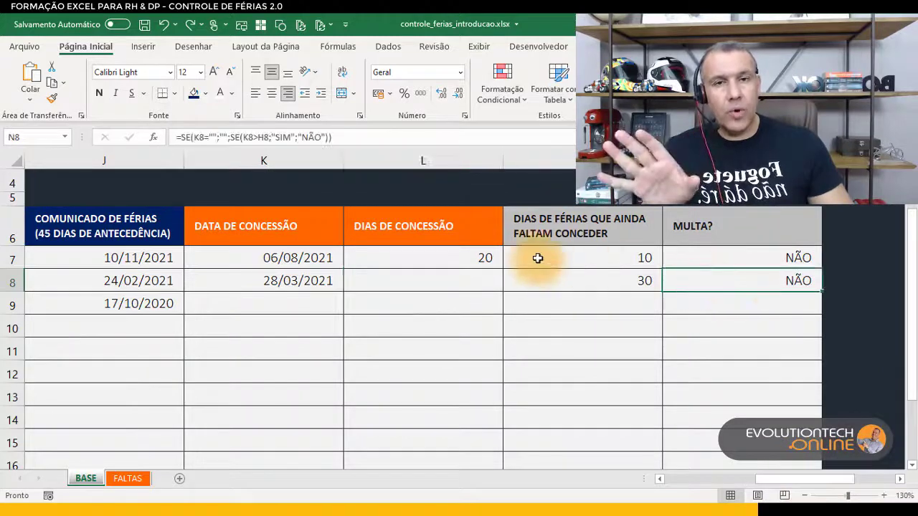
click(317, 277)
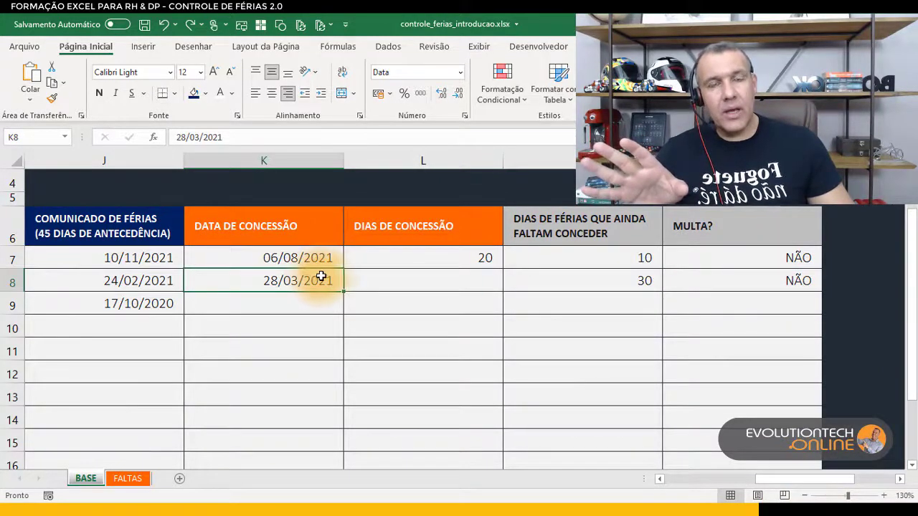
click(423, 281)
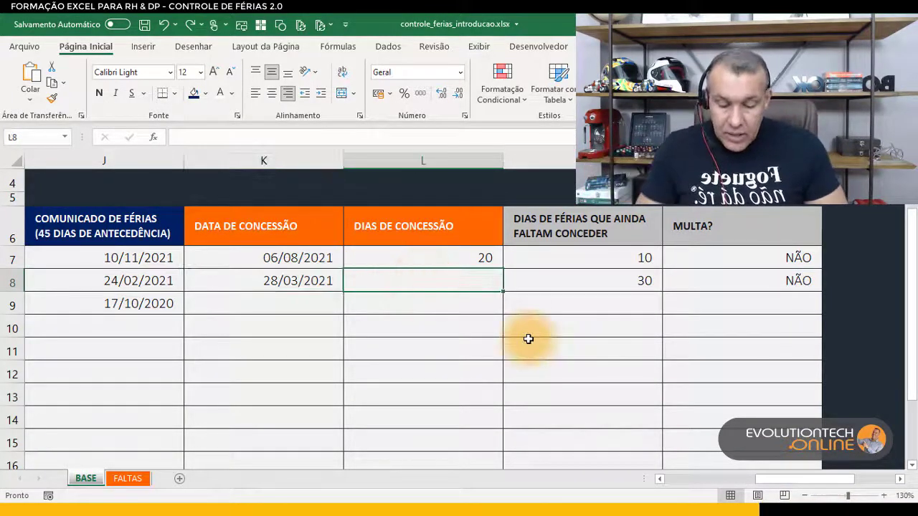
text(30)
key(Return)
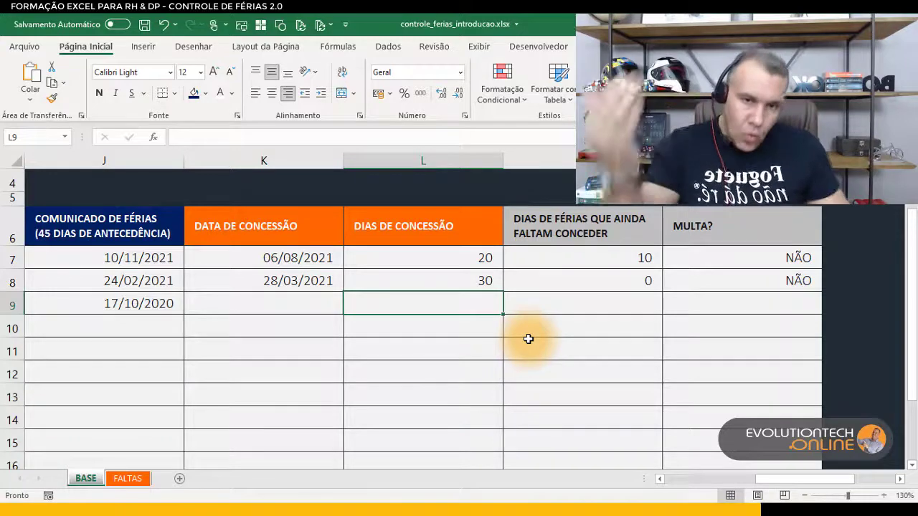
Review the concession dates, concession days and vacation days still to grant in rows 7 and 8.
click(571, 279)
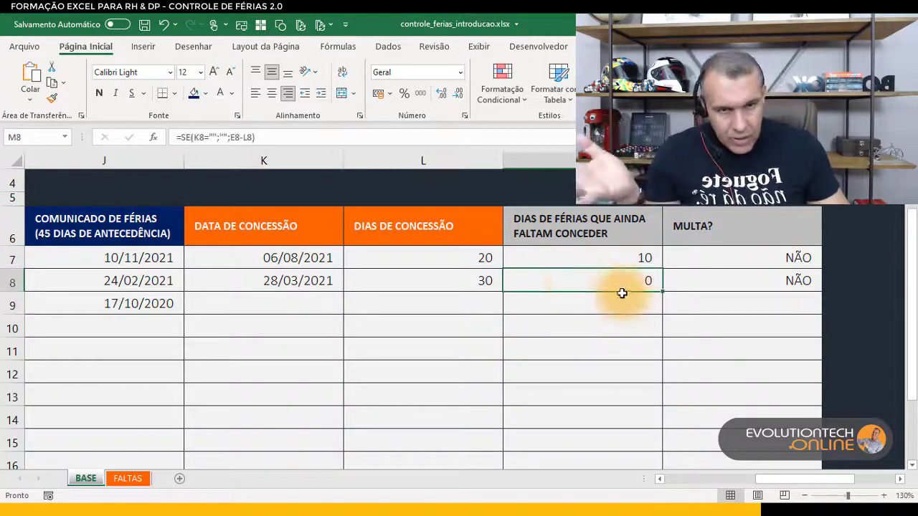
drag(308, 257, 612, 253)
click(612, 252)
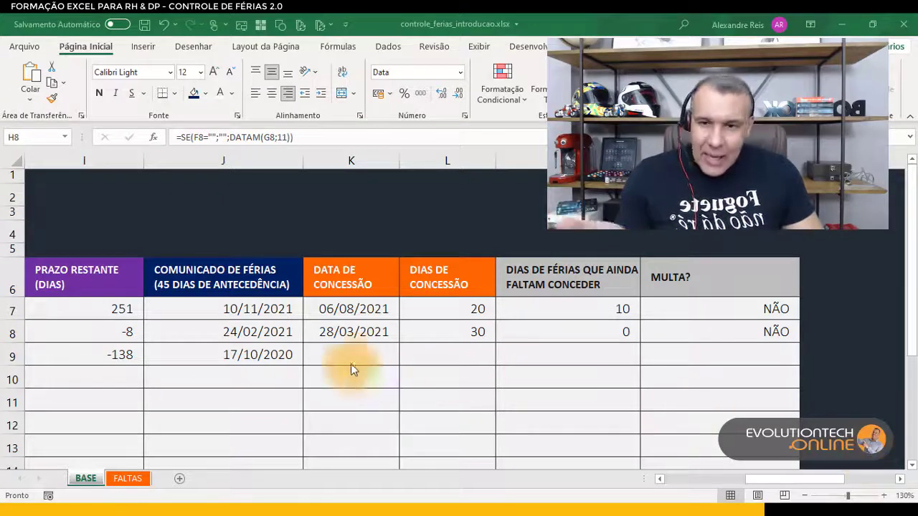
click(361, 308)
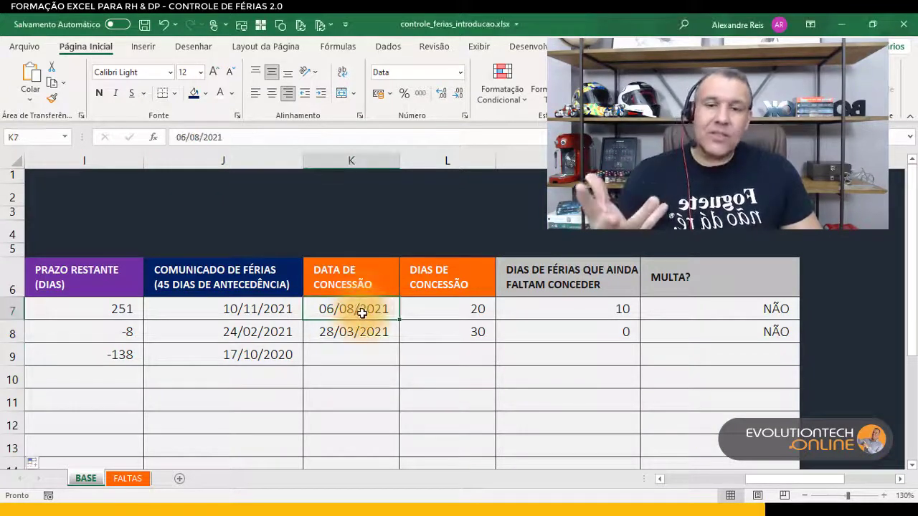
click(419, 310)
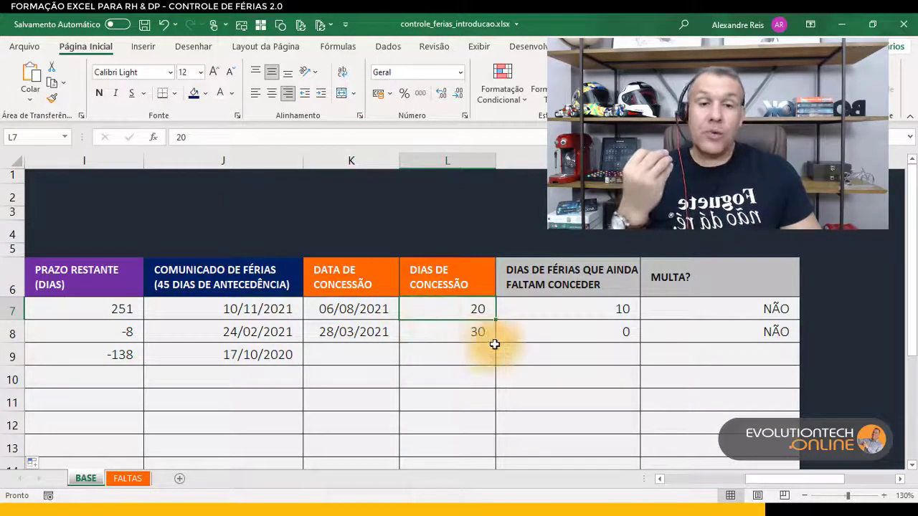
click(589, 314)
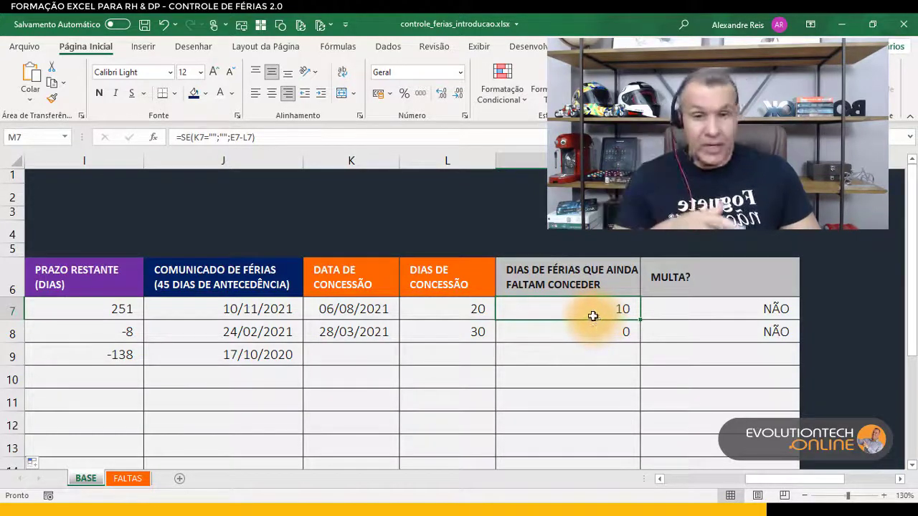
click(332, 337)
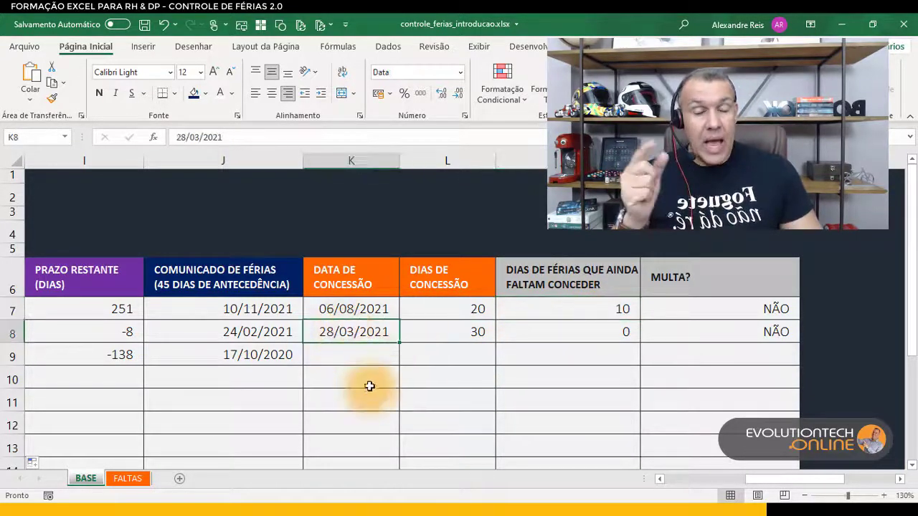
click(420, 333)
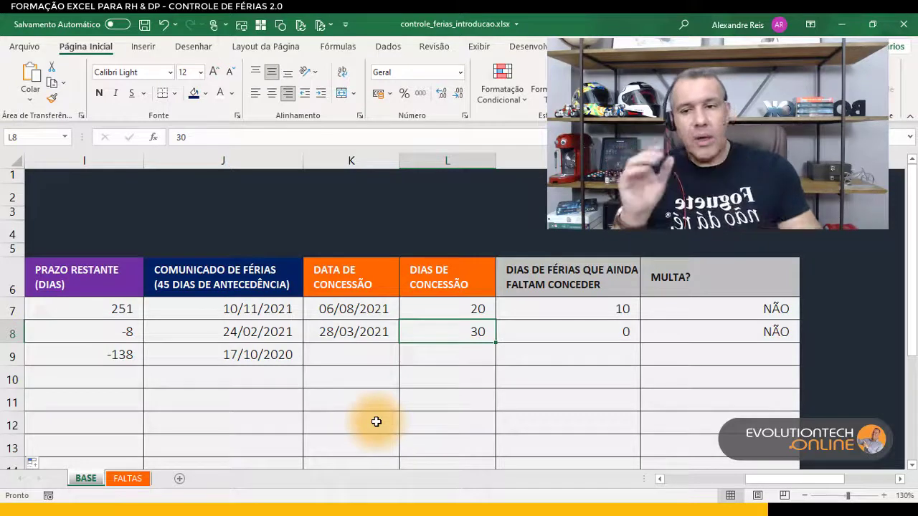
Examine the Prazo Restante values in I7:I9 alongside the concession date in K8 and the days still to grant in M7.
drag(108, 311, 93, 361)
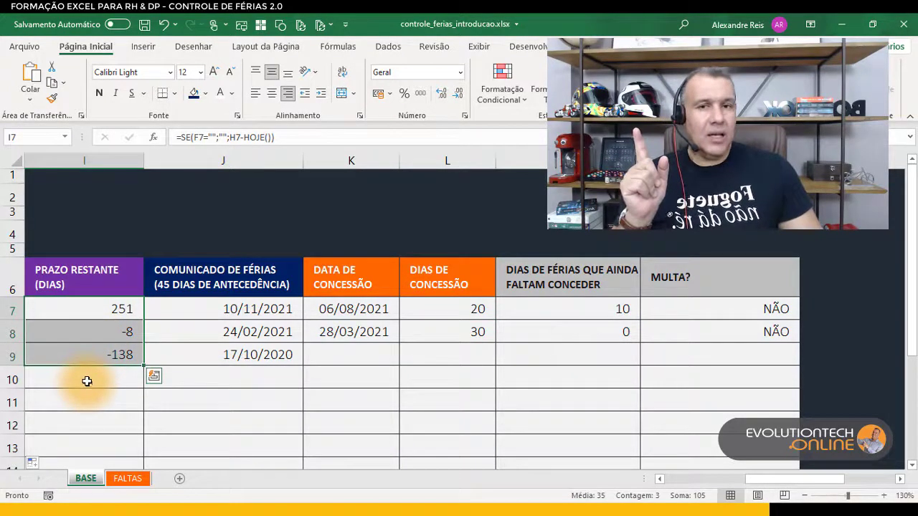
click(100, 339)
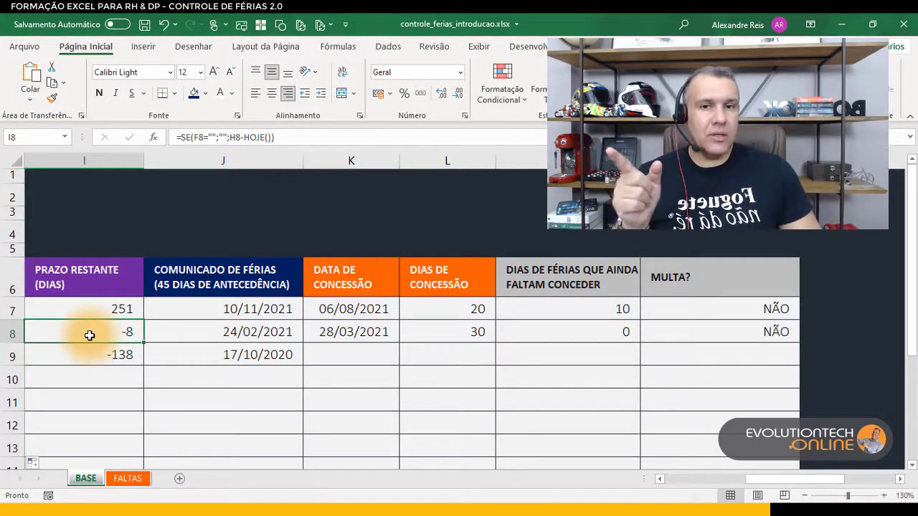
click(379, 334)
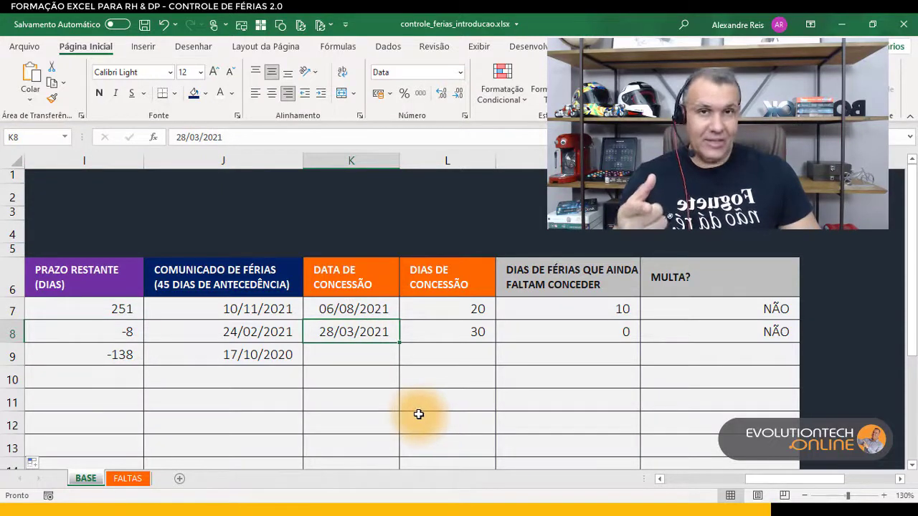
click(82, 335)
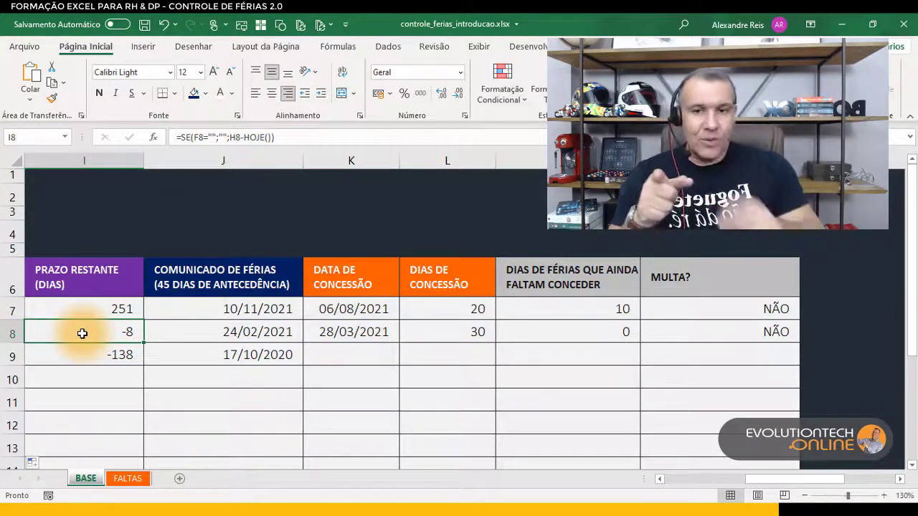
click(96, 311)
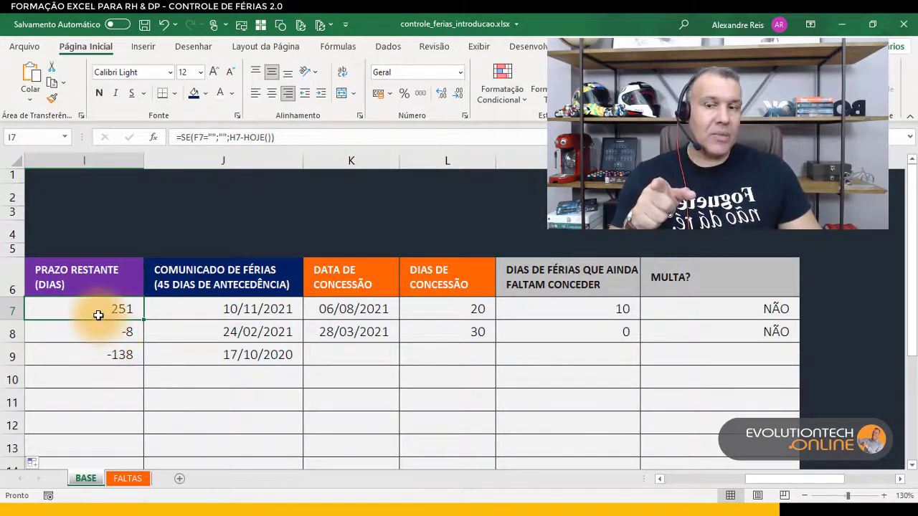
click(90, 327)
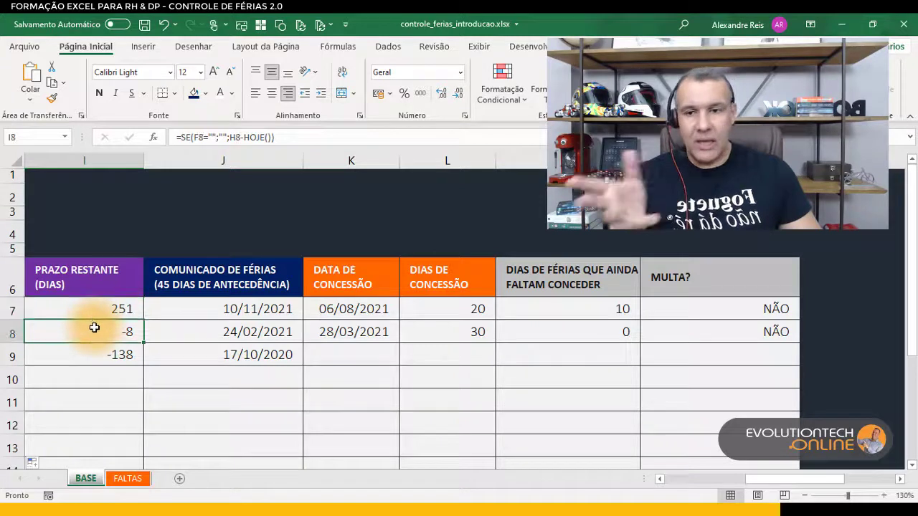
click(104, 355)
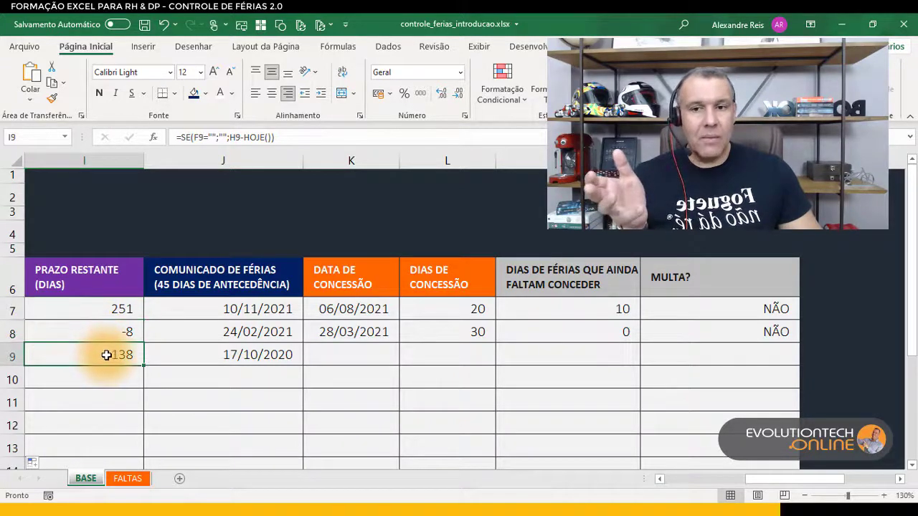
click(108, 314)
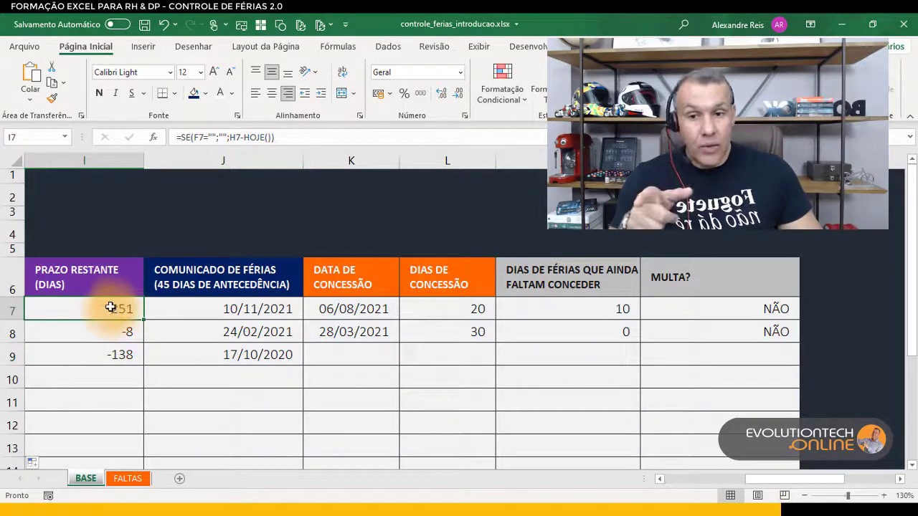
click(595, 309)
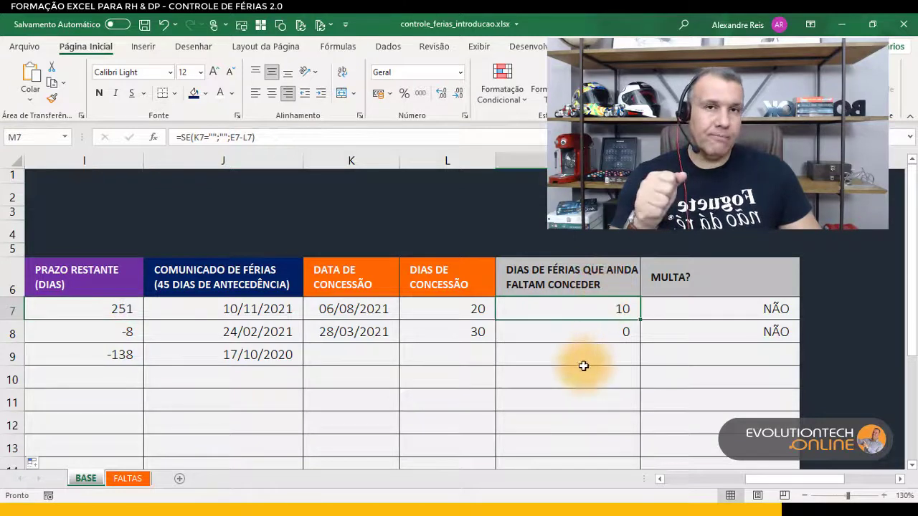
Review the Prazo Restante values in I7:I8 against the concession date in K8 and the penalty-free concession deadline in H7.
click(120, 310)
click(108, 334)
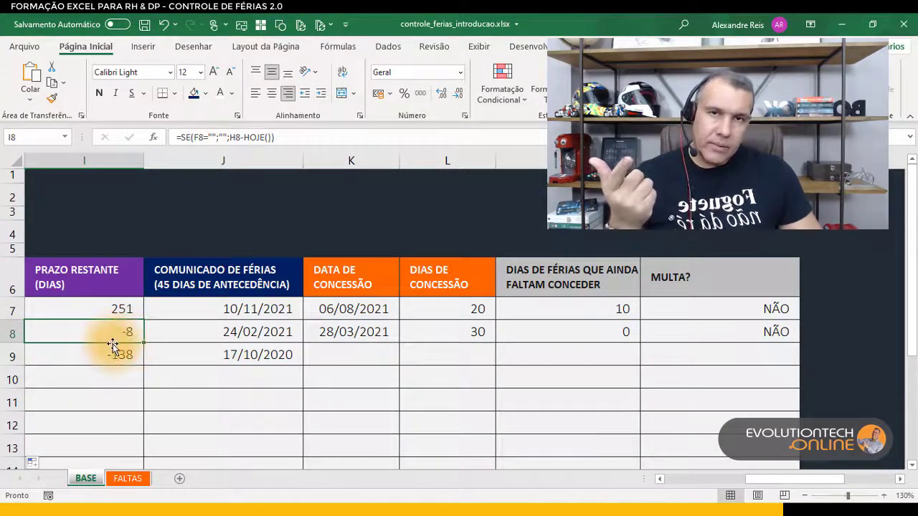
click(333, 333)
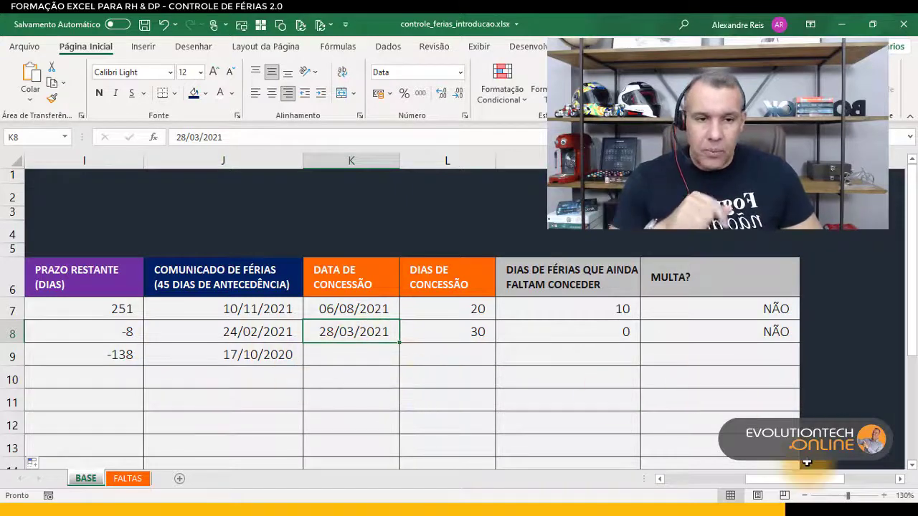
drag(809, 480, 801, 482)
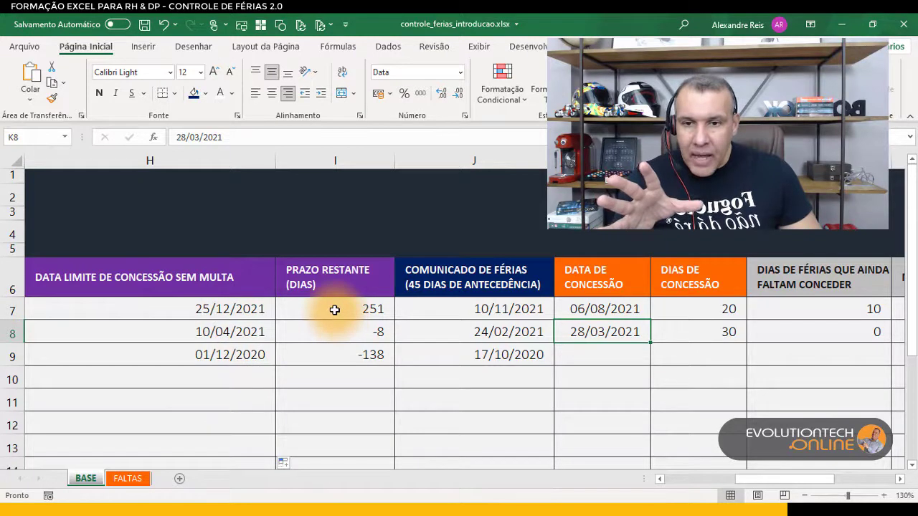
click(239, 309)
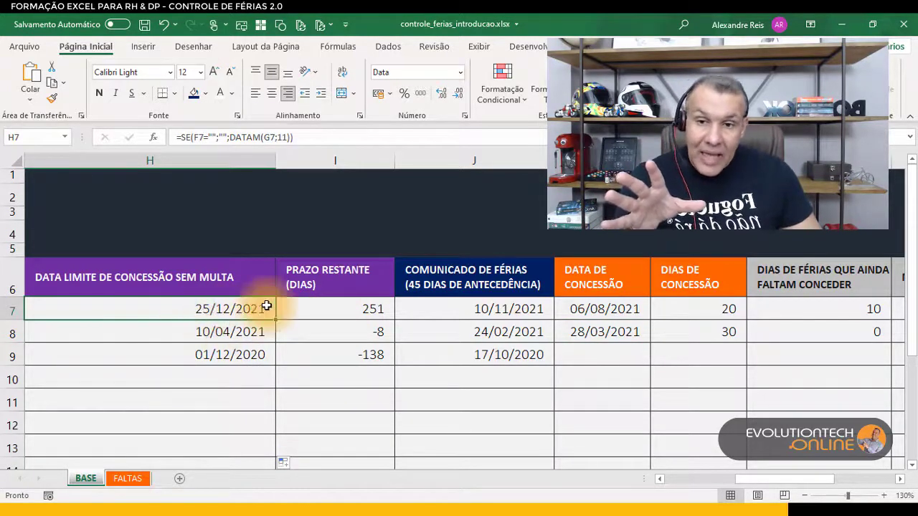
click(330, 309)
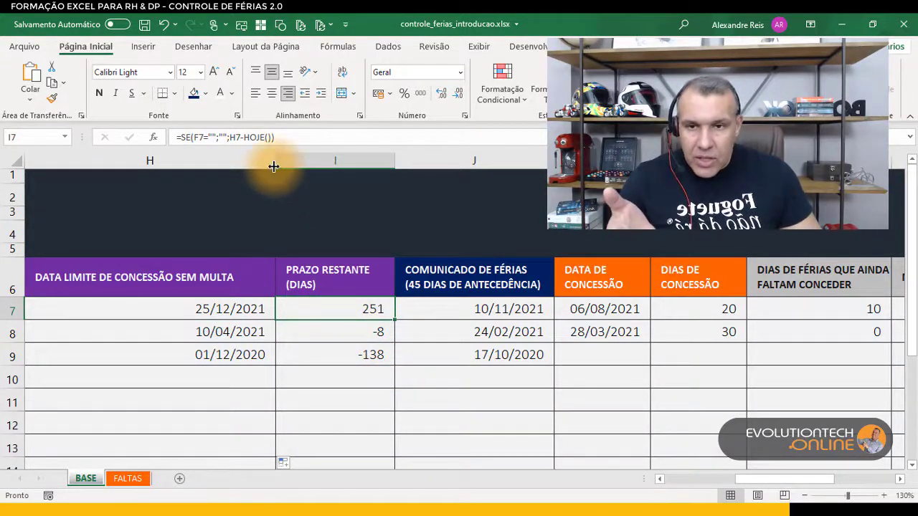
Narrow column H, widen column I to make room for a longer formula, and check the formula in I7.
drag(275, 161, 159, 176)
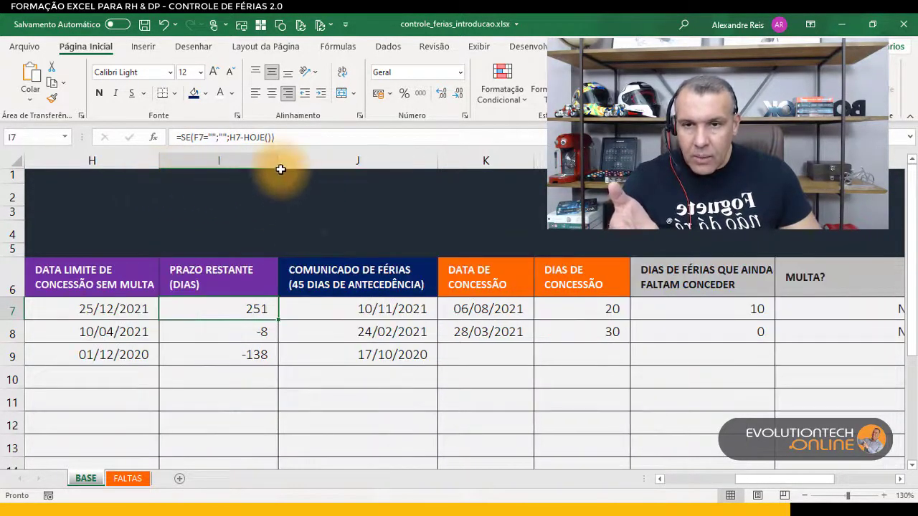
drag(279, 170, 397, 165)
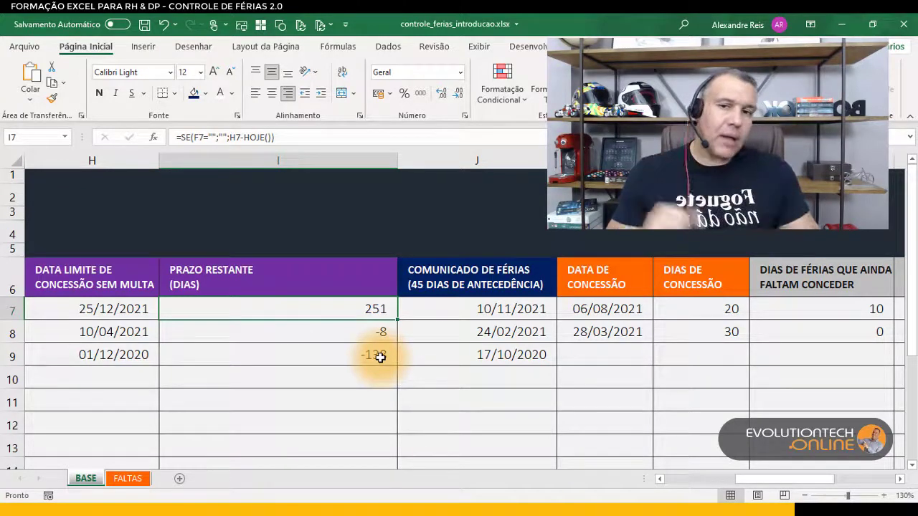
double_click(338, 303)
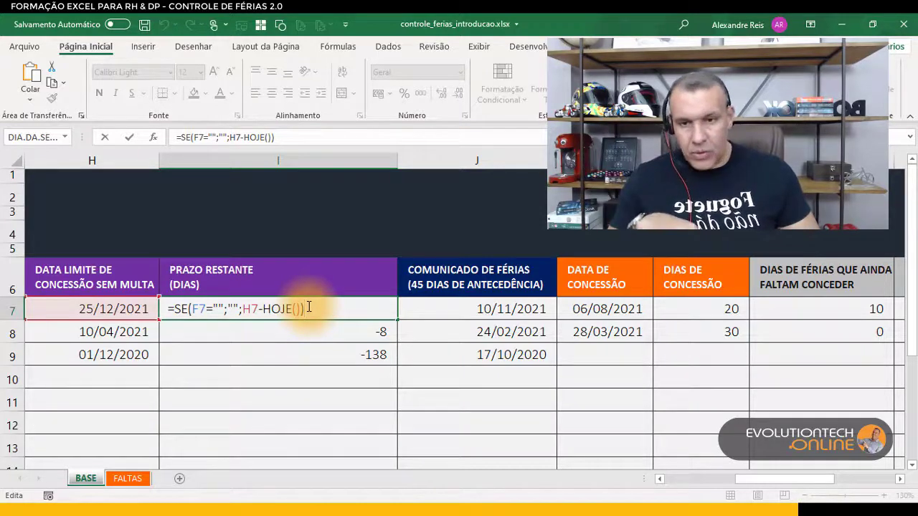
key(Return)
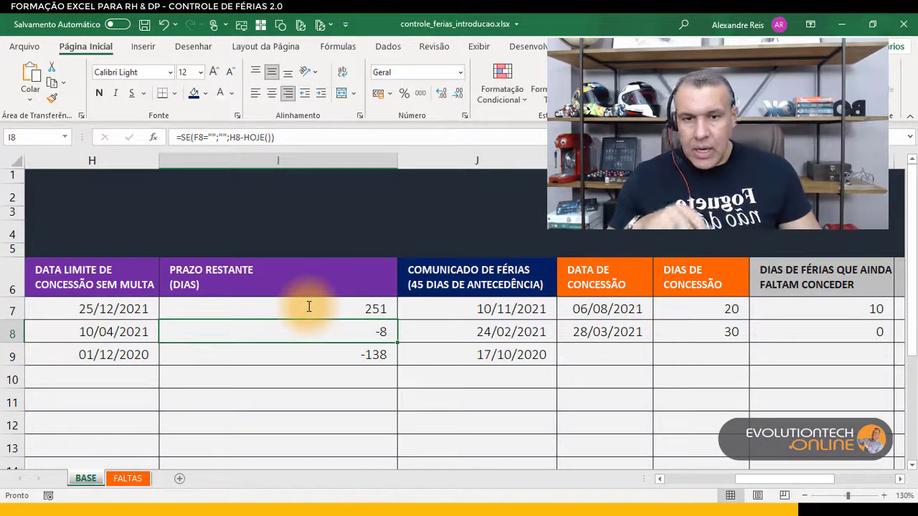
Compare the Prazo Restante formulas in I7 and I8 with the vacation days still to grant in M7 and M8.
click(360, 308)
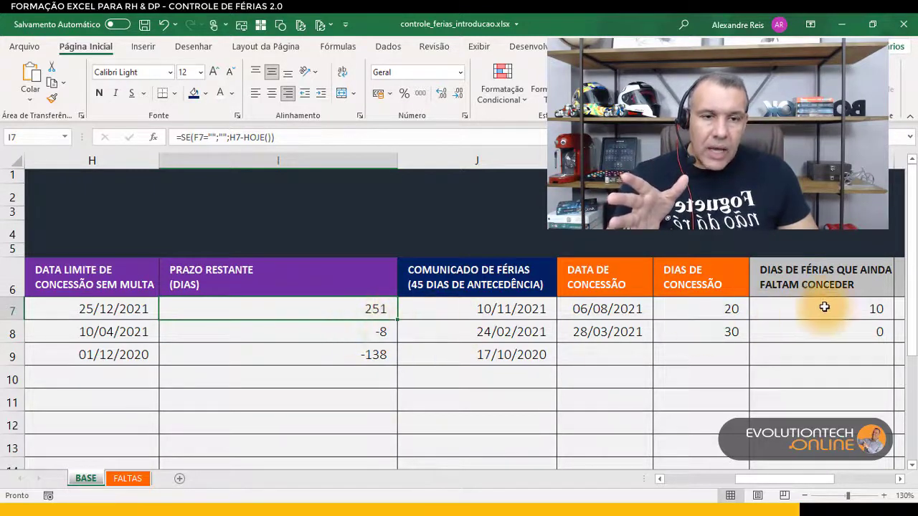
click(849, 310)
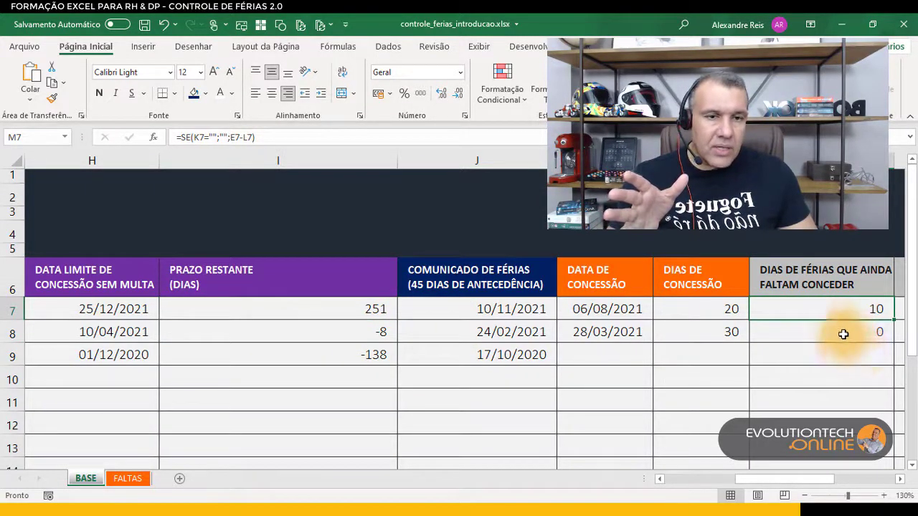
click(825, 331)
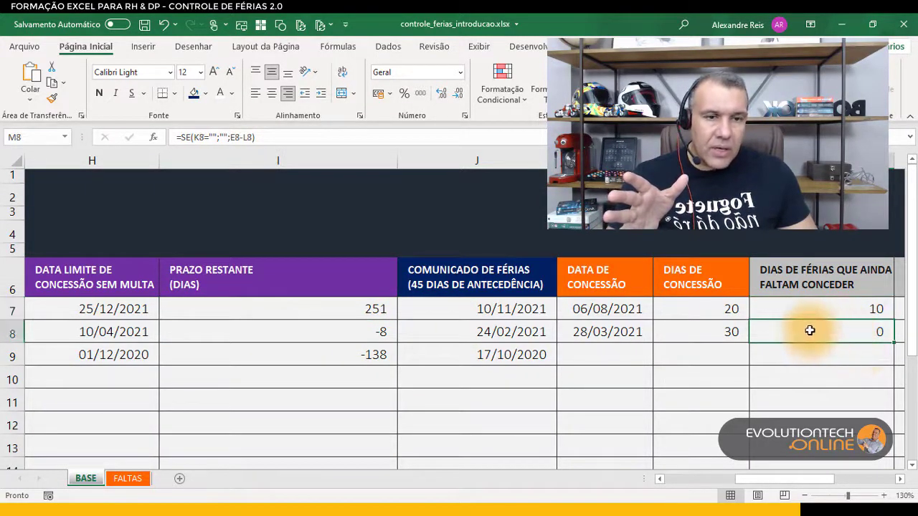
click(321, 334)
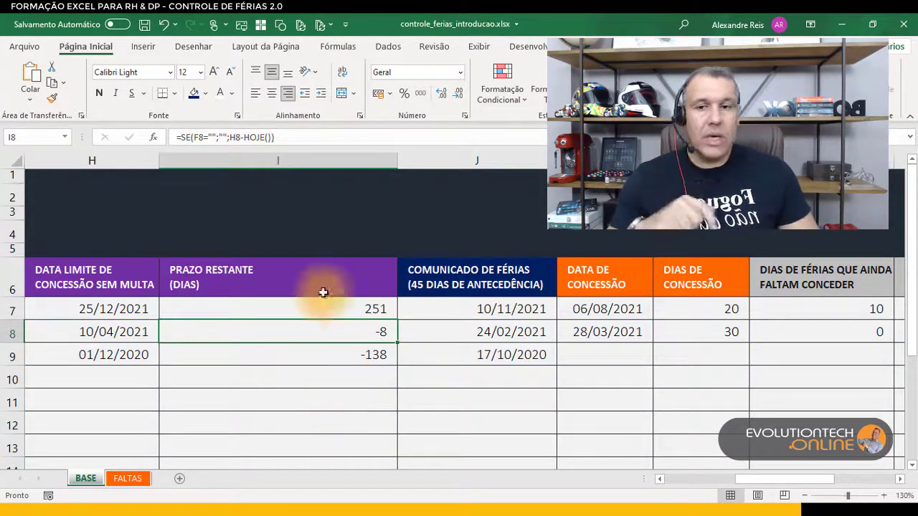
Place a new outer SE function before the existing formula in I7, with M7=0 as its logical test.
double_click(301, 307)
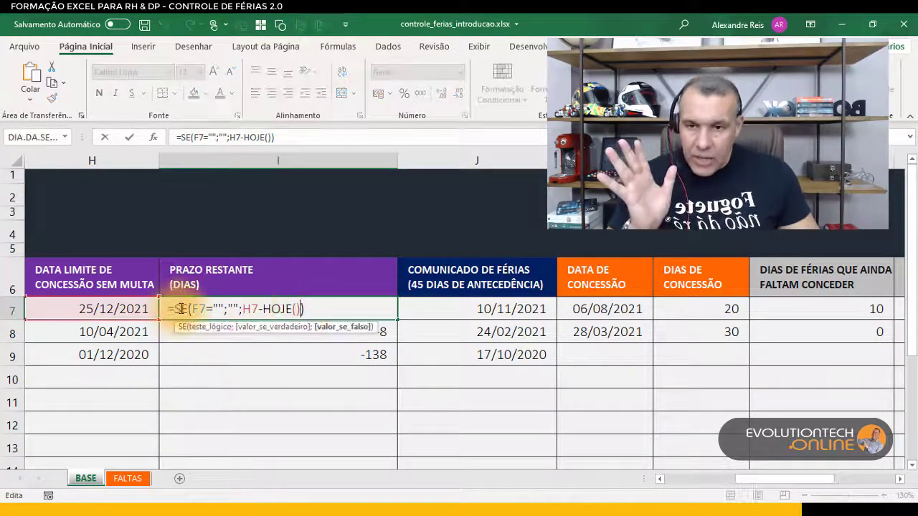
key(Home)
key(Right)
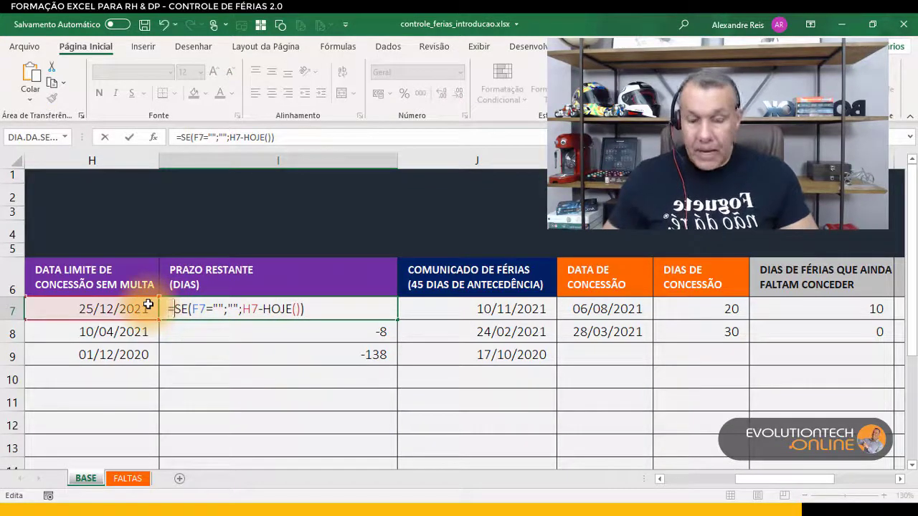
text(SE)
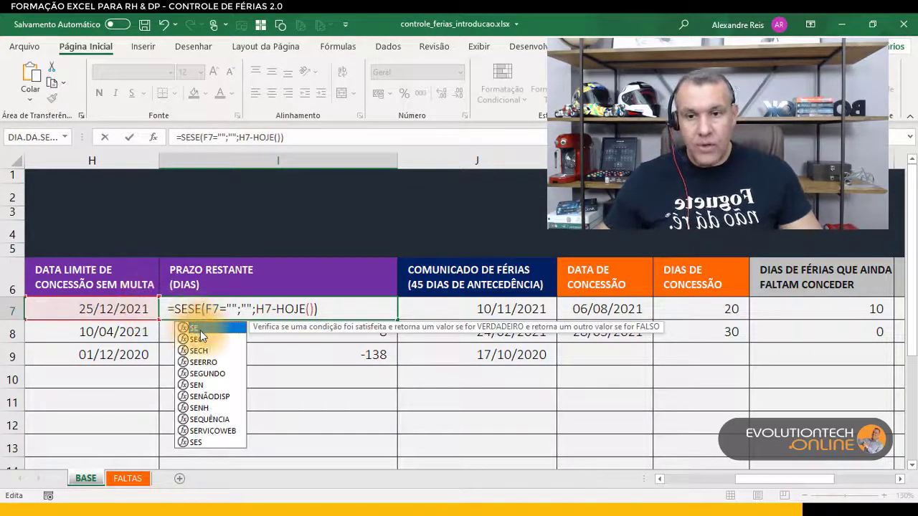
text(()
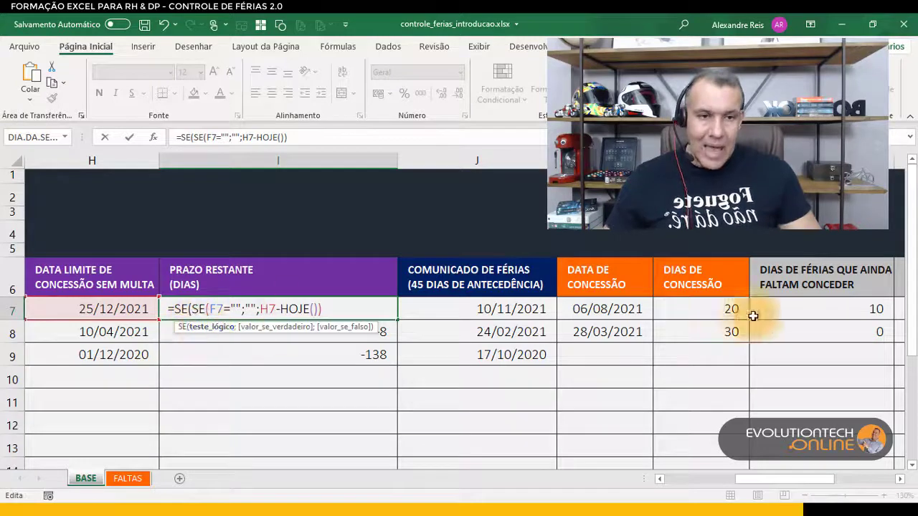
click(822, 310)
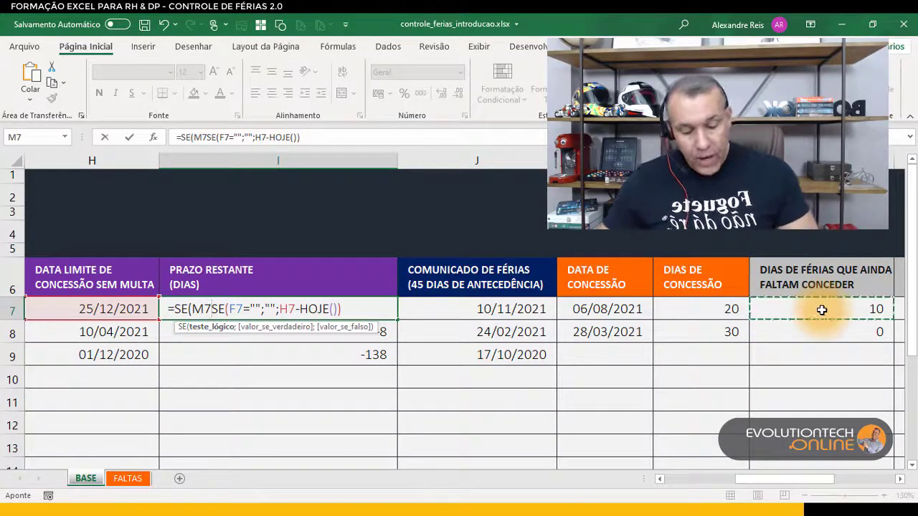
text(=0)
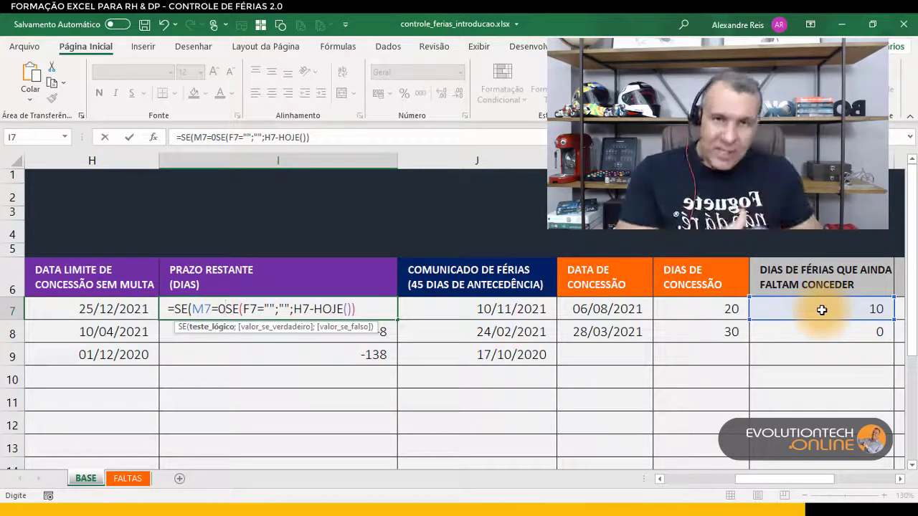
text(;)
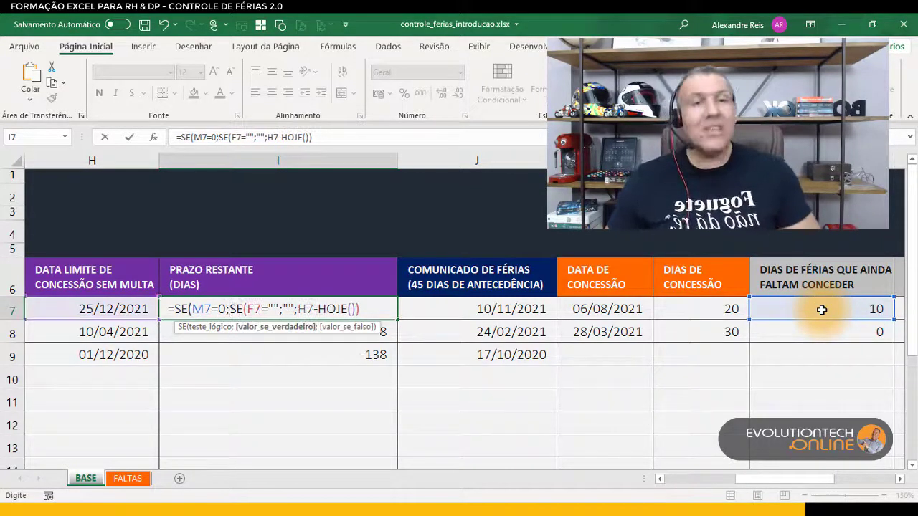
Enter "FÉRIAS CONCEDIDAS" as the outer SE's true value in I7, leaving the original SE formula as its false value.
text("F]E)
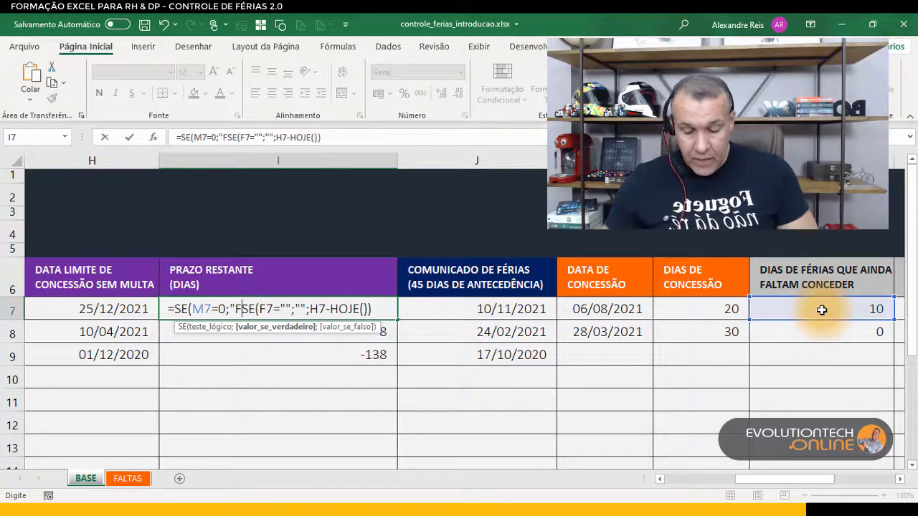
key(BackSpace)
key(BackSpace)
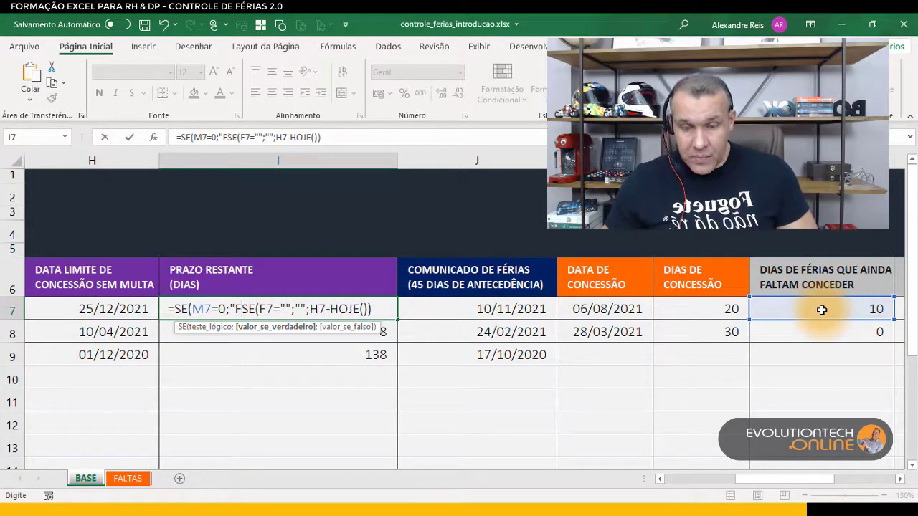
text(ÉRIAS)
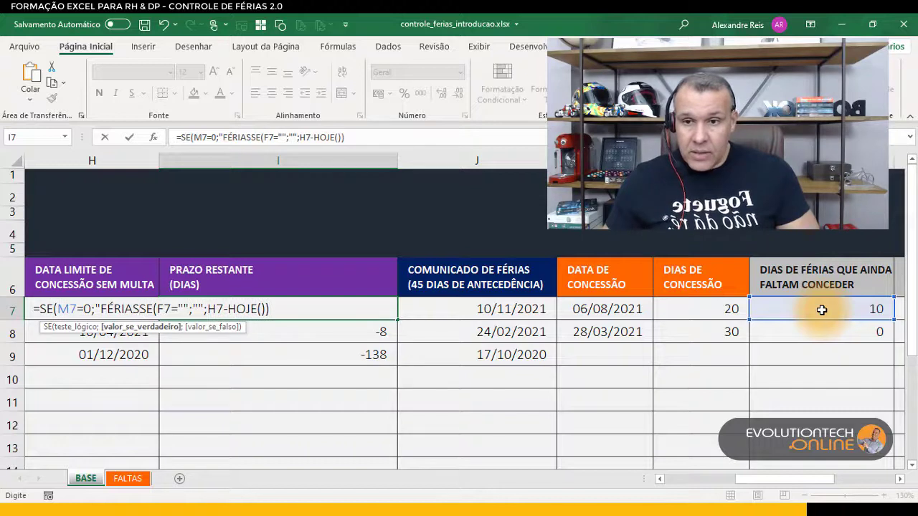
text( CONCEDIDAS)
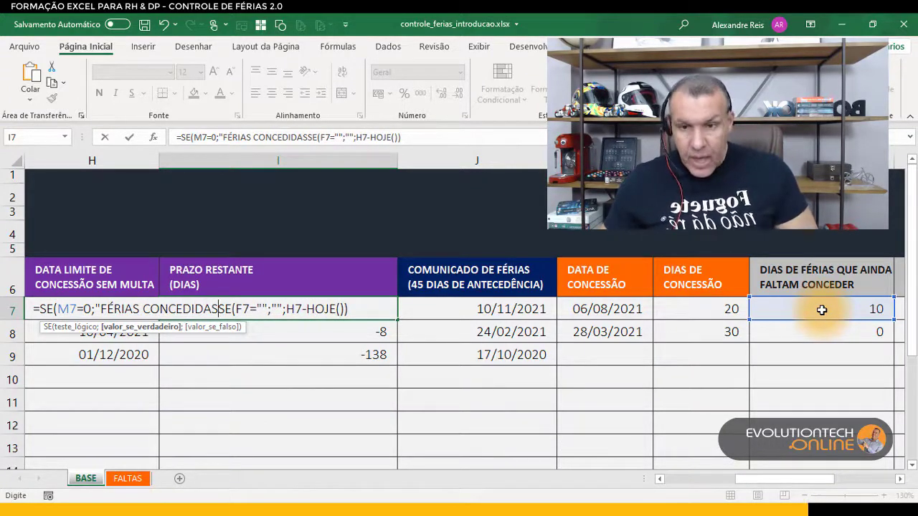
text(")
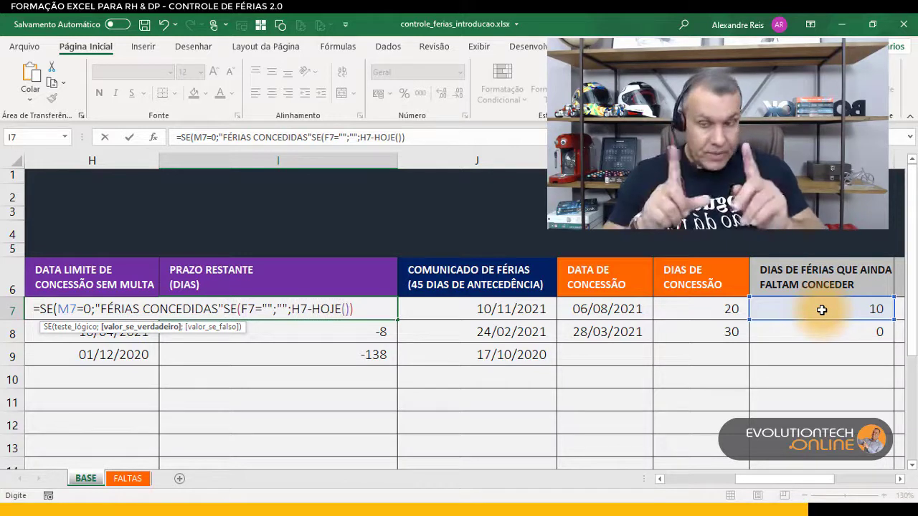
text(;)
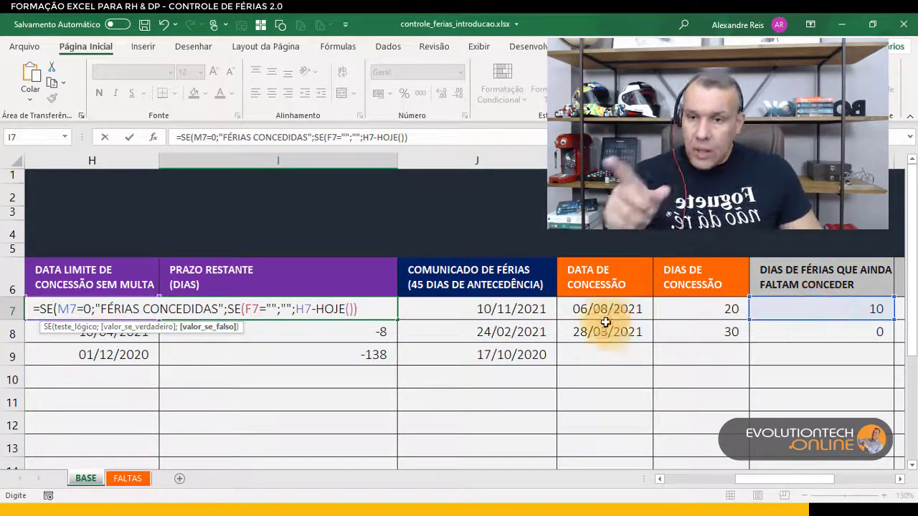
Review the M7=0 test, the "FÉRIAS CONCEDIDAS" text and the nested SE in the I7 formula.
click(69, 314)
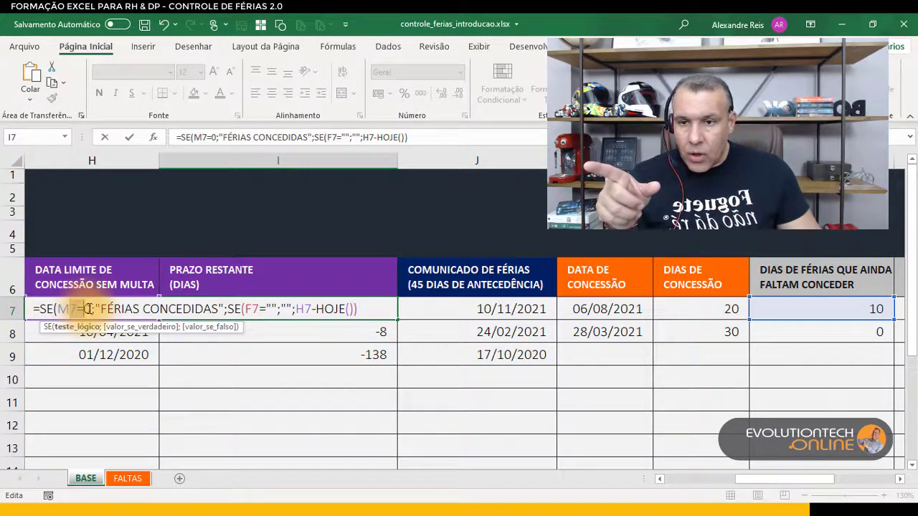
drag(70, 314, 92, 313)
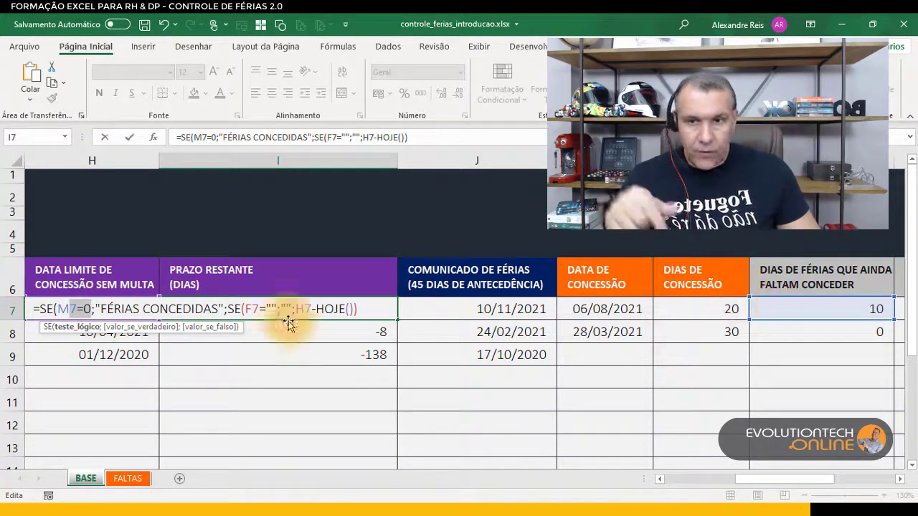
click(104, 308)
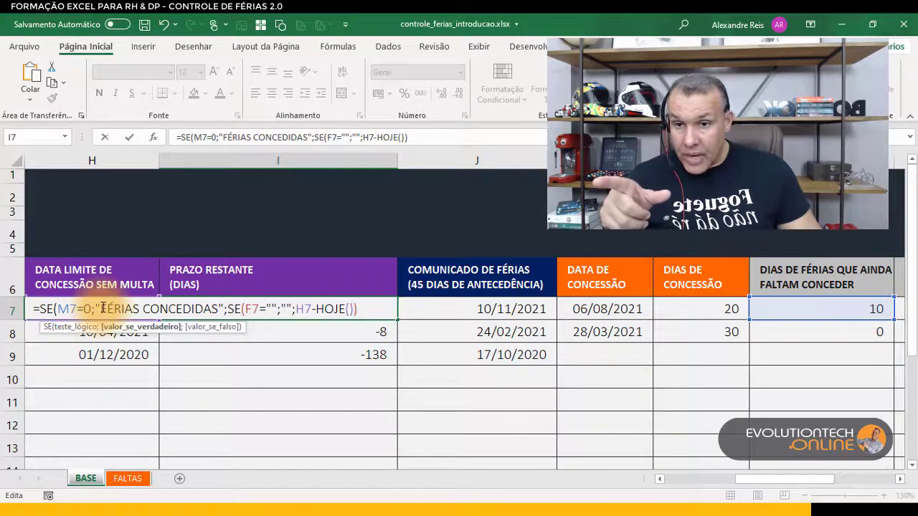
drag(110, 308, 223, 308)
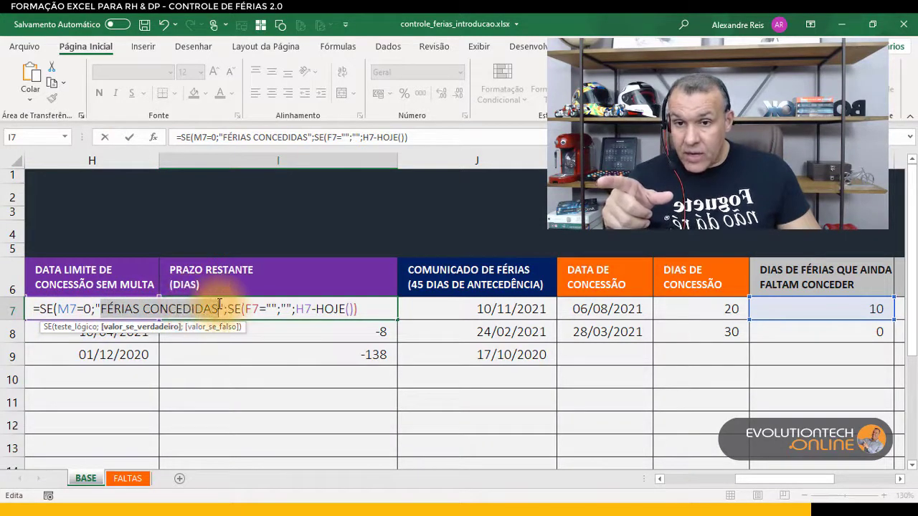
click(228, 309)
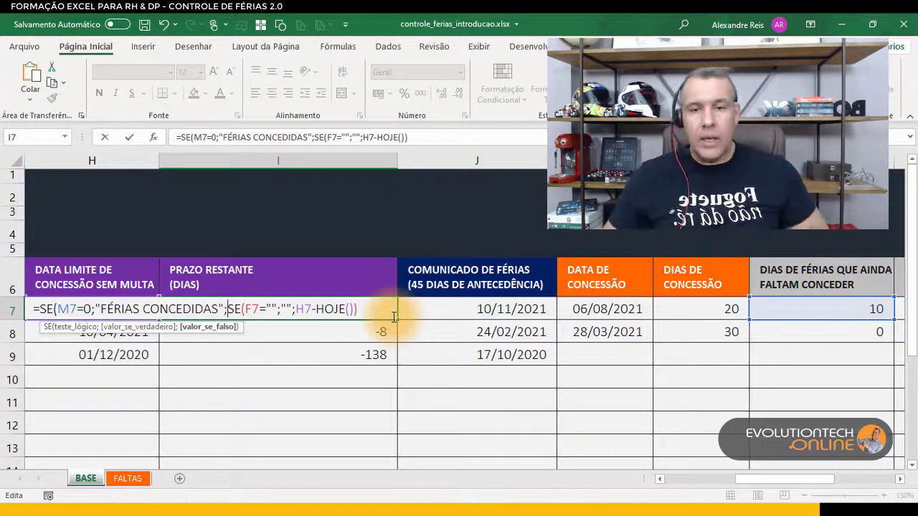
Commit the I7 formula with the suggested closing-parenthesis correction and fill it down the Prazo Restante column.
key(Return)
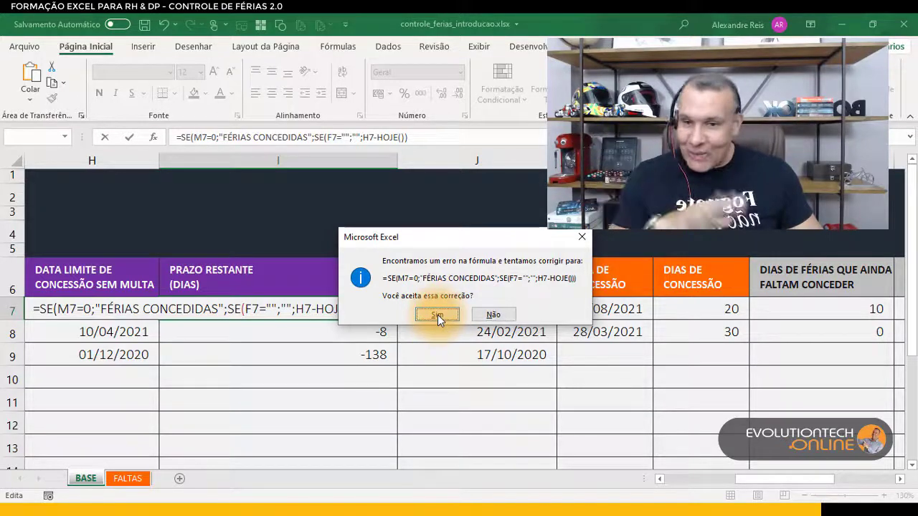
click(437, 315)
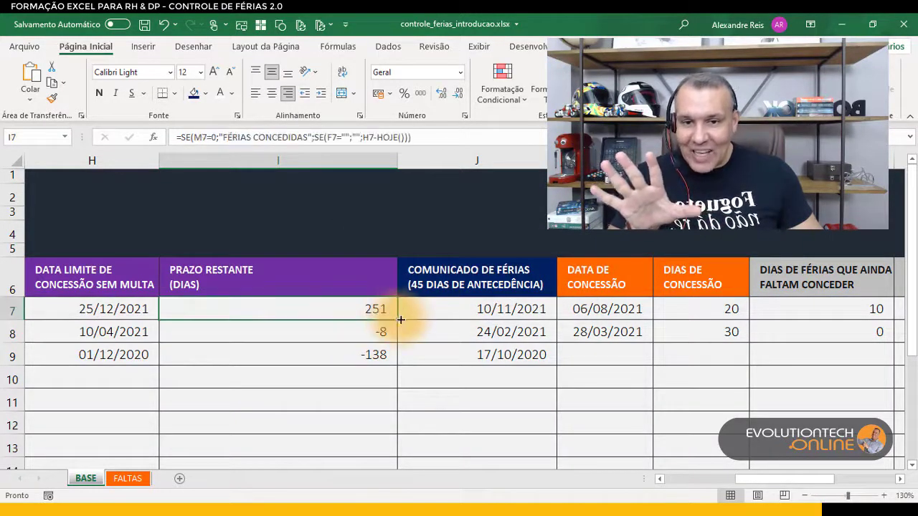
double_click(398, 320)
click(374, 332)
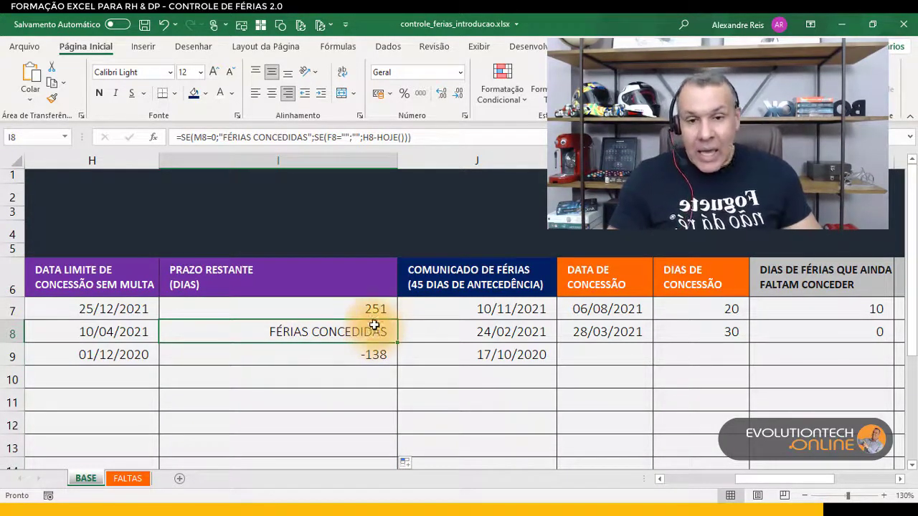
click(373, 308)
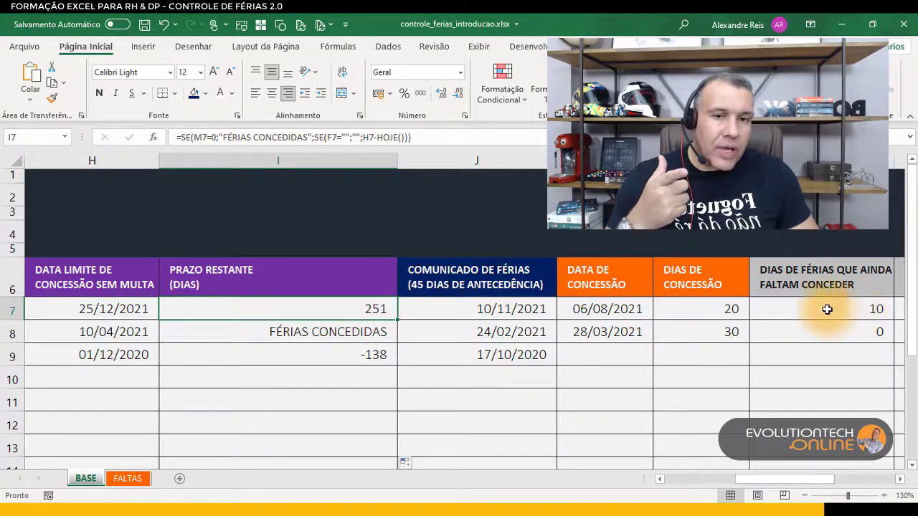
Review the Prazo Restante, days still to grant, concession dates and granted days in rows 7 and 8.
click(367, 334)
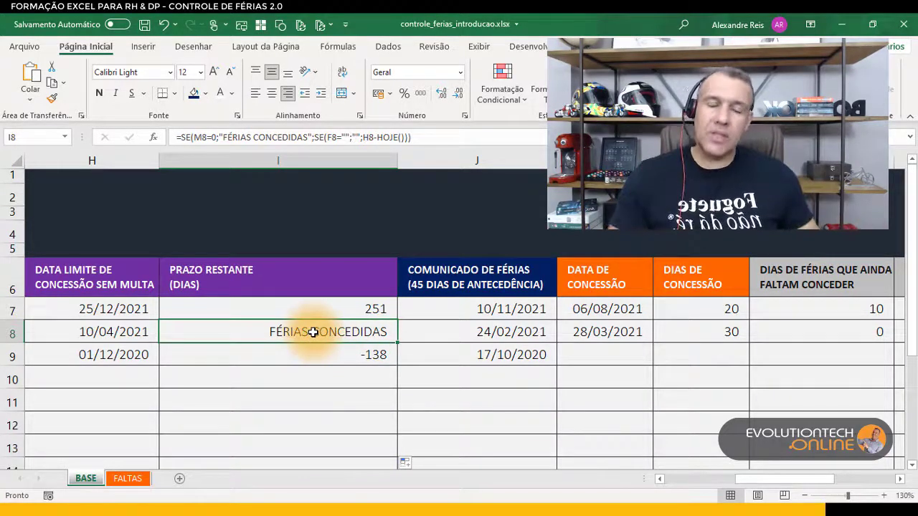
drag(851, 308, 854, 334)
click(711, 308)
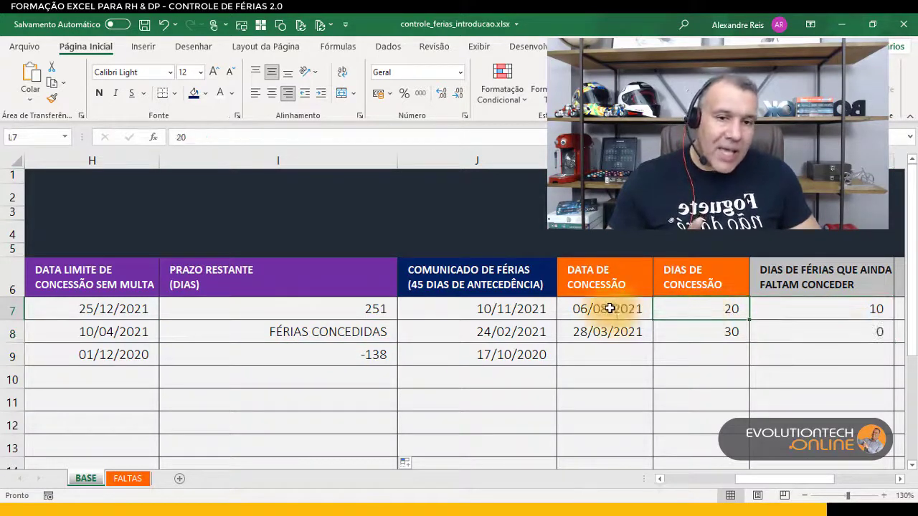
click(611, 308)
click(671, 310)
click(635, 328)
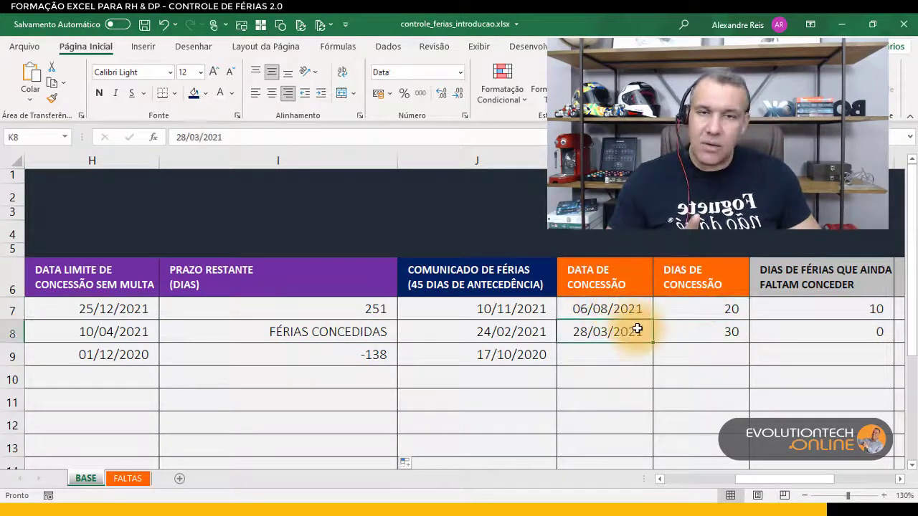
click(700, 327)
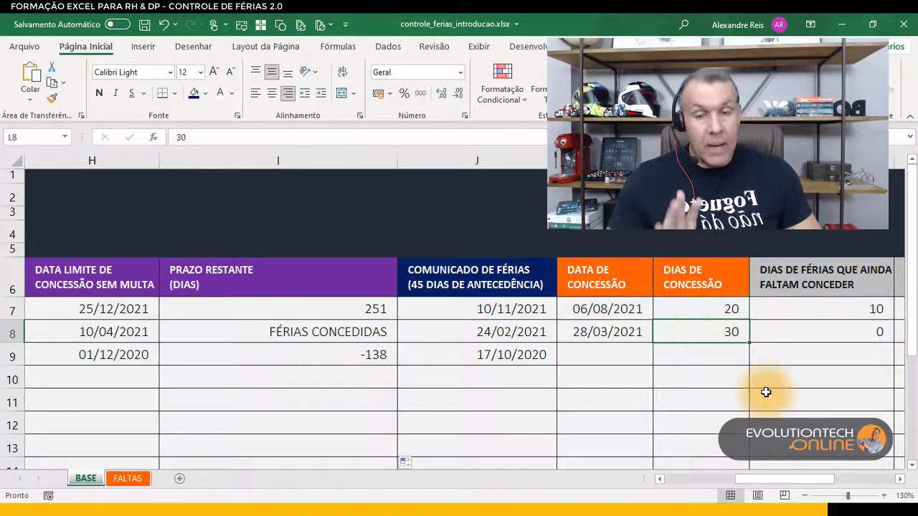
Set the Dias de Concessão in L7 to 30 to test the fully granted case.
click(340, 307)
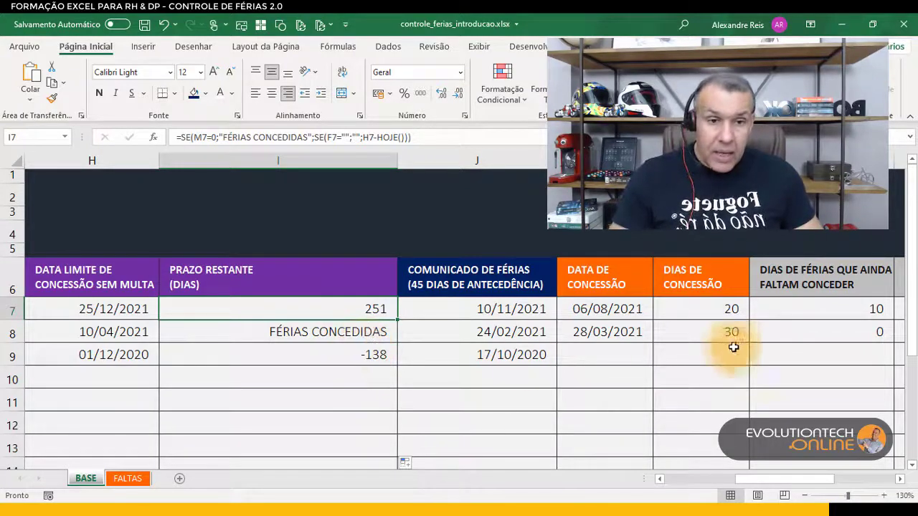
click(722, 307)
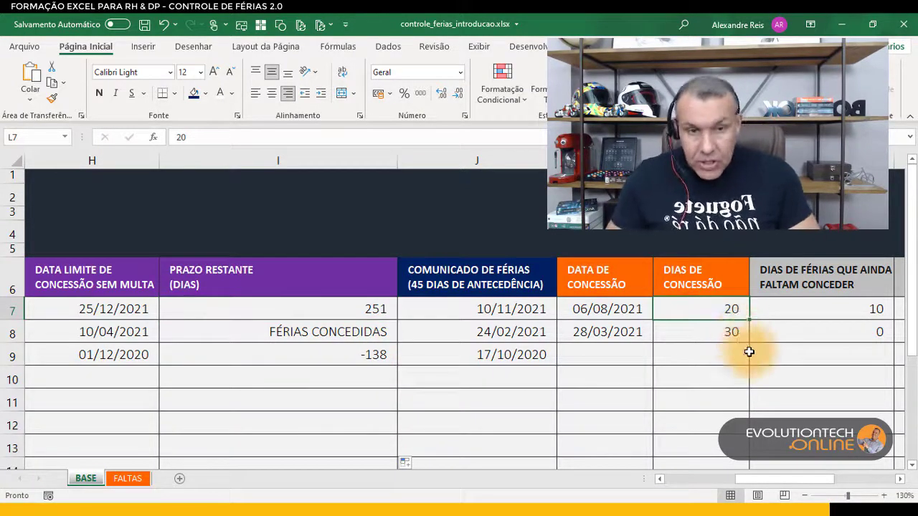
text(30)
key(Return)
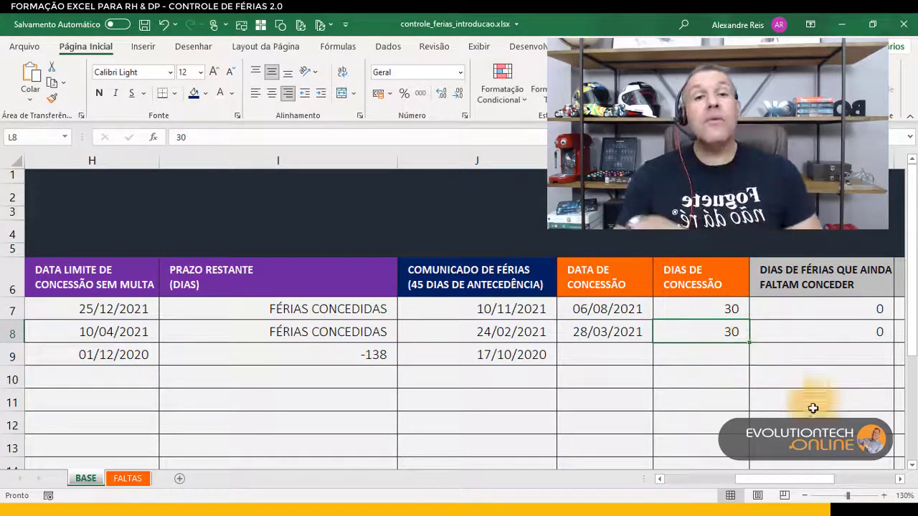
Enter 30/01/2021 as the Data de Concessão in K9.
mouse_move(758, 481)
mouse_down()
mouse_move(775, 481)
mouse_move(762, 482)
mouse_up()
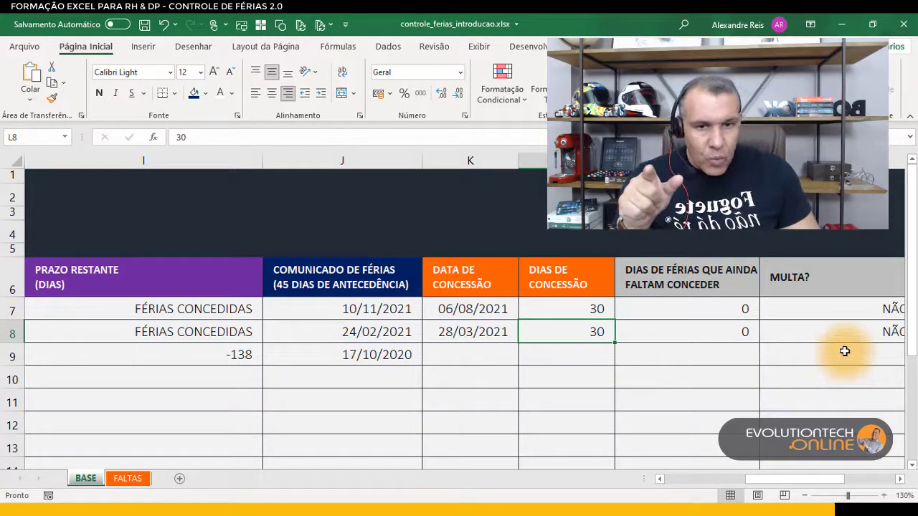
click(475, 354)
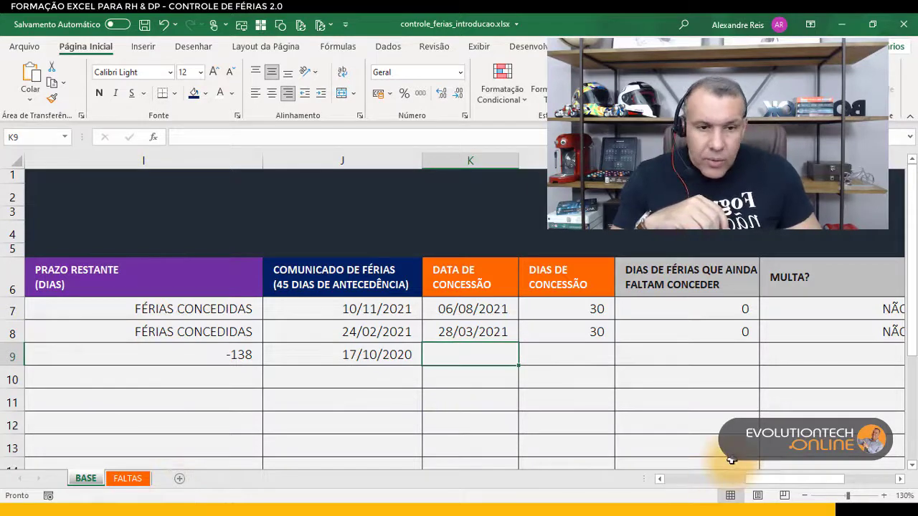
drag(763, 479, 749, 479)
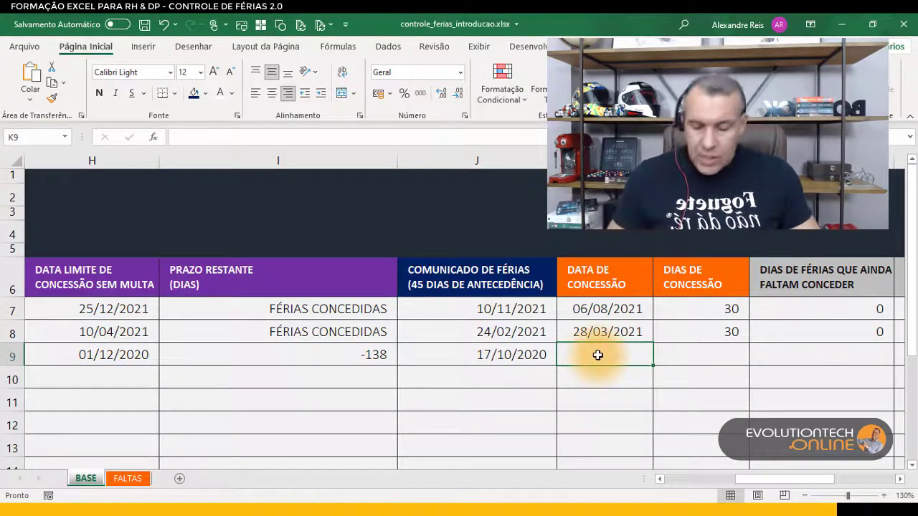
text(30/01/2021)
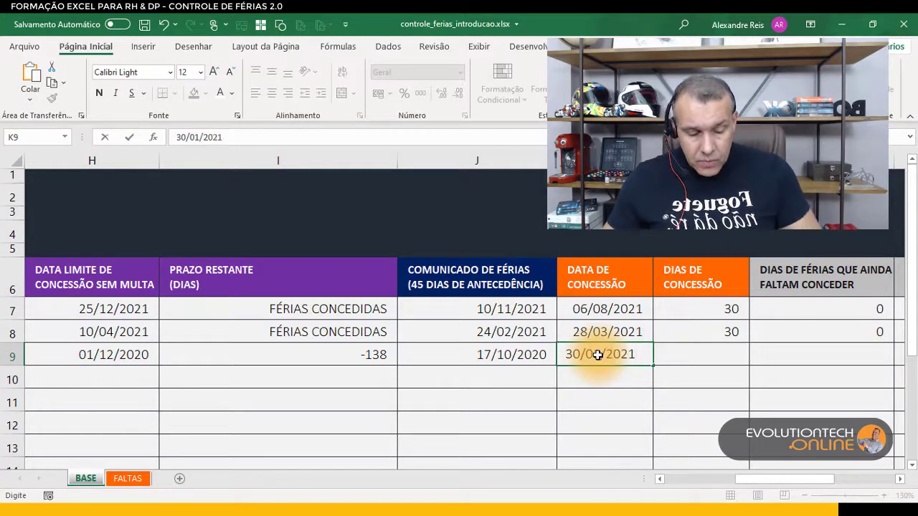
key(Return)
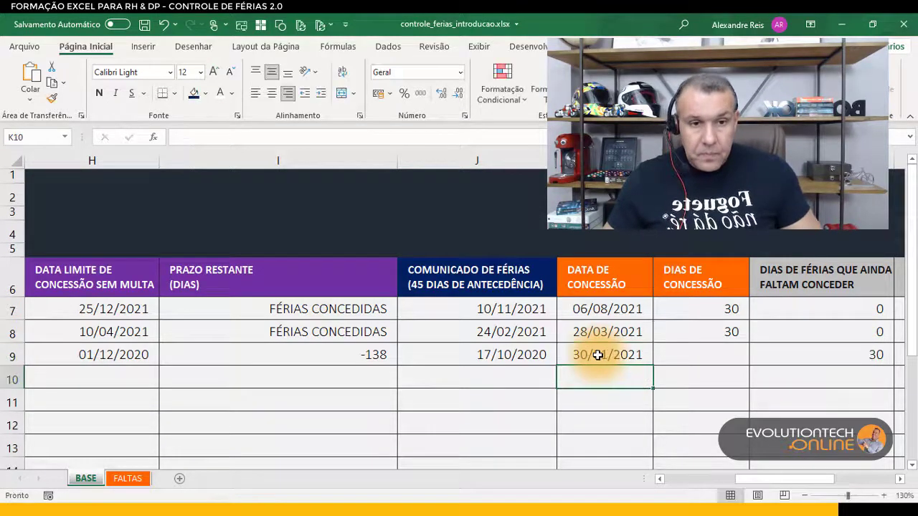
Check the row 9 remaining-days and Multa? formulas, and enter 30 as the Dias de Concessão in L9.
click(794, 353)
drag(801, 482, 816, 490)
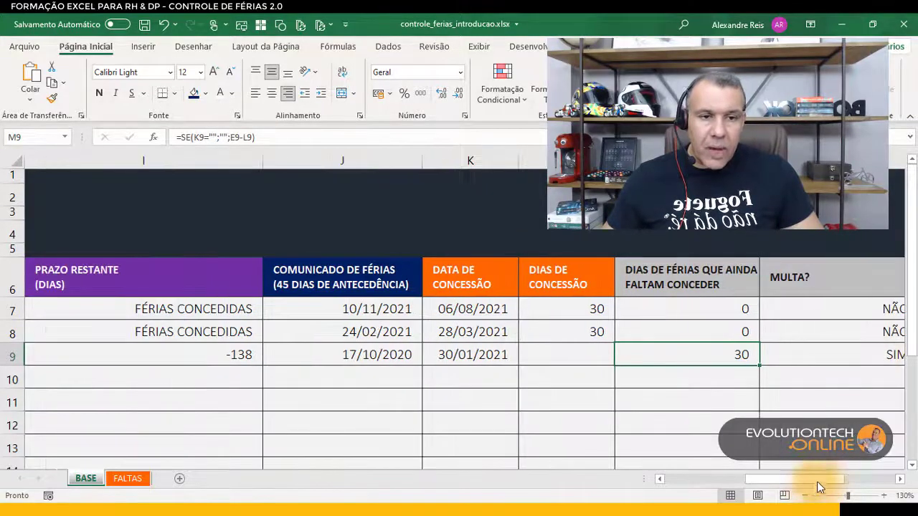
click(860, 355)
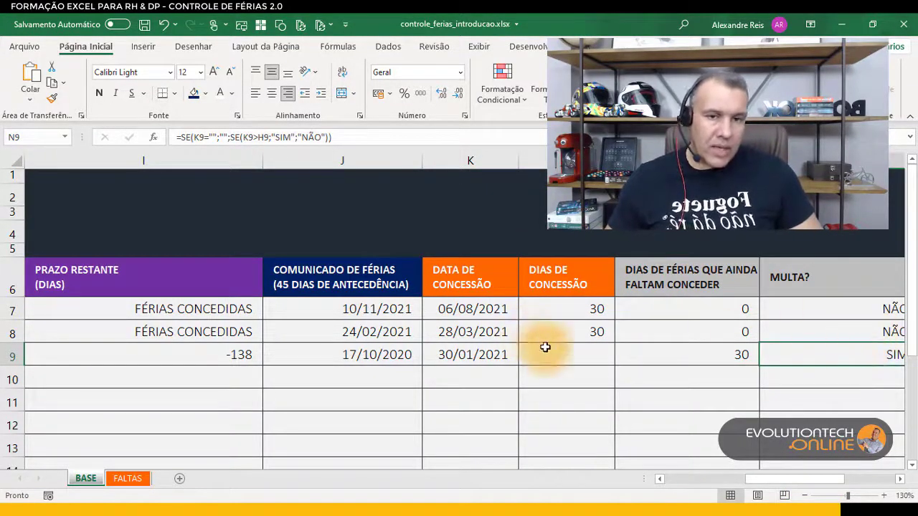
click(583, 357)
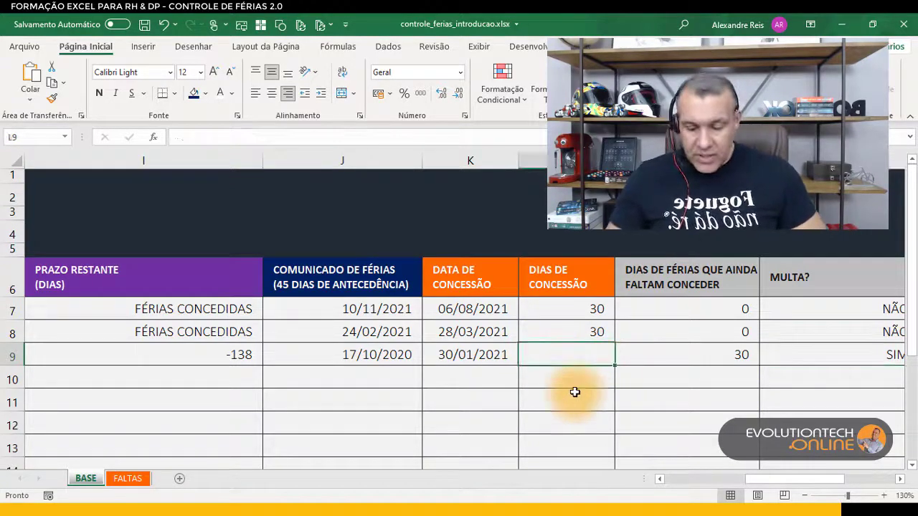
text(30)
key(Return)
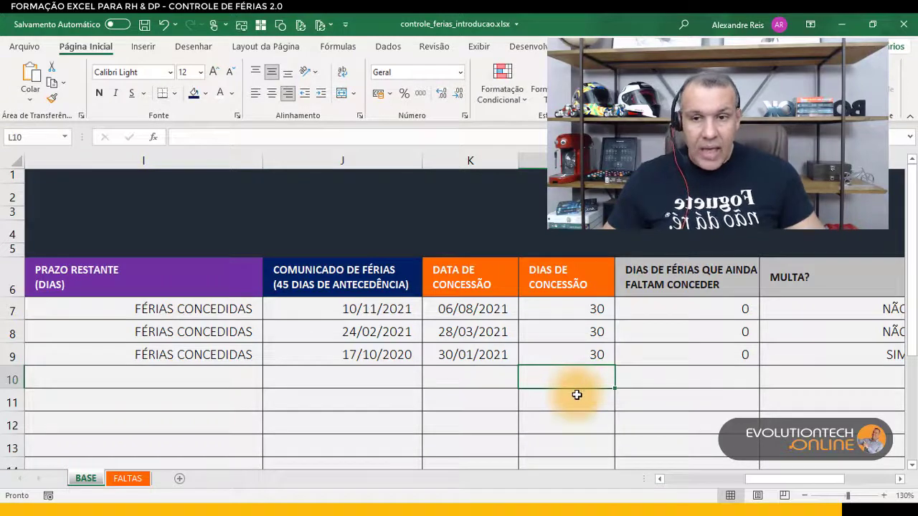
Inspect the Prazo Restante and Multa? results in row 9 and look over the rest of the BASE sheet.
click(205, 356)
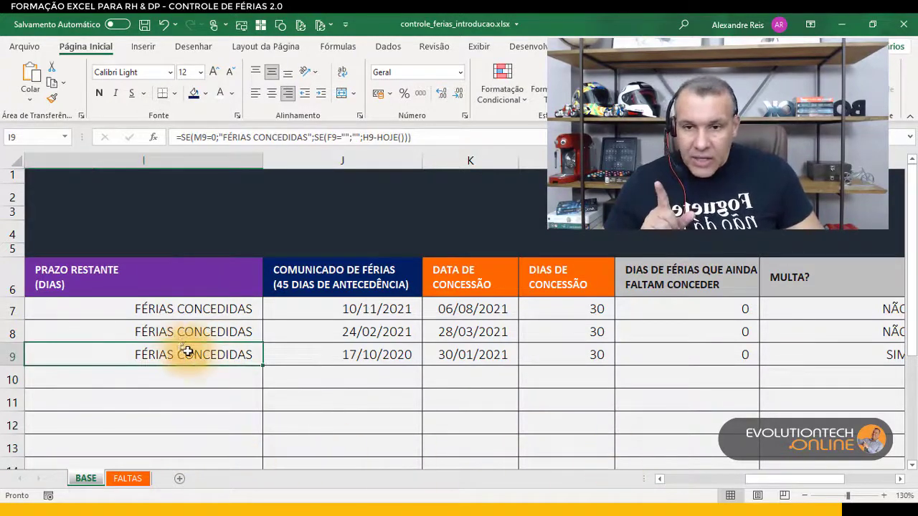
click(887, 355)
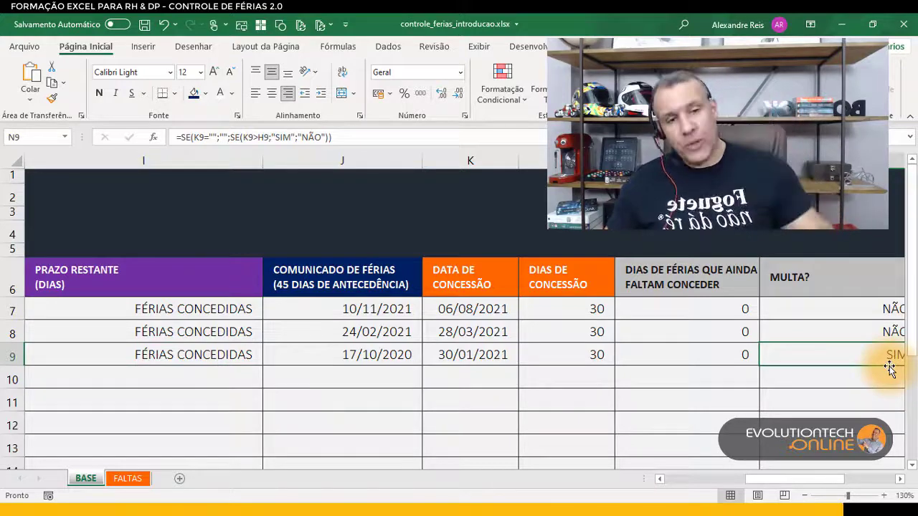
drag(844, 480, 706, 493)
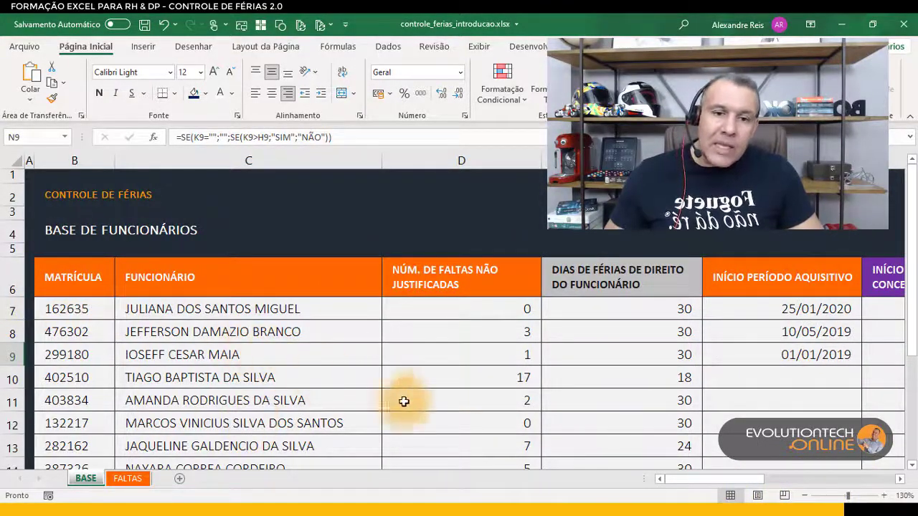
drag(685, 479, 665, 488)
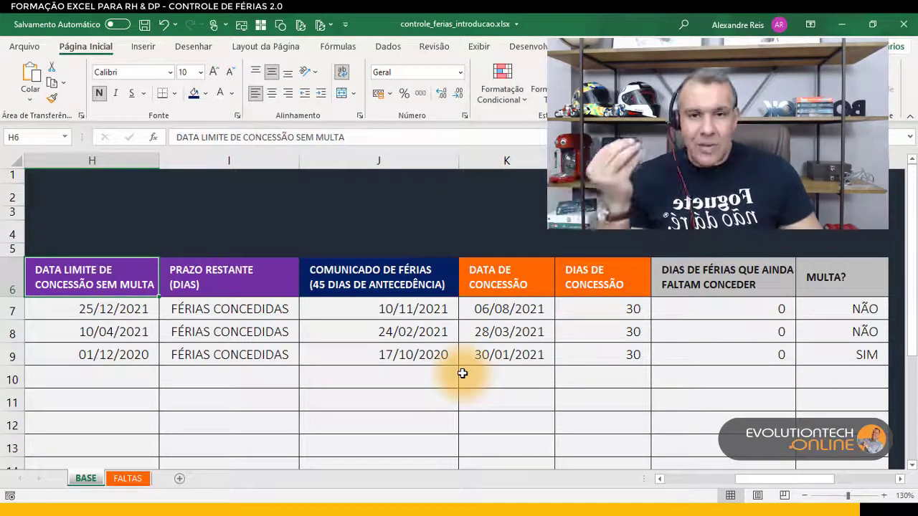
Switch to the CONTROLE_FERIAS_2.0.xlsx workbook and look over the employee table on its BASE sheet.
mouse_move(477, 511)
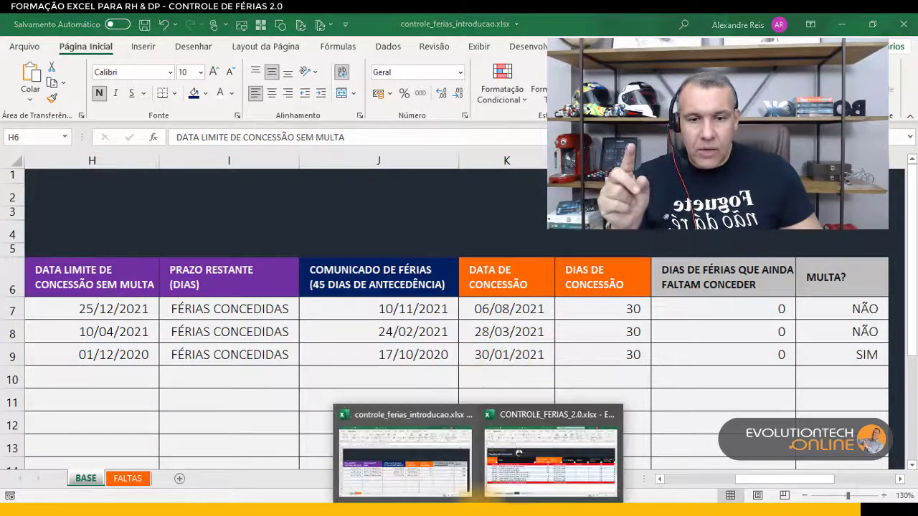
click(534, 460)
click(304, 325)
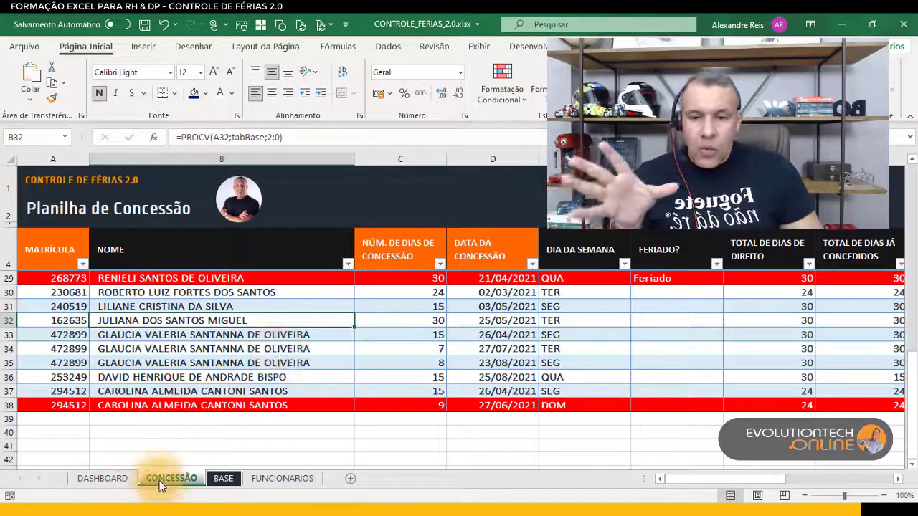
click(226, 479)
click(195, 366)
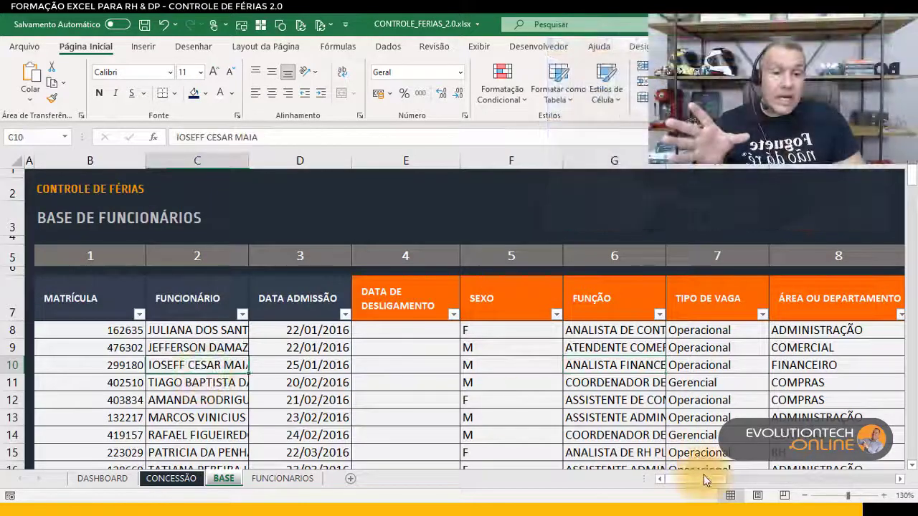
mouse_move(706, 482)
mouse_down()
mouse_move(839, 500)
mouse_move(714, 498)
mouse_up()
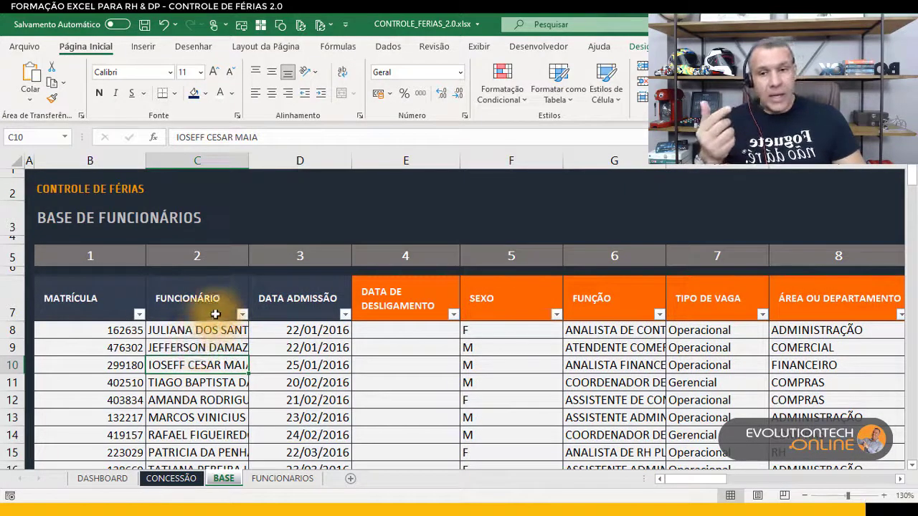
Open the CONCESSÃO sheet and examine the number of vacation days granted per employee, including the last record.
click(171, 478)
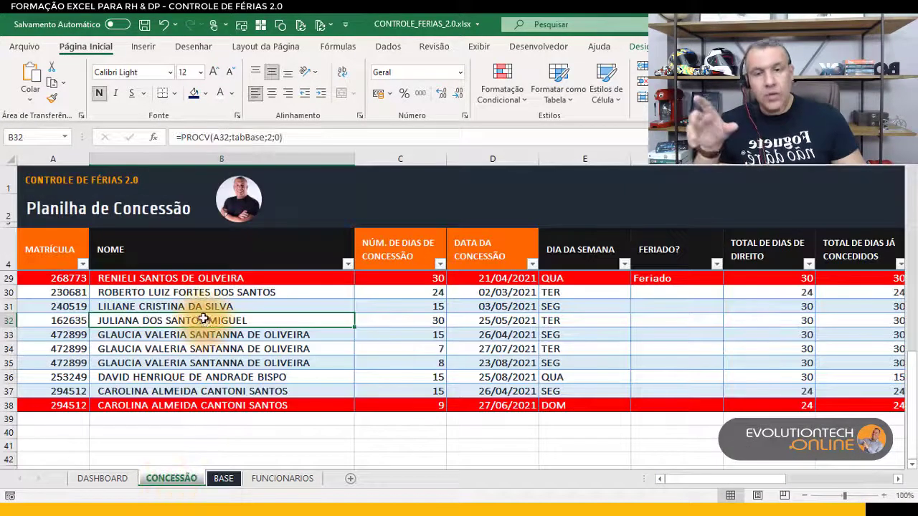
drag(410, 290, 395, 351)
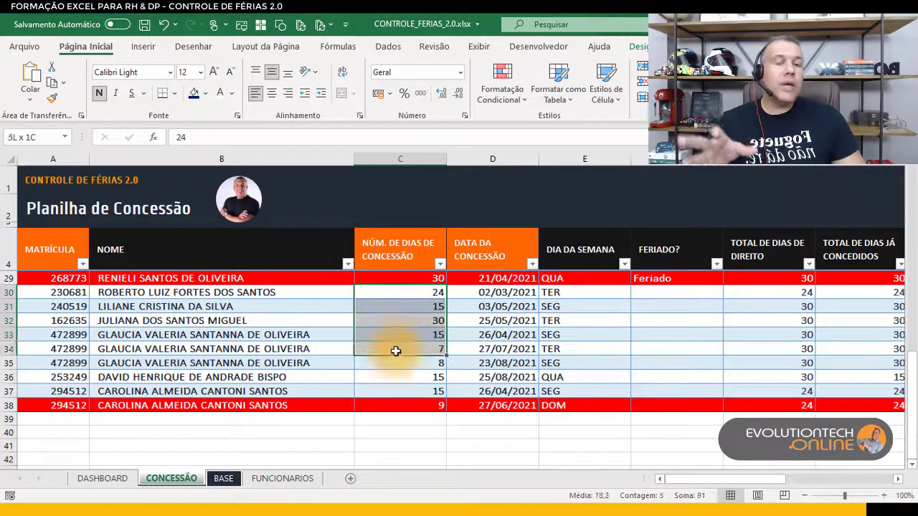
click(399, 313)
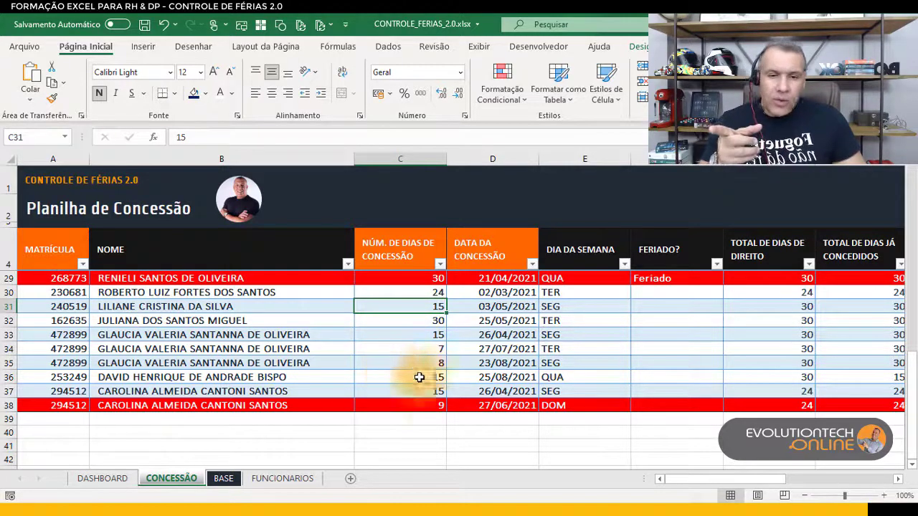
click(416, 406)
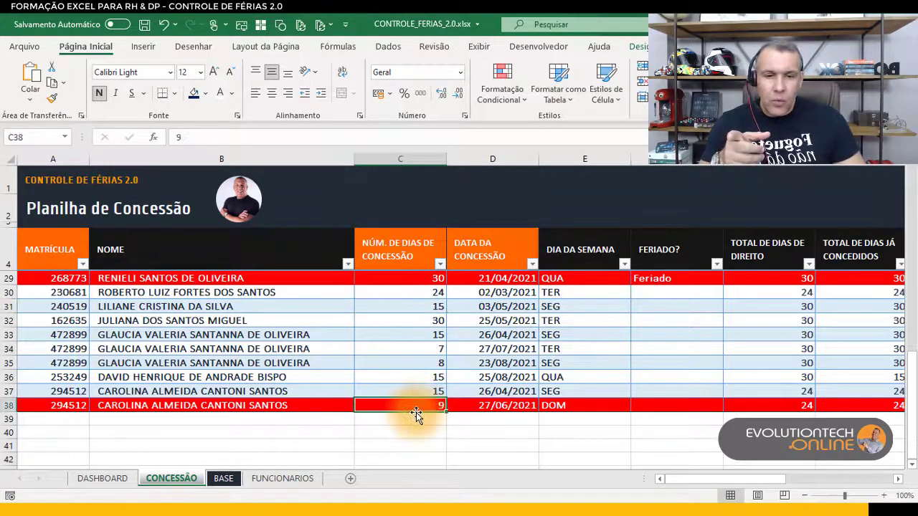
Change the Data da Concessão in D38 to 25/06/2021.
double_click(488, 406)
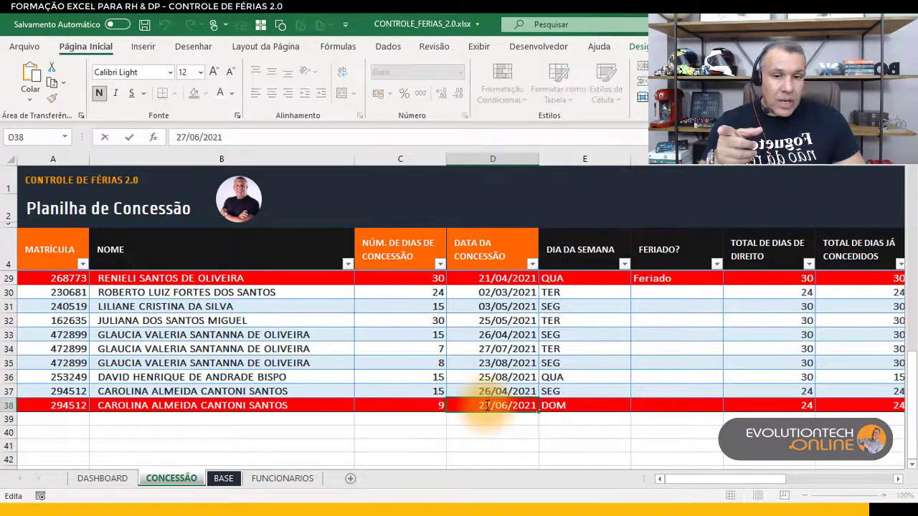
drag(485, 406, 492, 406)
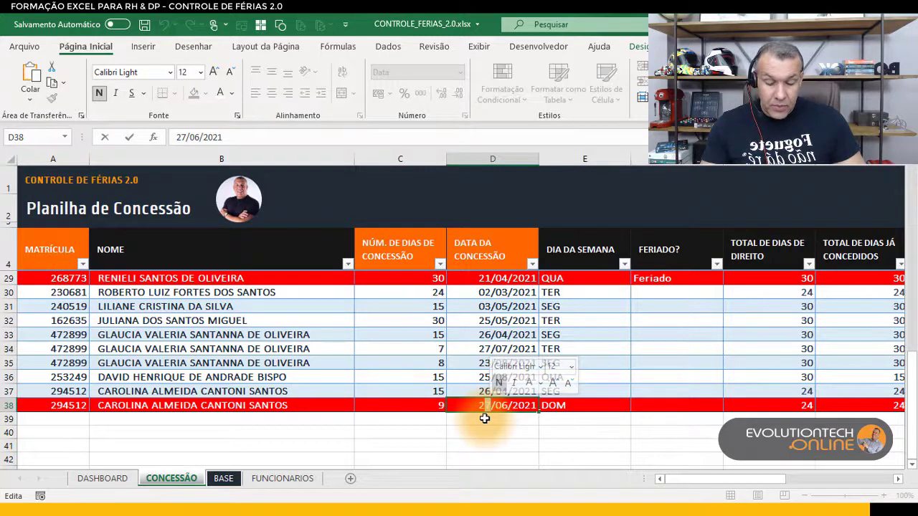
text(5)
key(Return)
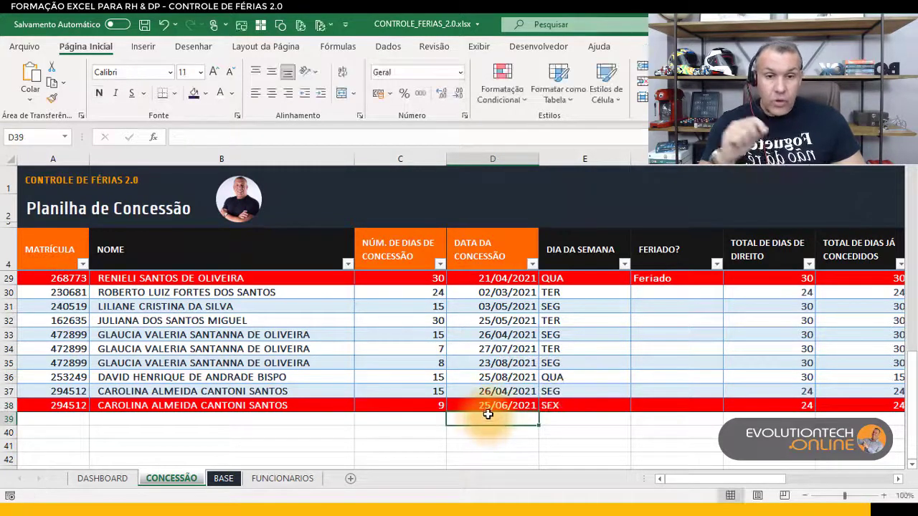
Examine the Dia da Semana results in rows 38 and 29, the Feriado? flag and the earlier concession records.
click(552, 405)
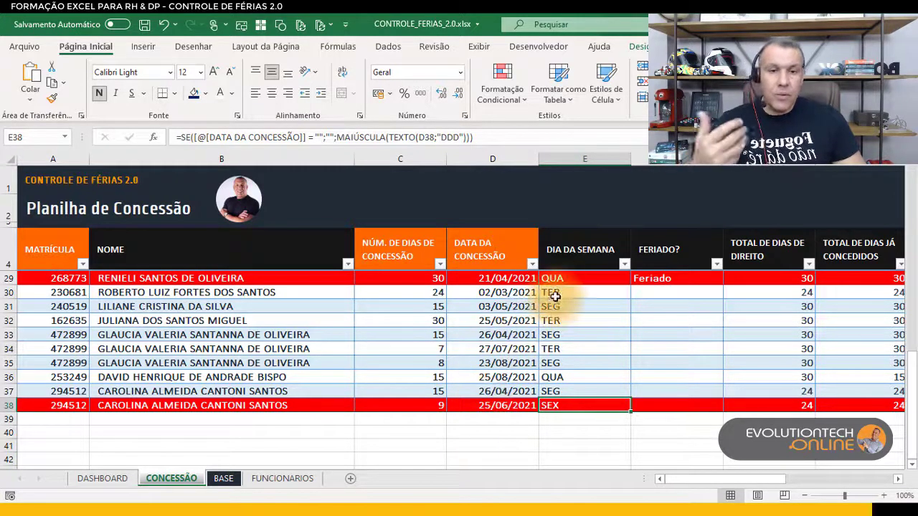
click(658, 281)
click(574, 281)
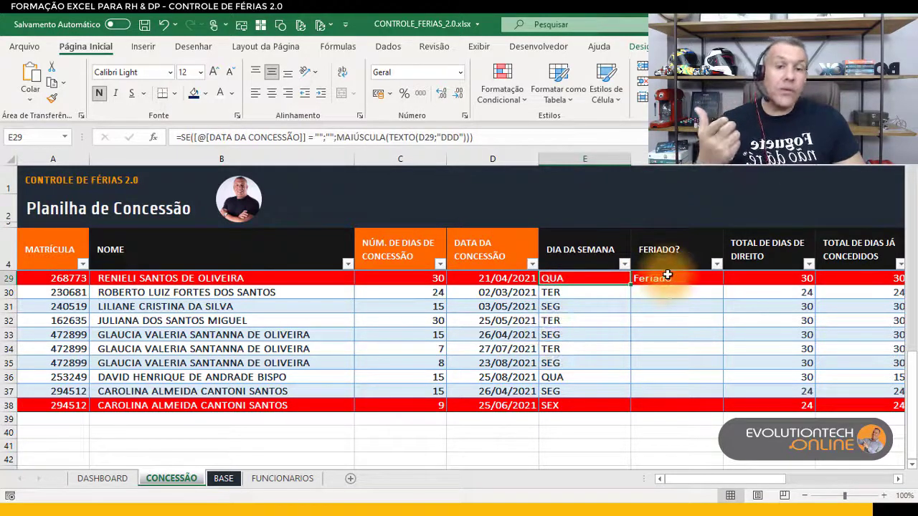
click(427, 320)
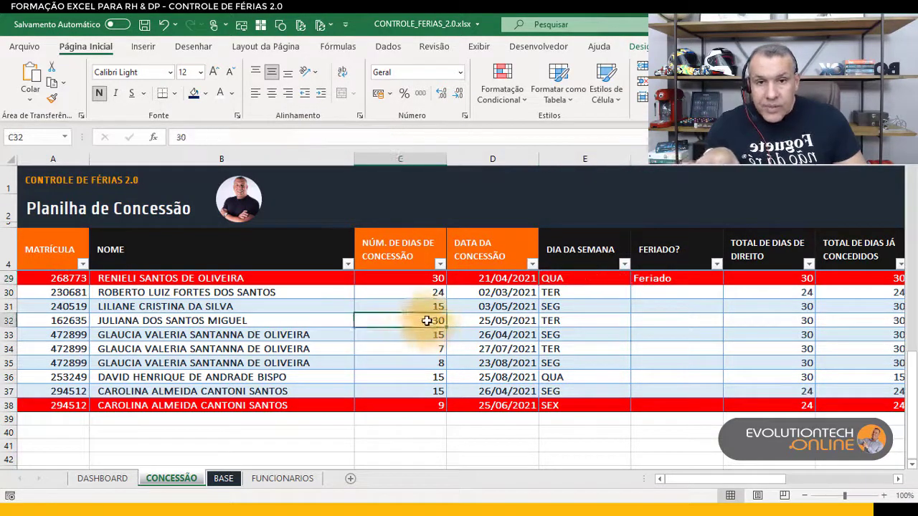
scroll(410, 370, up, 8)
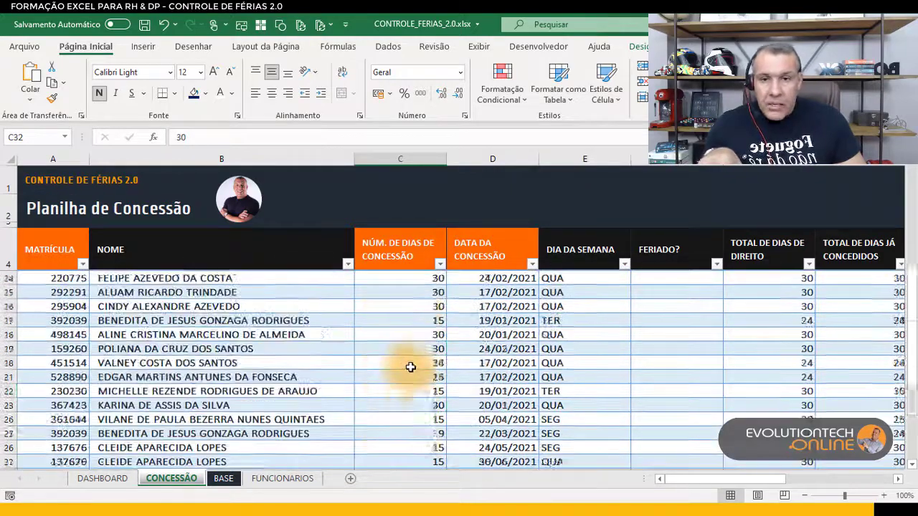
Set the number of concession days in C30 to 30, checking it against the employee's Total de Dias de Direito.
scroll(410, 367, down, 6)
scroll(410, 365, down, 2)
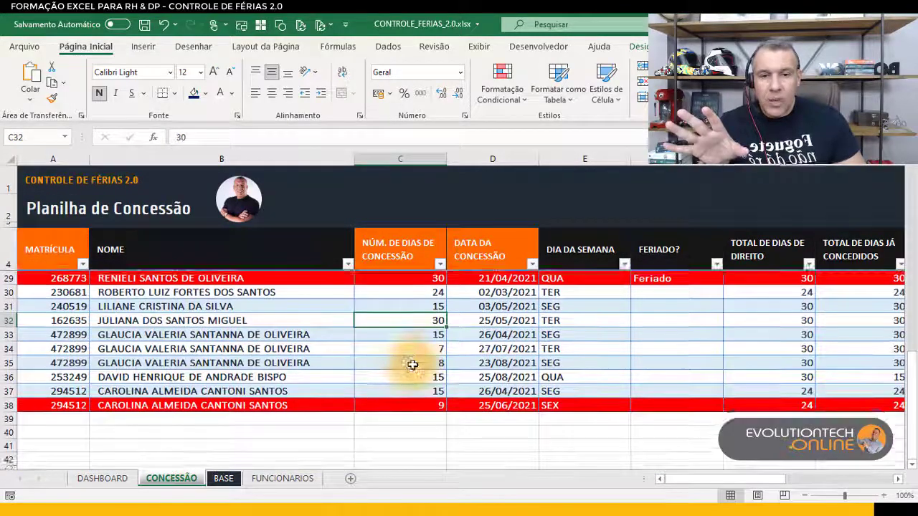
scroll(419, 353, up, 1)
click(413, 337)
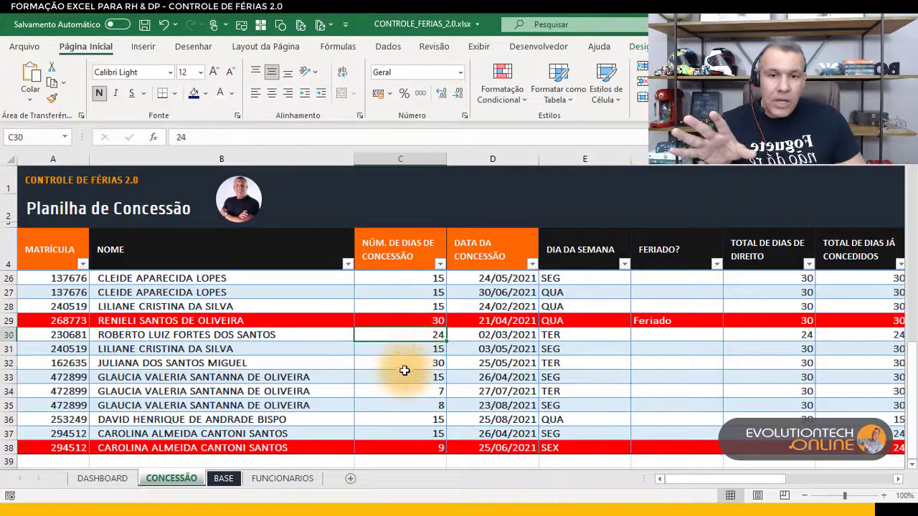
click(802, 335)
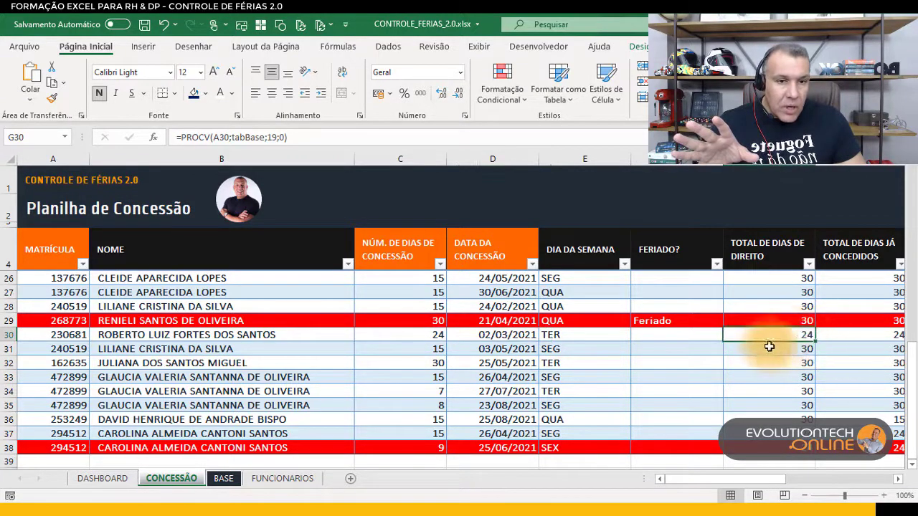
click(410, 336)
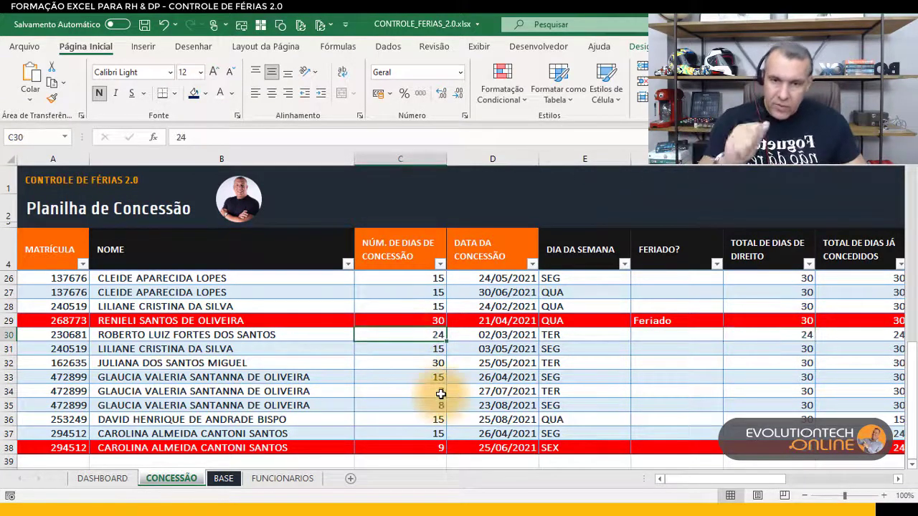
text(30)
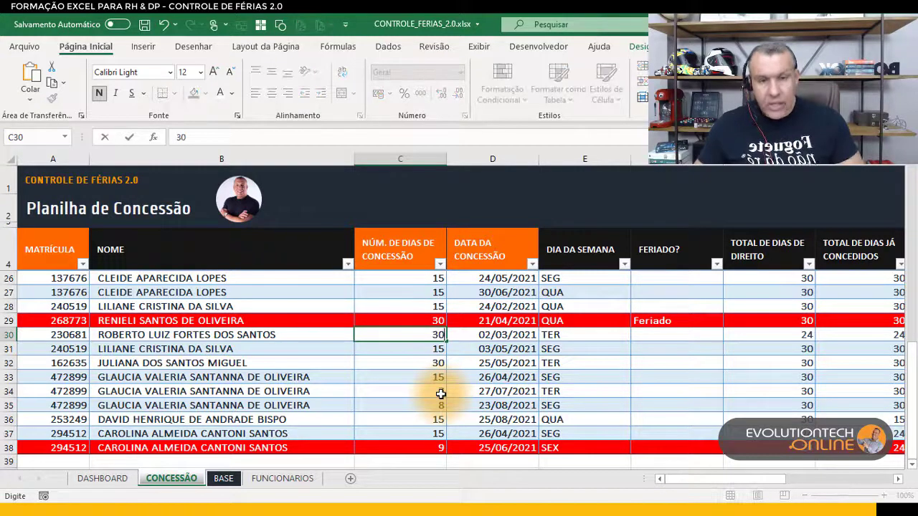
key(Return)
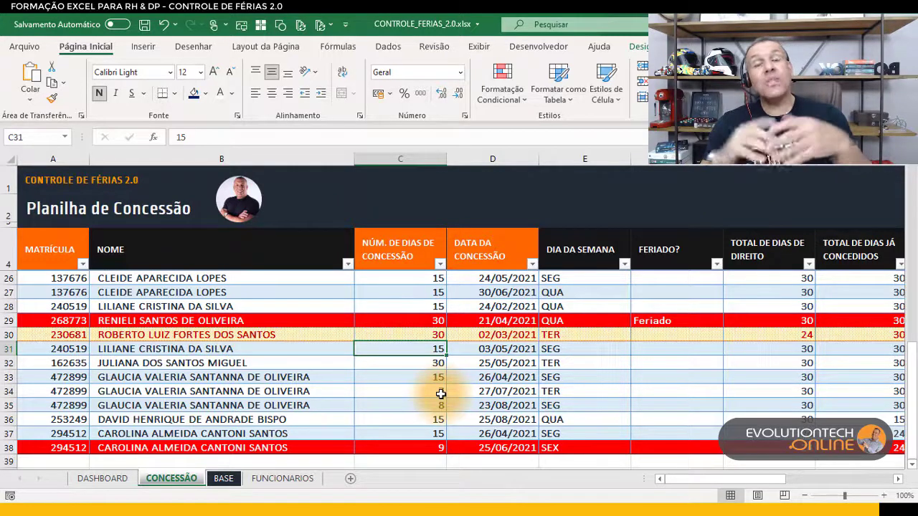
Set the number of concession days in C30 to 15.
click(435, 334)
text(15)
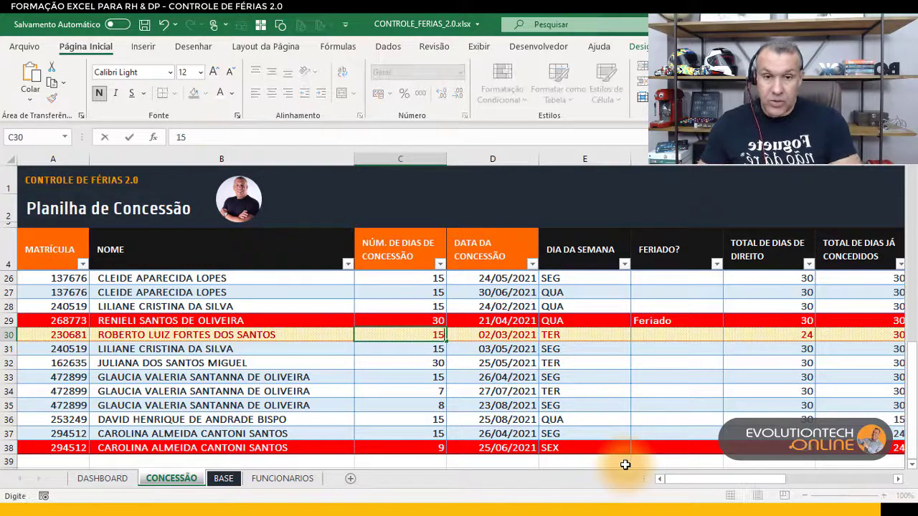
key(Return)
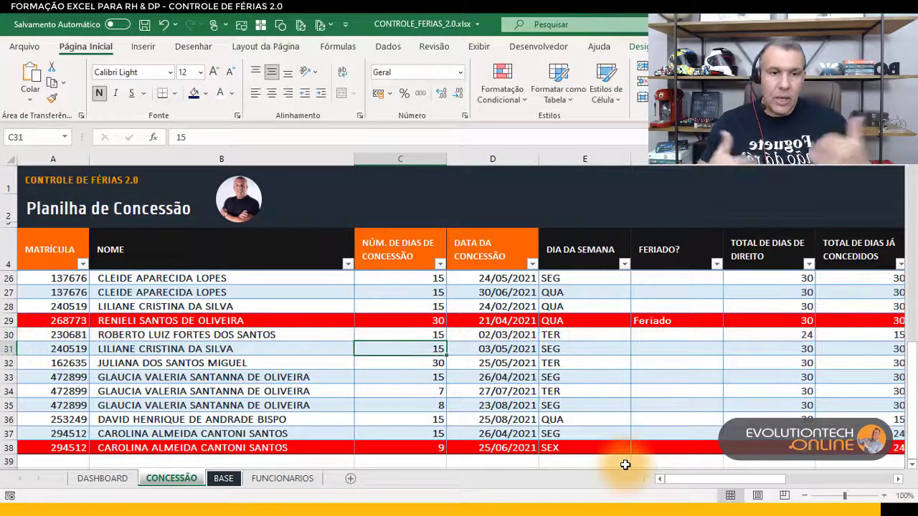
Examine row 30's days already granted, remaining days and concession status, plus the communication and penalty deadline columns.
click(869, 335)
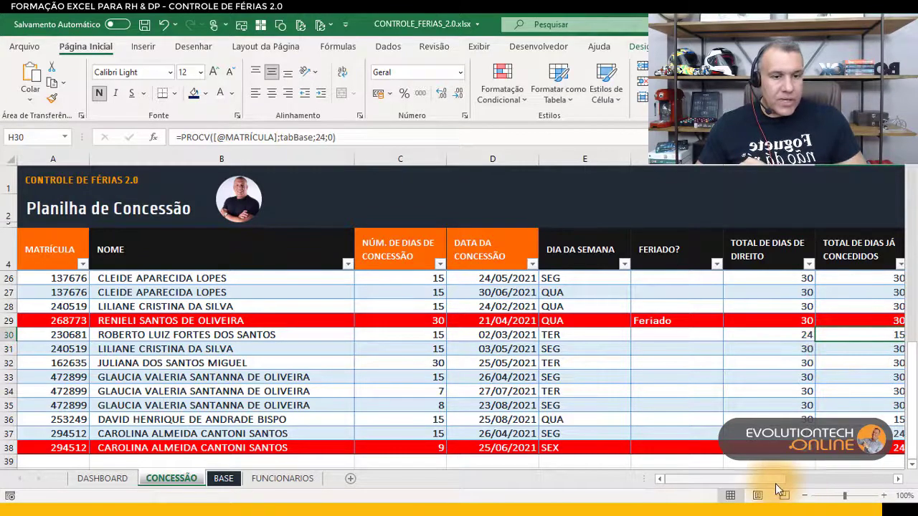
scroll(775, 486, right, 3)
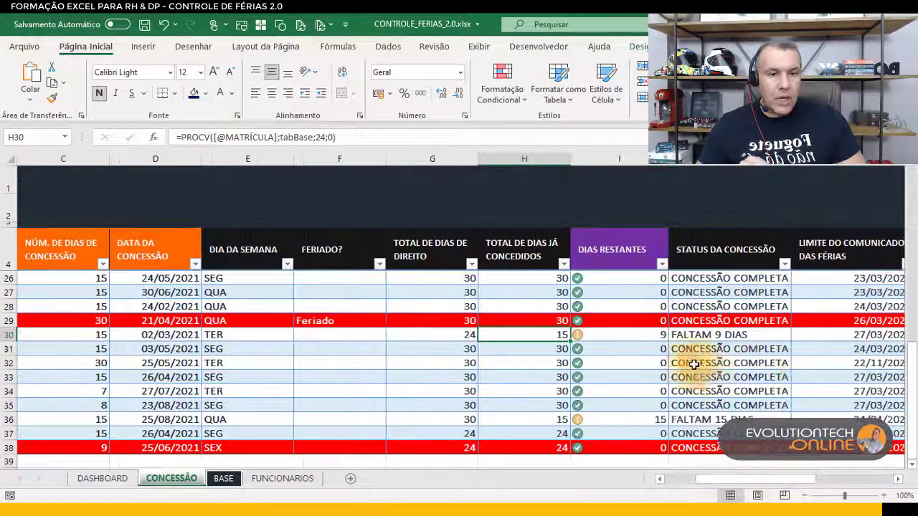
click(652, 335)
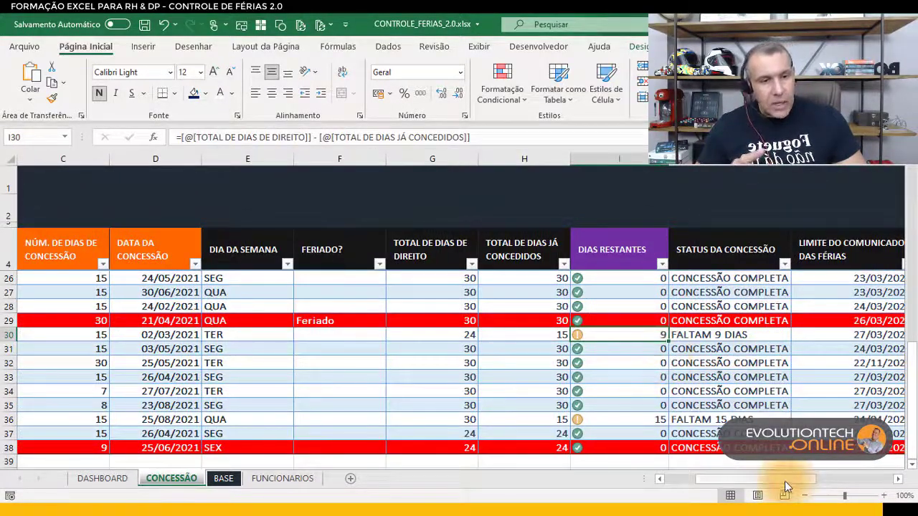
scroll(784, 481, right, 1)
scroll(804, 488, right, 5)
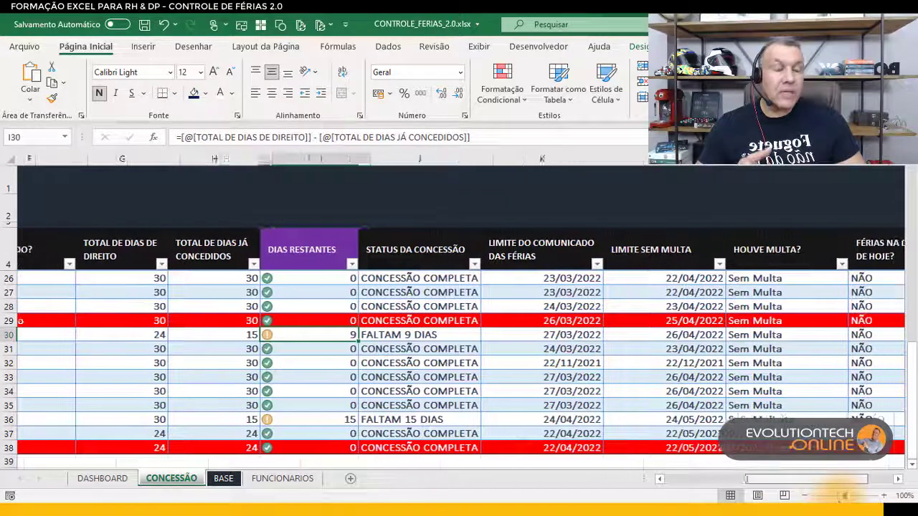
scroll(460, 316, left, 8)
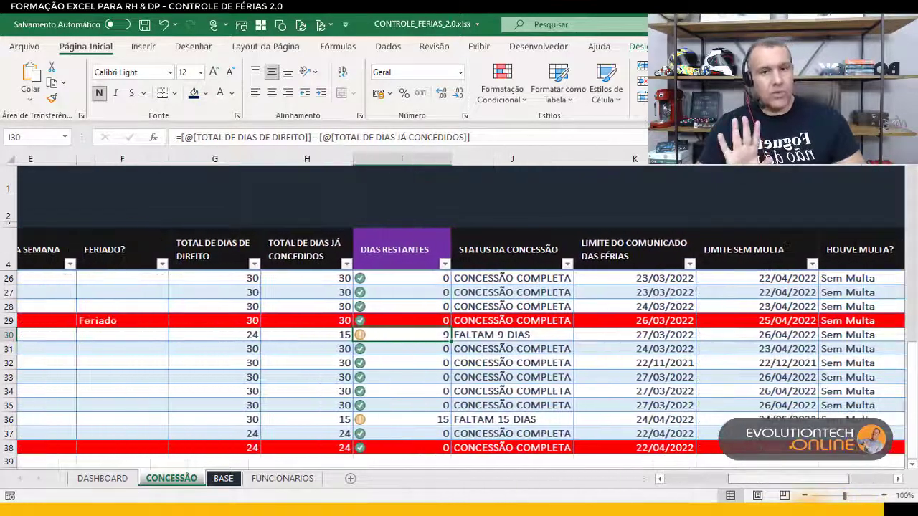
scroll(410, 361, left, 2)
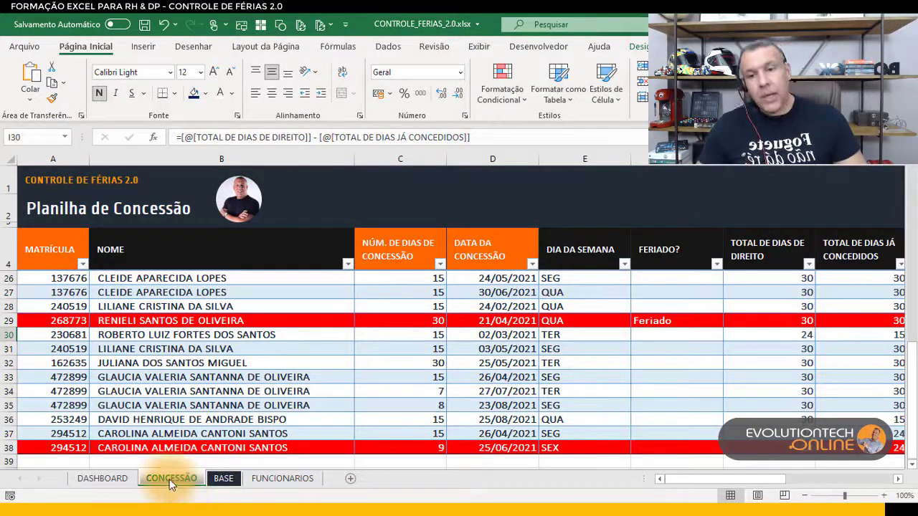
Open the DASHBOARD sheet, filter the Data da Concessão timeline to January 2021 and examine the listed concession statuses.
click(103, 478)
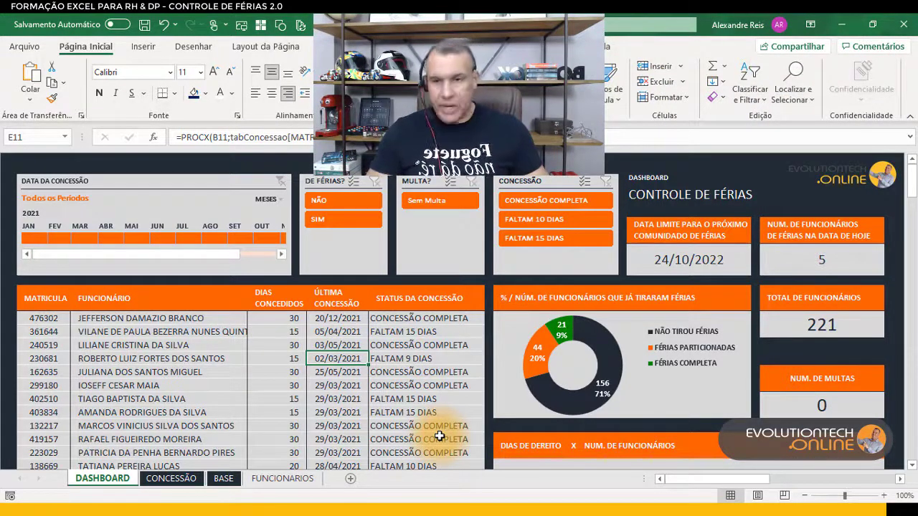
click(32, 238)
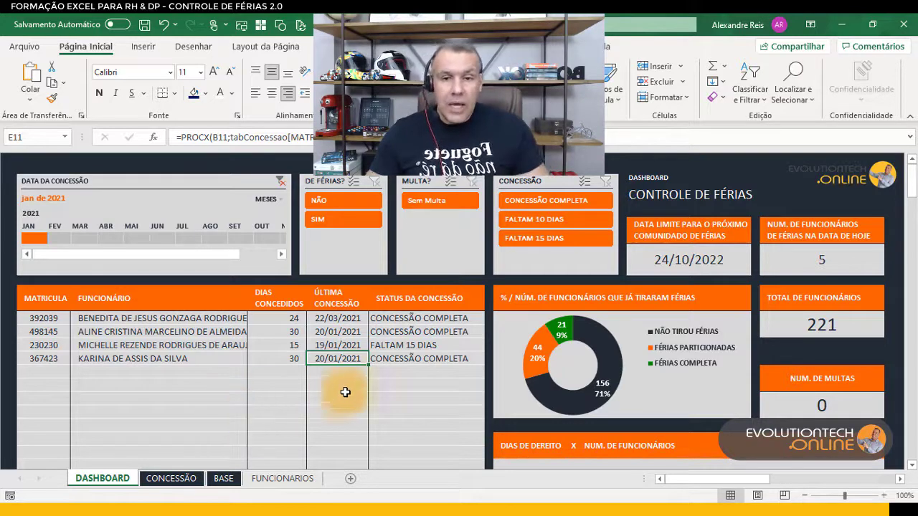
click(433, 329)
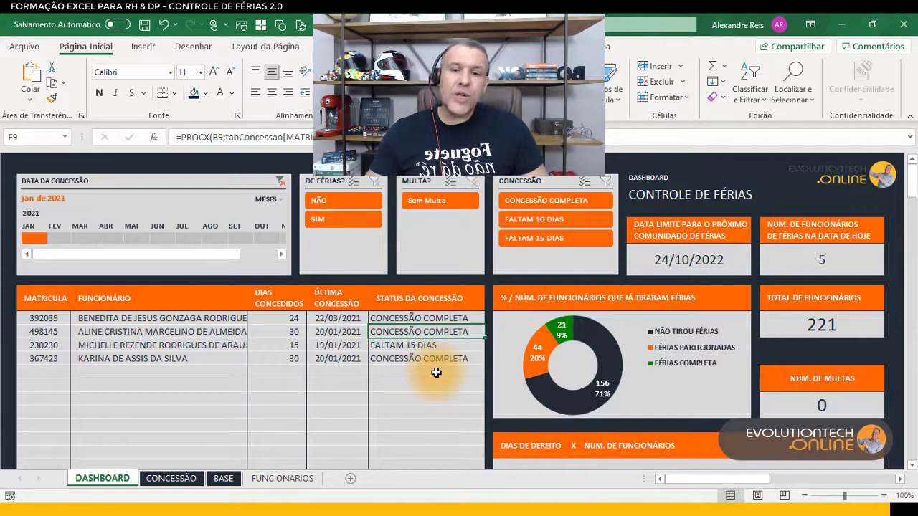
click(409, 346)
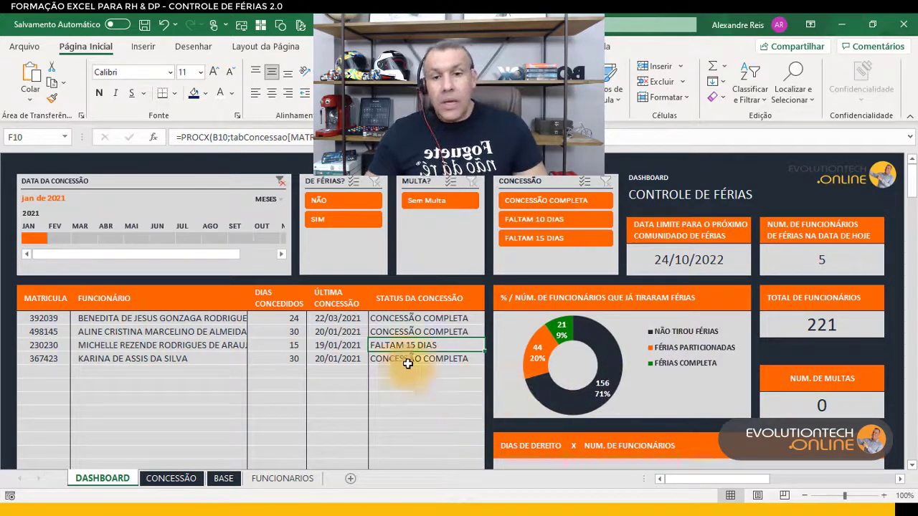
View the February and April 2021 concessions on the dashboard timeline and clear the date filter.
click(77, 236)
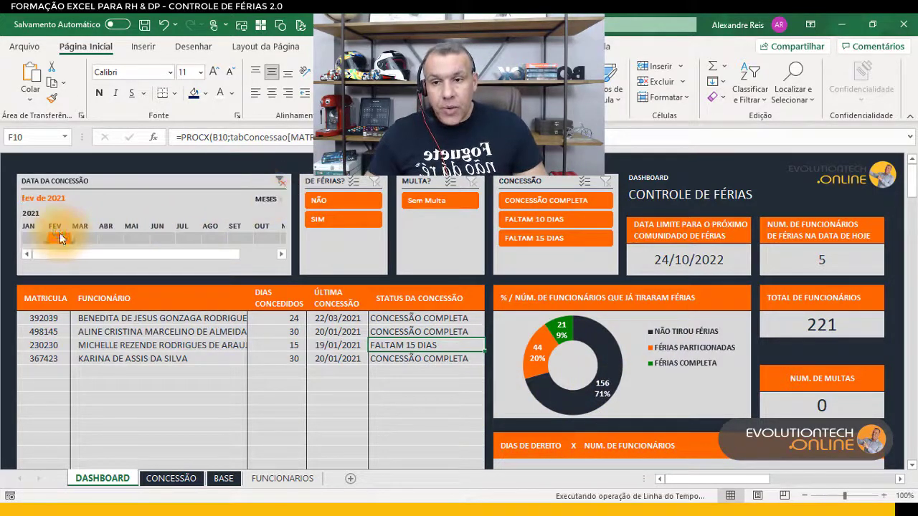
click(108, 235)
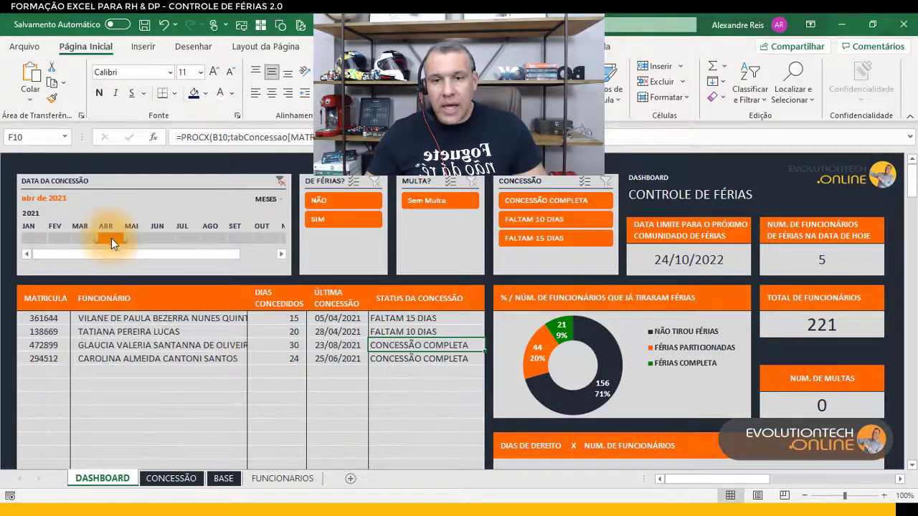
click(281, 181)
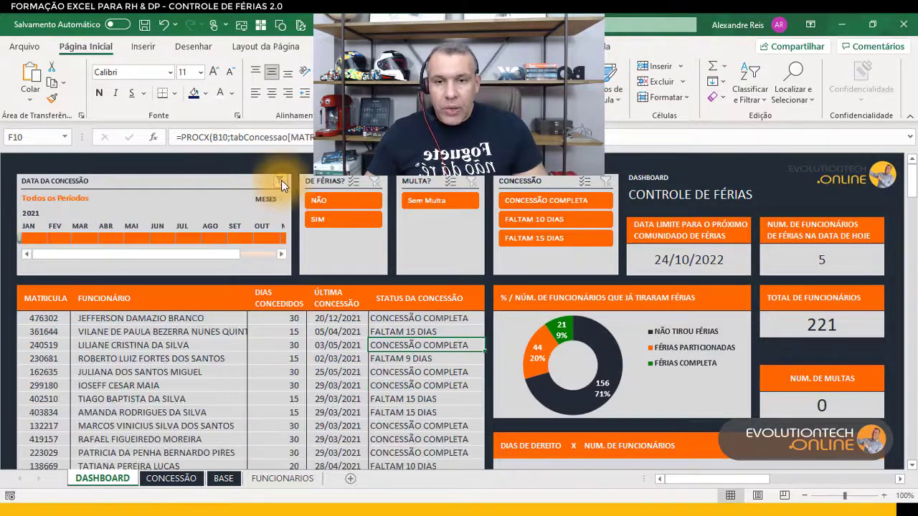
Filter the dashboard to employees on vacation (SIM) with status FALTAM 15 DIAS, and clear the Concessão filter.
click(335, 219)
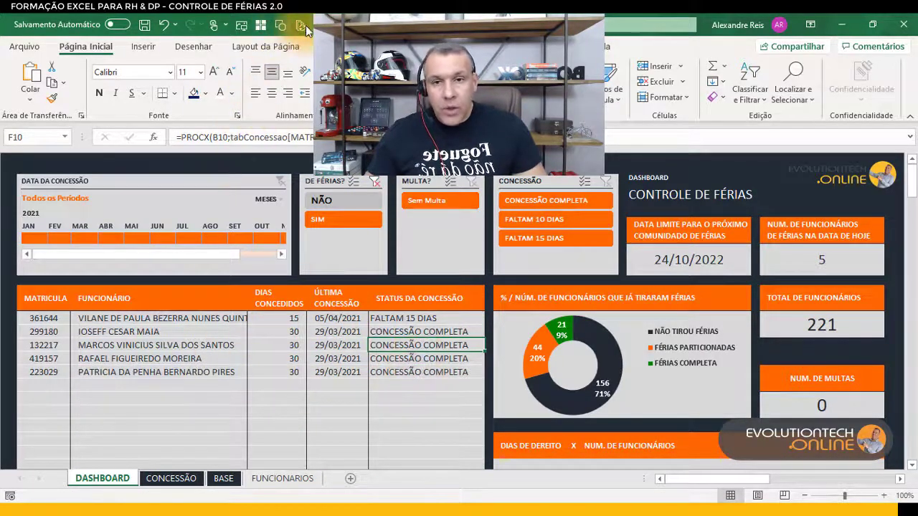
click(566, 242)
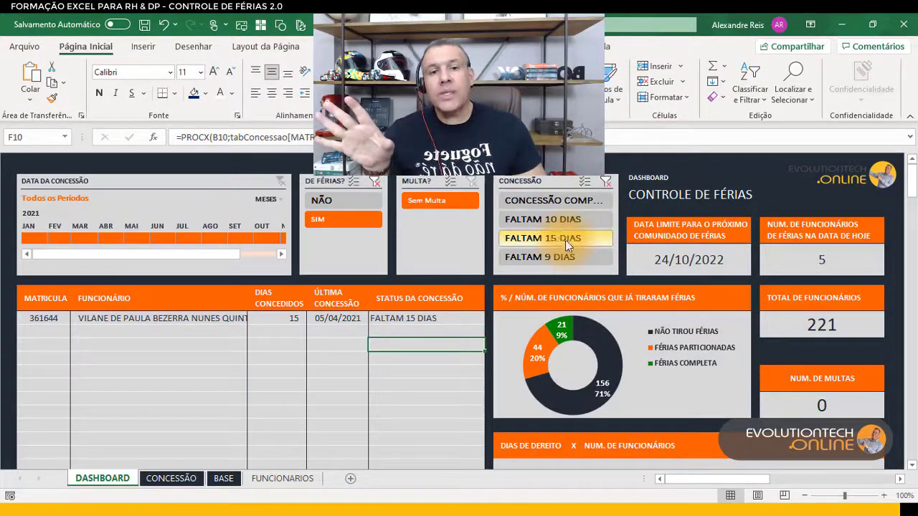
click(606, 181)
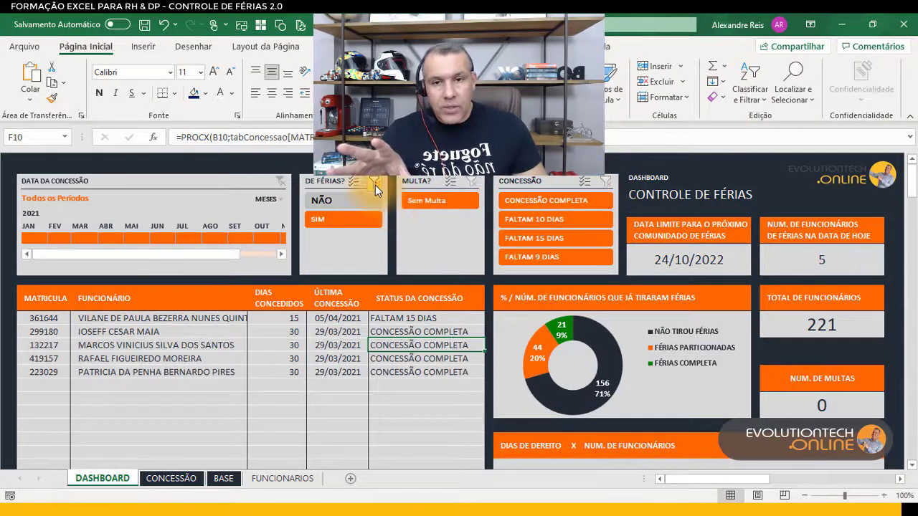
Clear the De Férias? filter, reapply it as SIM and clear it again, then look over the dashboard charts.
click(375, 183)
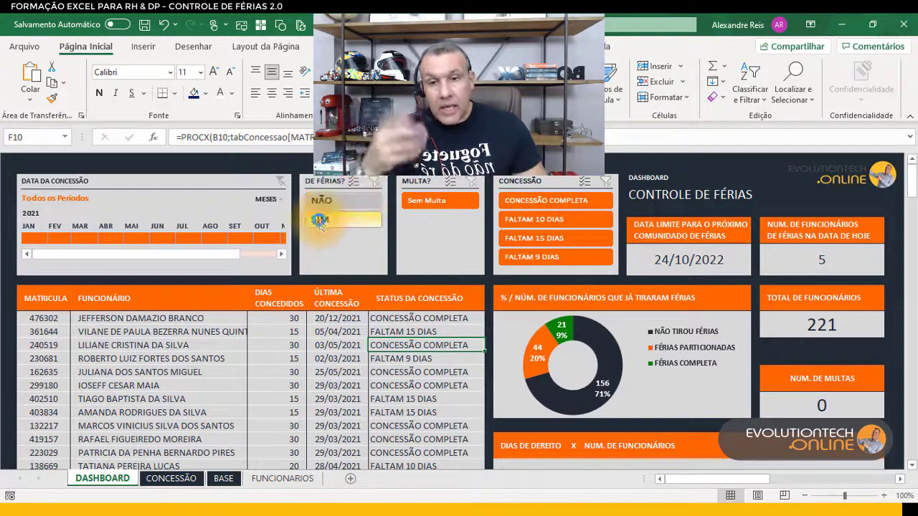
click(320, 220)
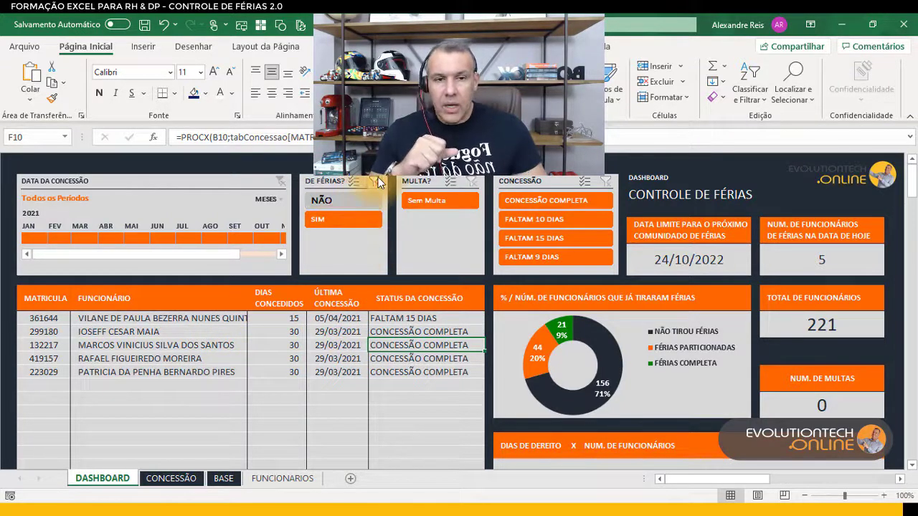
click(378, 183)
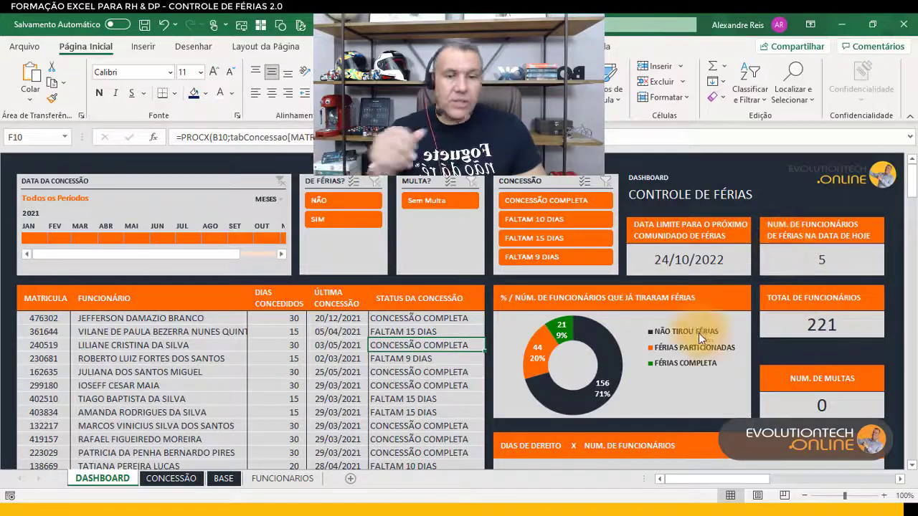
scroll(700, 338, down, 3)
scroll(703, 330, up, 3)
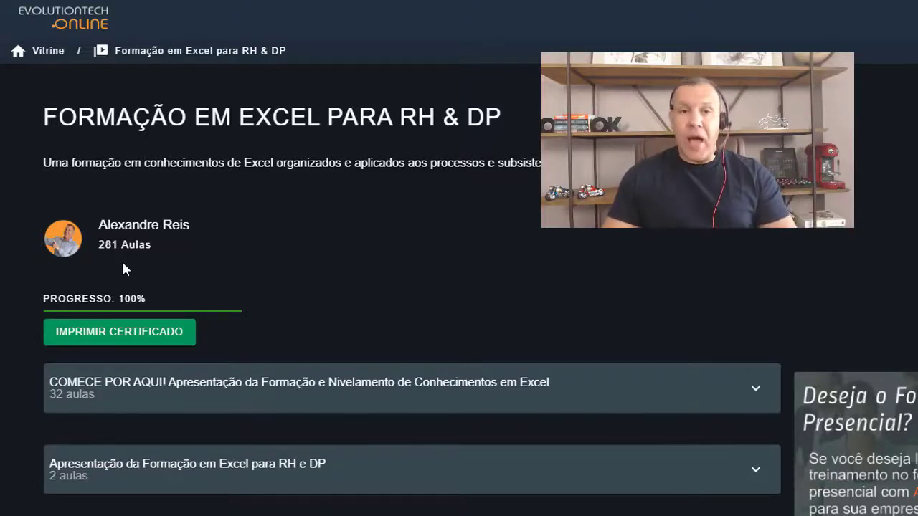
On the Formação em Excel para RH & DP course page, open the completion certificate and view it.
click(118, 339)
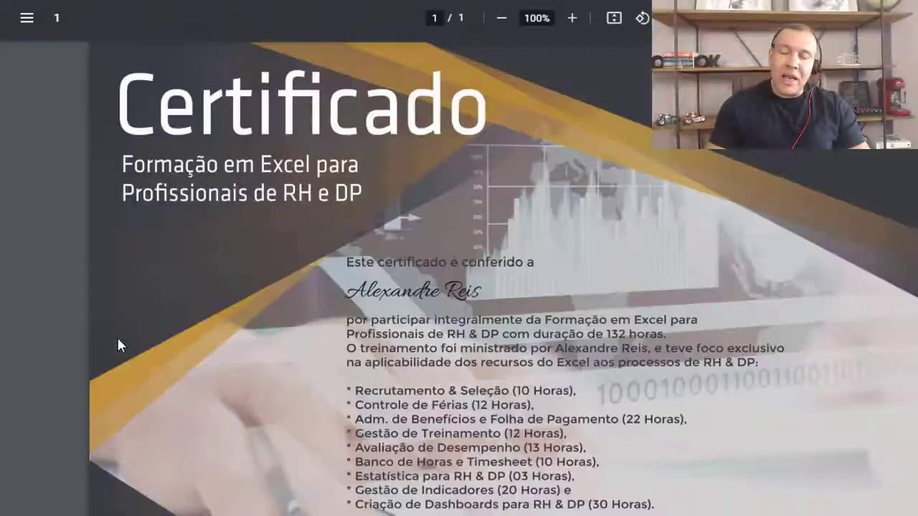
right_click(612, 177)
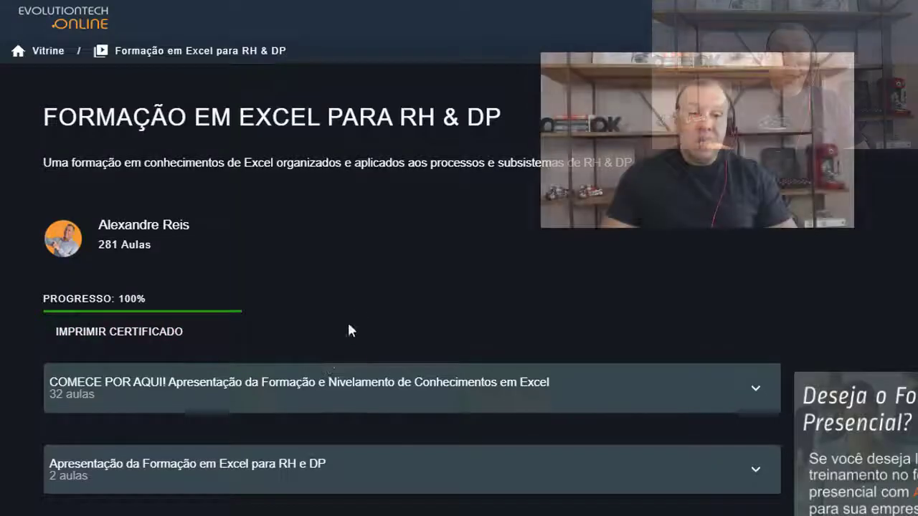
Look through the course's module list and expand MÓDULO 8 - Criação de Dashboards to view its lessons.
scroll(350, 329, down, 3)
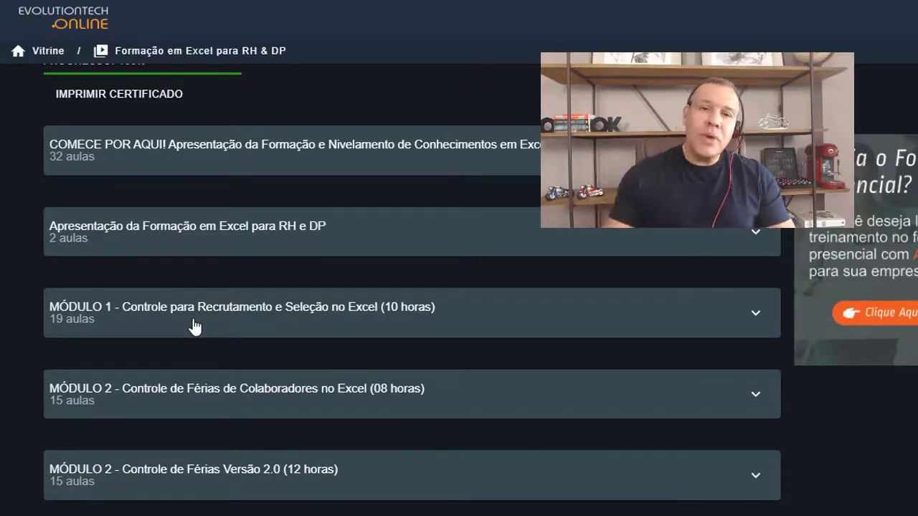
scroll(194, 326, down, 3)
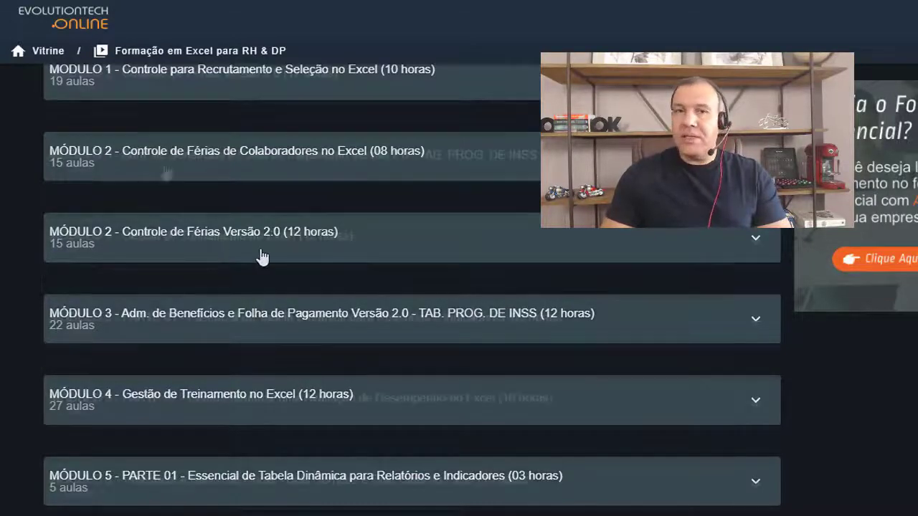
scroll(263, 256, down, 2)
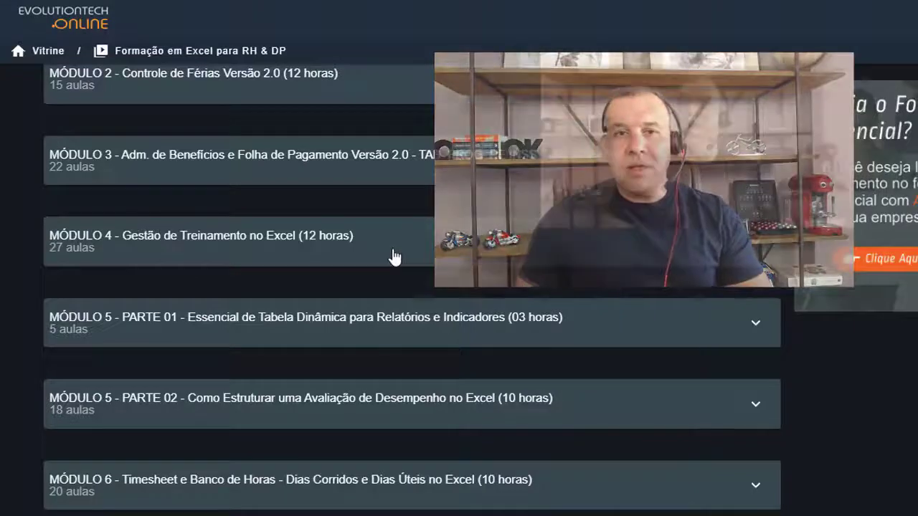
scroll(267, 260, down, 2)
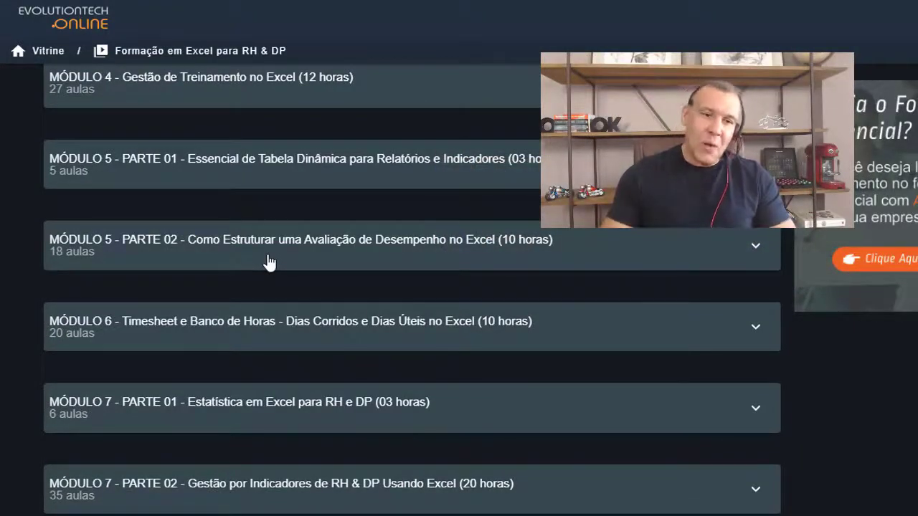
scroll(350, 270, down, 1)
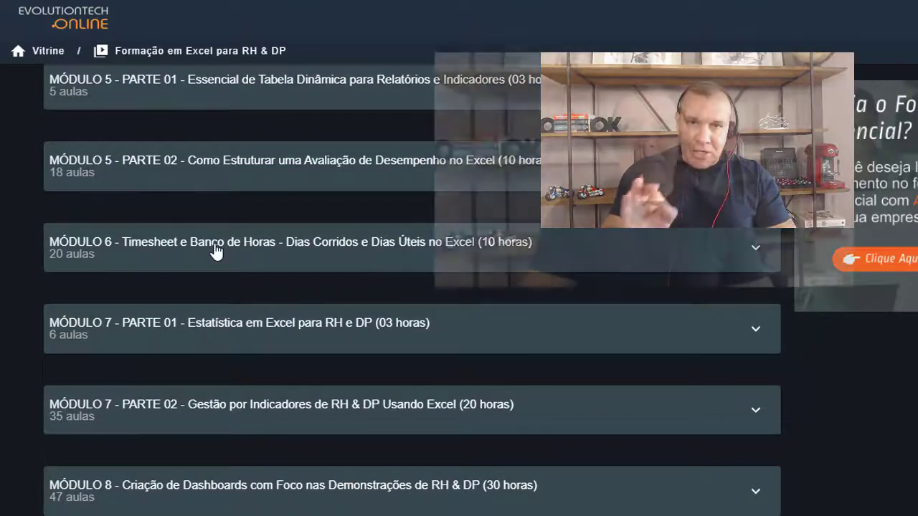
scroll(299, 272, down, 2)
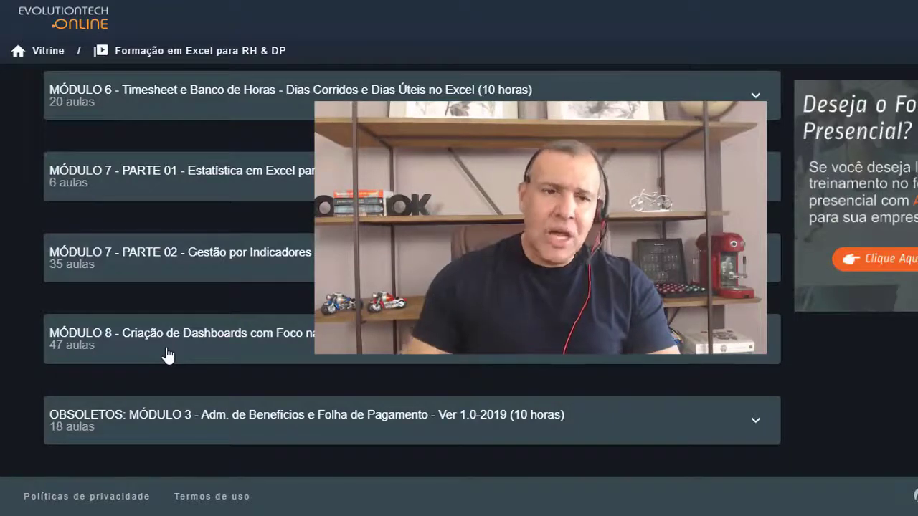
click(166, 353)
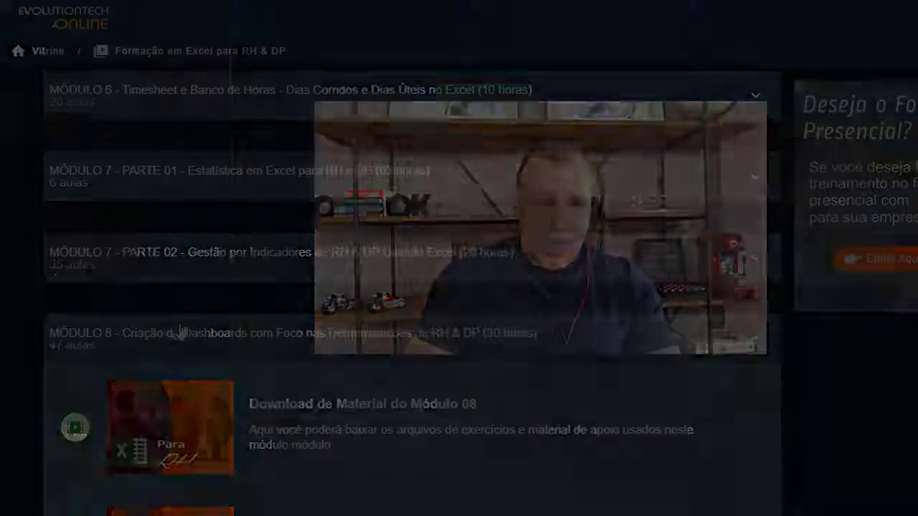